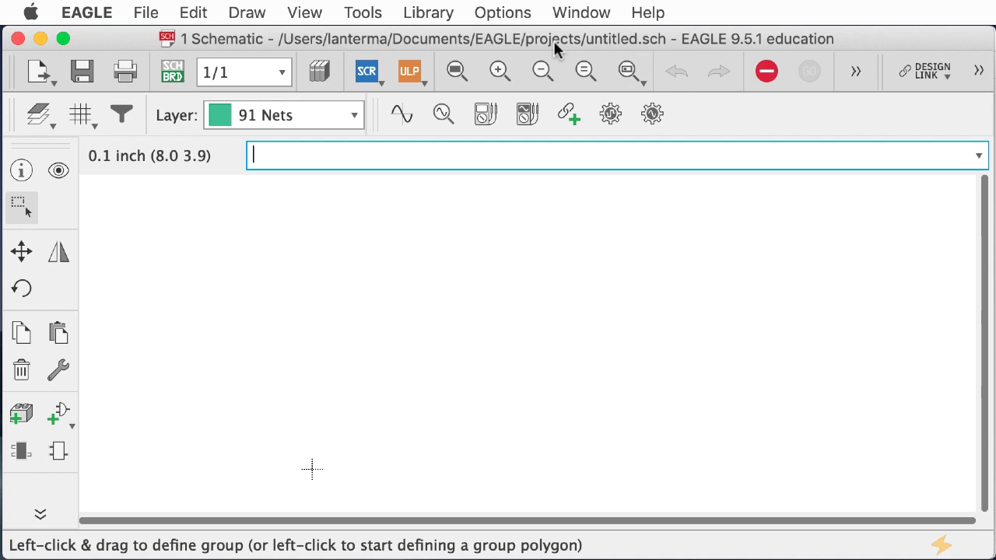
# Switch to the Korg_ms50schemos.pdf reference in Preview and find the MVCA circuit on page 6
pyautogui.moveTo(553, 40); pyautogui.dragTo(555, 11)
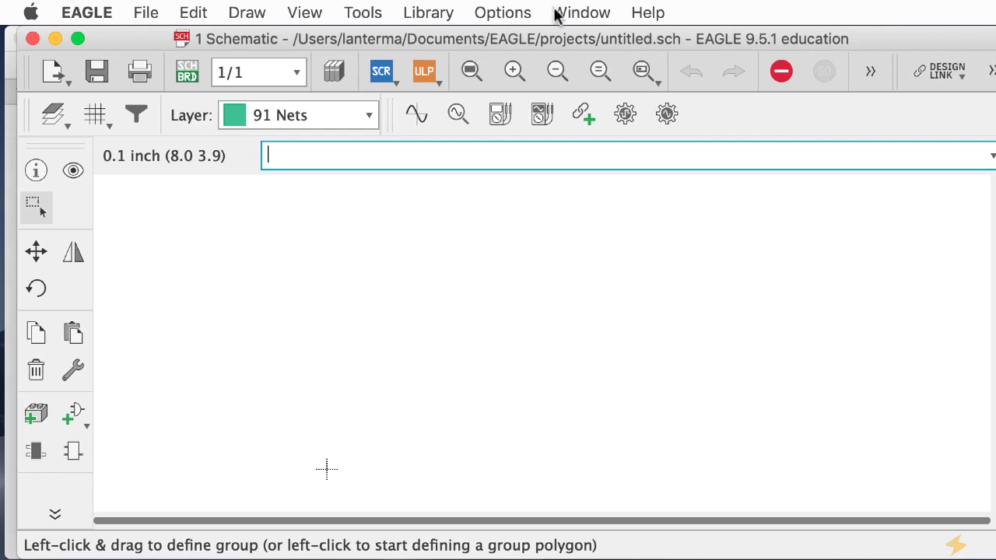
pyautogui.moveTo(556, 15); pyautogui.dragTo(634, 529)
pyautogui.click(614, 280)
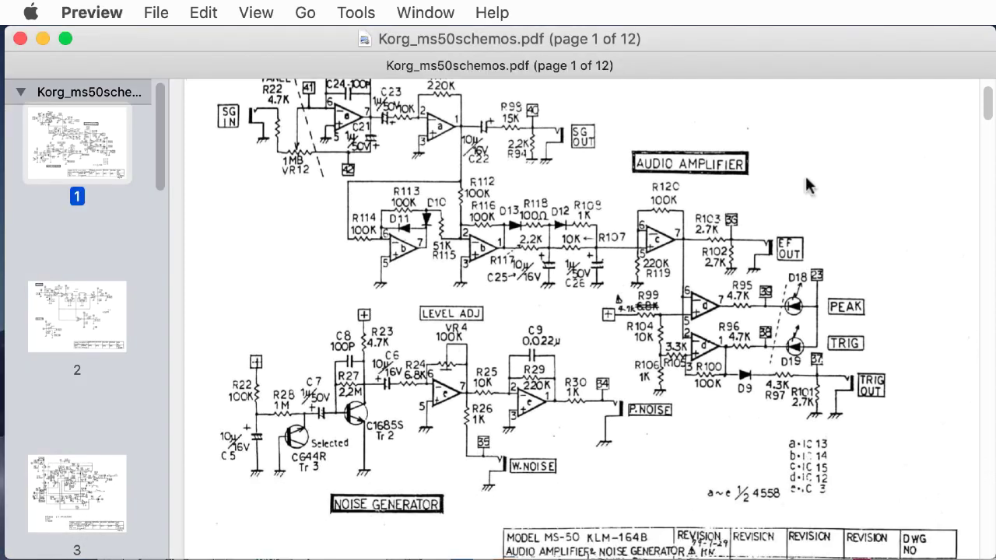
pyautogui.scroll(3, 984, 114)
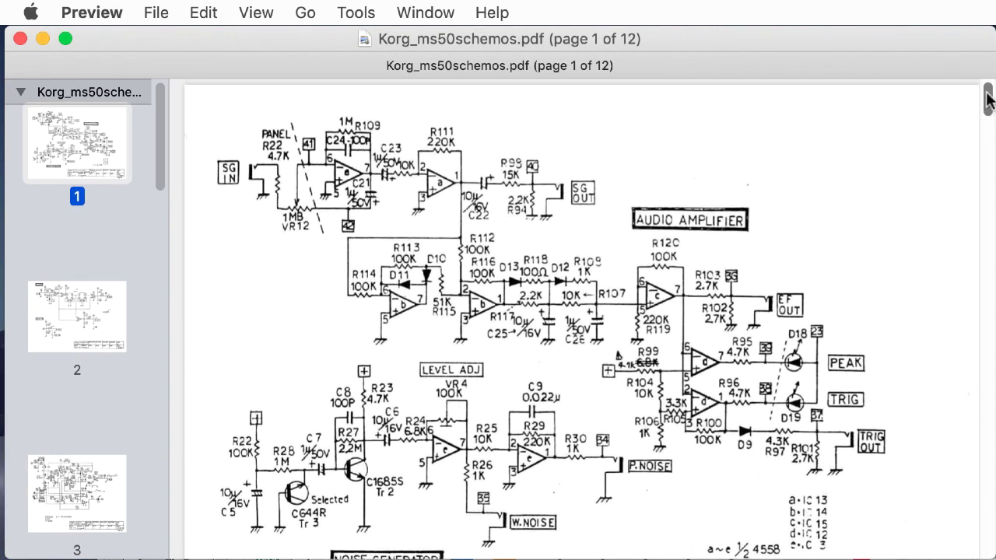
pyautogui.moveTo(986, 99); pyautogui.dragTo(964, 292)
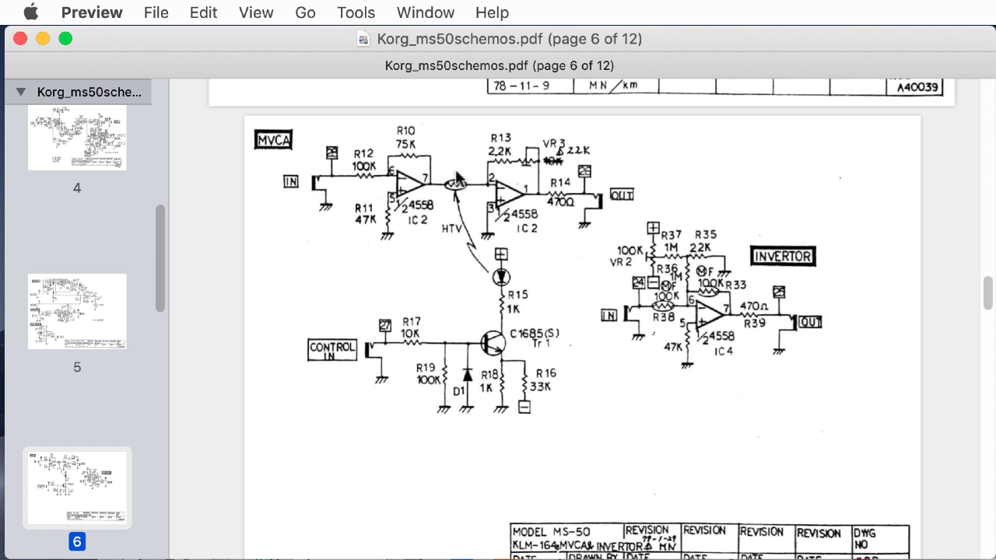
# Switch back to EAGLE and search the parts library for *4558* to add an op amp
pyautogui.press('super+Tab')
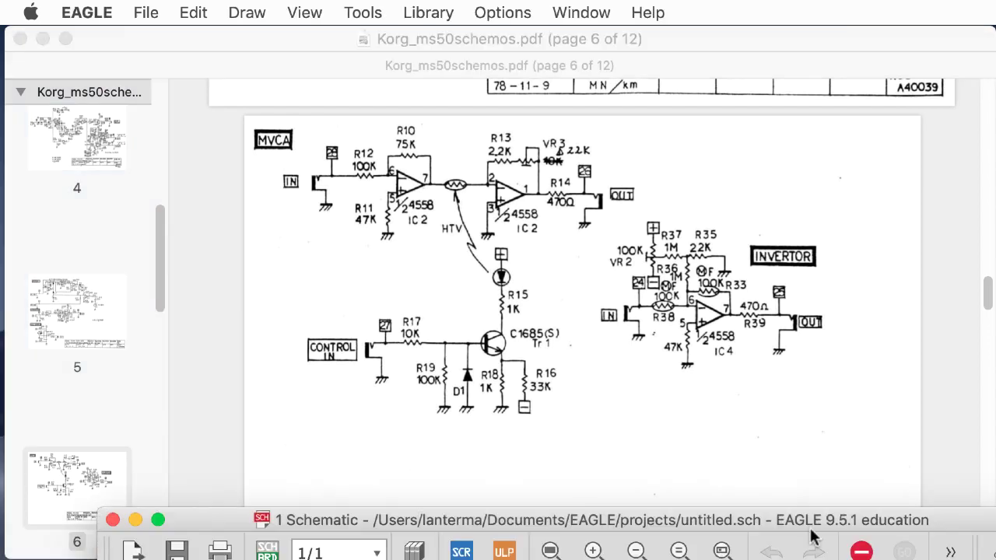
pyautogui.moveTo(810, 521); pyautogui.dragTo(822, 485)
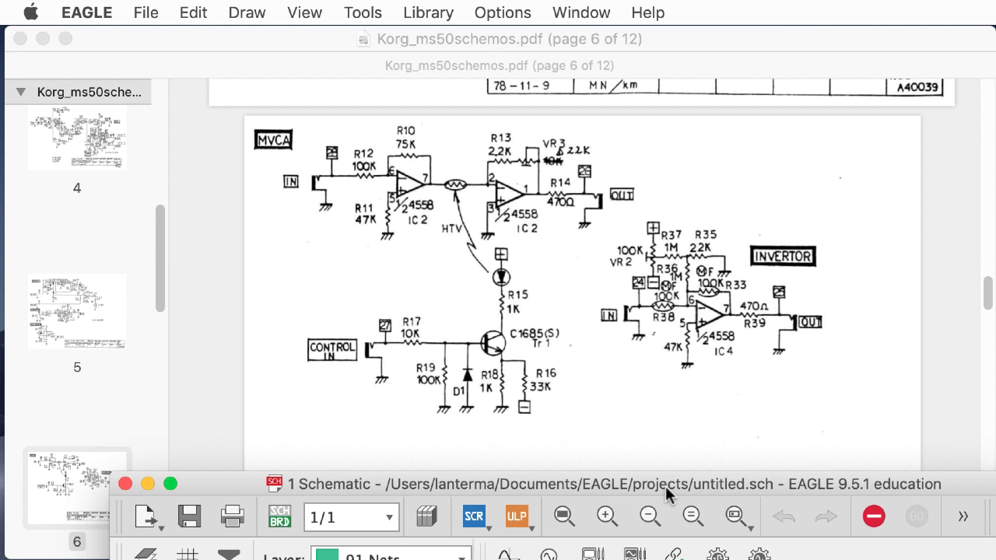
pyautogui.moveTo(665, 485); pyautogui.dragTo(641, 32)
pyautogui.write('add')
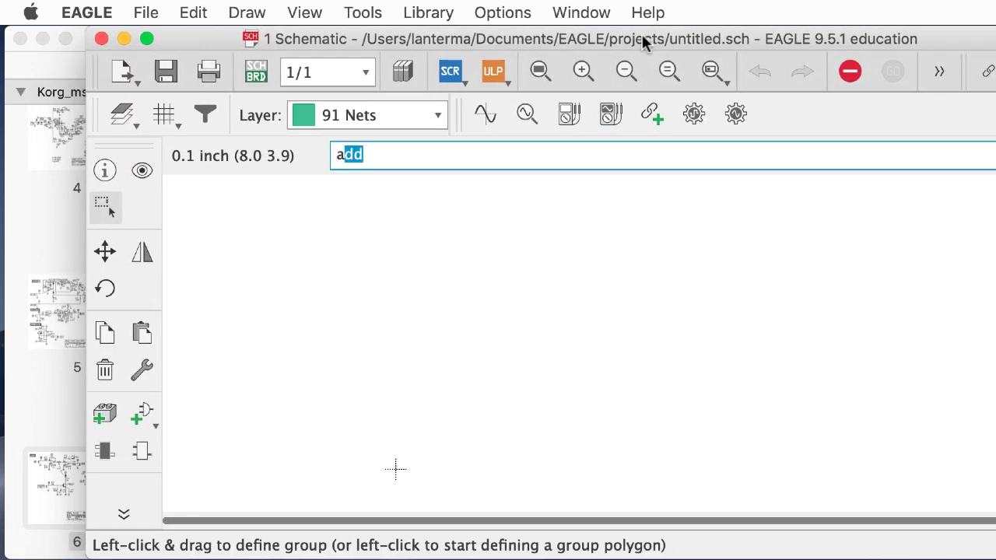
pyautogui.press('Return')
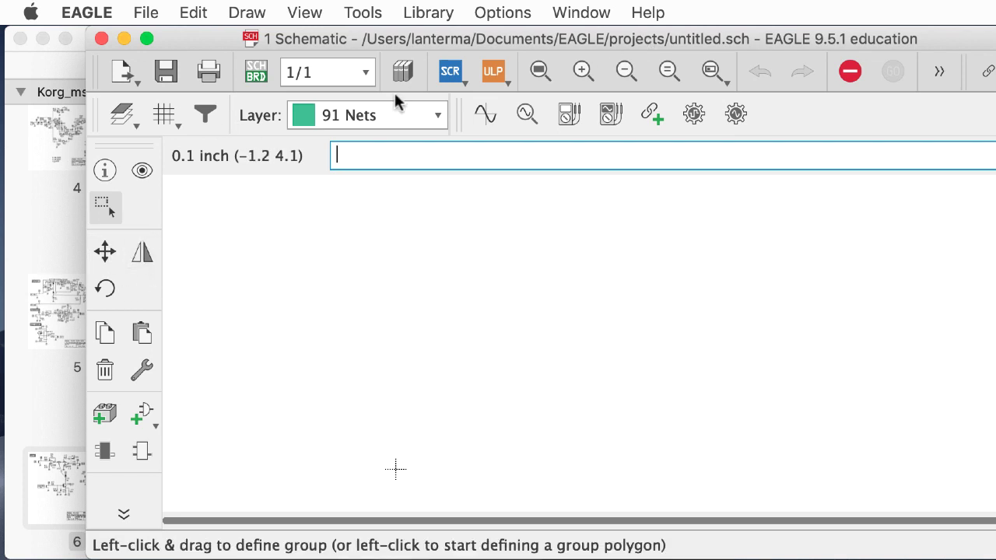
pyautogui.moveTo(423, 46); pyautogui.dragTo(380, 41)
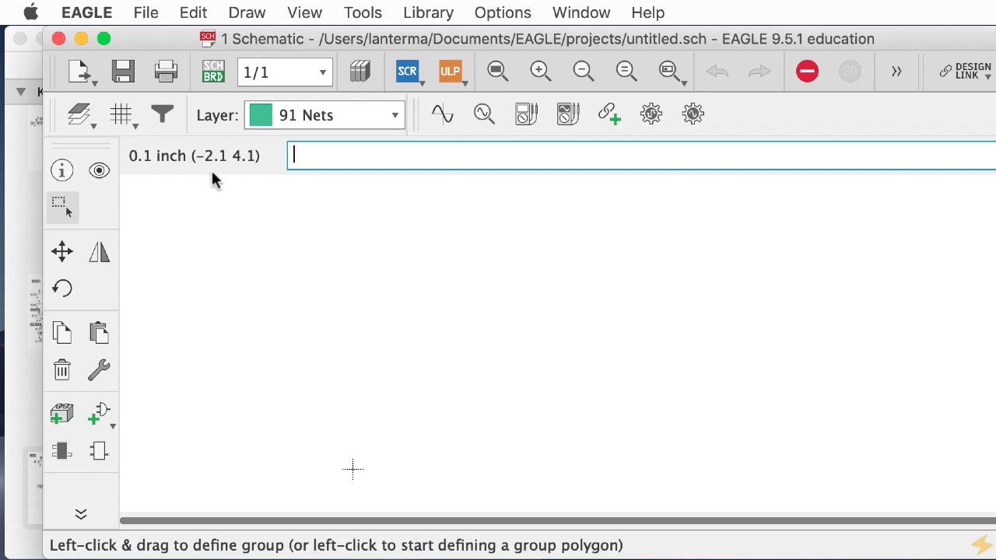
pyautogui.write('add *4558*')
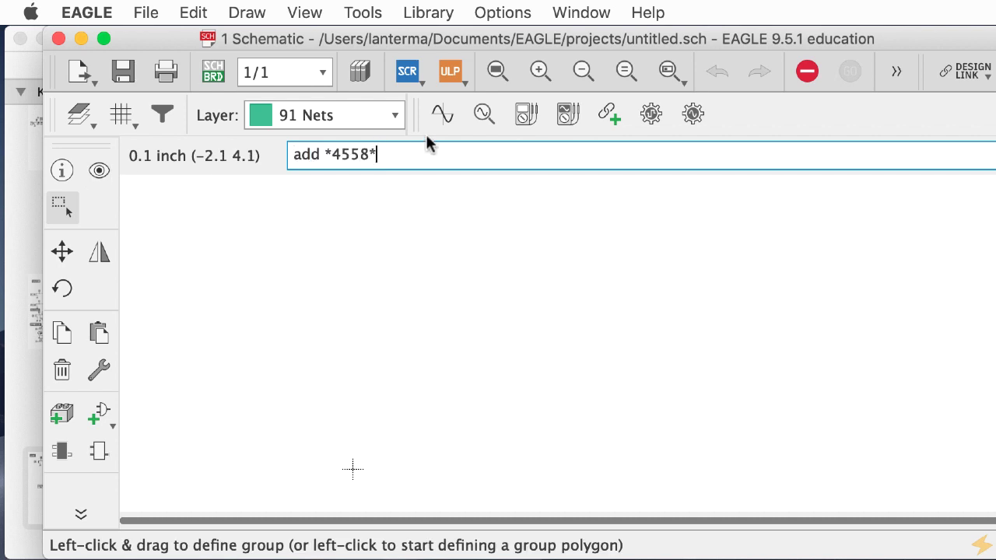
pyautogui.press('Return')
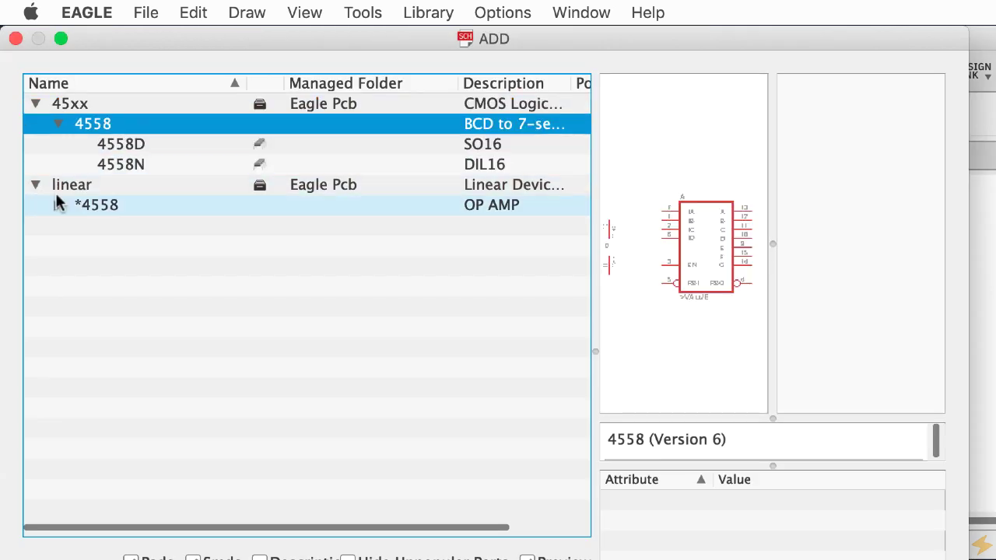
# Compare the 4558 package variants and choose the LM4558N op amp in DIL08 from the linear library for placement
pyautogui.click(53, 208)
pyautogui.click(59, 205)
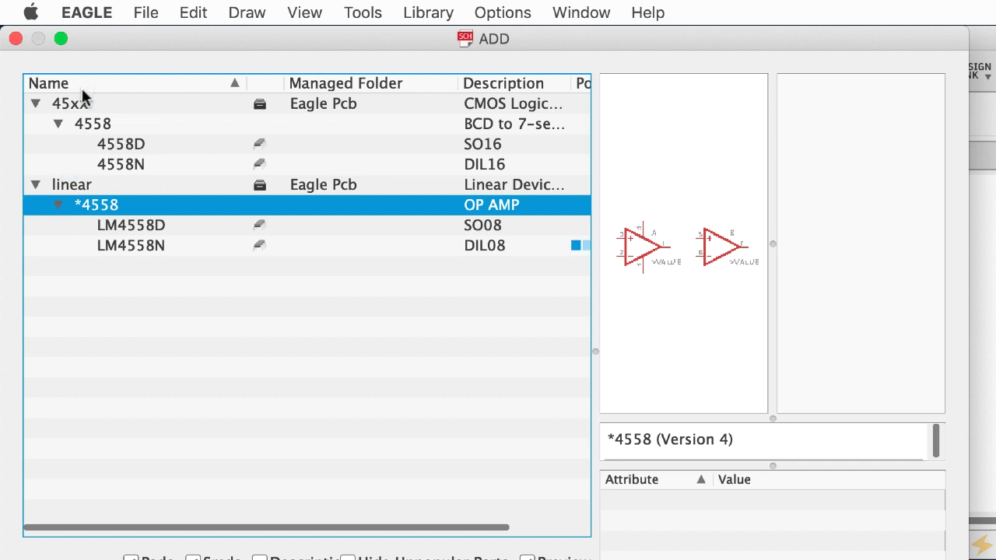
pyautogui.click(368, 148)
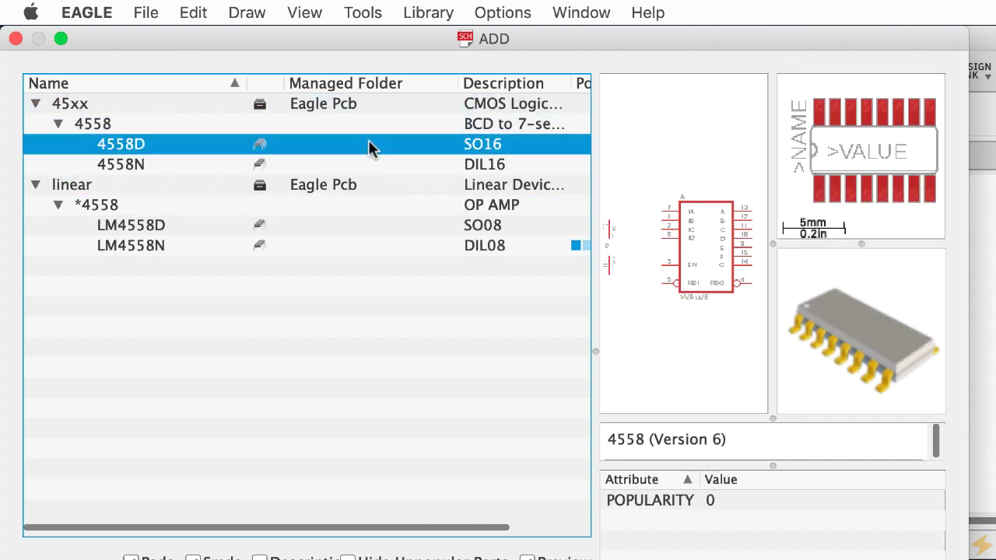
pyautogui.press('Down')
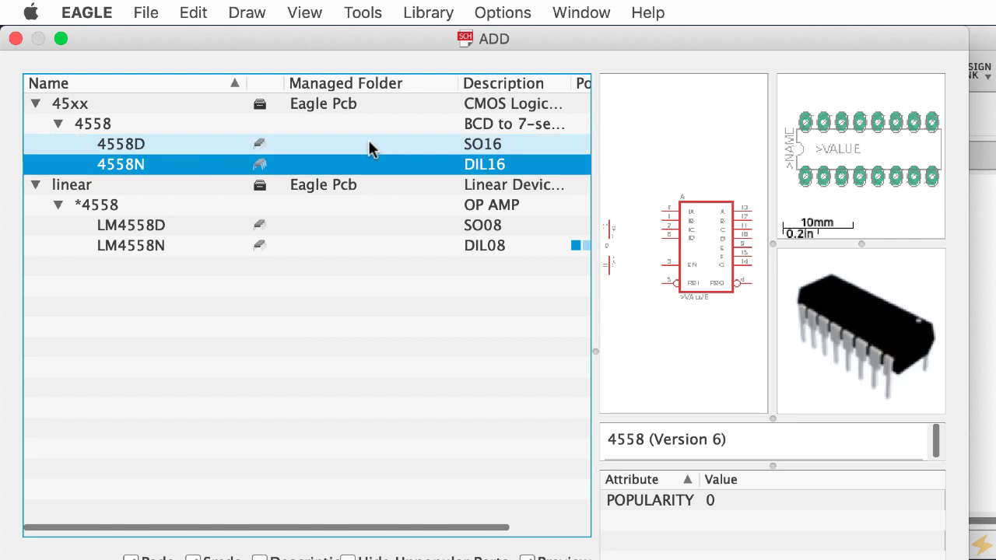
pyautogui.click(324, 233)
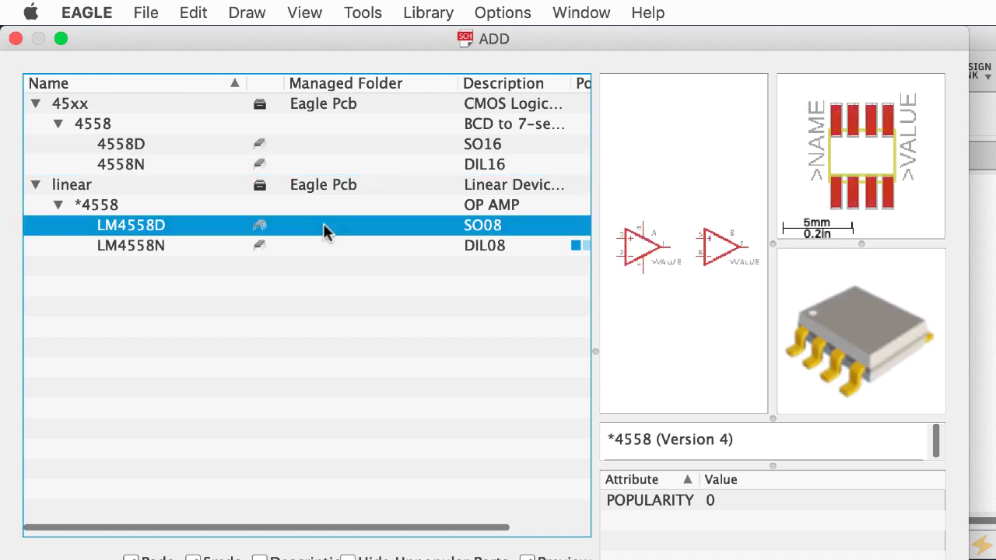
pyautogui.press('Down')
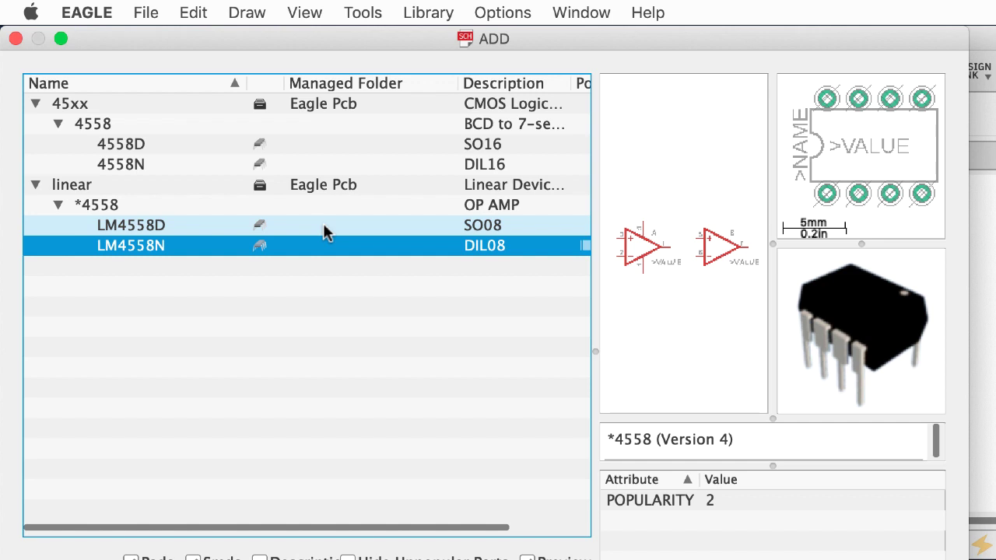
pyautogui.press('Up')
pyautogui.press('Down')
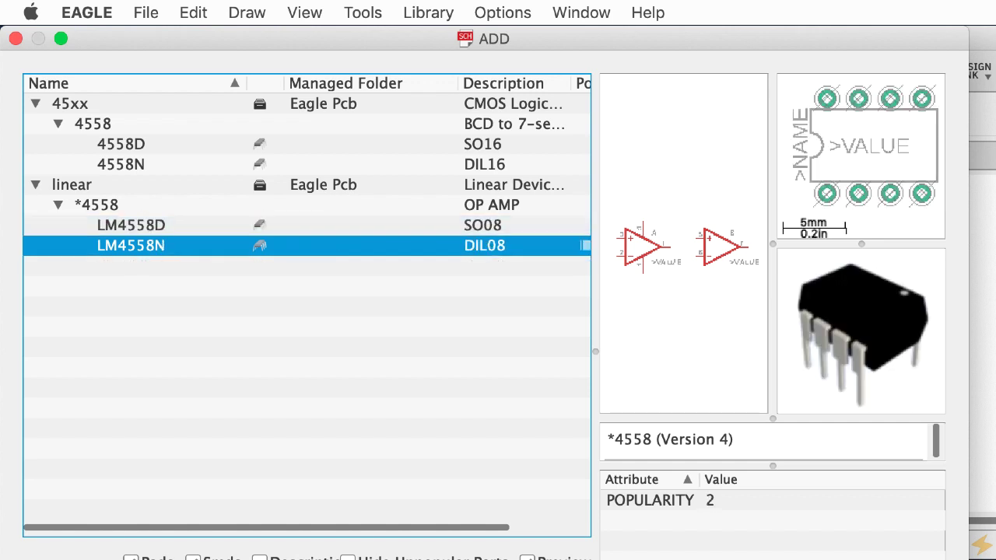
pyautogui.press('Return')
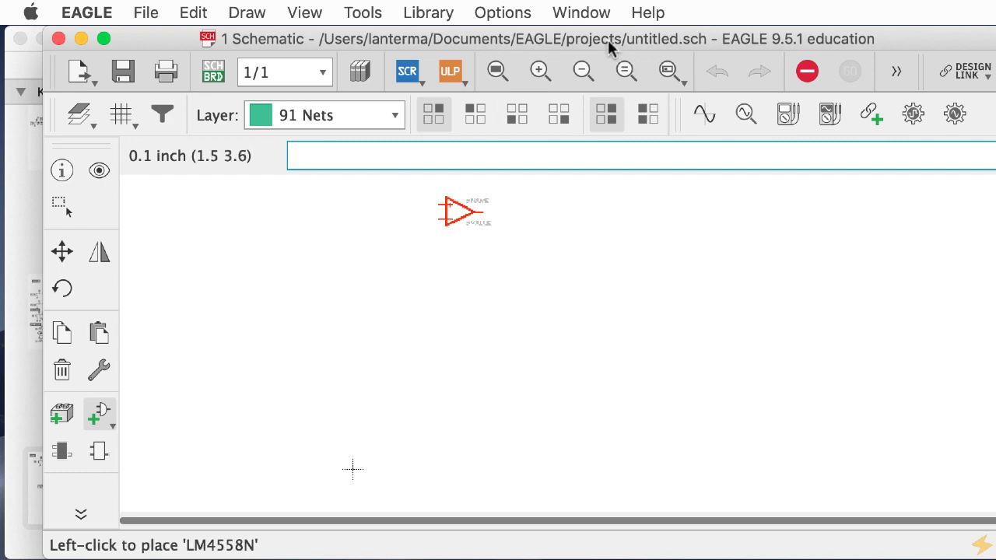
# Place both LM4558N gates in the schematic, the second to the lower right of the first, and finish adding op amps
pyautogui.moveTo(607, 40)
pyautogui.mouseDown()
pyautogui.moveTo(597, 232)
pyautogui.moveTo(597, 40)
pyautogui.mouseUp()
pyautogui.click(442, 282)
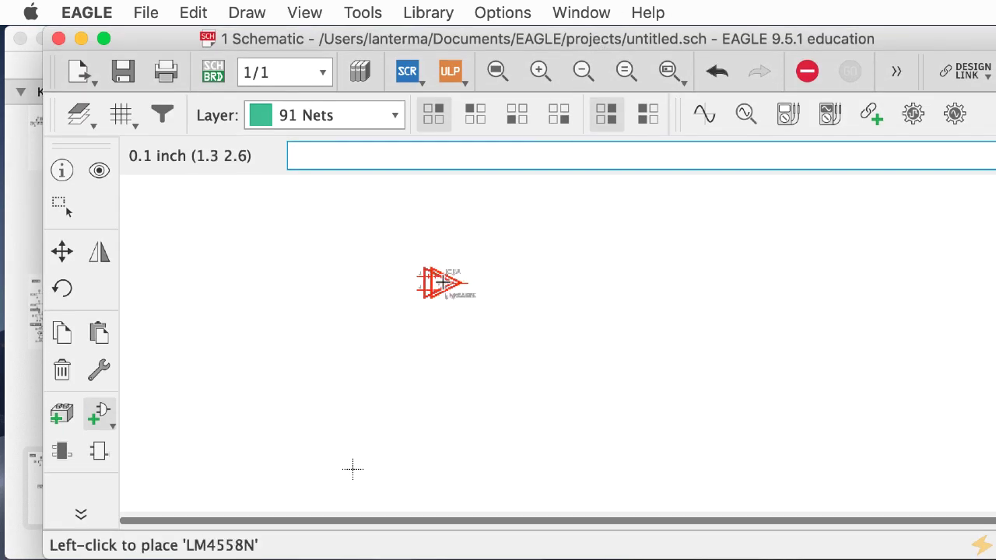
pyautogui.click(540, 326)
pyautogui.click(668, 70)
pyautogui.moveTo(627, 399); pyautogui.dragTo(435, 238)
pyautogui.press('Escape')
pyautogui.moveTo(479, 38); pyautogui.dragTo(445, 70)
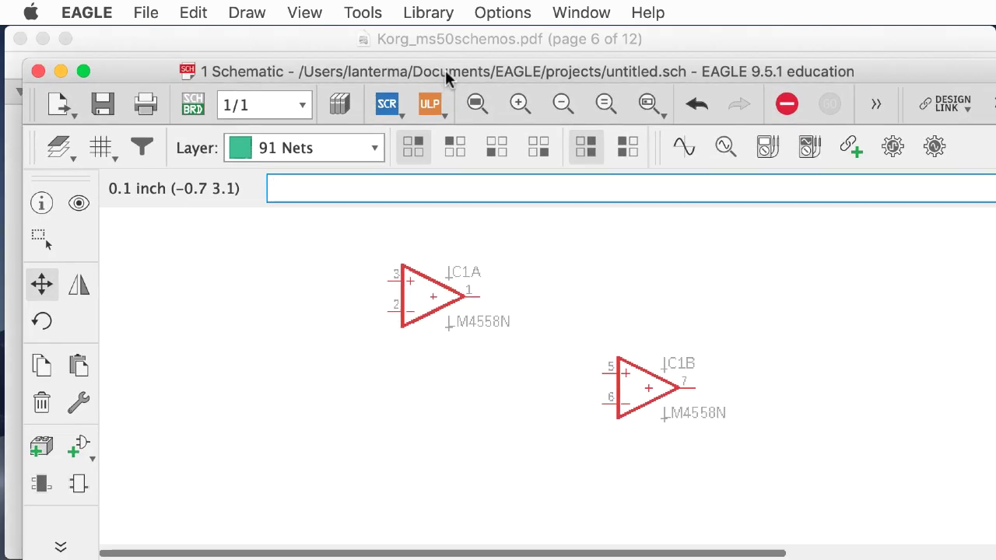
# Mirror both op-amp gates, IC1A and IC1B
pyautogui.write('mirror')
pyautogui.press('Return')
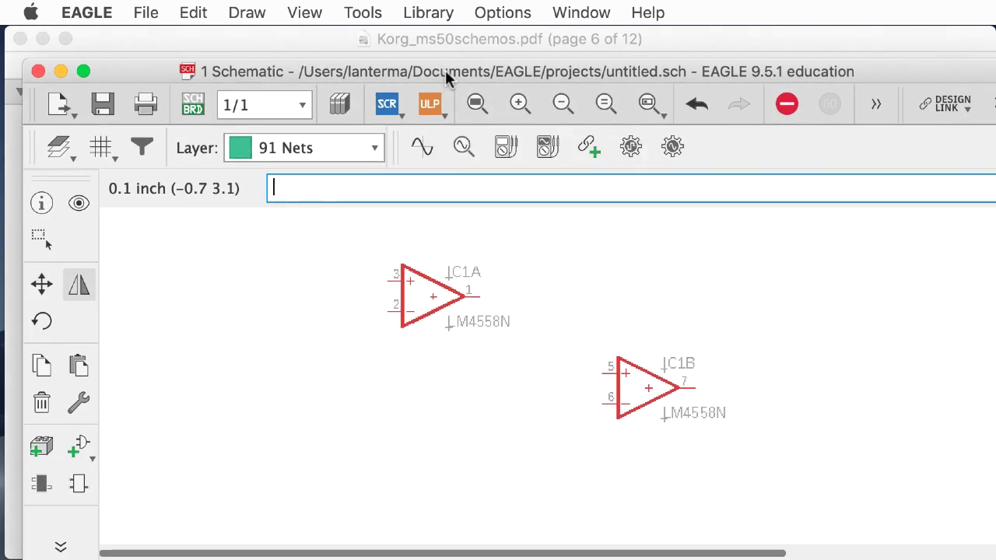
pyautogui.click(433, 299)
pyautogui.click(647, 388)
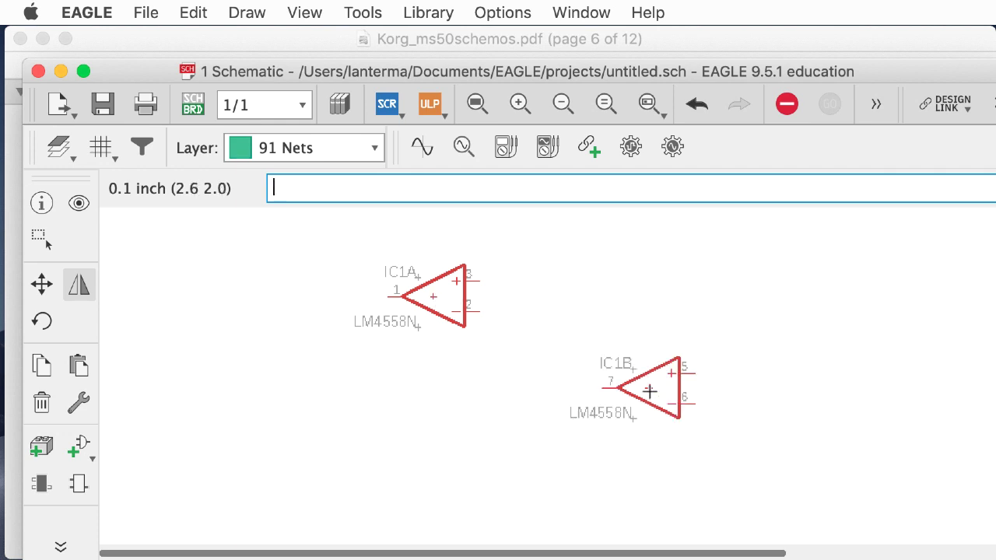
# Rotate IC1A and IC1B by 180 degrees each so the inverting inputs sit above the non-inverting ones
pyautogui.write('ro')
pyautogui.press('Return')
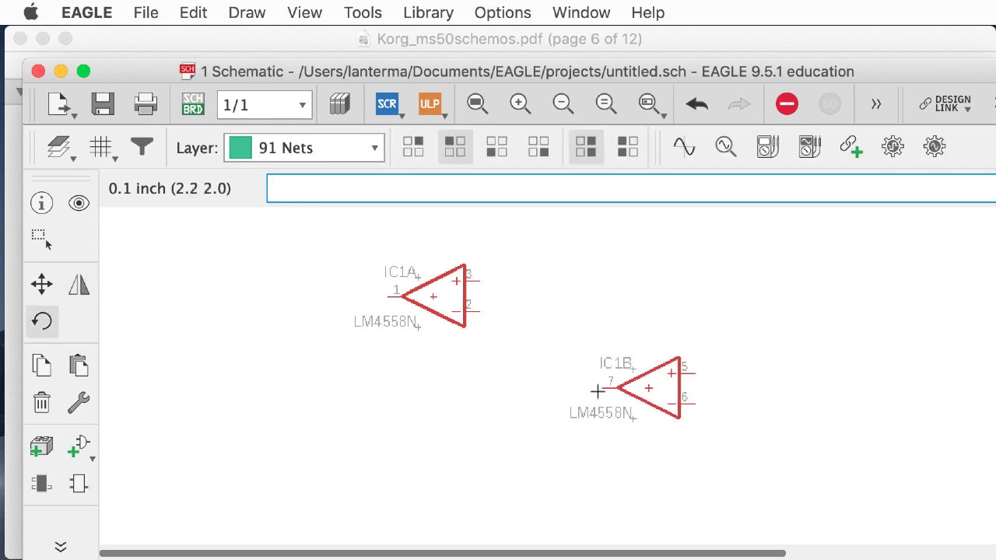
pyautogui.click(436, 296)
pyautogui.click(436, 297)
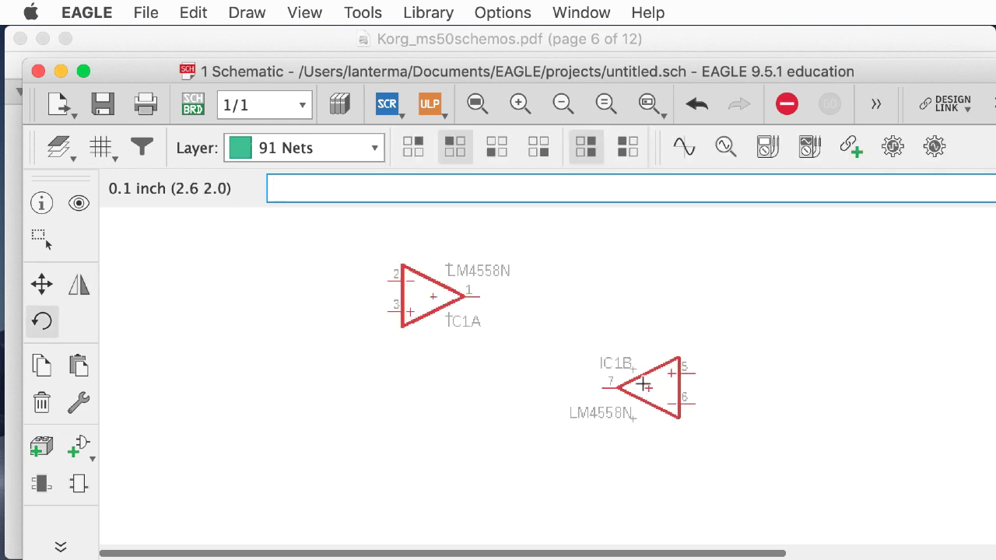
pyautogui.click(644, 383)
pyautogui.click(644, 383)
pyautogui.moveTo(583, 72)
pyautogui.mouseDown()
pyautogui.moveTo(550, 418)
pyautogui.moveTo(598, 287)
pyautogui.moveTo(579, 68)
pyautogui.moveTo(594, 62)
pyautogui.mouseUp()
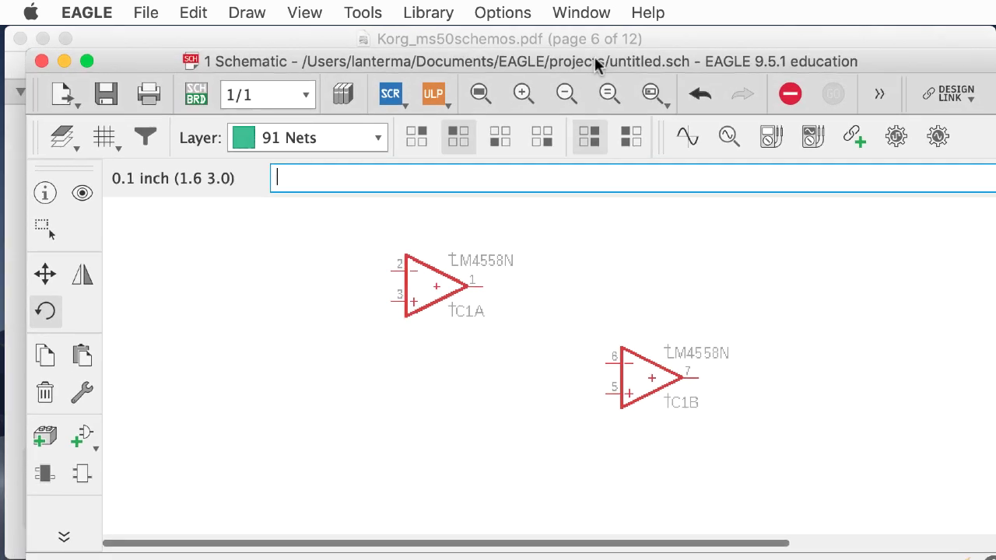
# Search the parts library for the resistor R-US_0207/10
pyautogui.write('add asdfasdf')
pyautogui.press('BackSpace')
pyautogui.press('BackSpace')
pyautogui.press('BackSpace')
pyautogui.press('BackSpace')
pyautogui.press('BackSpace')
pyautogui.press('BackSpace')
pyautogui.press('BackSpace')
pyautogui.press('BackSpace')
pyautogui.write('R-US-')
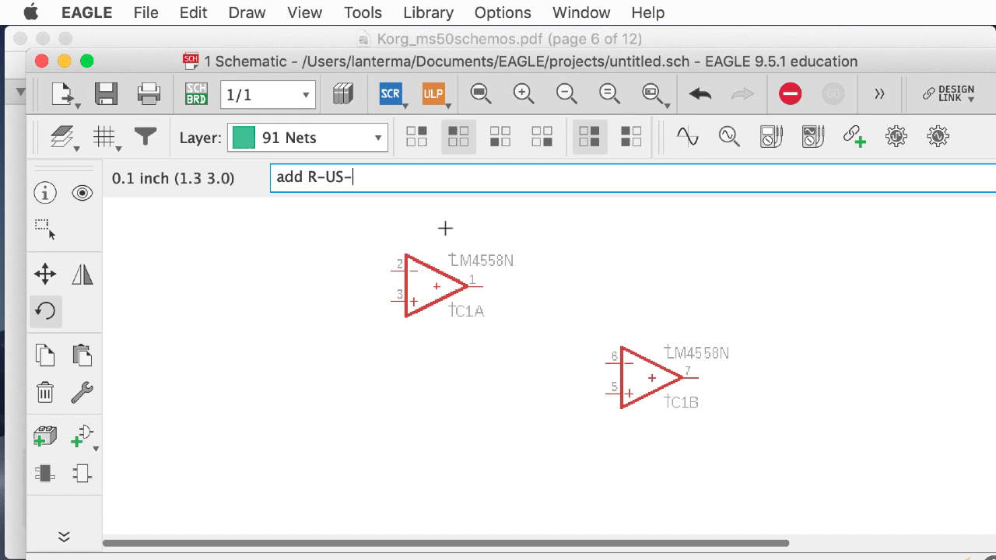
pyautogui.press('BackSpace')
pyautogui.write('_0207/10')
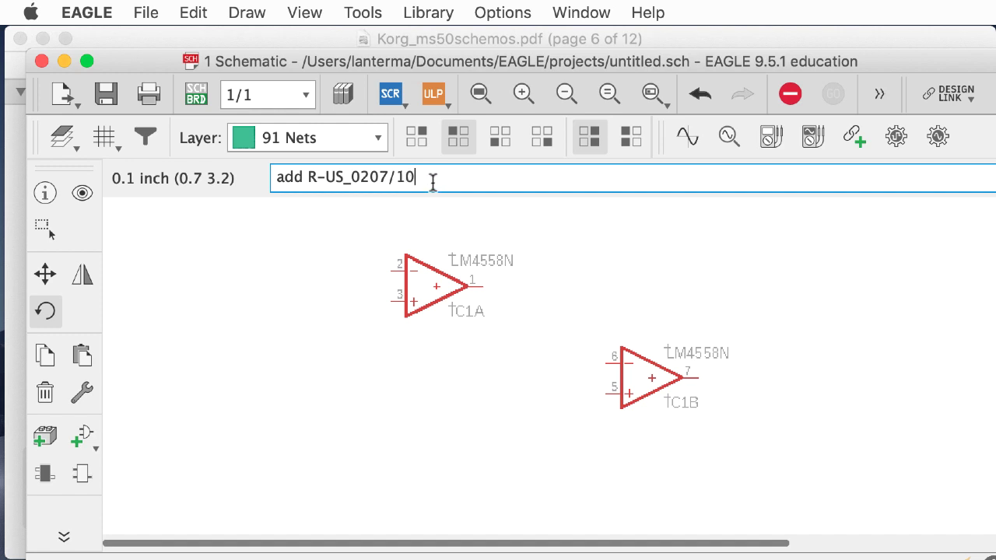
pyautogui.press('Return')
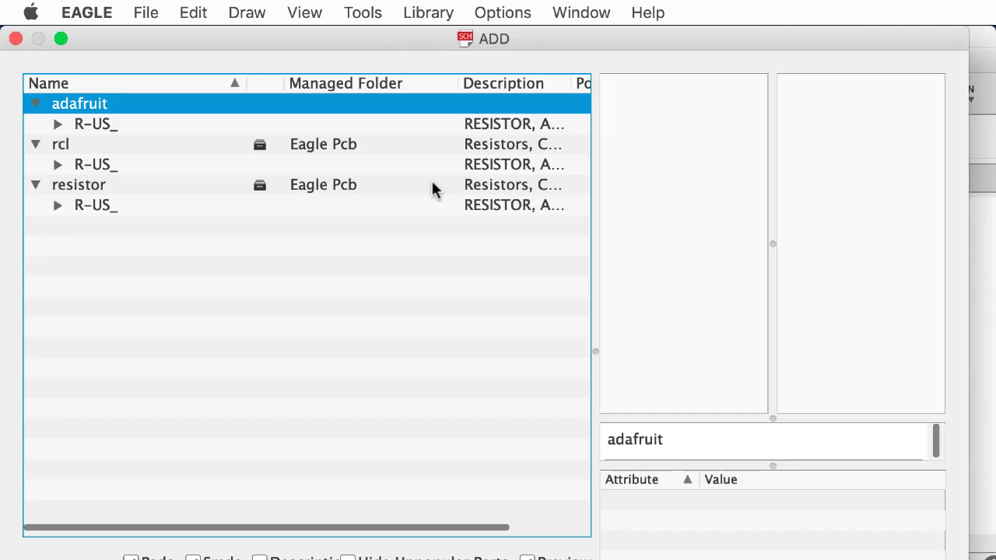
# Choose the R-US_0207/10 resistor from the rcl library for placement, checking the MVCA reference circuit behind the schematic
pyautogui.click(57, 124)
pyautogui.click(57, 124)
pyautogui.click(59, 165)
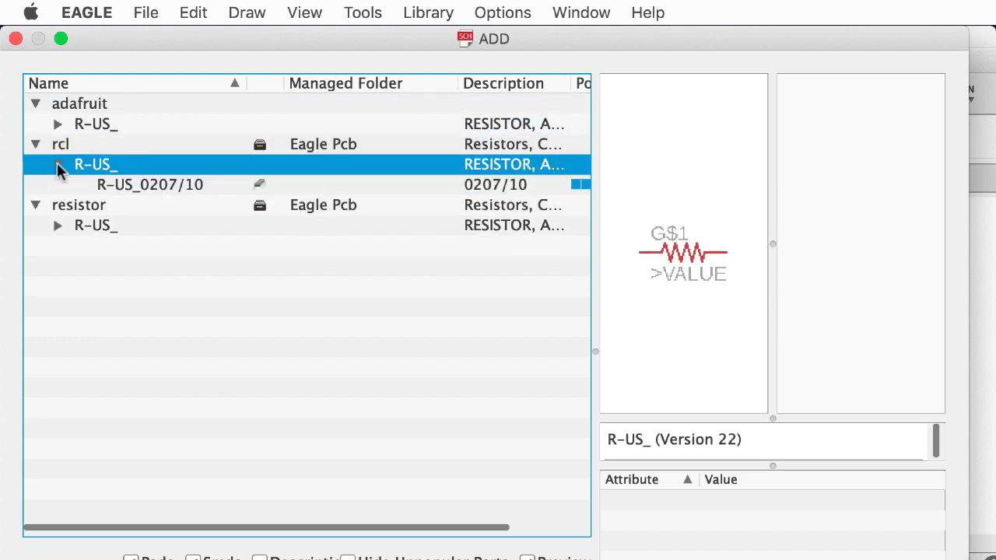
pyautogui.click(122, 184)
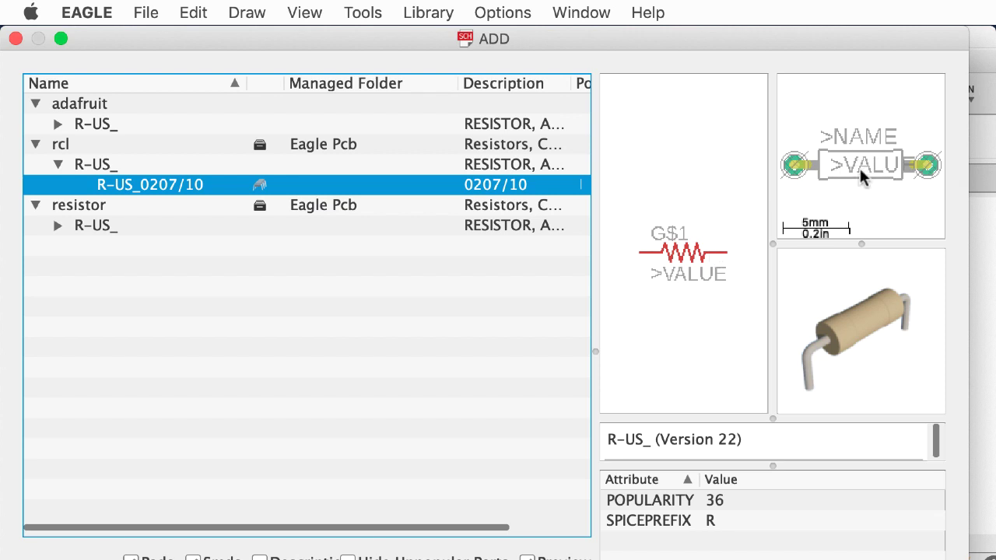
pyautogui.click(105, 144)
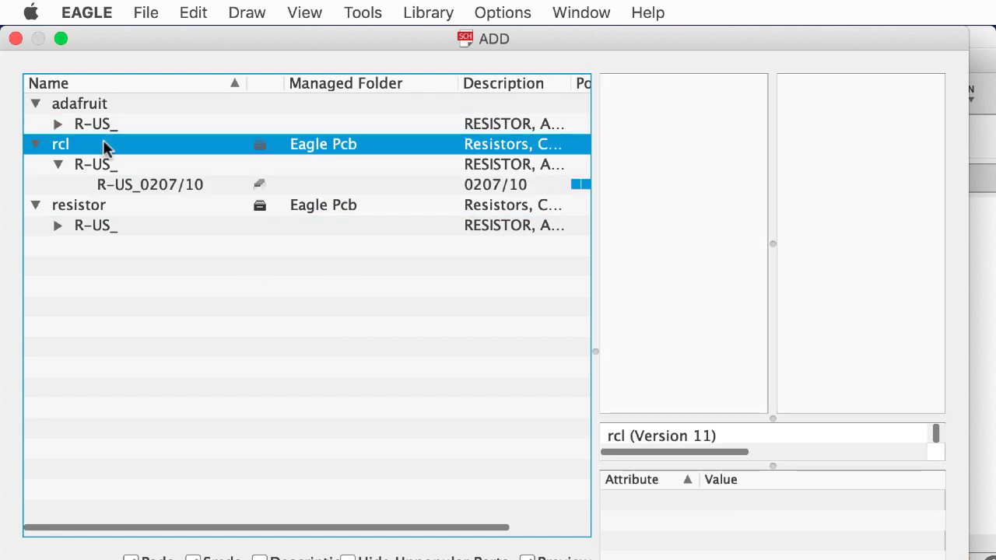
pyautogui.click(98, 163)
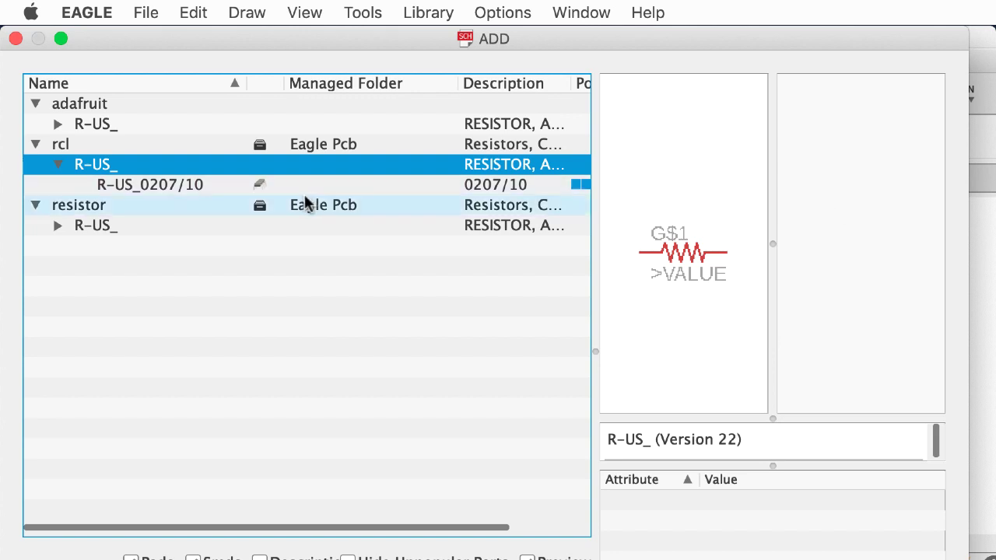
pyautogui.click(201, 186)
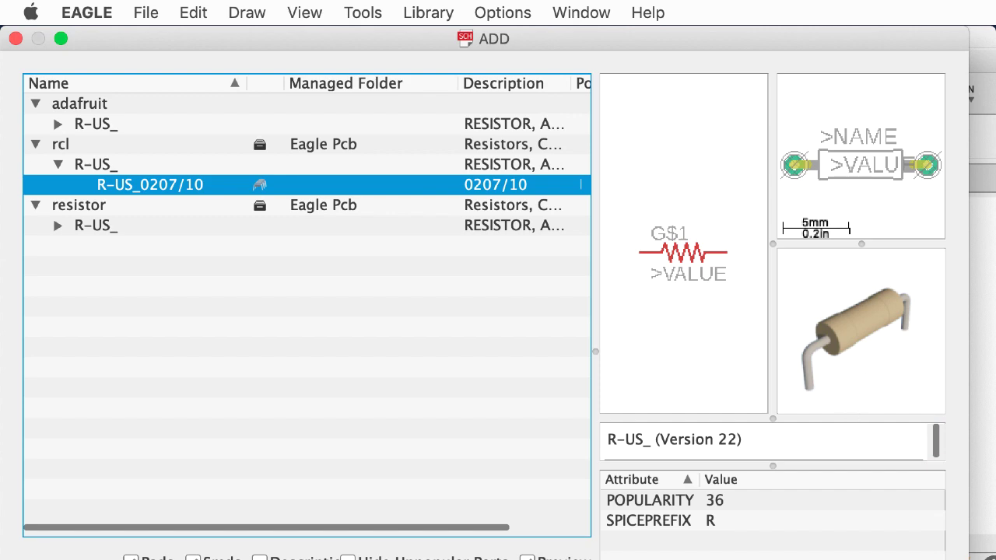
pyautogui.press('Return')
pyautogui.moveTo(553, 67); pyautogui.dragTo(570, 204)
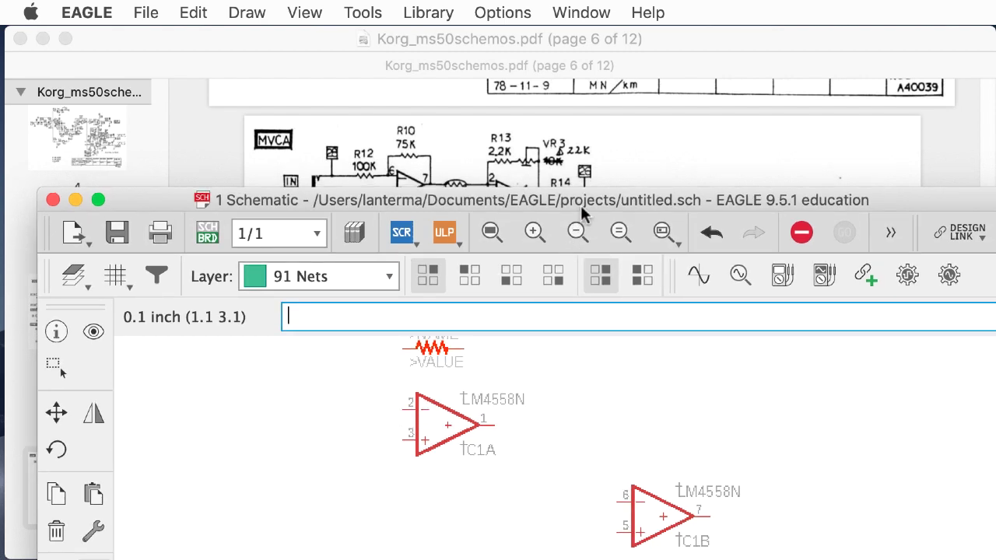
pyautogui.moveTo(580, 205); pyautogui.dragTo(585, 57)
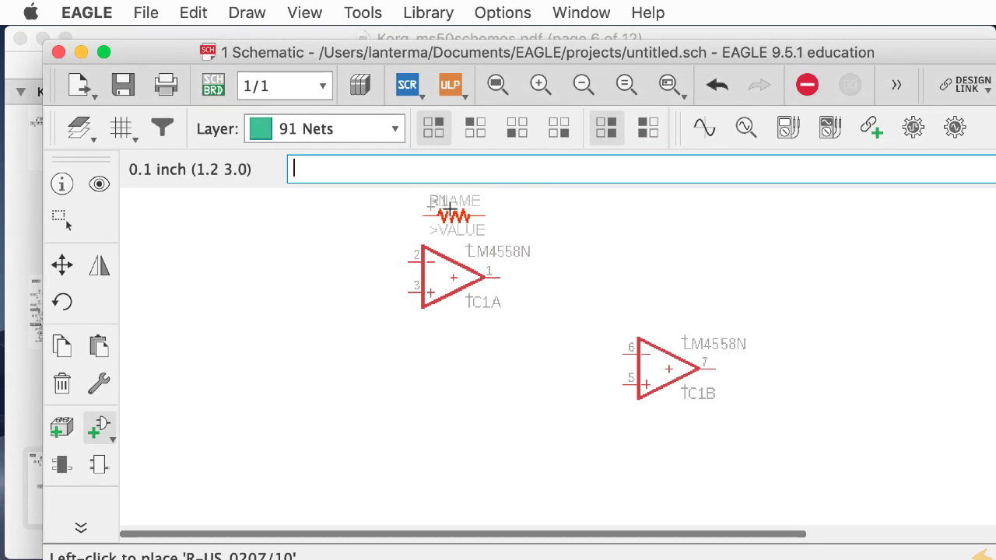
# Place one R-US_0207/10 resistor above op amp IC1A and a second one directly against its inverting input, pin 2
pyautogui.click(451, 212)
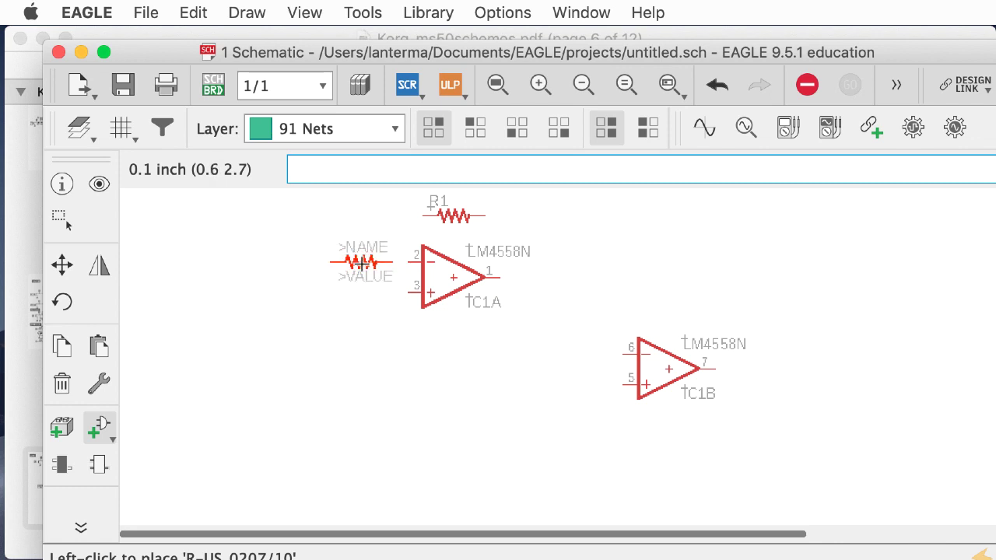
pyautogui.click(377, 263)
# Move resistor R2 away from IC1A's inverting input so a short horizontal net stretches between them
pyautogui.click(68, 266)
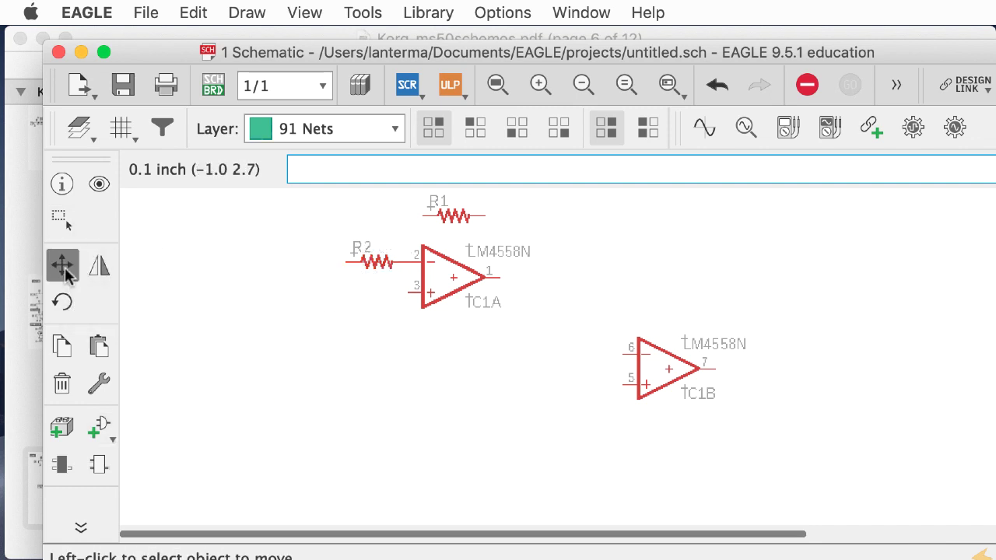
pyautogui.write('mov')
pyautogui.press('Return')
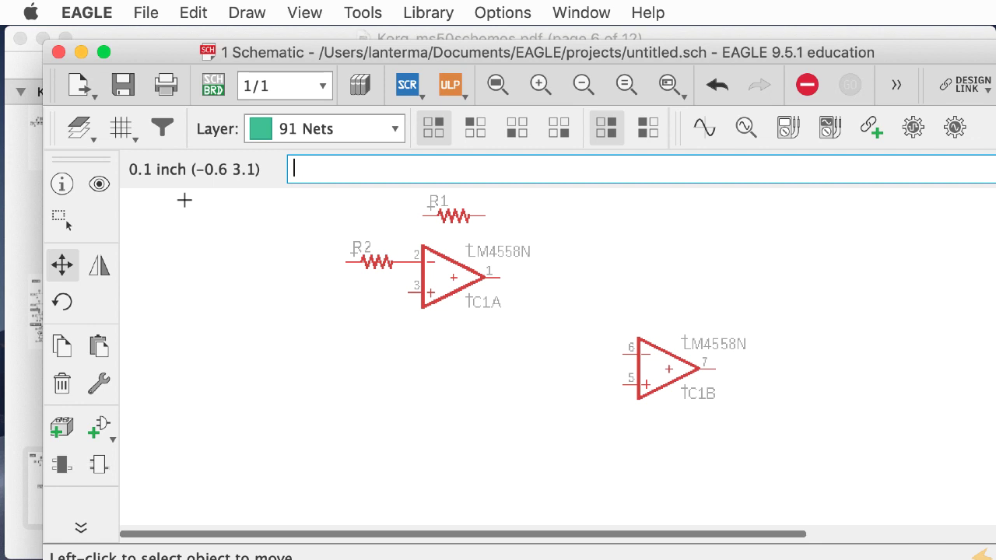
pyautogui.click(376, 262)
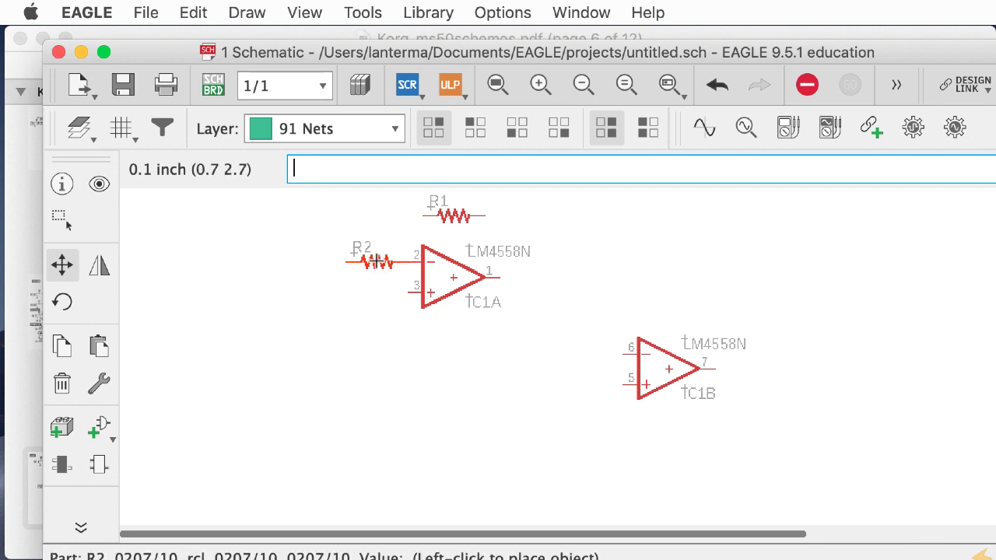
pyautogui.click(362, 259)
pyautogui.click(363, 257)
pyautogui.click(354, 255)
pyautogui.click(354, 253)
pyautogui.click(354, 254)
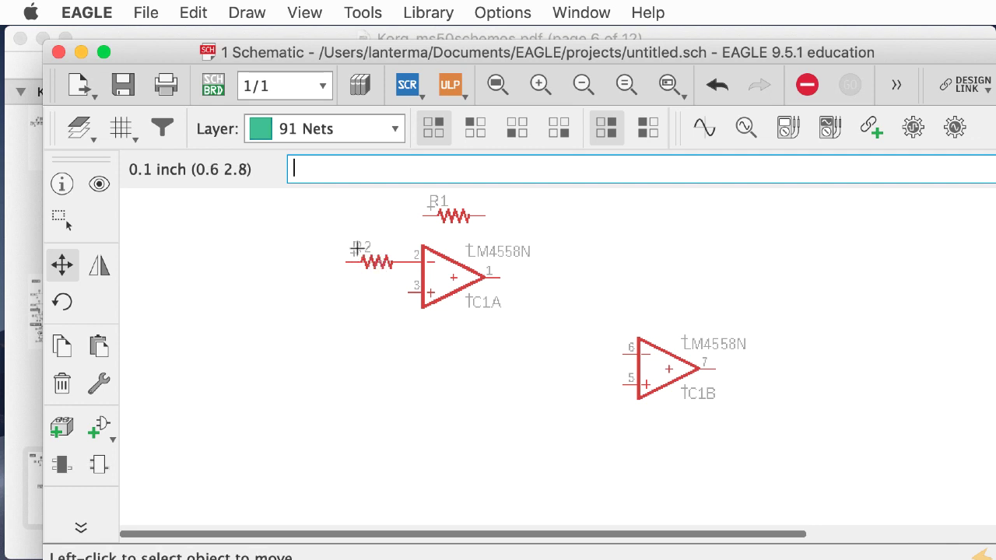
pyautogui.click(356, 249)
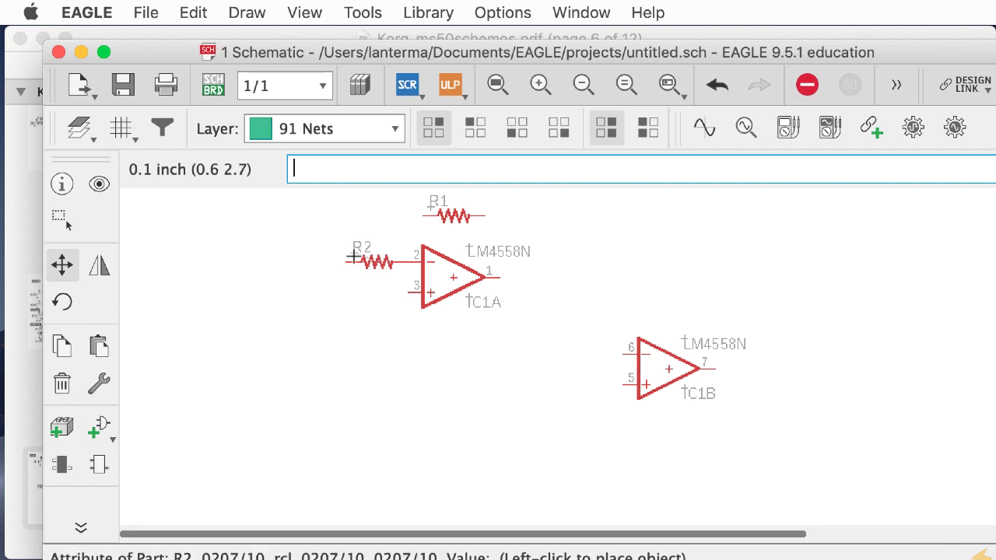
pyautogui.click(368, 261)
pyautogui.click(355, 247)
pyautogui.click(369, 257)
pyautogui.click(369, 260)
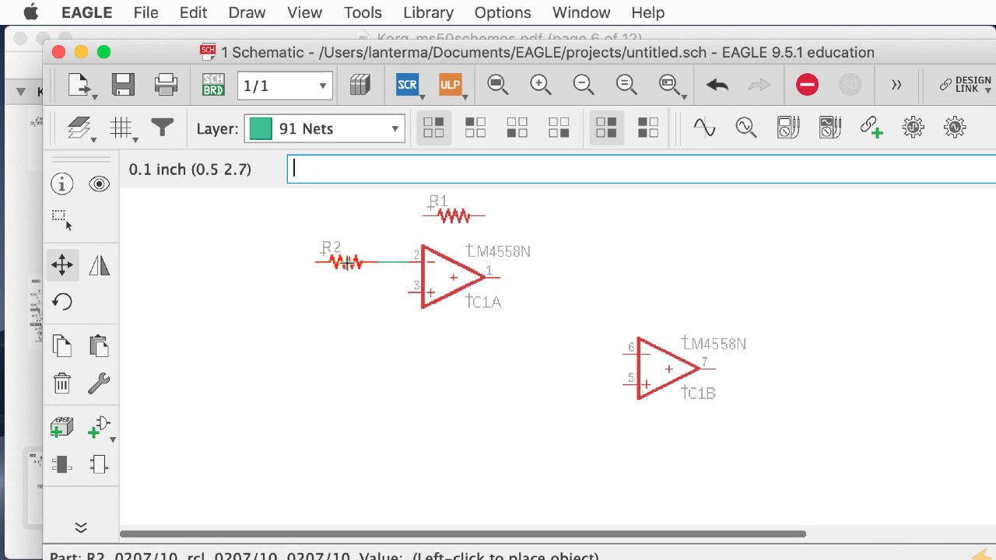
pyautogui.click(345, 262)
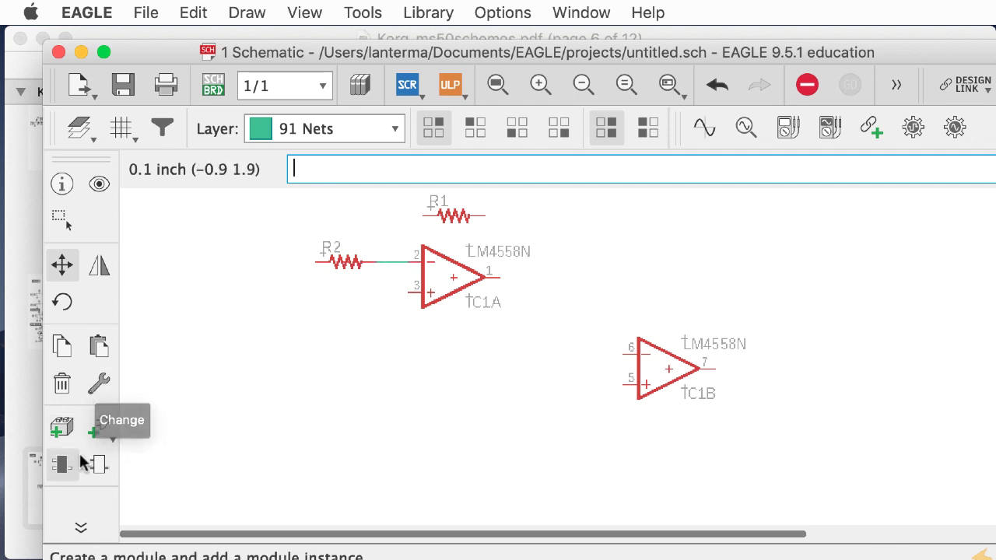
# Draw the feedback nets connecting R1 between IC1A's inverting-input net and its output, pin 1
pyautogui.click(81, 527)
pyautogui.click(145, 185)
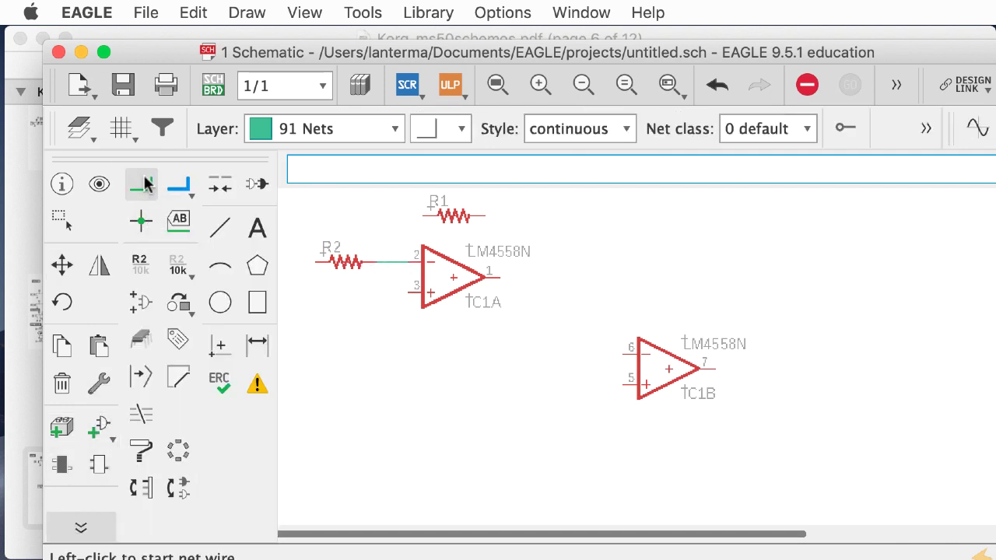
pyautogui.click(393, 215)
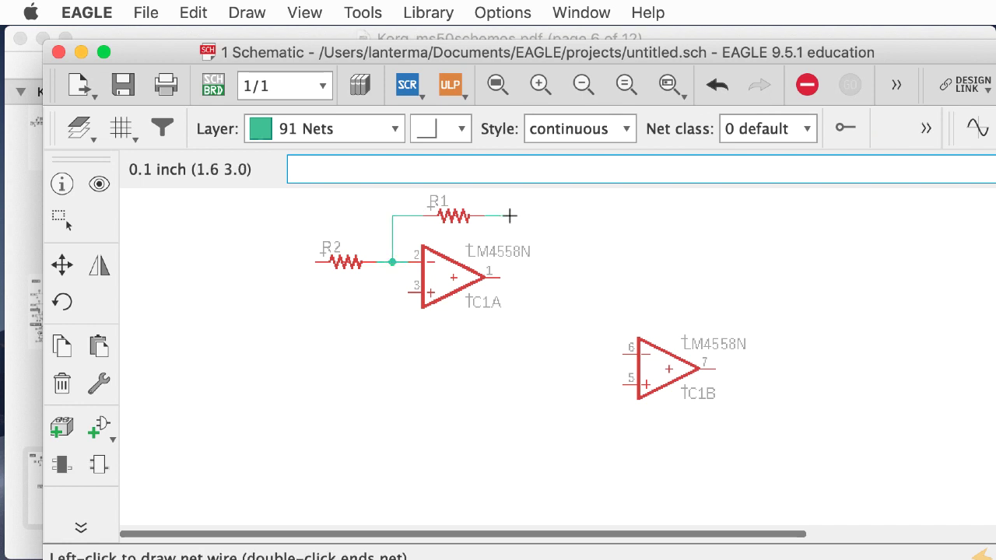
pyautogui.click(500, 277)
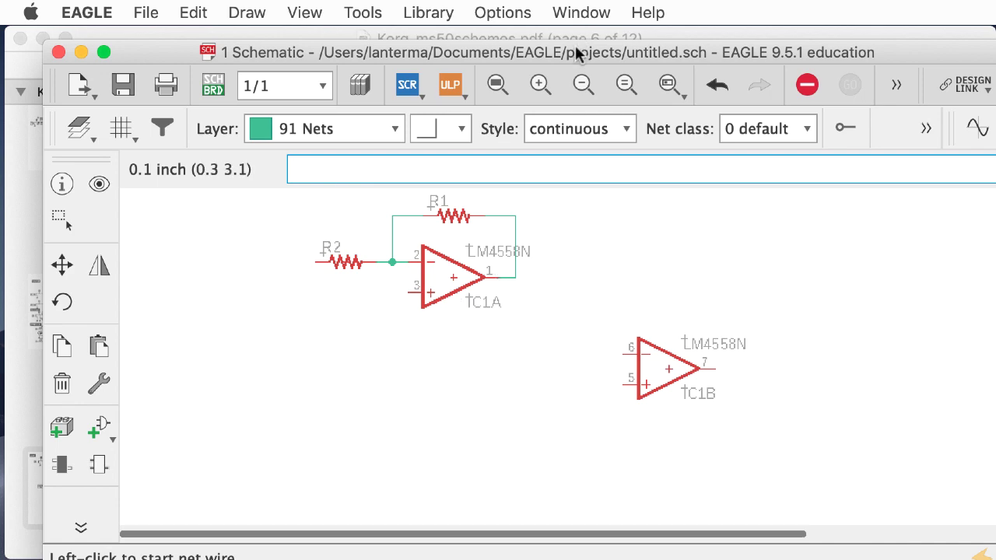
# Check the MVCA reference circuit, then copy resistor R2, turn the copy vertical and place it below IC1A's non-inverting input, pin 3
pyautogui.moveTo(576, 45); pyautogui.dragTo(578, 239)
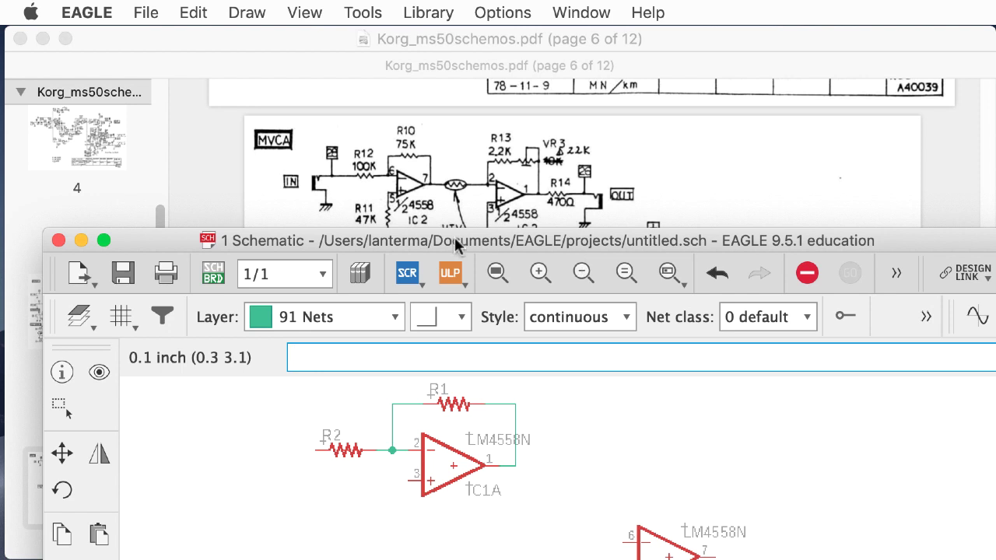
pyautogui.moveTo(462, 240); pyautogui.dragTo(462, 289)
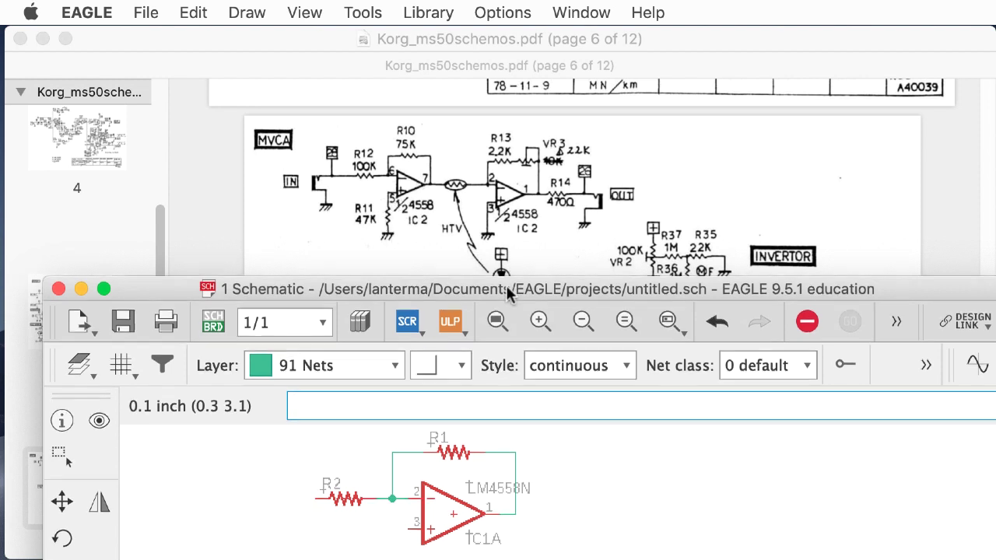
pyautogui.moveTo(506, 286); pyautogui.dragTo(506, 37)
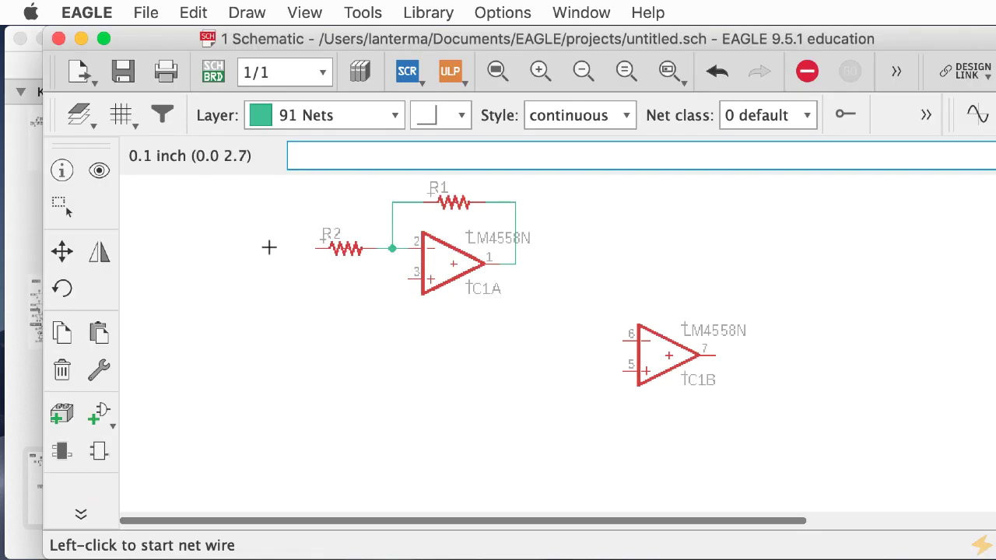
pyautogui.write('copy')
pyautogui.press('Return')
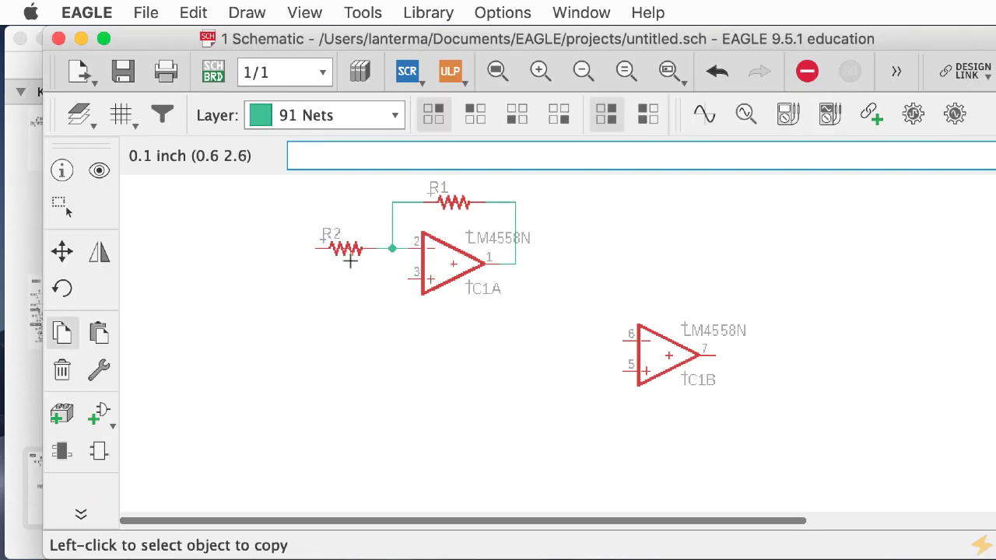
pyautogui.click(345, 249)
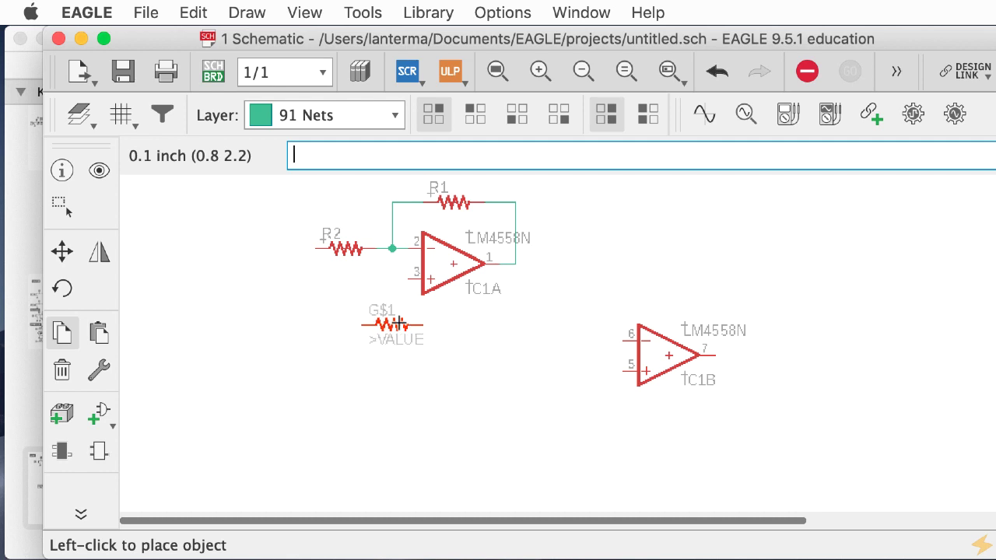
pyautogui.rightClick(401, 320)
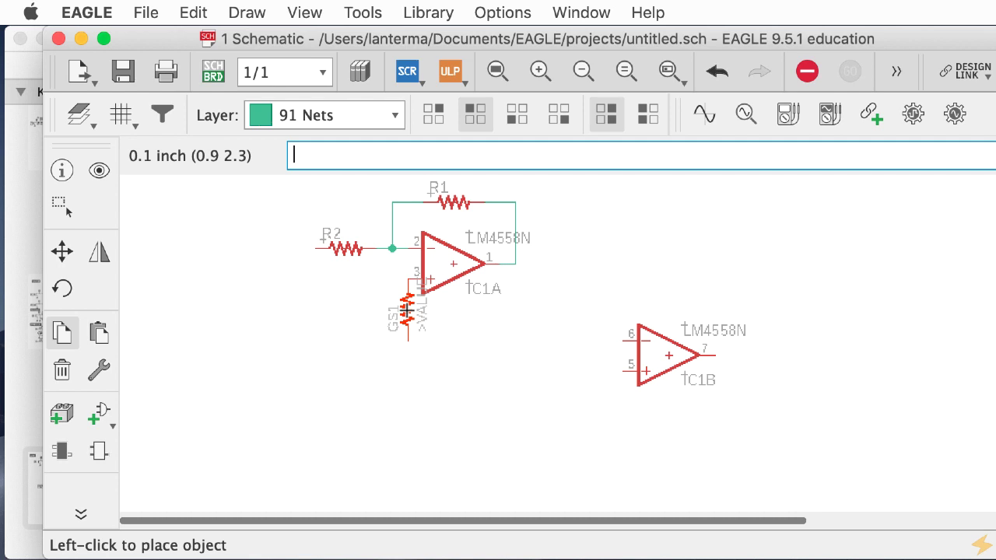
pyautogui.click(406, 309)
# Move vertical resistor R3 one grid unit away from IC1A's pin 3, stretching a short net between them
pyautogui.click(62, 251)
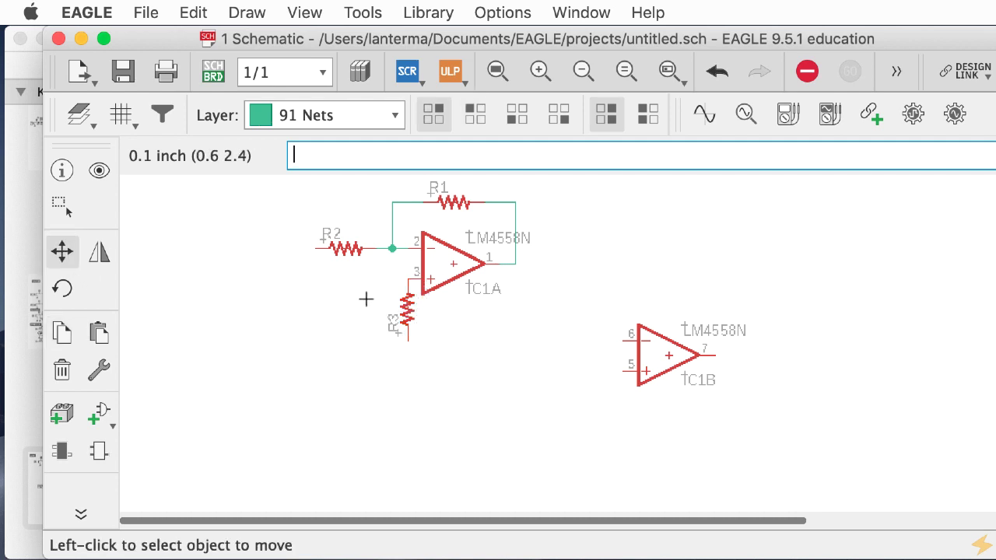
pyautogui.click(405, 308)
pyautogui.click(391, 309)
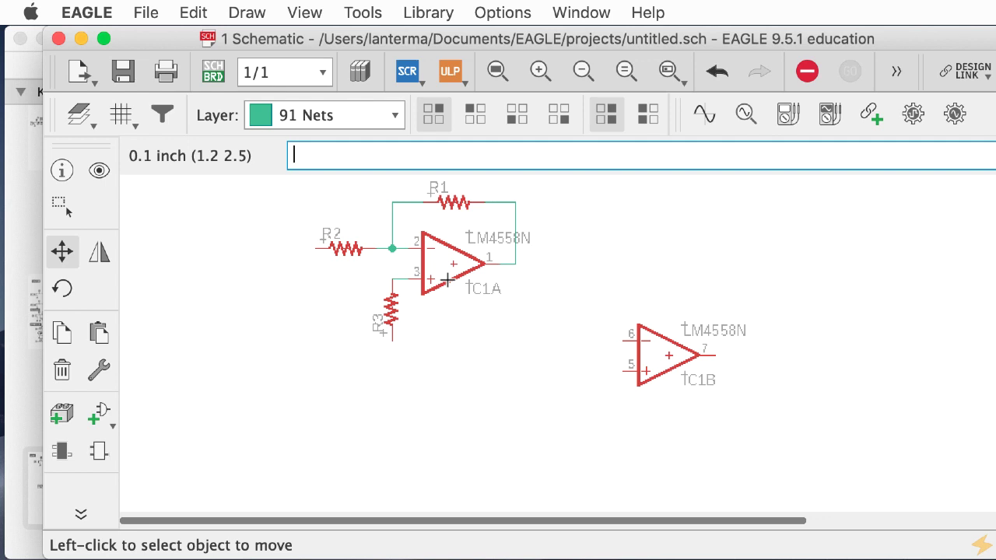
# Search the parts library for the gnd symbol
pyautogui.click(62, 251)
pyautogui.write('add gnd')
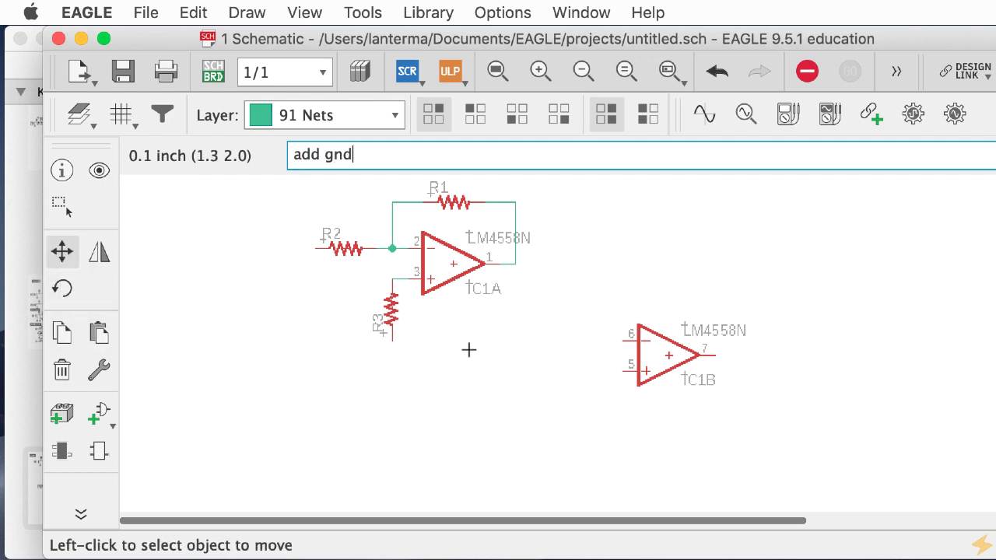
pyautogui.press('Return')
# Choose the GND symbol from the supply1 library and place it at the lower end of R3
pyautogui.click(111, 125)
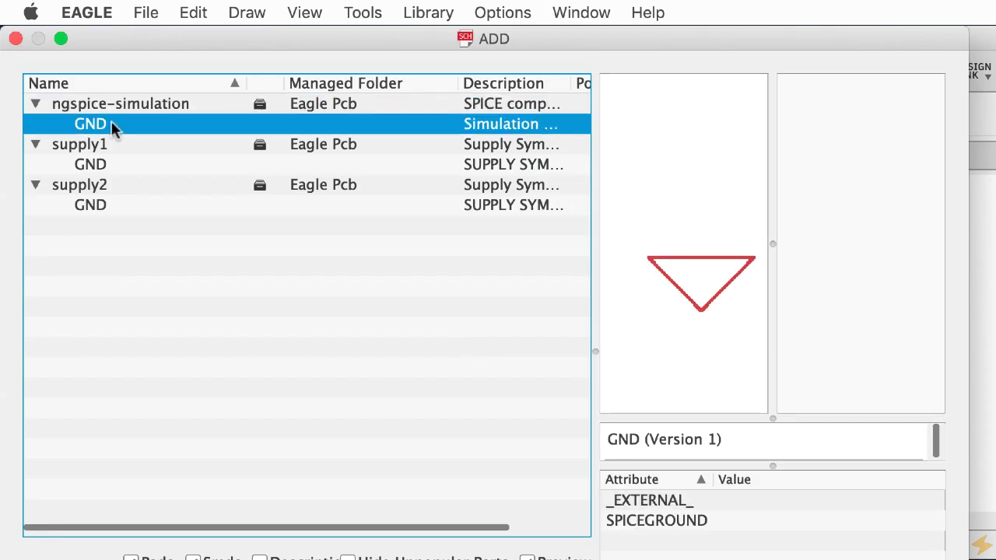
pyautogui.press('Down')
pyautogui.press('Down')
pyautogui.press('Down')
pyautogui.press('Down')
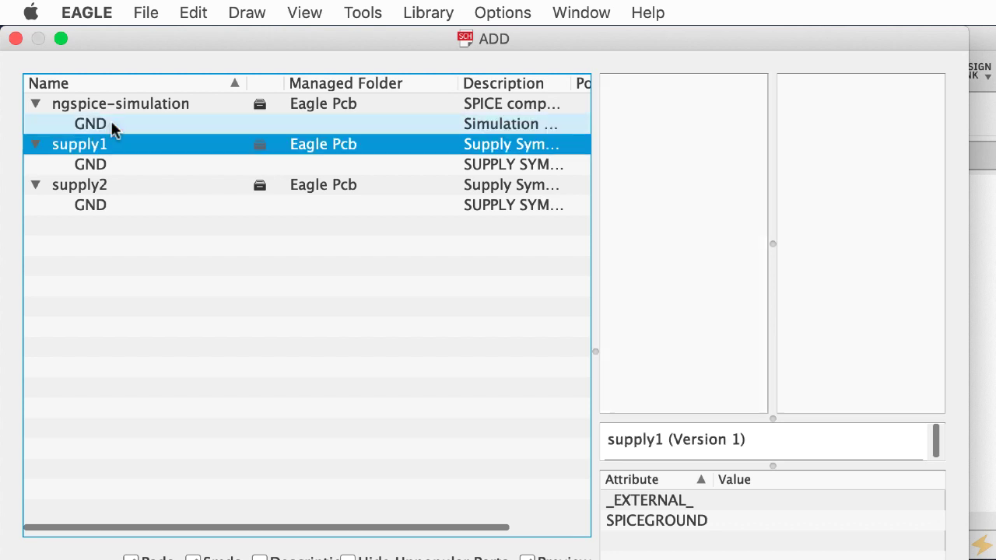
pyautogui.press('Up')
pyautogui.press('Up')
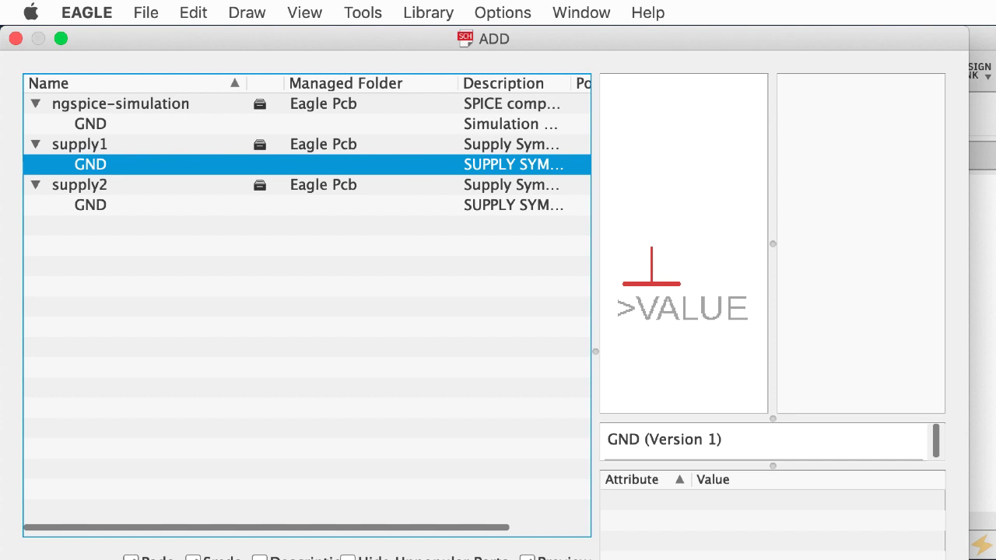
pyautogui.press('Return')
pyautogui.click(391, 356)
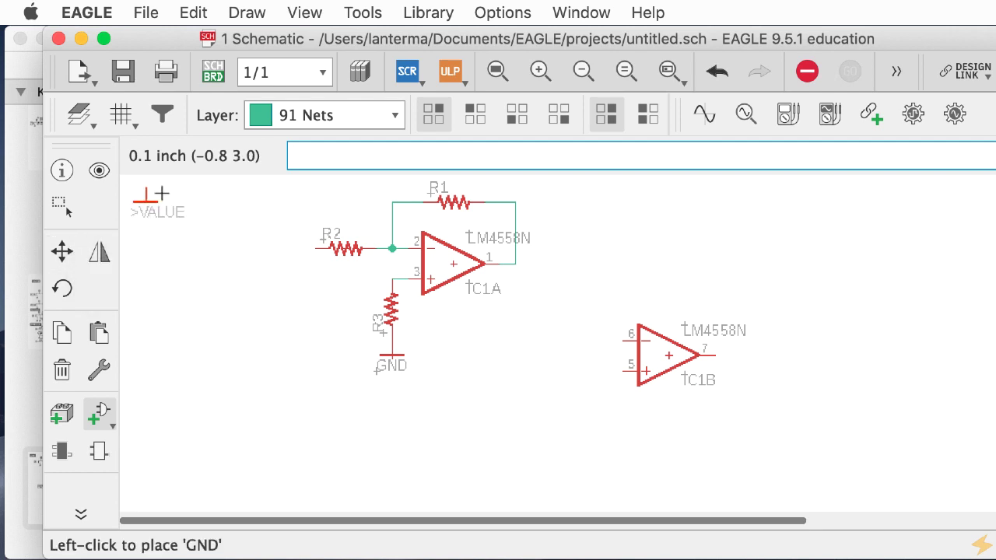
# Delete the GND text label beneath the ground symbol under R3
pyautogui.write('delete')
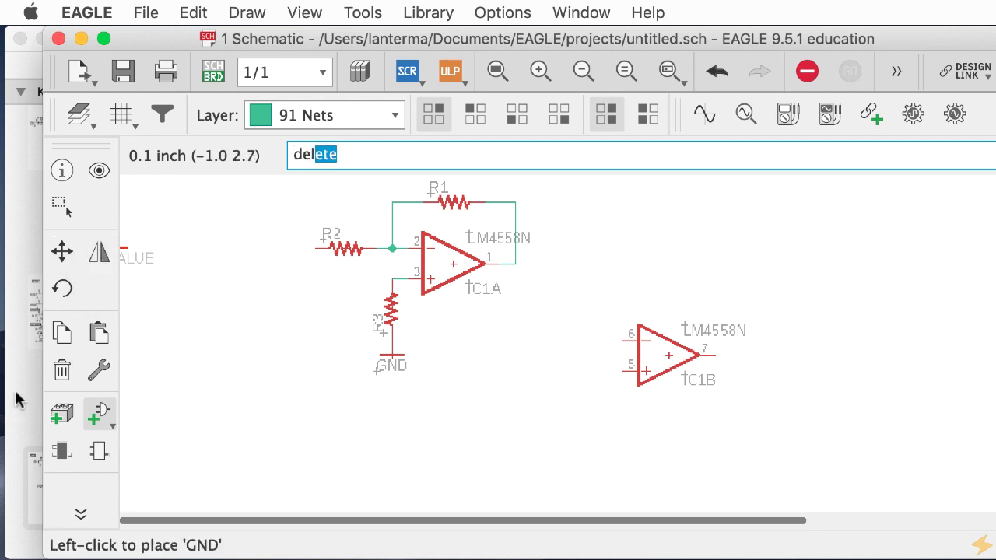
pyautogui.press('Return')
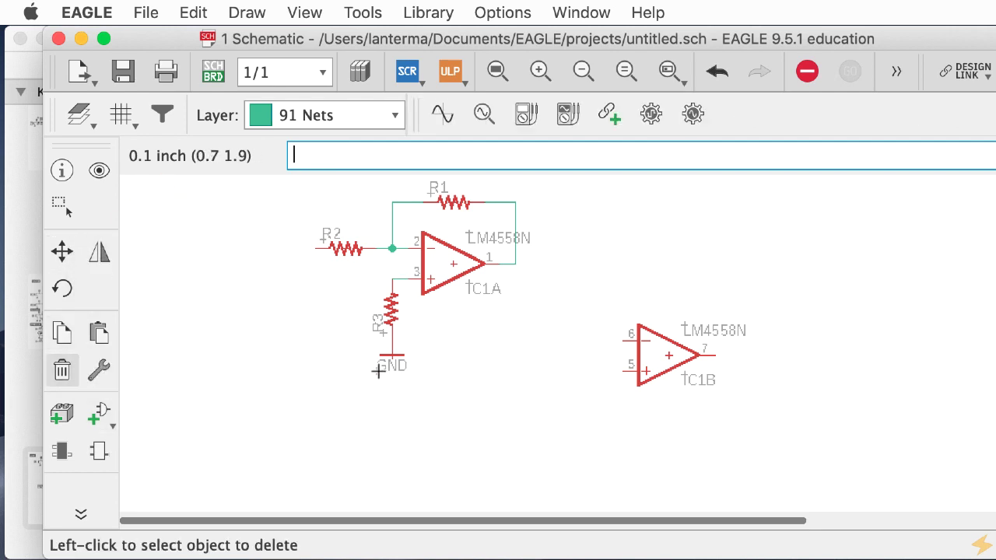
pyautogui.click(378, 372)
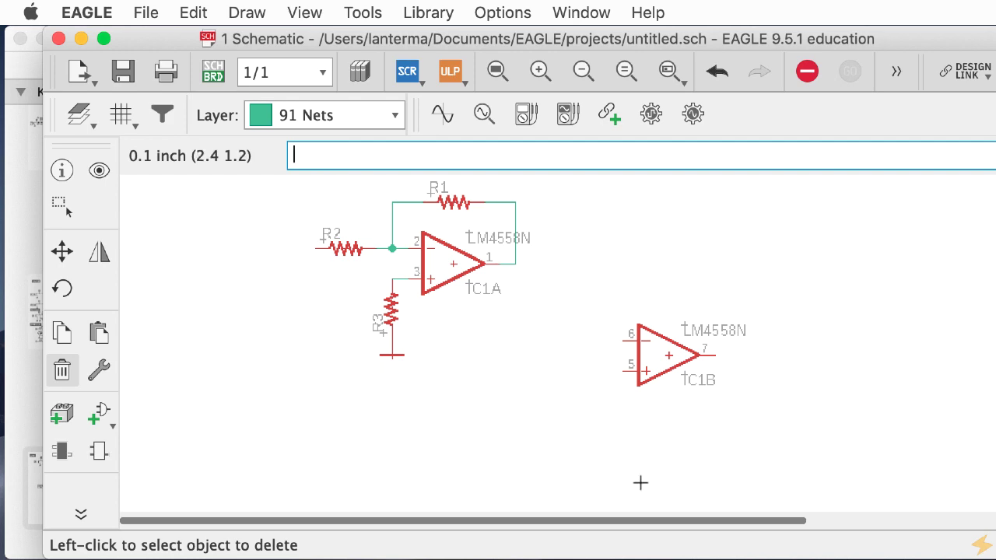
# Check the MVCA reference circuit behind the schematic and search the parts library for *vtl*
pyautogui.moveTo(693, 39); pyautogui.dragTo(684, 288)
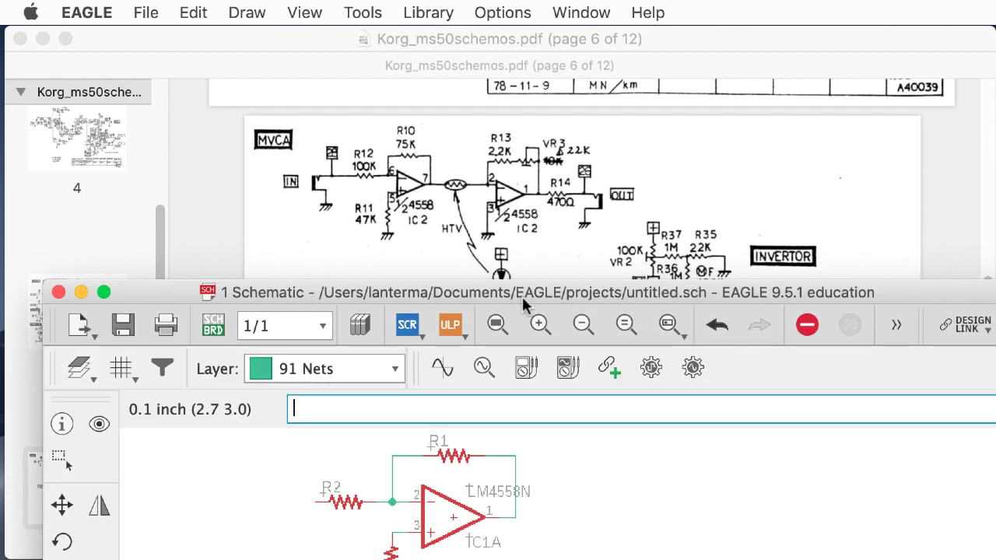
pyautogui.moveTo(522, 295); pyautogui.dragTo(490, 451)
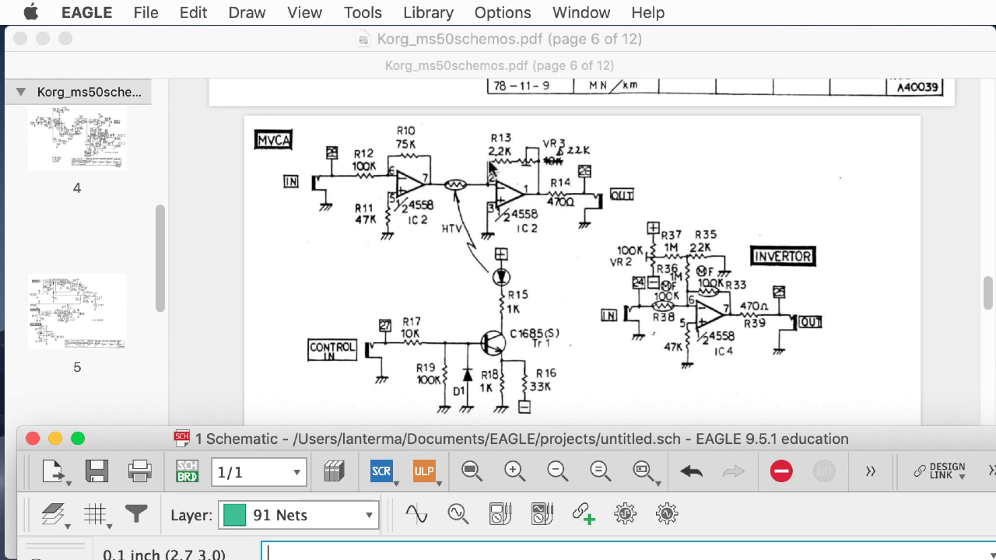
pyautogui.moveTo(508, 445); pyautogui.dragTo(506, 47)
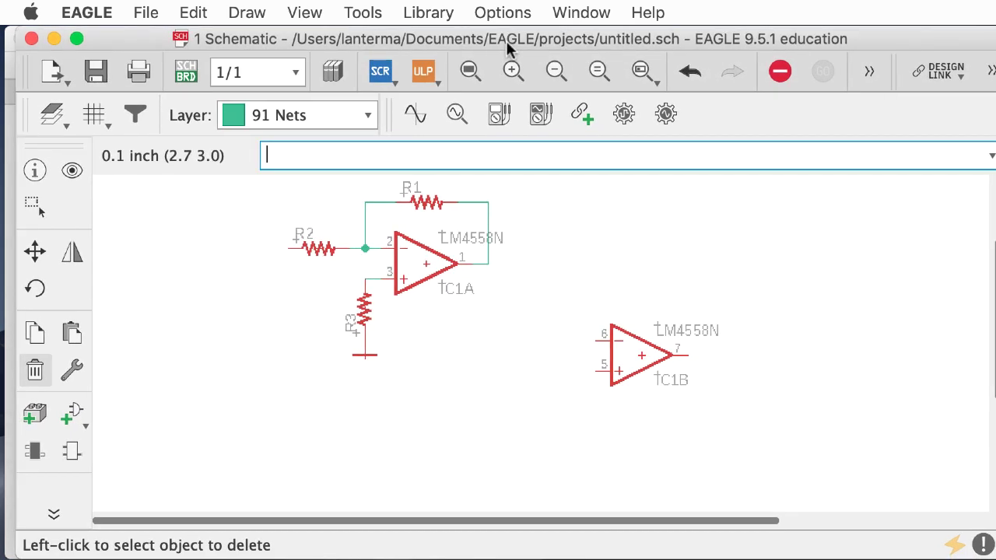
pyautogui.write('add *vtl*')
pyautogui.press('Return')
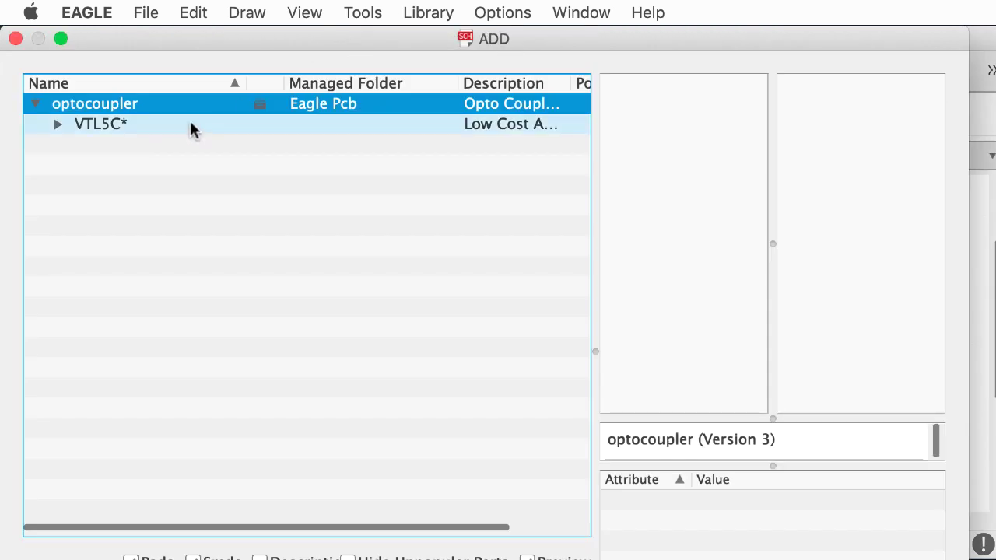
# Compare the VTL5C* variants in the optocoupler library and choose VTL5C9 for placement
pyautogui.click(57, 126)
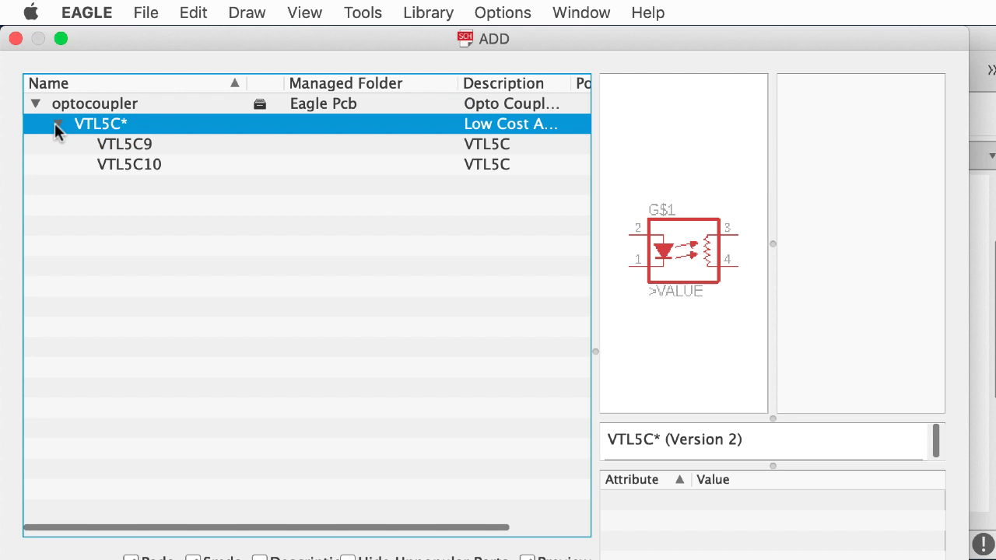
pyautogui.click(148, 142)
pyautogui.press('Down')
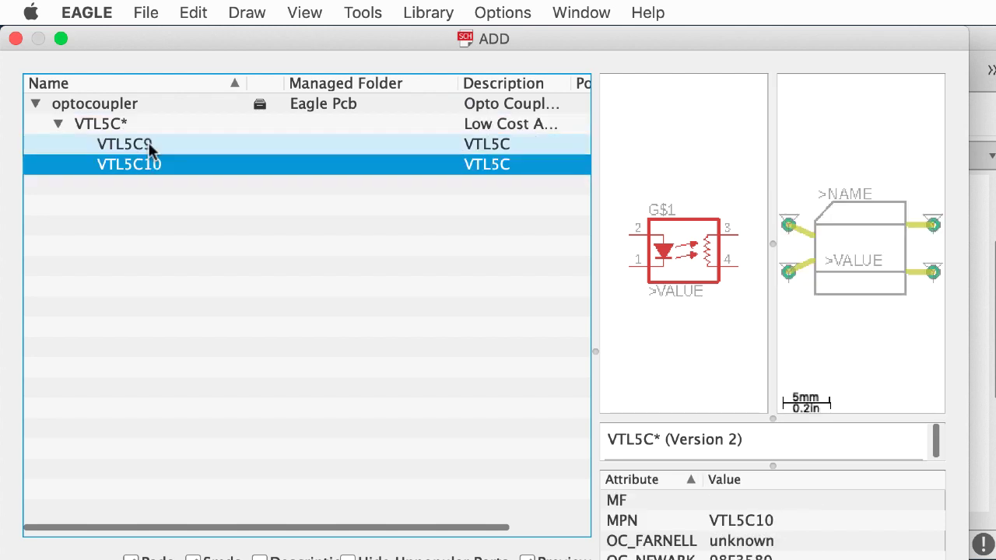
pyautogui.press('Up')
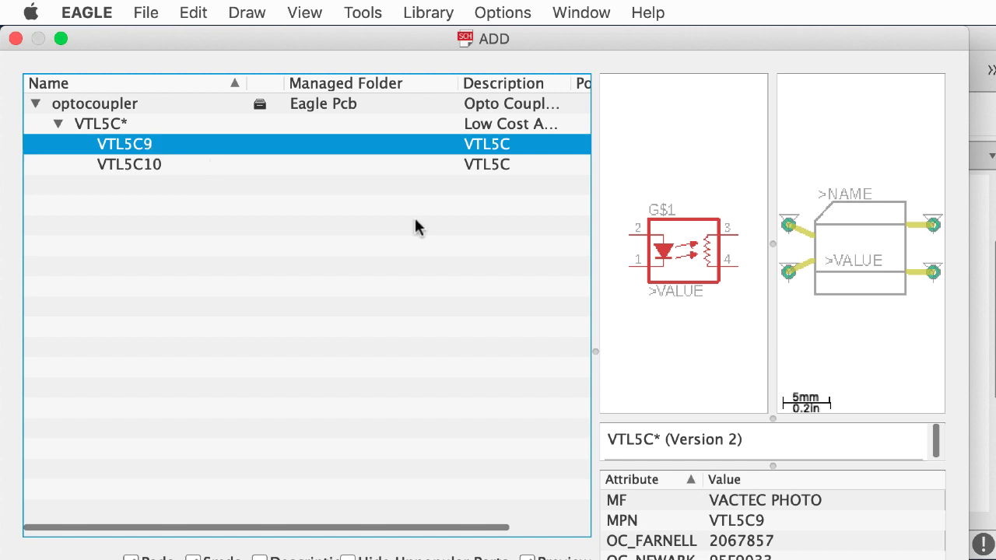
pyautogui.press('Down')
pyautogui.press('Up')
pyautogui.press('Return')
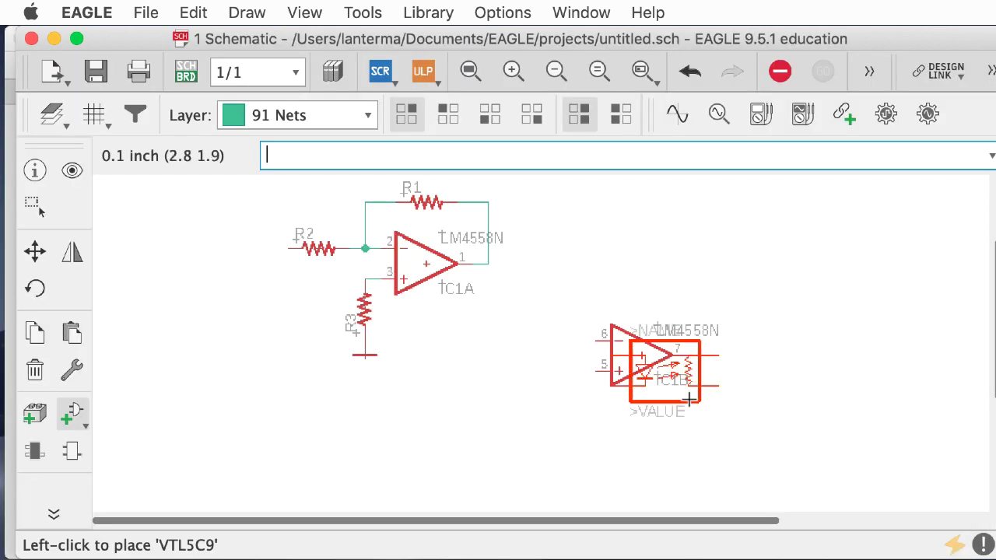
# Place the VTL5C9 optocoupler between the two op amps, rotated so its resistor side faces up and its LED side down
pyautogui.moveTo(708, 39); pyautogui.dragTo(737, 154)
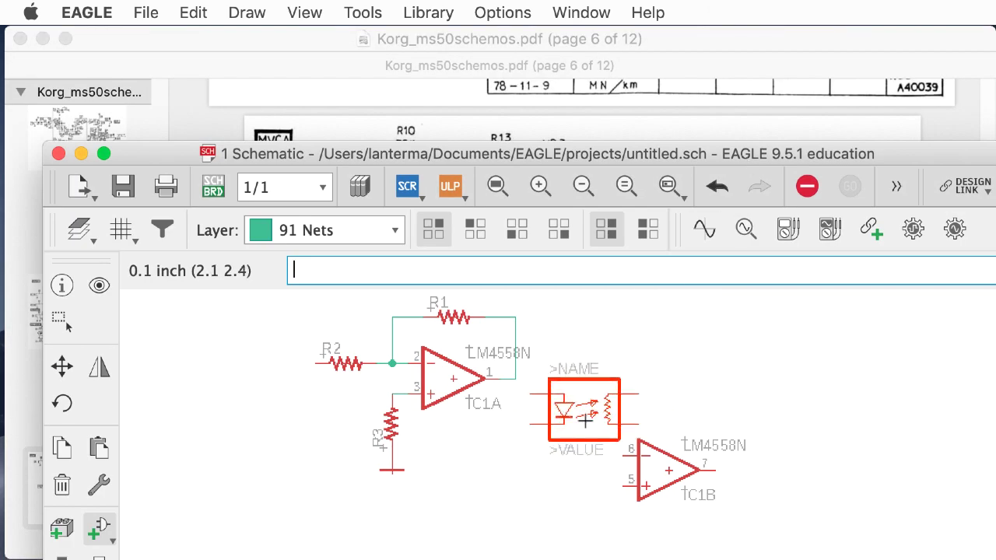
pyautogui.rightClick(594, 406)
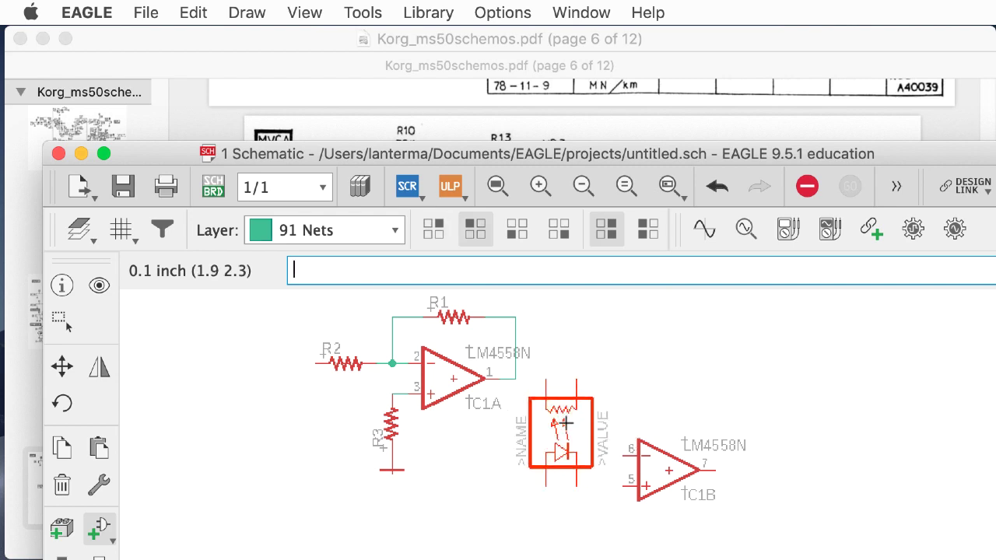
pyautogui.moveTo(599, 153); pyautogui.dragTo(603, 126)
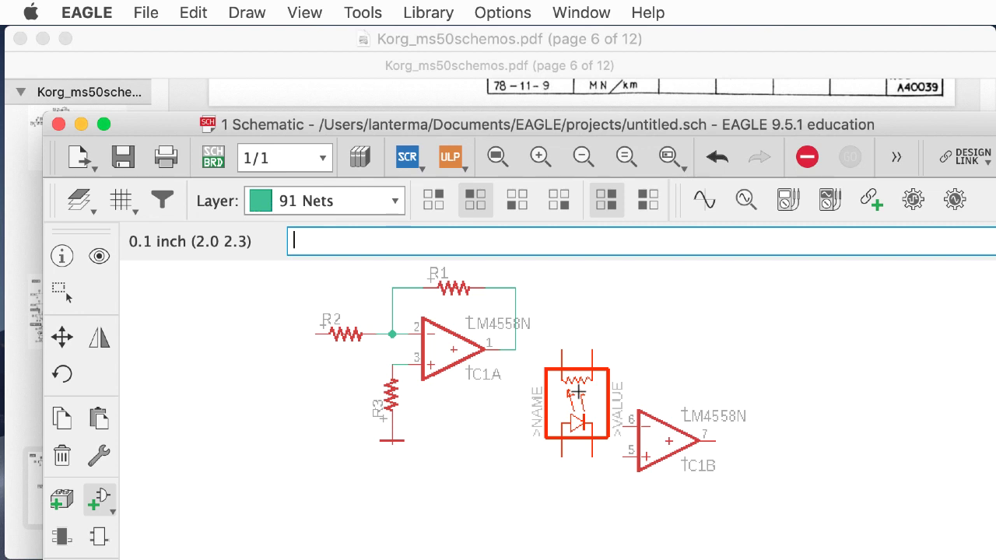
pyautogui.click(577, 391)
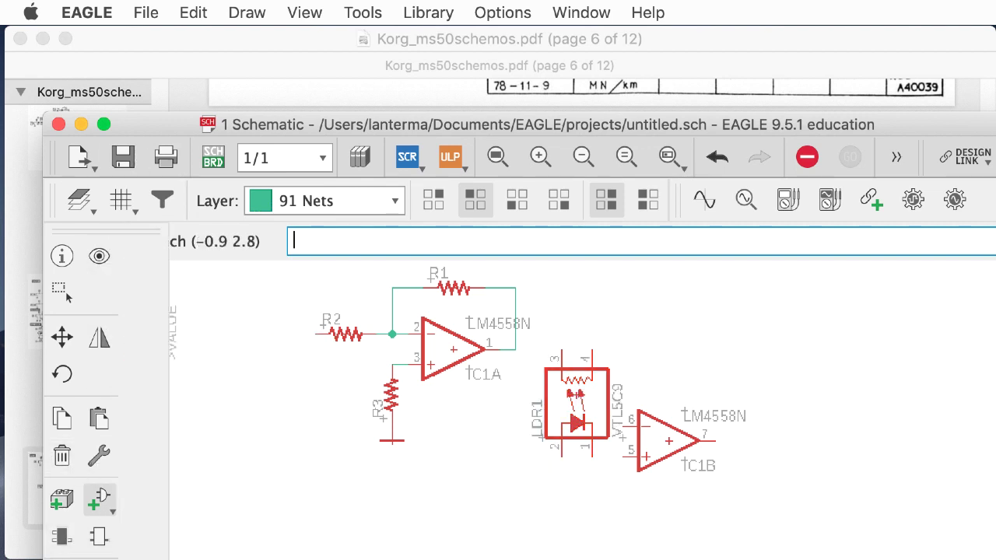
# Wire pin 3 of optocoupler LDR1 to the output net of op amp IC1A
pyautogui.click(140, 256)
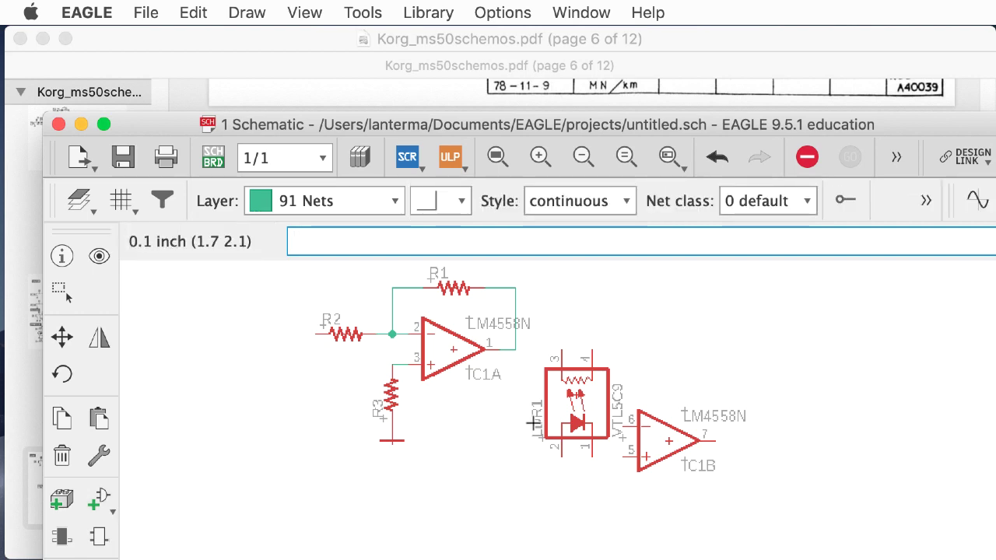
pyautogui.click(554, 350)
pyautogui.click(515, 350)
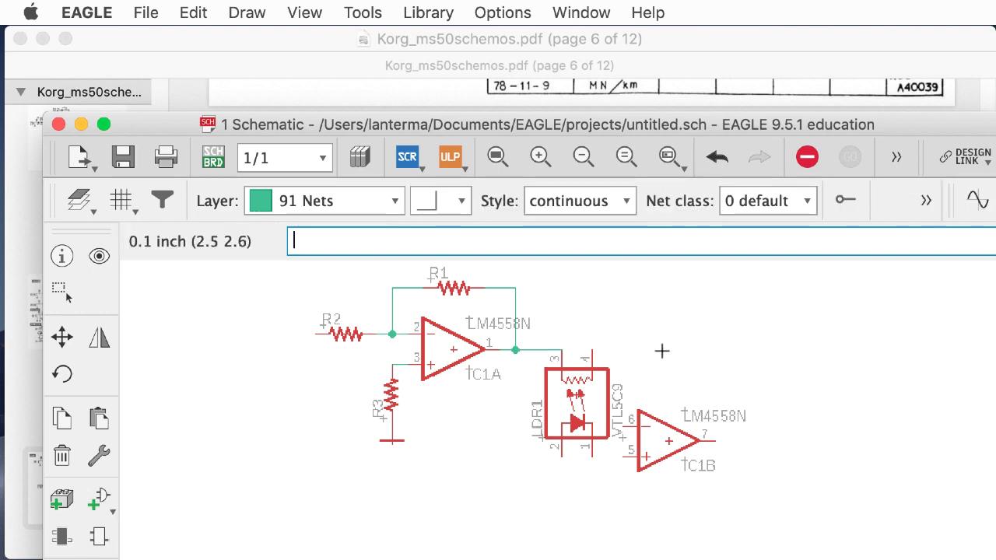
# Move op amp IC1B right and up, clear of the optocoupler, and start the Net command
pyautogui.moveTo(351, 121); pyautogui.dragTo(324, 196)
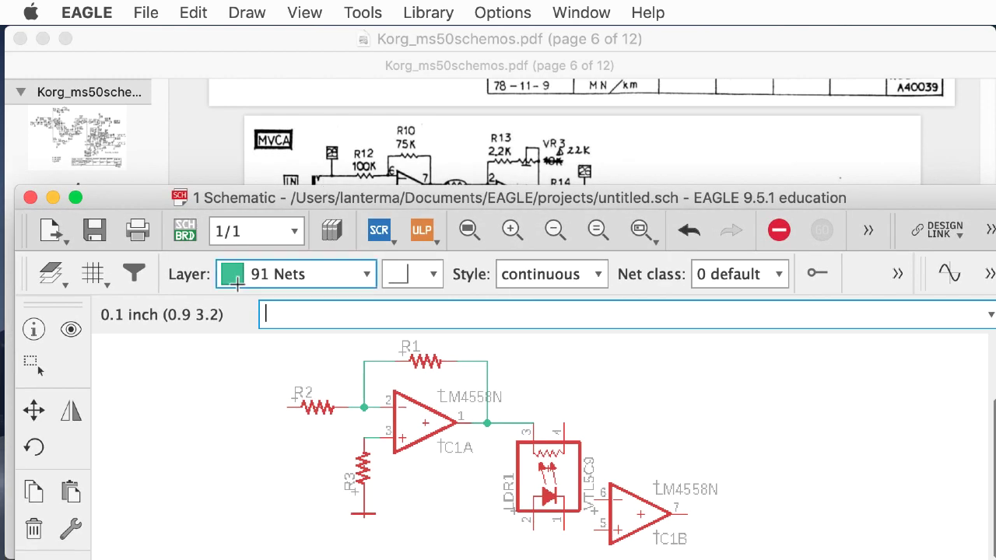
pyautogui.click(33, 410)
pyautogui.click(639, 514)
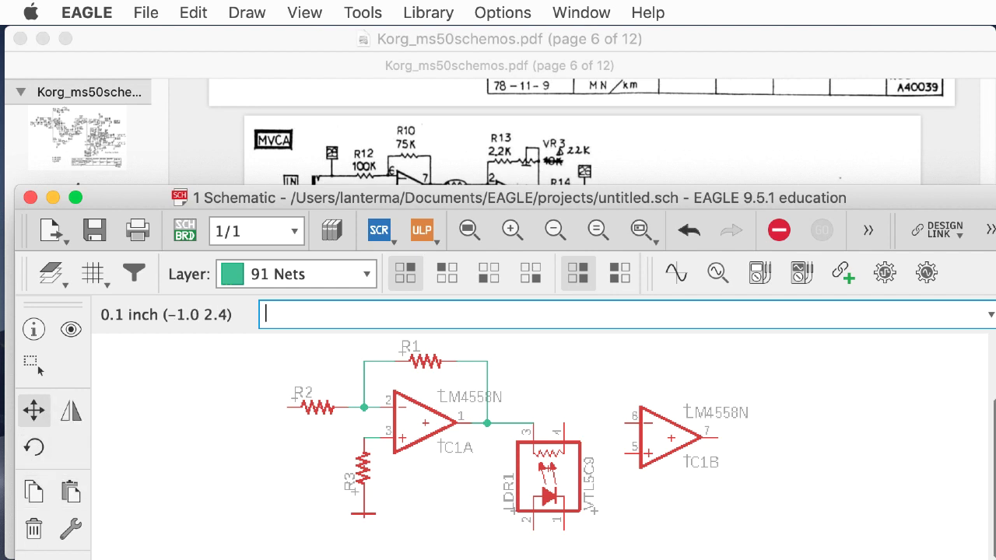
pyautogui.press('Return')
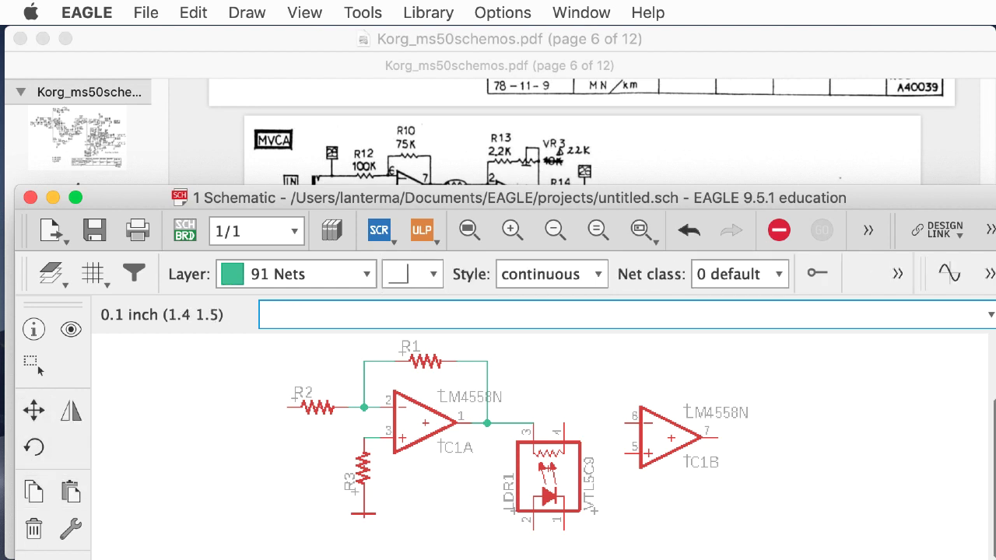
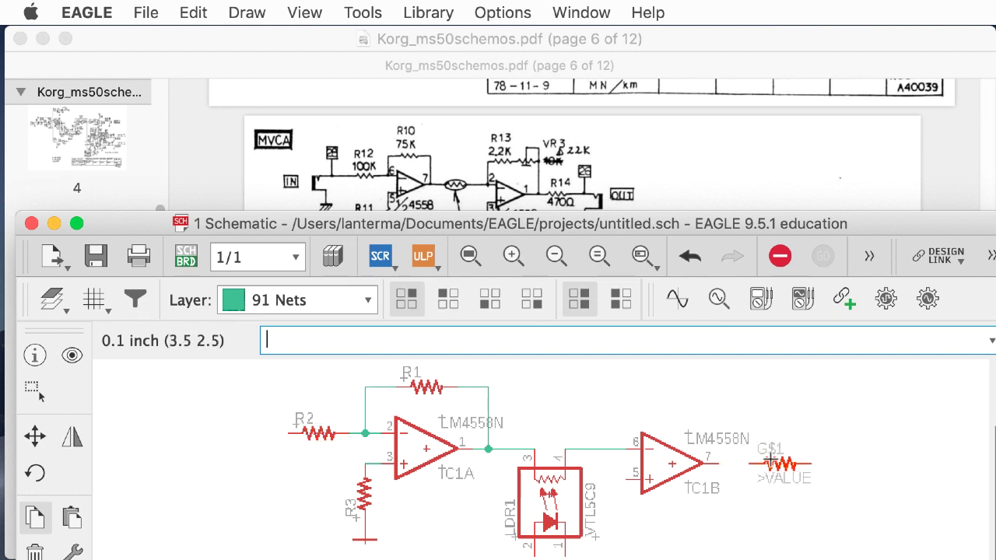
# Place the copied resistor to the right of IC1B's output and undo the extra copy placed below it
pyautogui.click(778, 461)
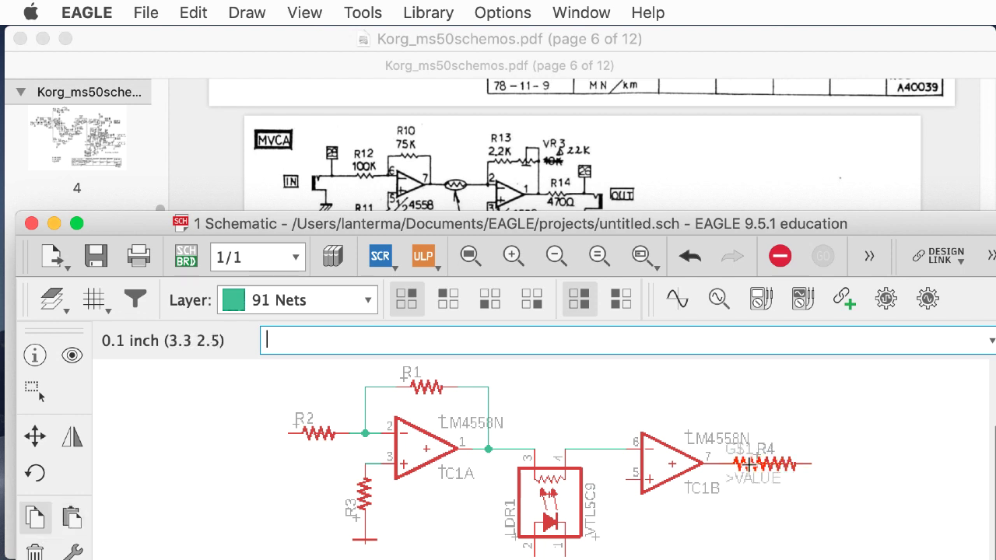
pyautogui.click(754, 506)
pyautogui.press('super+z')
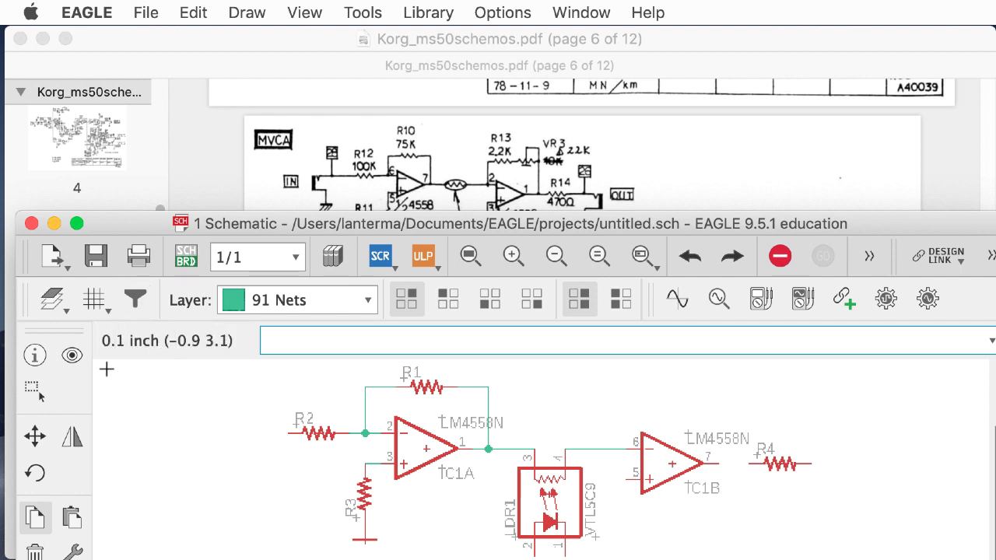
# Wire IC1B's output to R4 and draw a feedback branch from that net up above the op amp
pyautogui.write('net')
pyautogui.press('Return')
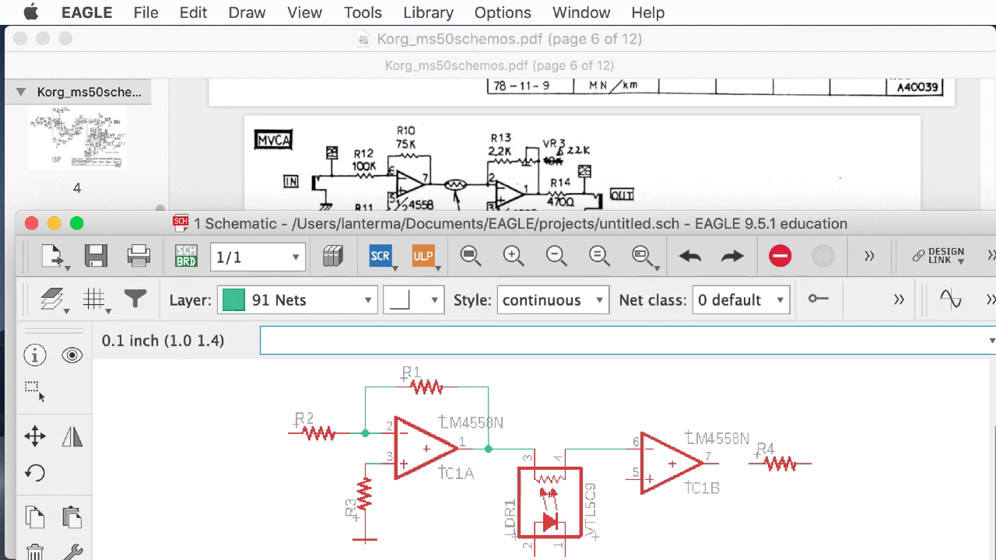
pyautogui.click(746, 464)
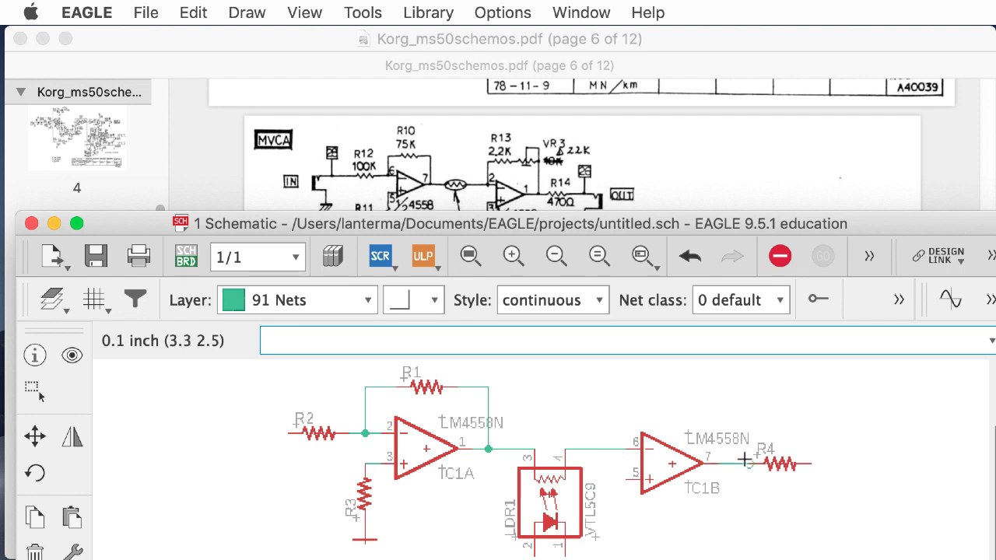
pyautogui.click(735, 462)
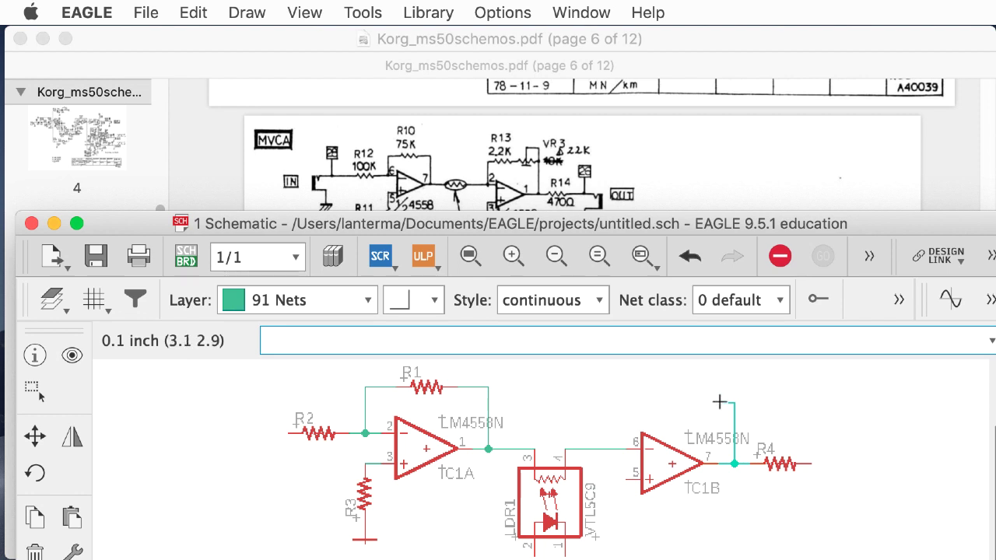
pyautogui.doubleClick(719, 402)
# Copy resistor R4 and place the duplicate above the net between LDR1 and IC1B's inverting input
pyautogui.write('copy')
pyautogui.press('Return')
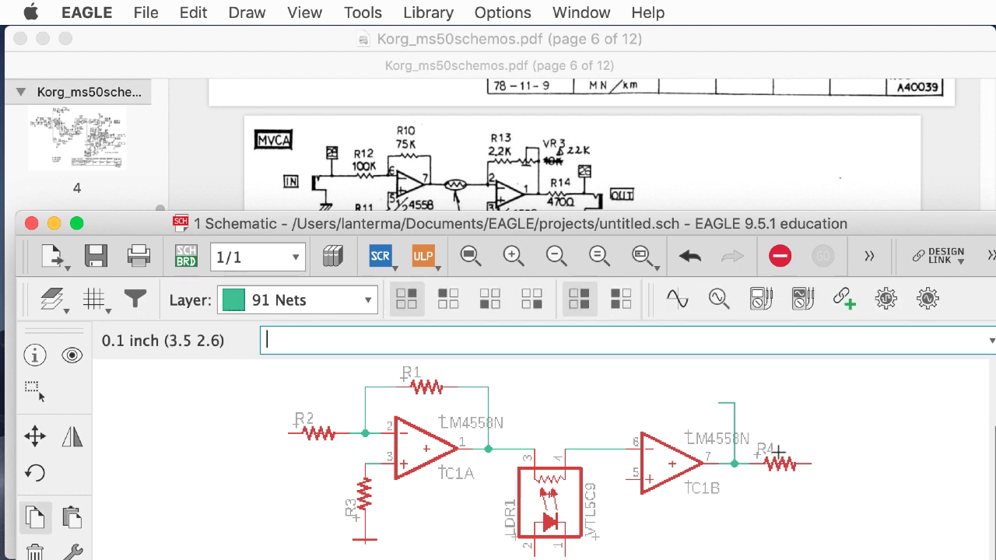
pyautogui.click(780, 465)
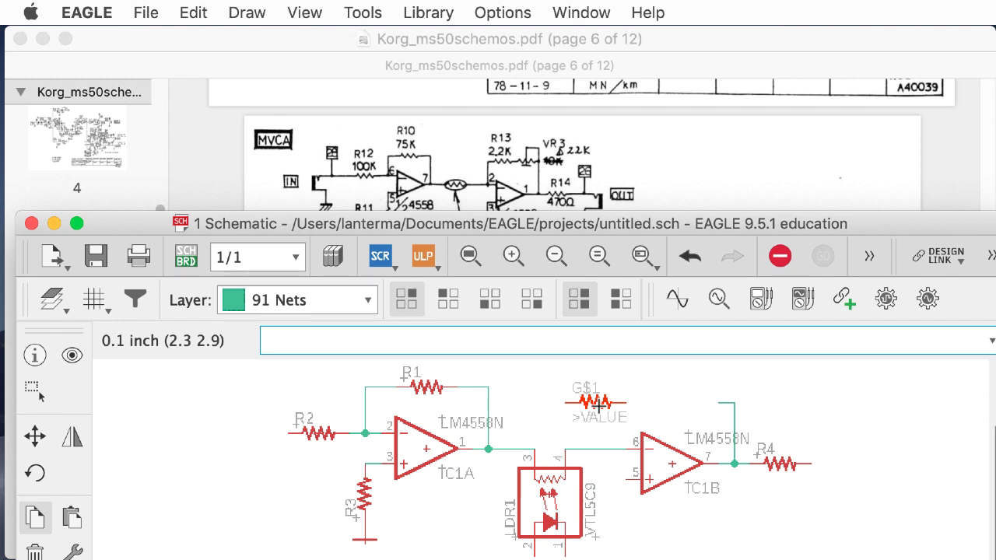
pyautogui.click(613, 402)
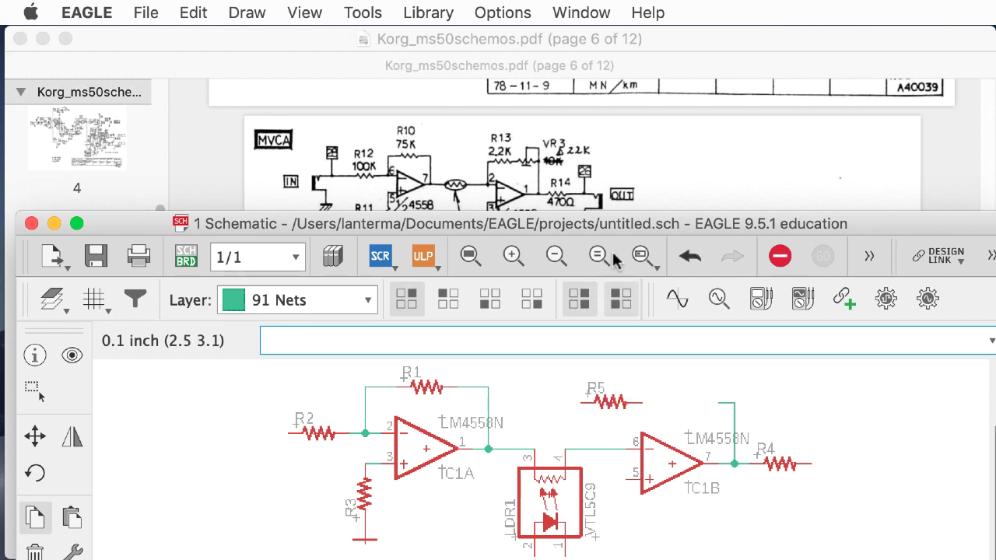
# Check the feedback network in the MVCA reference and choose the TRIM_US-S63P trimmer from the pot library for placement
pyautogui.moveTo(568, 221); pyautogui.dragTo(616, 297)
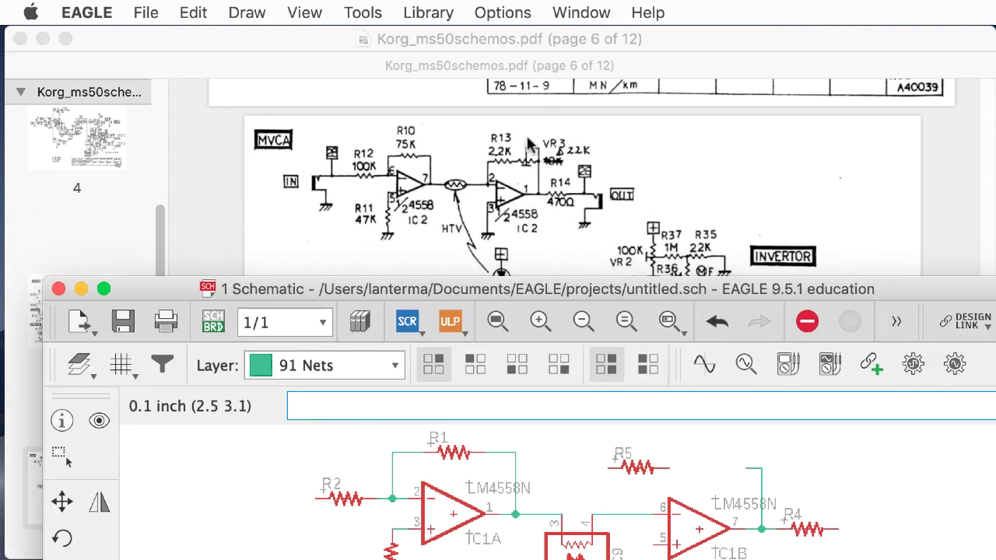
pyautogui.moveTo(522, 289); pyautogui.dragTo(517, 216)
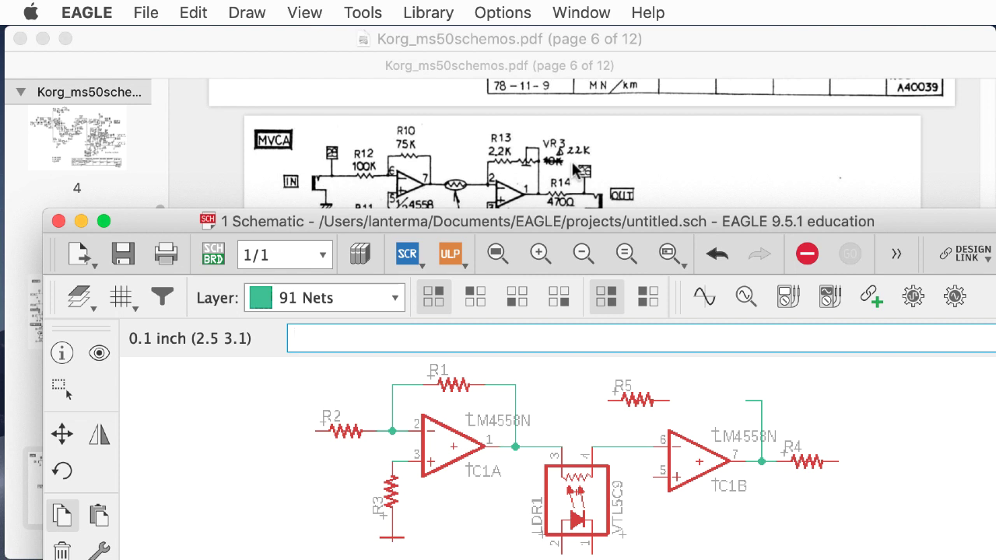
pyautogui.write('add')
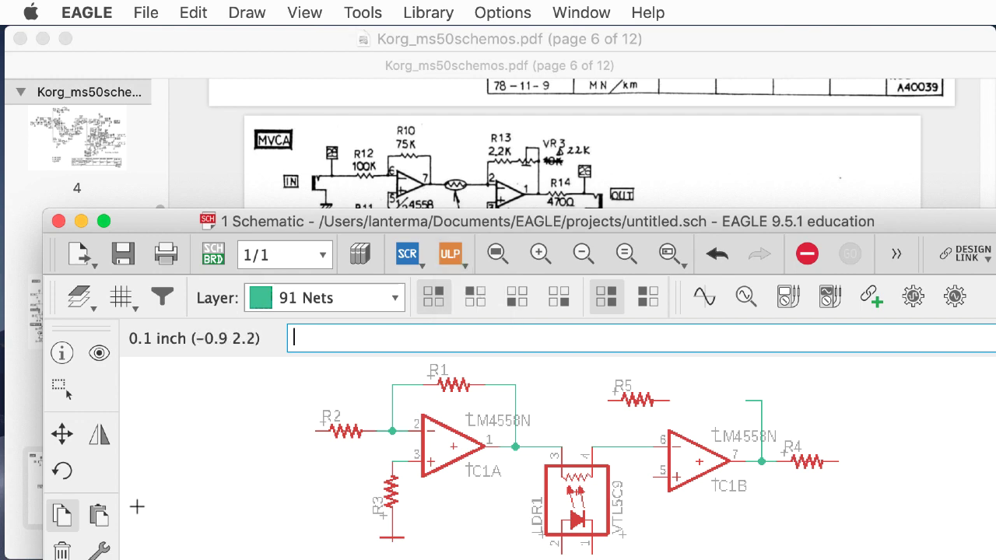
pyautogui.moveTo(305, 218); pyautogui.dragTo(308, 98)
pyautogui.write('add')
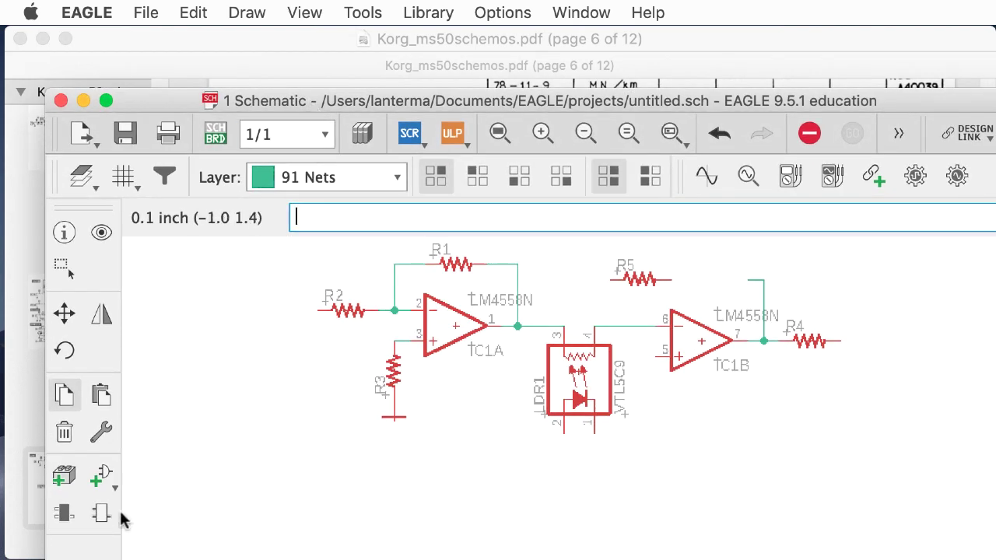
pyautogui.click(104, 480)
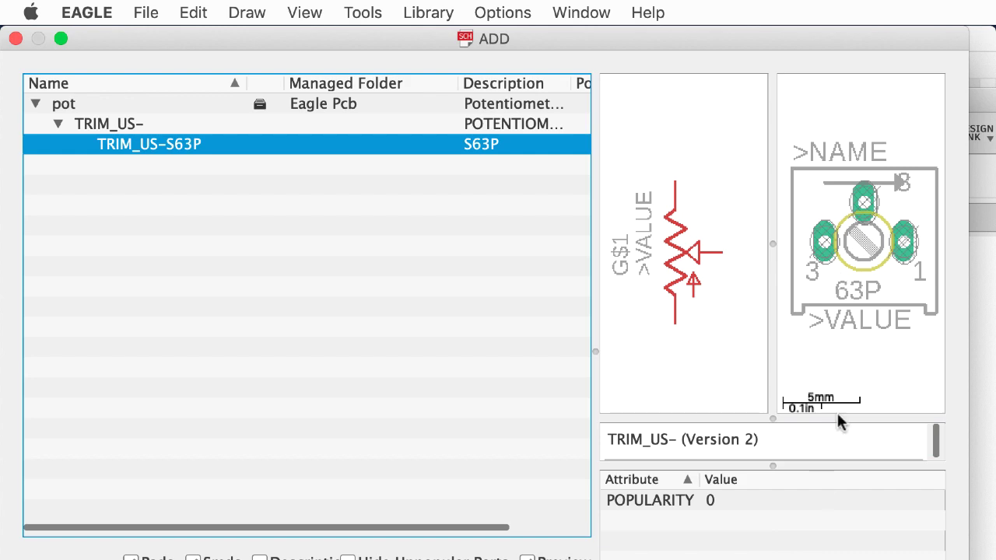
pyautogui.press('Return')
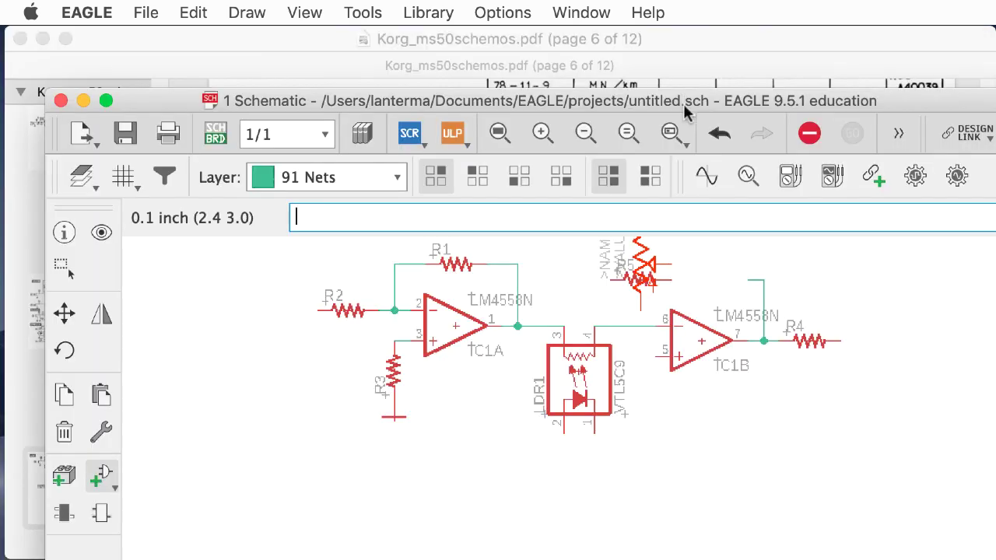
# Rotate the trimmer to horizontal with its wiper facing up and place it above IC1B
pyautogui.moveTo(683, 104); pyautogui.dragTo(640, 261)
pyautogui.rightClick(703, 396)
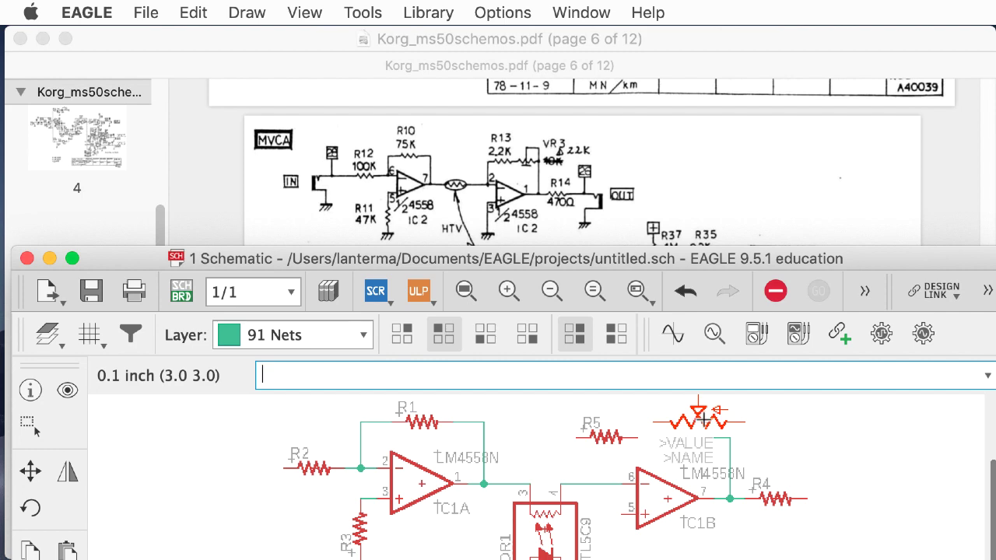
pyautogui.click(702, 420)
# Select the trimmer, IC1B, R4 and their output and feedback net as one group
pyautogui.click(35, 481)
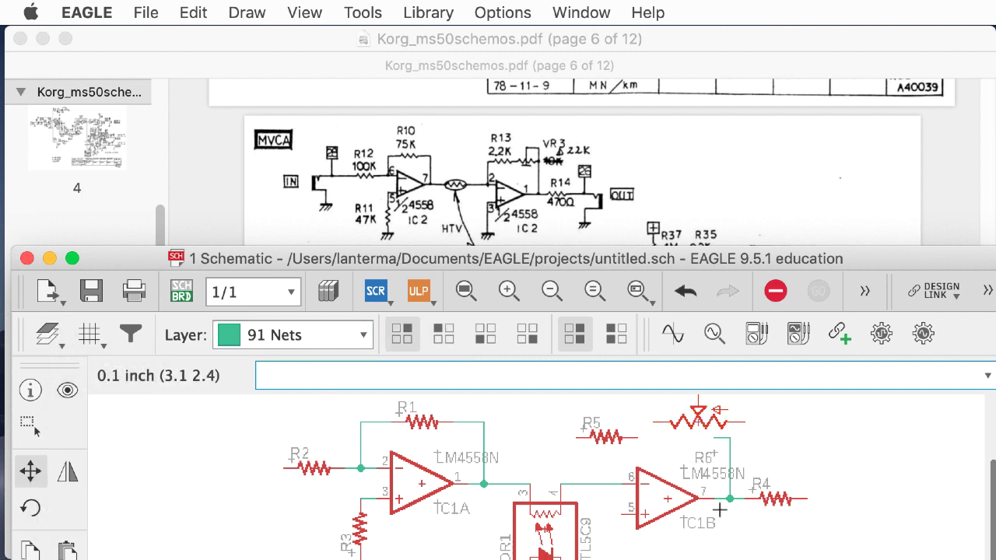
pyautogui.moveTo(211, 260); pyautogui.dragTo(221, 121)
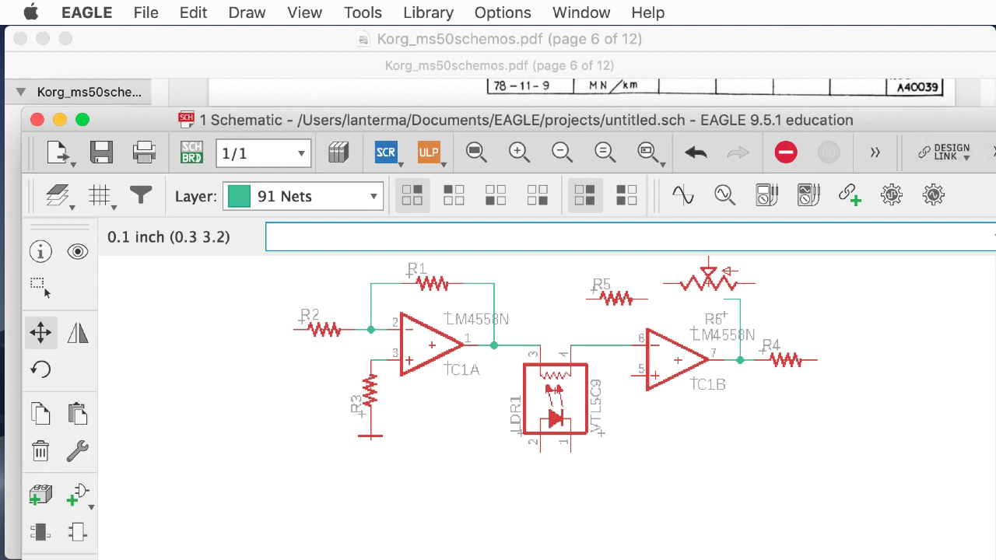
pyautogui.click(44, 284)
pyautogui.moveTo(856, 402); pyautogui.dragTo(662, 262)
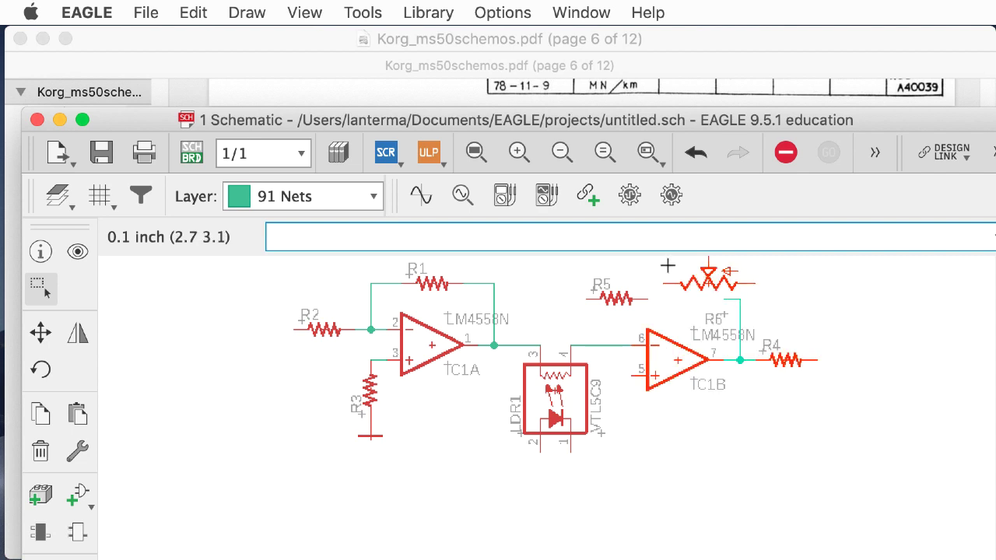
pyautogui.rightClick(709, 281)
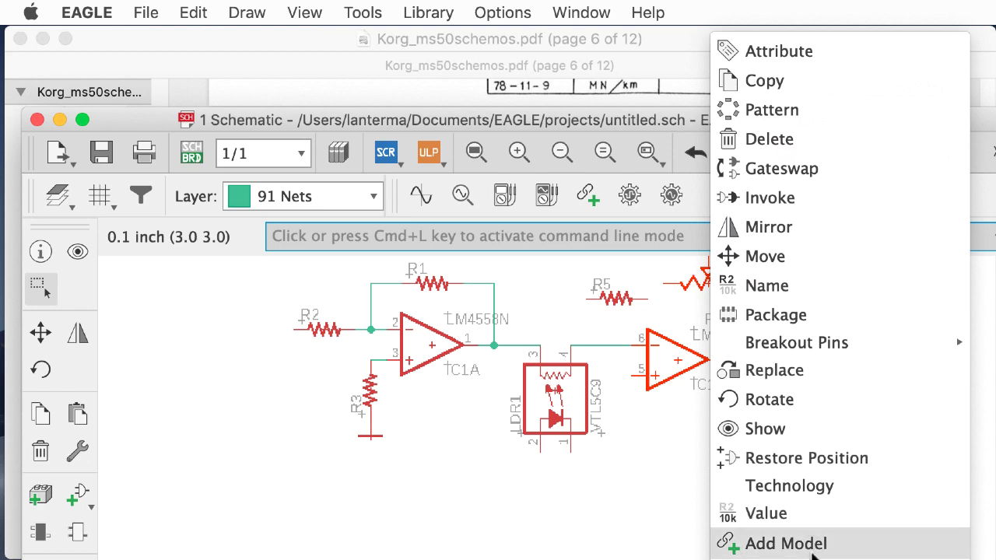
pyautogui.scroll(-2, 707, 540)
pyautogui.scroll(-1, 840, 299)
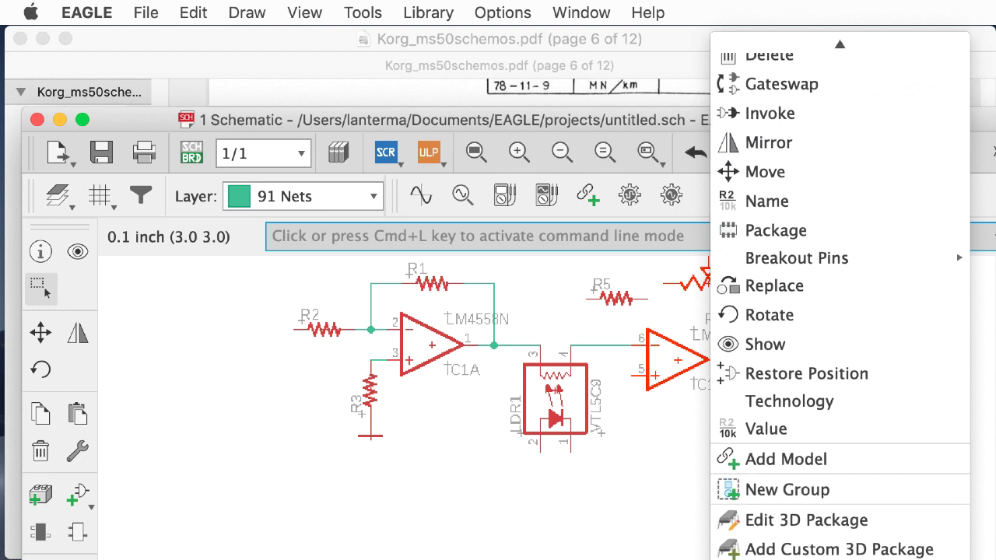
pyautogui.scroll(3, 622, 535)
pyautogui.click(624, 544)
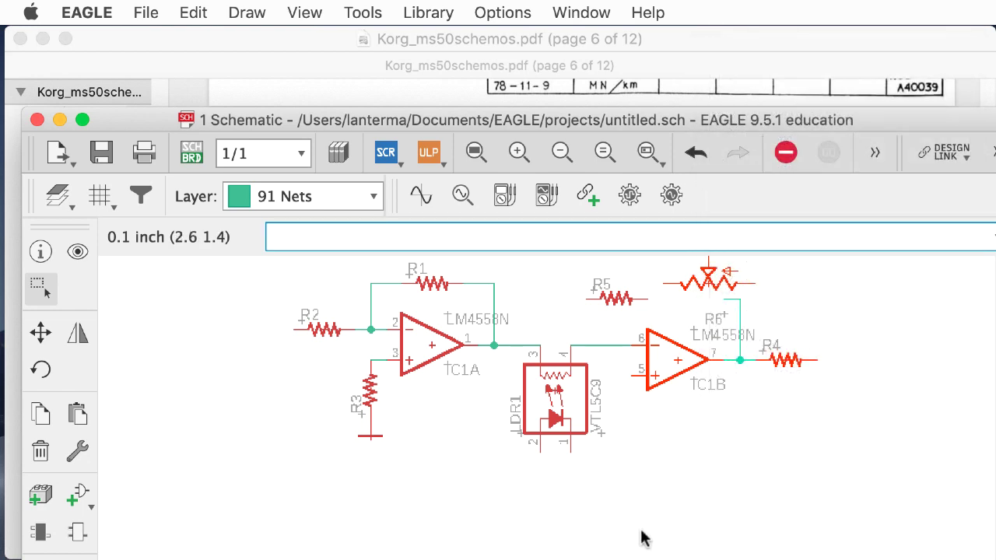
# Move the selected group to the right, widening the gap between the optocoupler and IC1B
pyautogui.moveTo(706, 286); pyautogui.dragTo(749, 288)
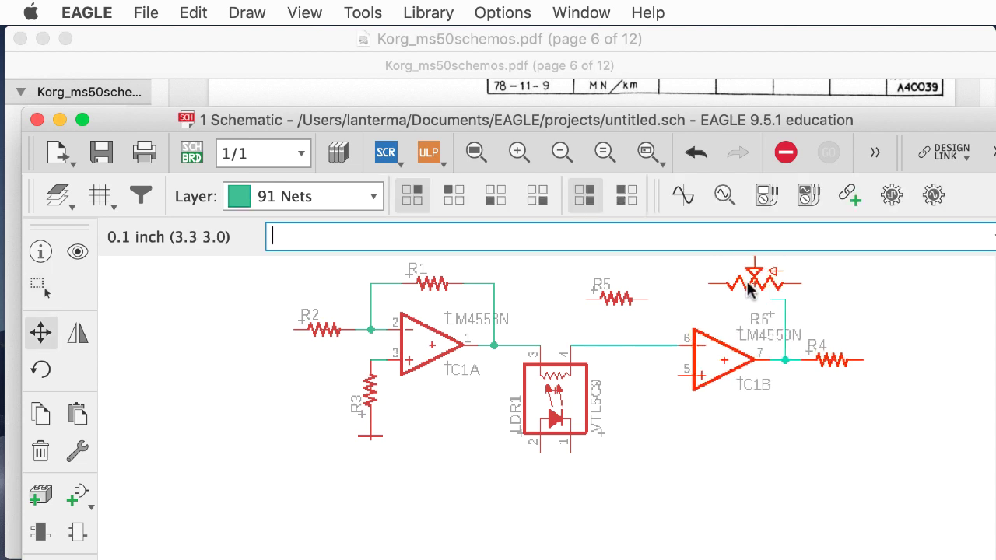
pyautogui.moveTo(749, 288); pyautogui.dragTo(764, 290)
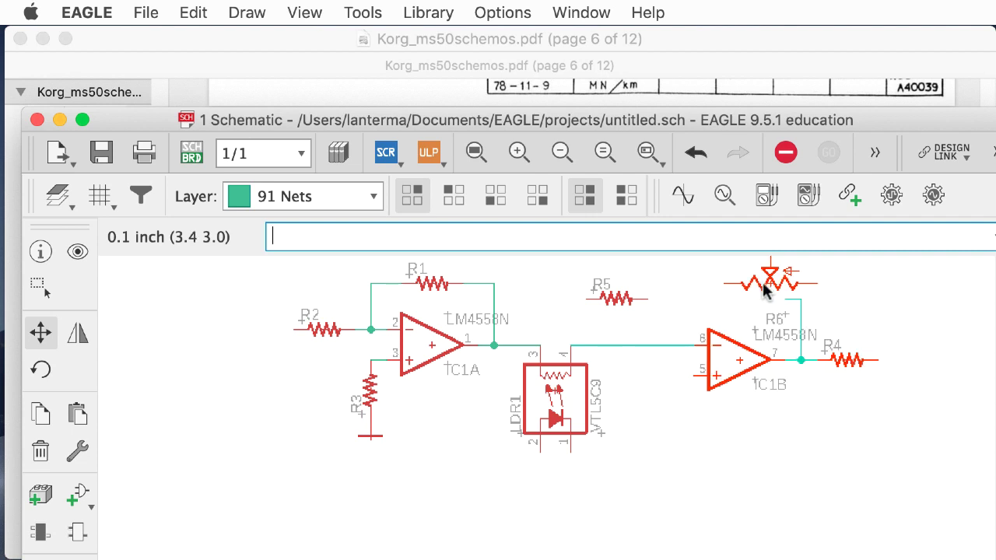
# Move R5 up and to the left, and the trimmer to the left above IC1B, away from the feedback net
pyautogui.moveTo(609, 304); pyautogui.dragTo(562, 272)
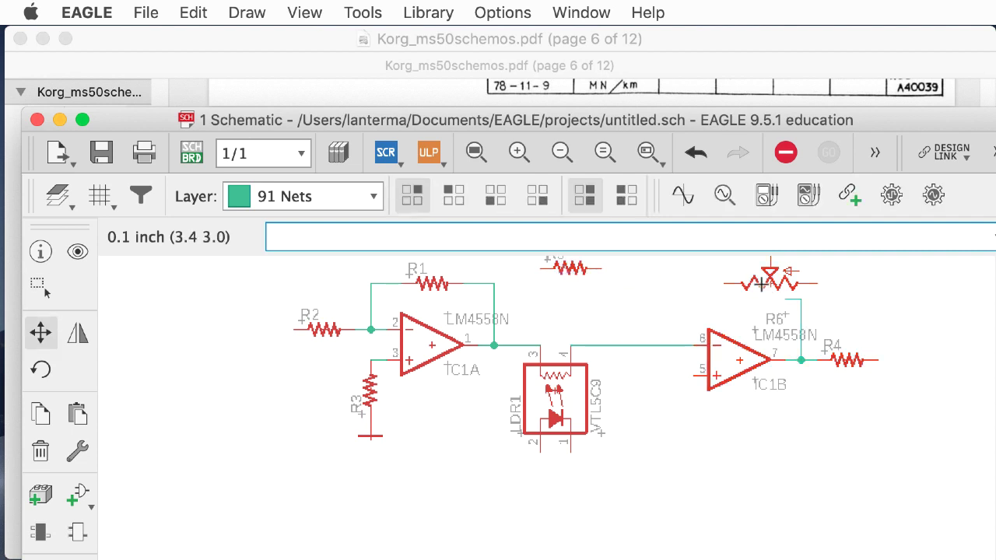
pyautogui.moveTo(769, 287); pyautogui.dragTo(691, 300)
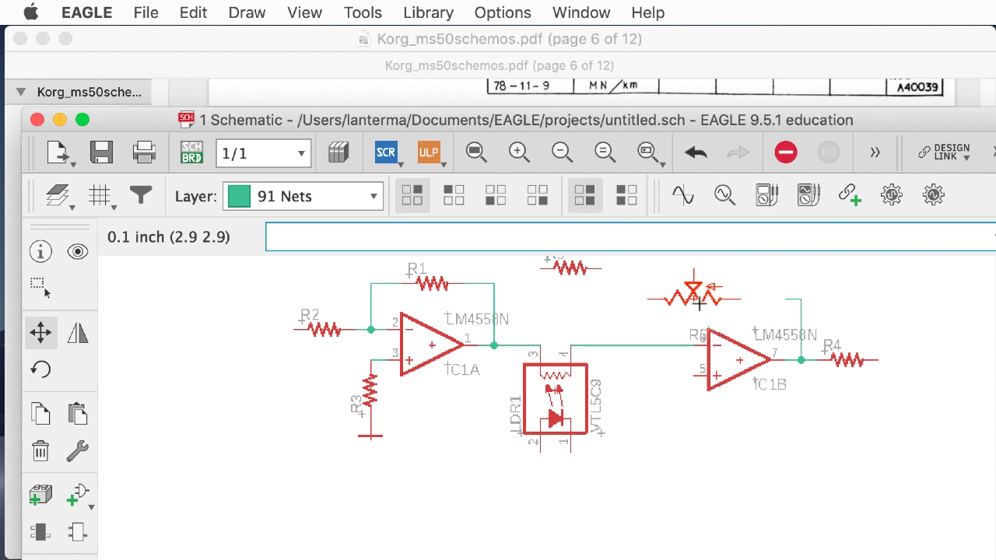
pyautogui.moveTo(462, 118); pyautogui.dragTo(449, 215)
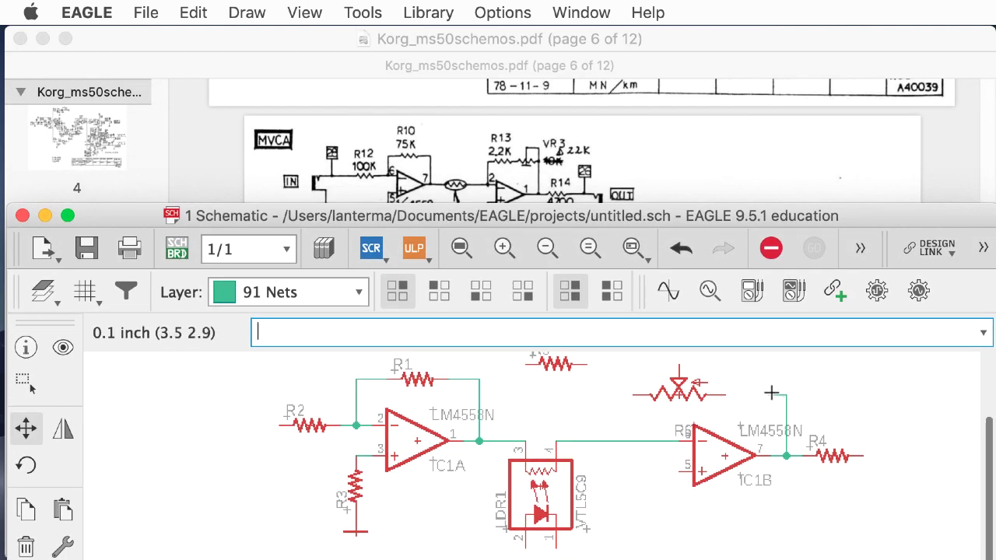
# Reshape the free end of IC1B's output feedback net so it runs straight up and across to the trimmer's right-hand pin
pyautogui.click(801, 395)
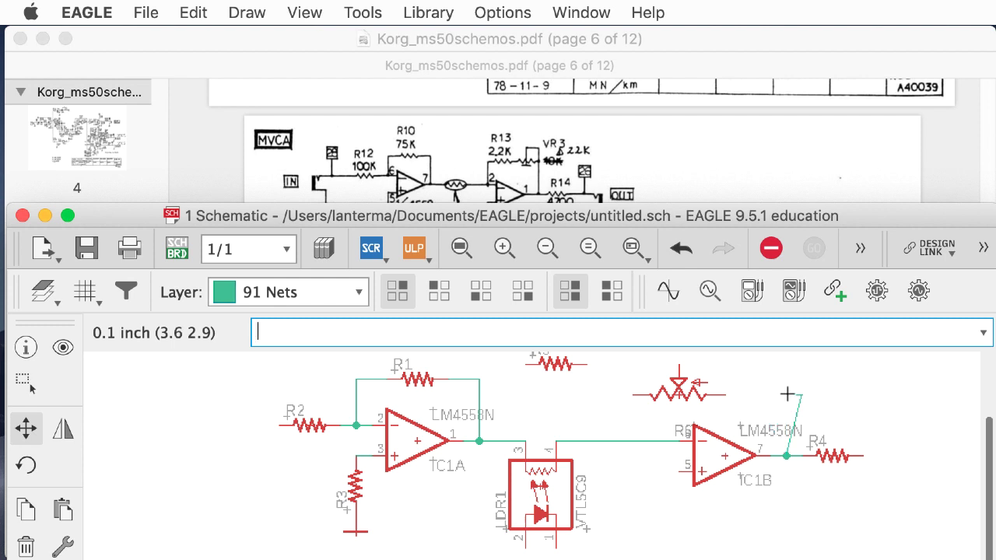
pyautogui.click(773, 394)
pyautogui.rightClick(801, 395)
pyautogui.rightClick(755, 395)
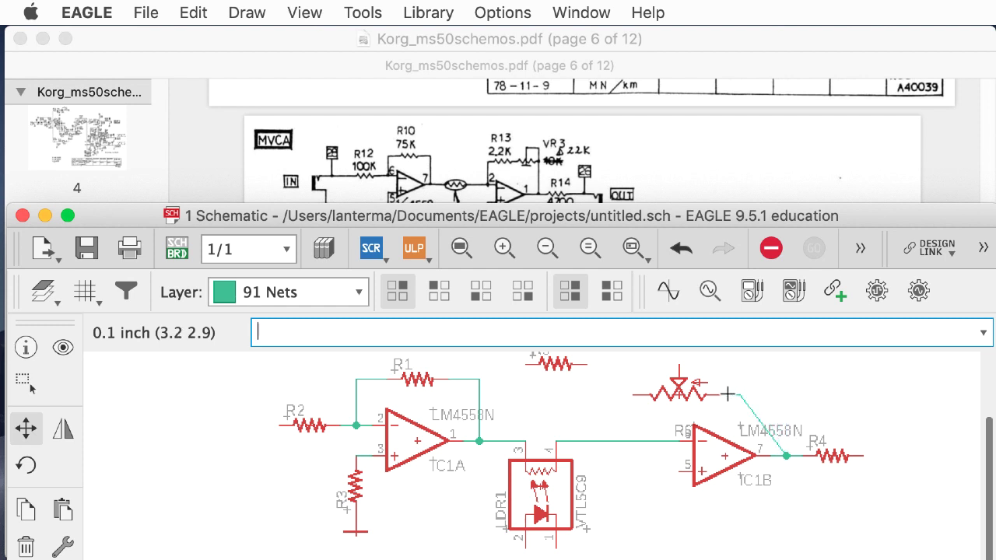
pyautogui.rightClick(792, 394)
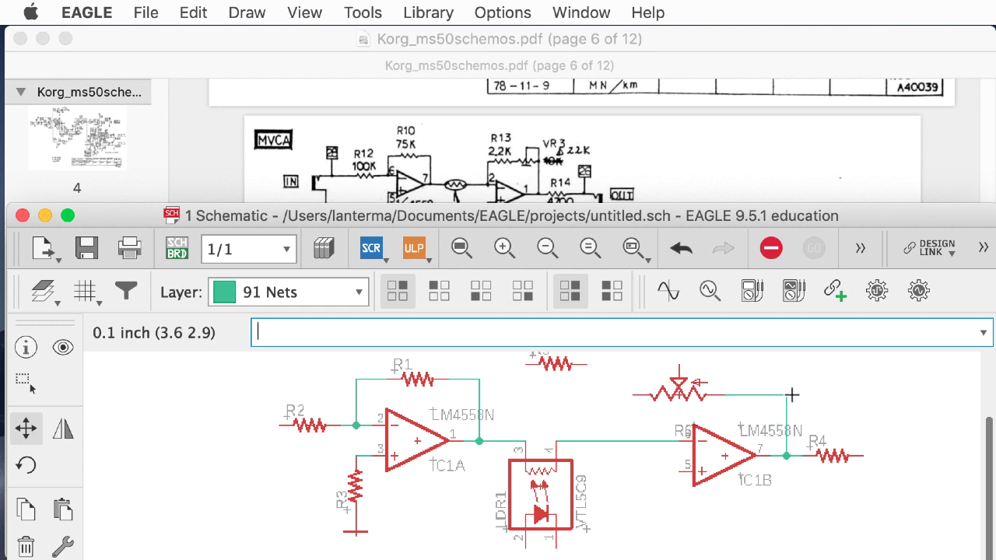
pyautogui.click(792, 394)
# Draw a net from the trimmer's wiper to the feedback net beside its right-hand pin
pyautogui.write('net')
pyautogui.press('Return')
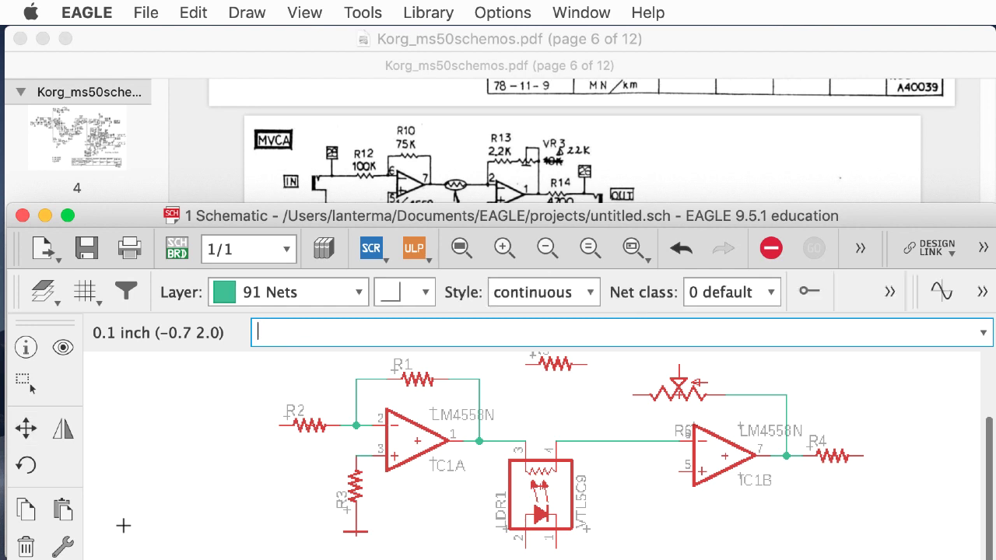
pyautogui.click(679, 365)
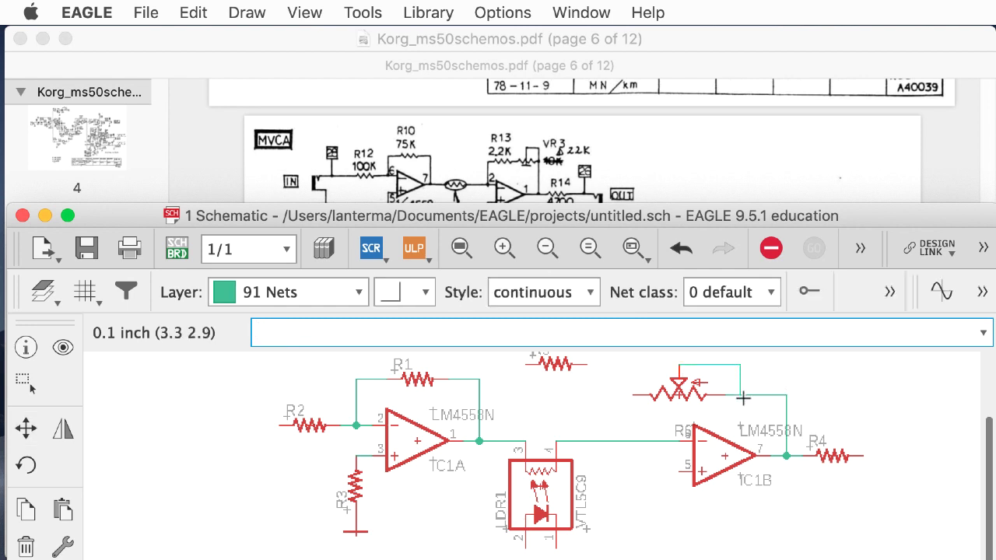
pyautogui.click(743, 398)
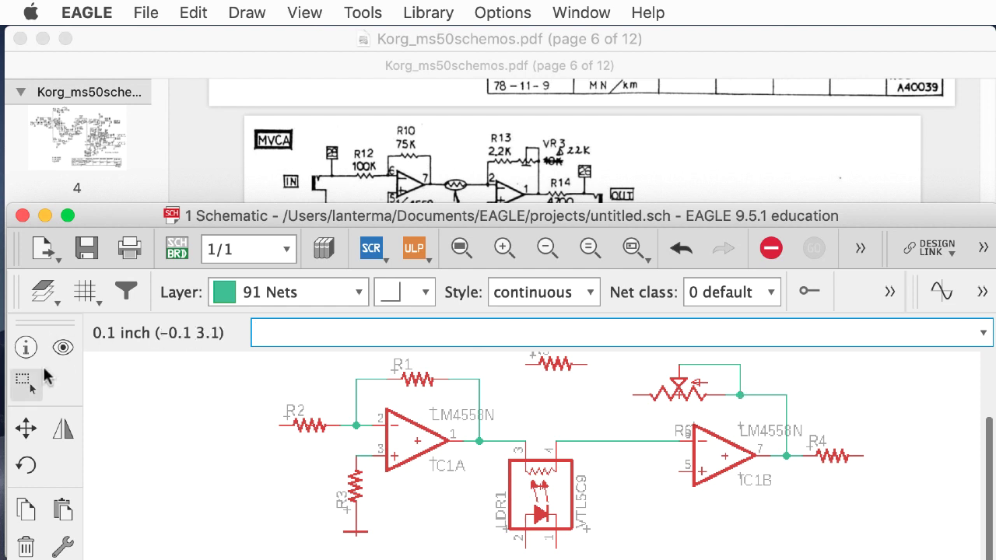
# Shift the trimmer to the right and align the wiper net with the vertical feedback line from IC1B's output
pyautogui.click(26, 427)
pyautogui.click(692, 380)
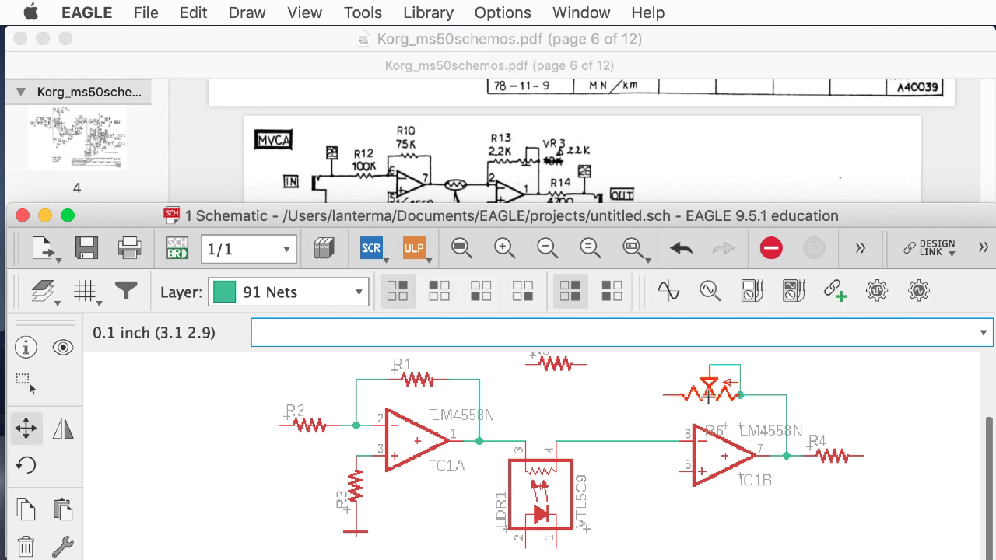
pyautogui.click(725, 381)
pyautogui.click(739, 376)
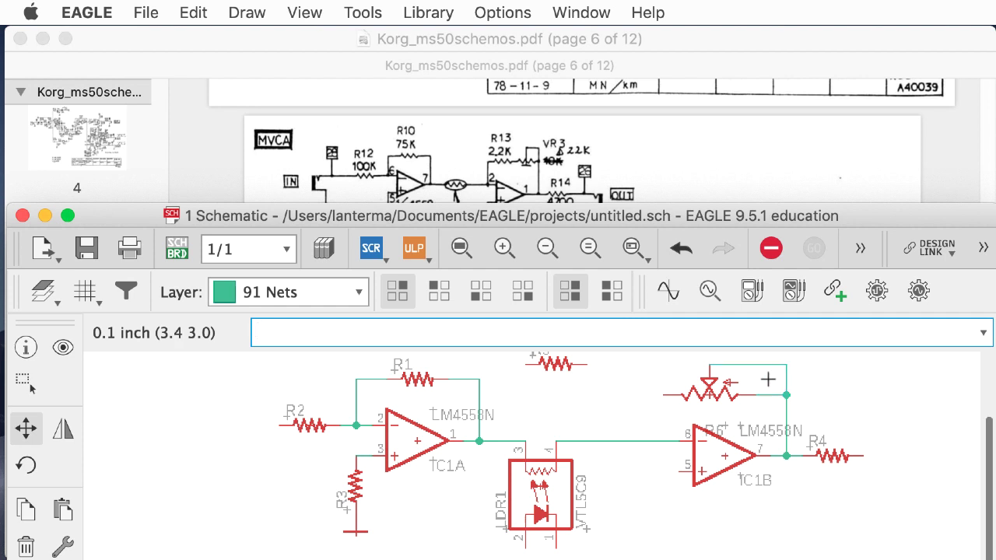
pyautogui.click(709, 395)
pyautogui.click(725, 395)
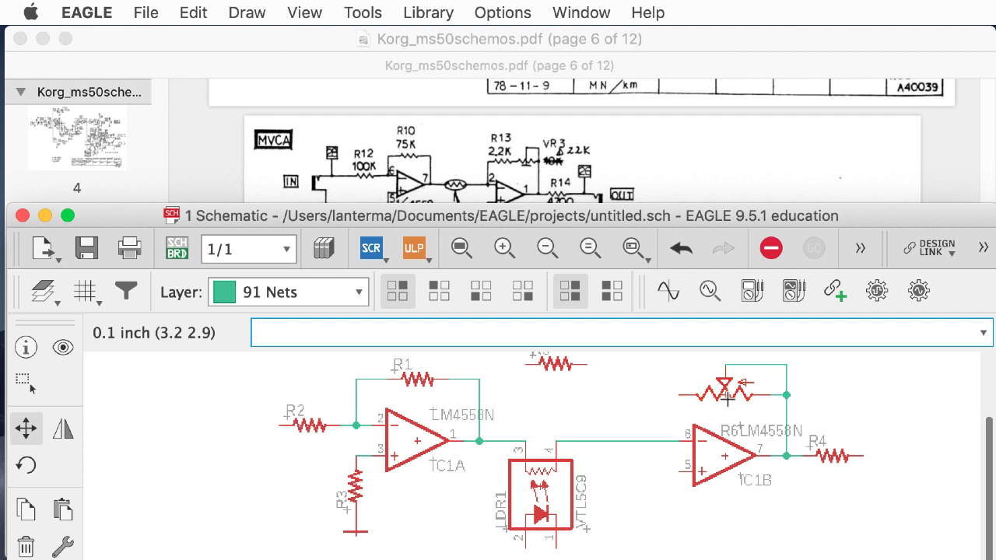
# Place R5 in line with the trimmer's left pin and wire its other end to IC1B's inverting input net
pyautogui.click(559, 364)
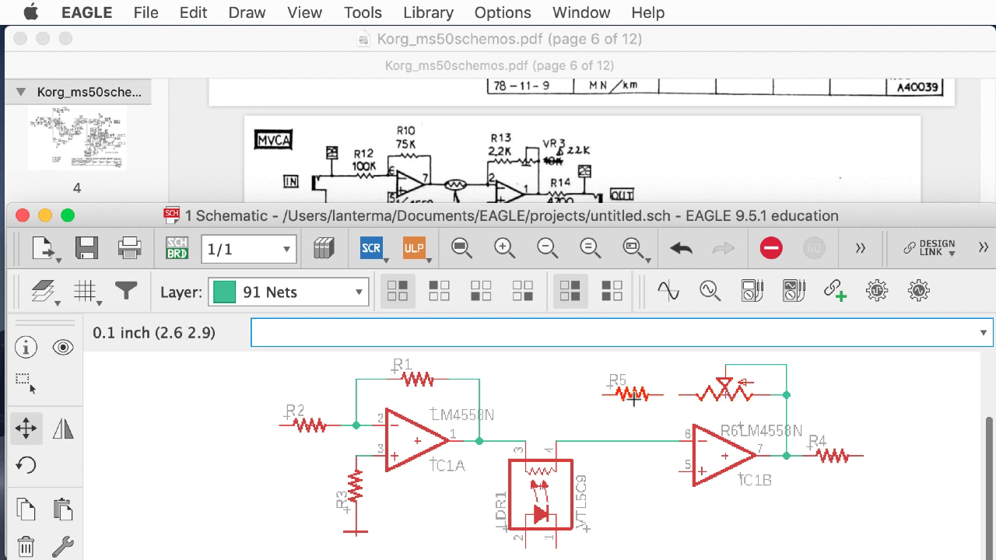
pyautogui.click(647, 397)
pyautogui.click(634, 397)
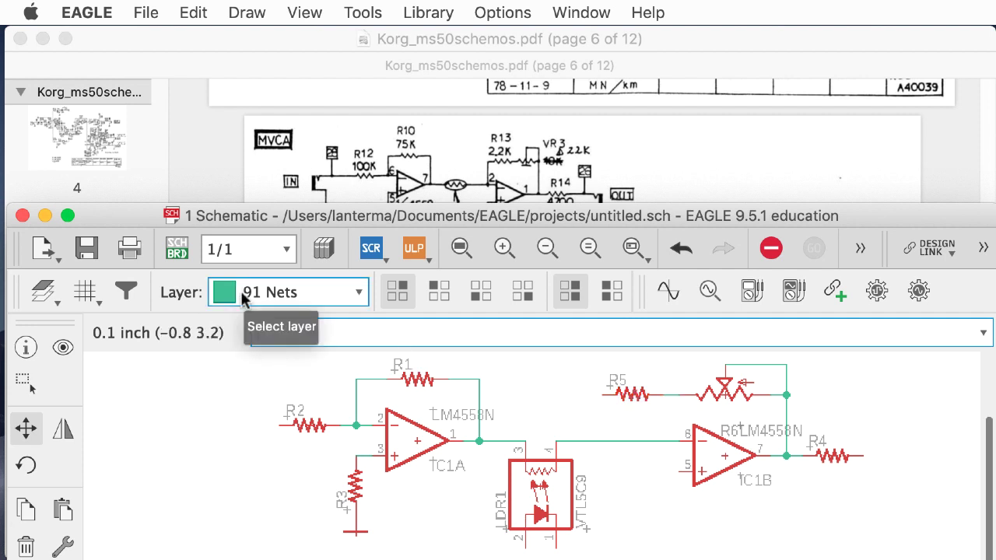
pyautogui.press('n')
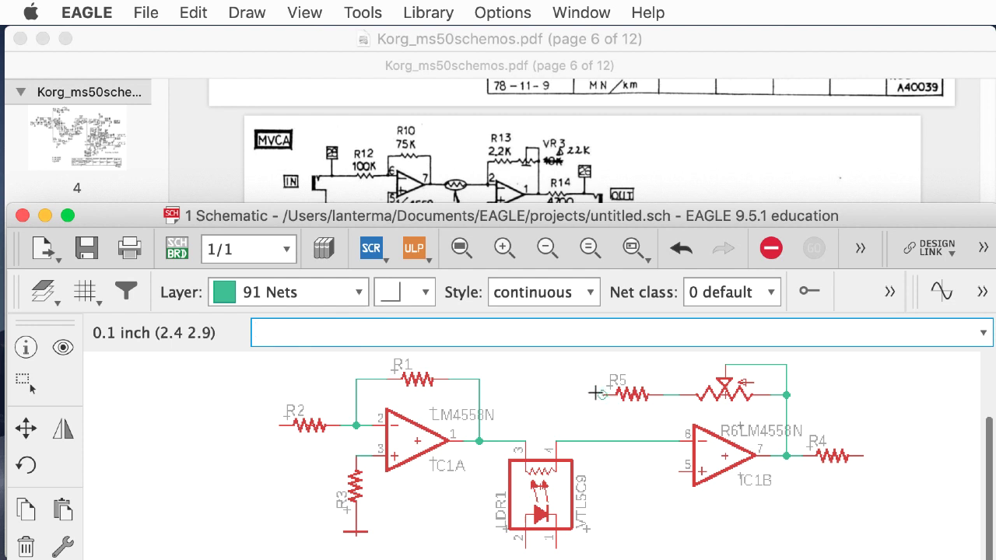
pyautogui.click(597, 395)
pyautogui.click(585, 441)
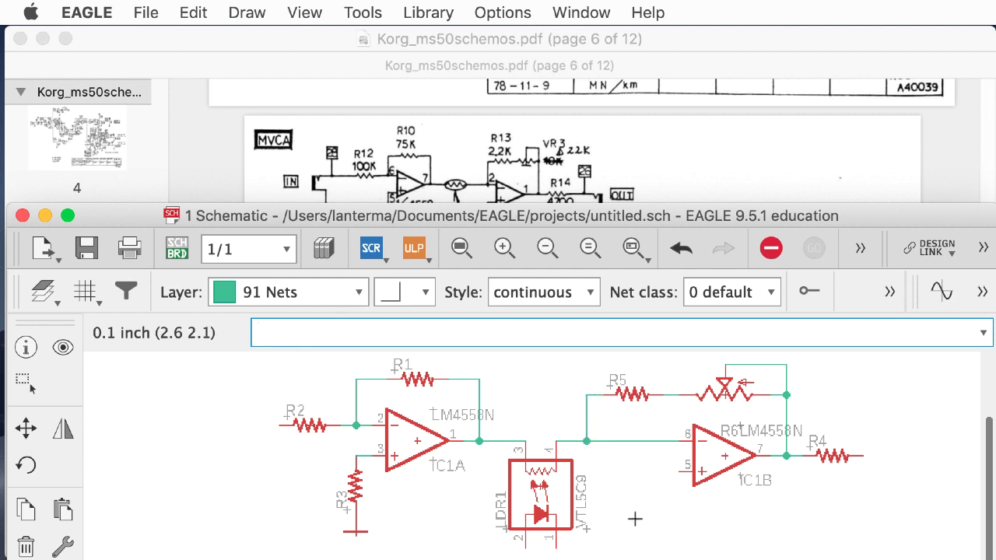
# Group R5, the trimmer, IC1B and R4 with their nets and move them slightly left towards the optocoupler
pyautogui.write('group')
pyautogui.press('Return')
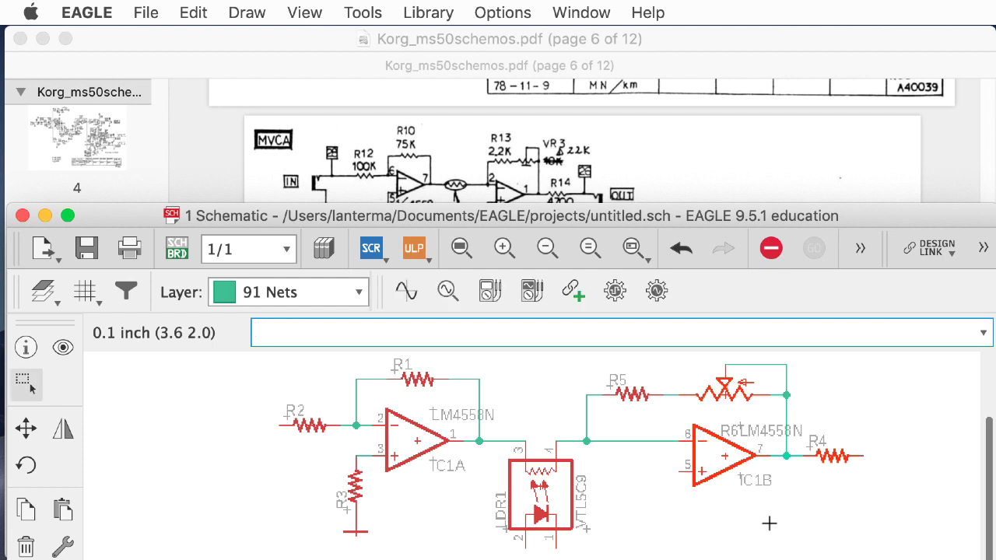
pyautogui.moveTo(890, 518); pyautogui.dragTo(578, 350)
pyautogui.press('F7')
pyautogui.keyDown('ctrl'); pyautogui.rightClick(632, 394); pyautogui.keyUp('ctrl')
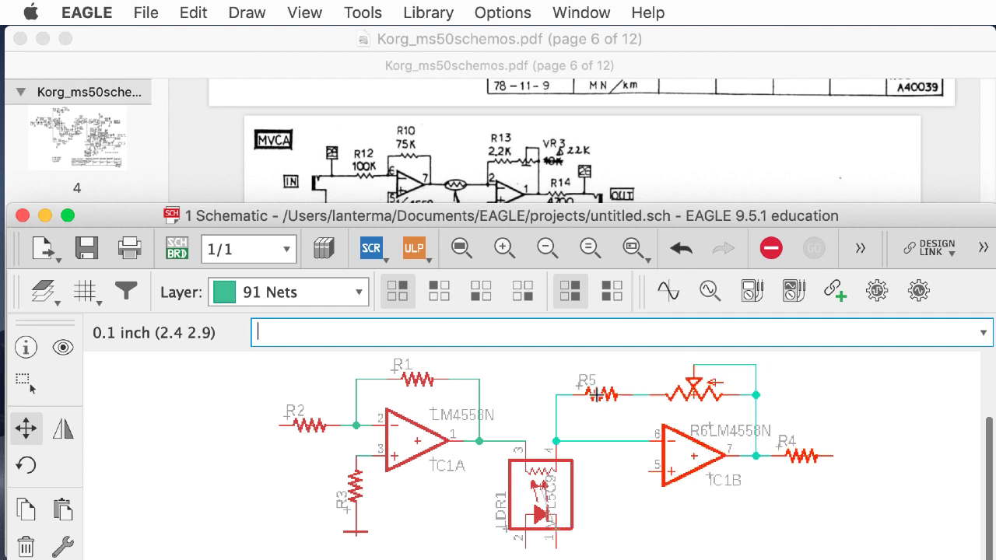
pyautogui.moveTo(599, 394); pyautogui.dragTo(620, 394)
pyautogui.click(620, 394)
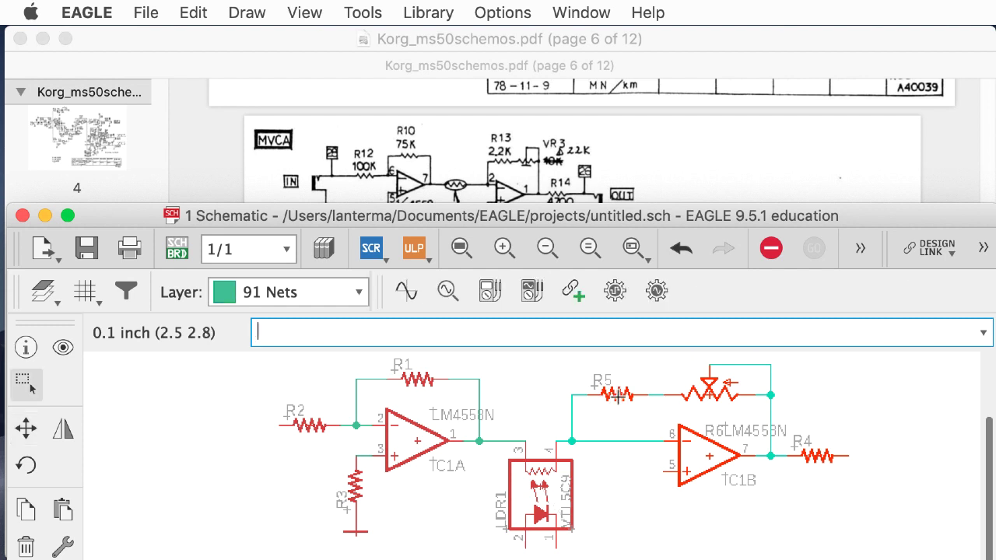
pyautogui.press('super+z')
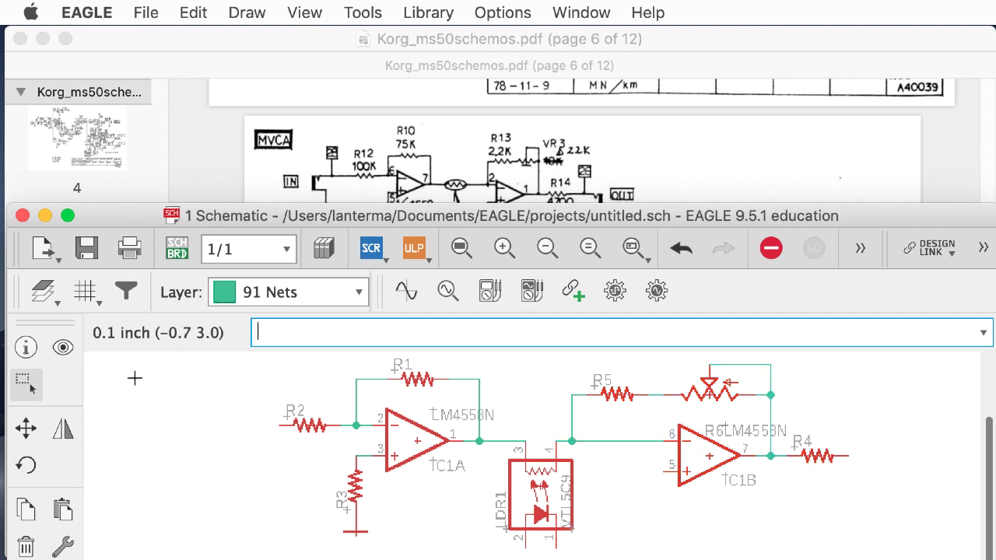
# Move the VTL5C9 label clear of the optocoupler's outline and delete it
pyautogui.click(25, 427)
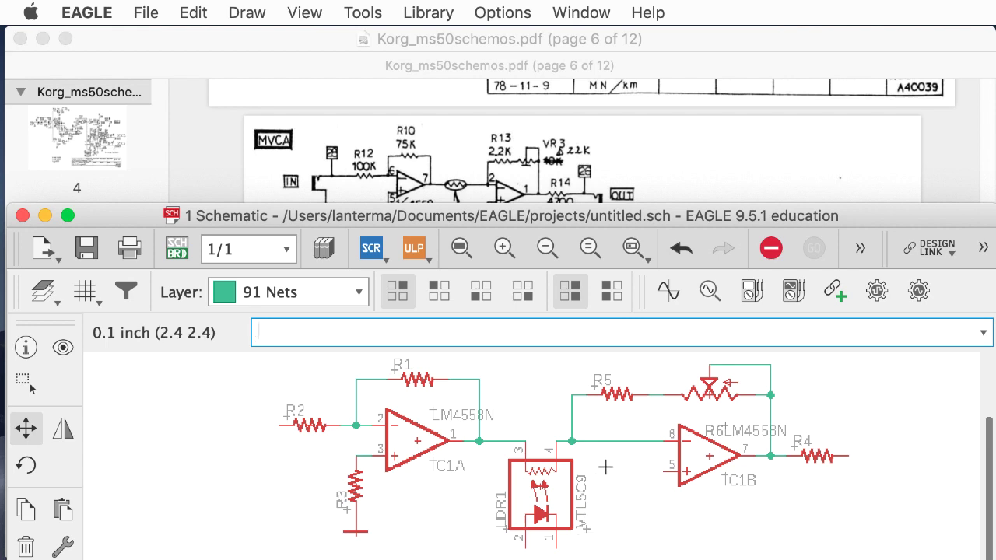
pyautogui.moveTo(630, 215); pyautogui.dragTo(681, 175)
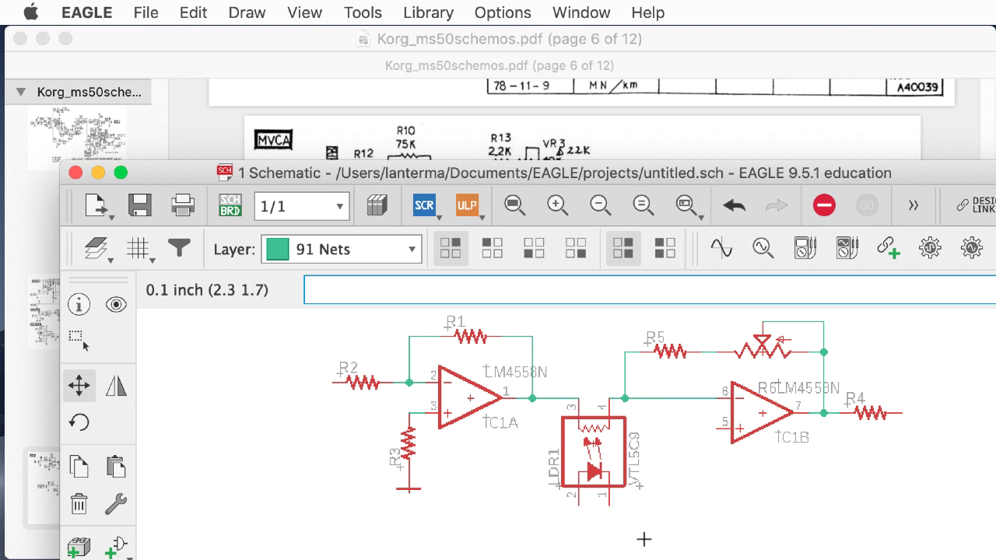
pyautogui.write('delete')
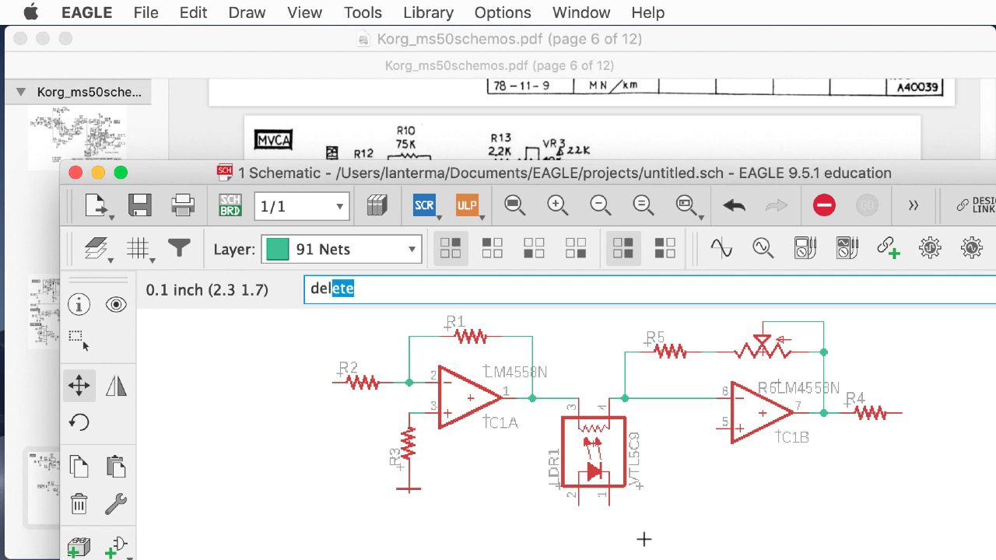
pyautogui.press('Return')
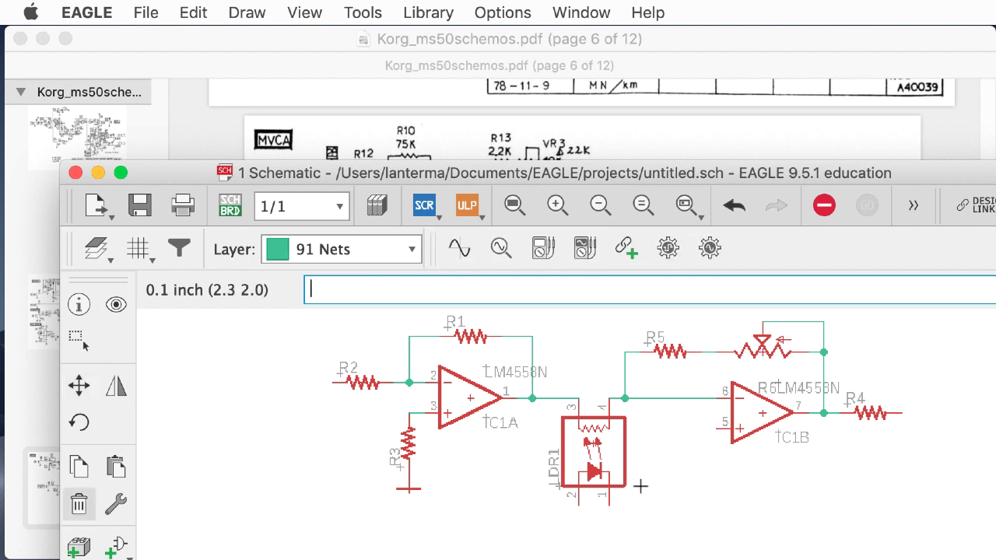
# Add the text VTL5C3, rotated vertically, along the right side of optocoupler LDR1
pyautogui.write('type')
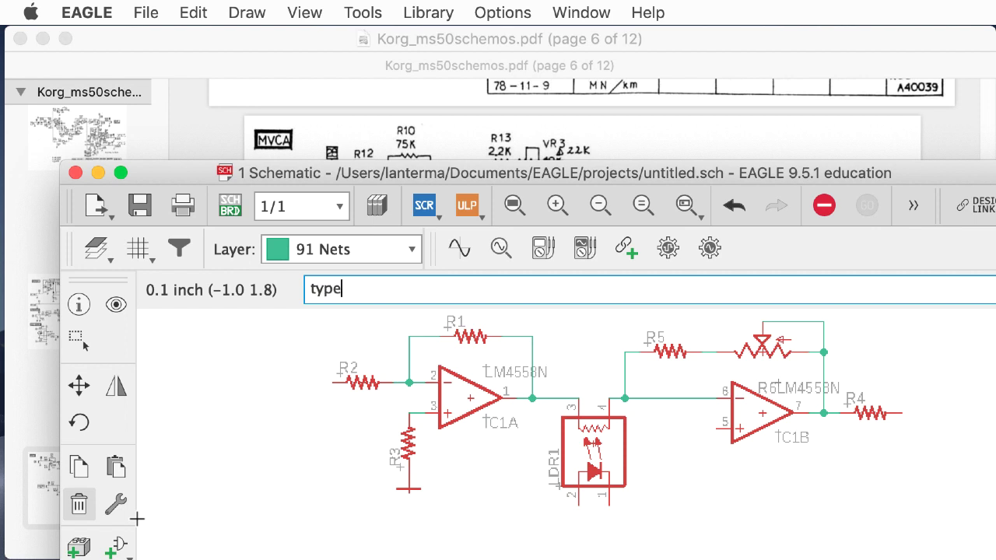
pyautogui.press('Return')
pyautogui.click(199, 549)
pyautogui.write('text')
pyautogui.press('Return')
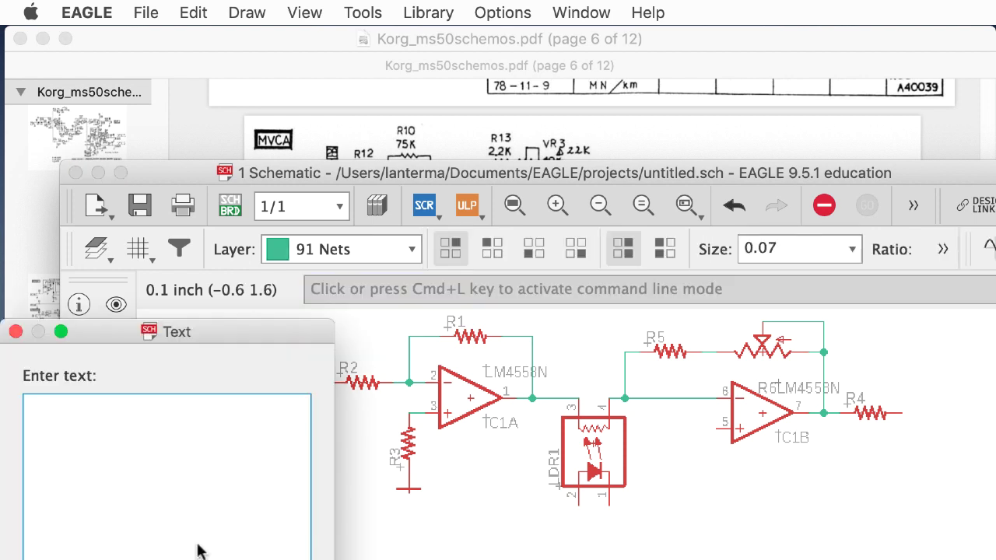
pyautogui.write('VTL5C#')
pyautogui.press('BackSpace')
pyautogui.write('3')
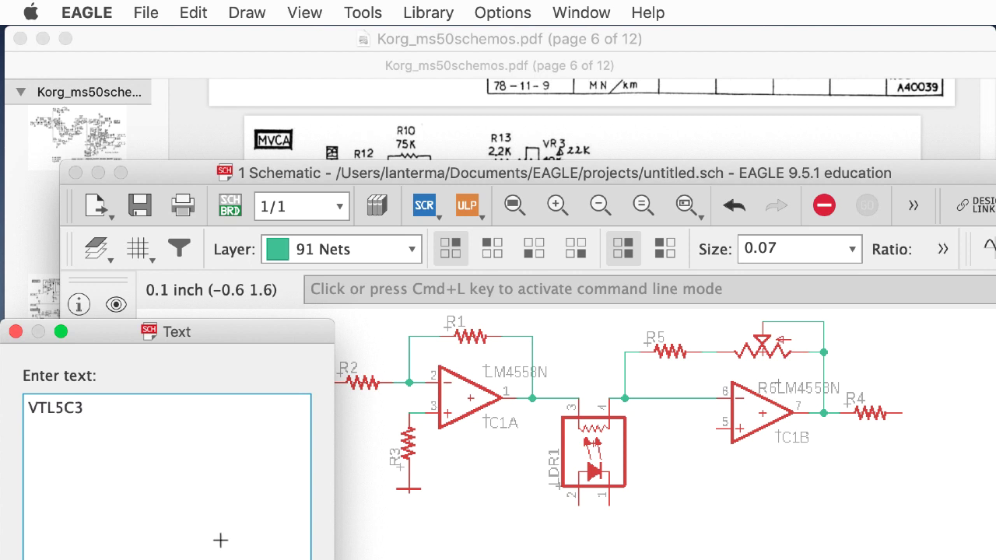
pyautogui.press('Return')
pyautogui.rightClick(675, 536)
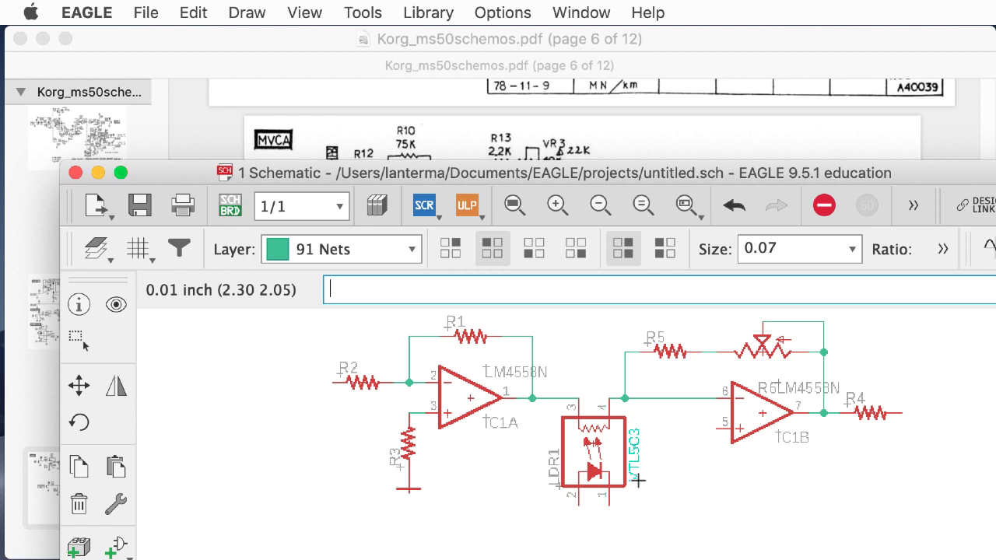
pyautogui.click(638, 481)
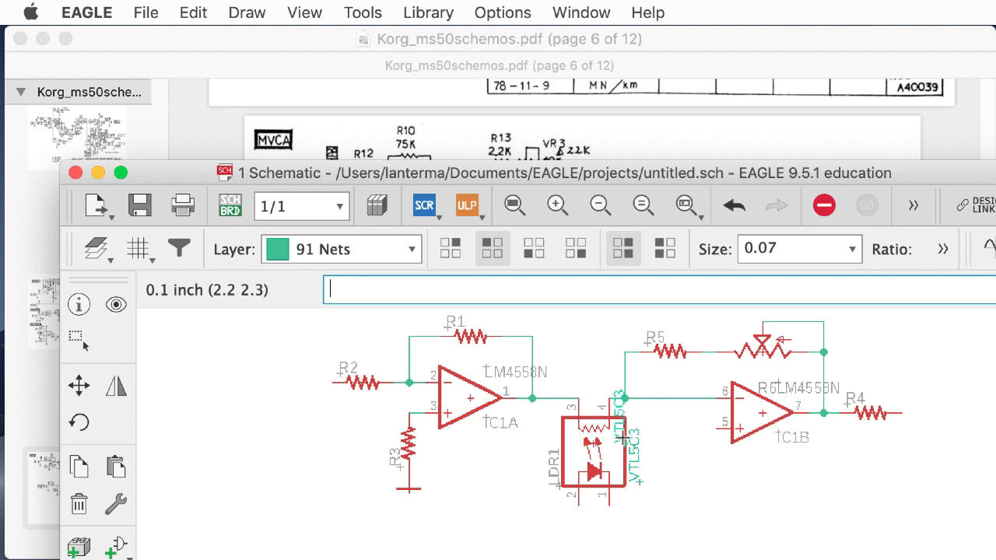
pyautogui.click(74, 389)
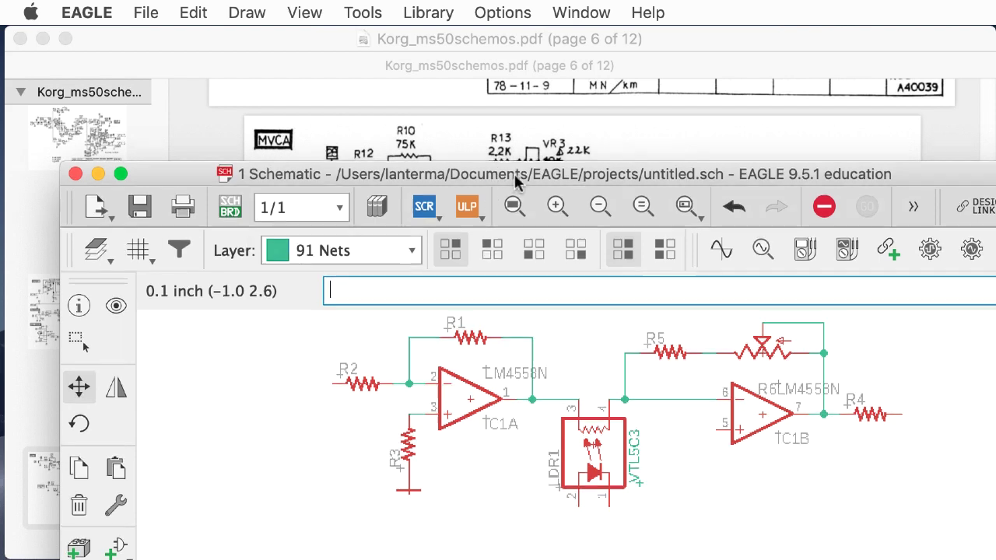
# Copy the ground symbol below R3 to IC1B's non-inverting input, pin 5
pyautogui.moveTo(506, 172); pyautogui.dragTo(498, 217)
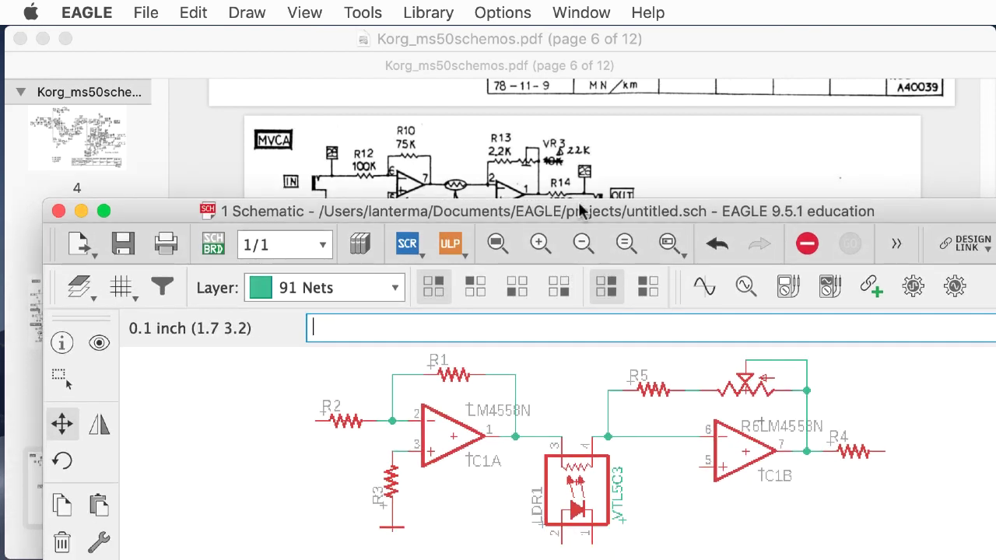
pyautogui.moveTo(573, 211); pyautogui.dragTo(573, 80)
pyautogui.write('copy')
pyautogui.press('Return')
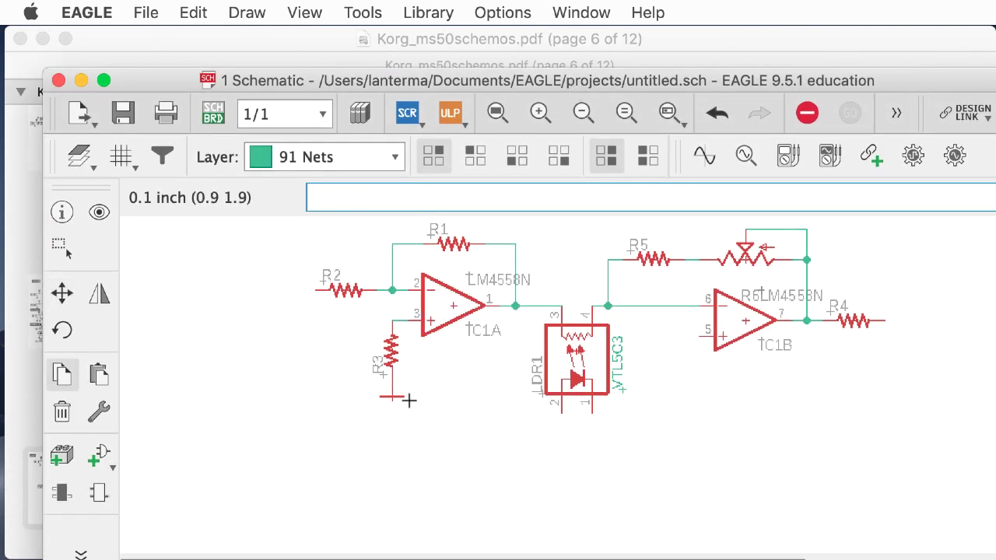
pyautogui.click(393, 396)
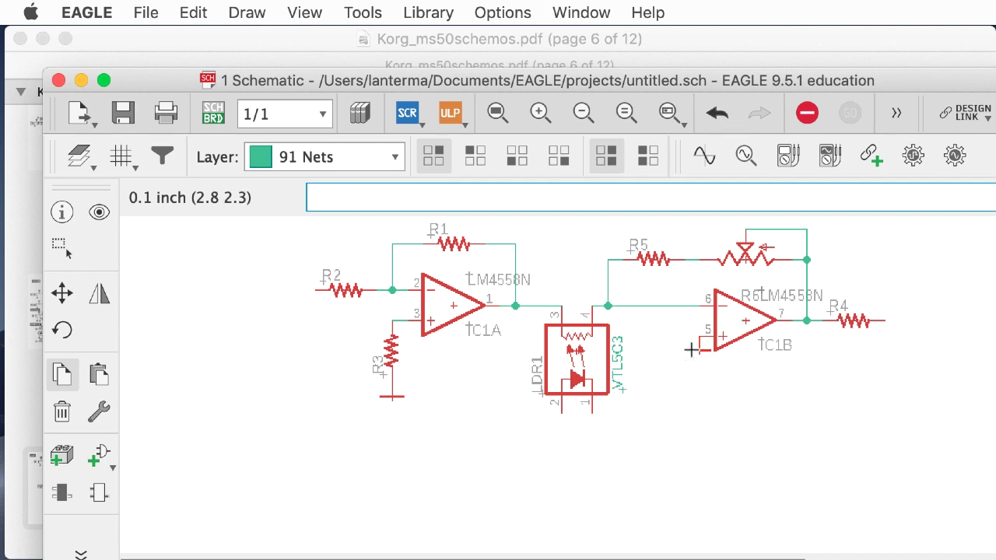
pyautogui.click(702, 345)
# Shift the copied ground symbol to the left of IC1B's pin 5, clear of the op amp's outline
pyautogui.click(62, 293)
pyautogui.click(700, 351)
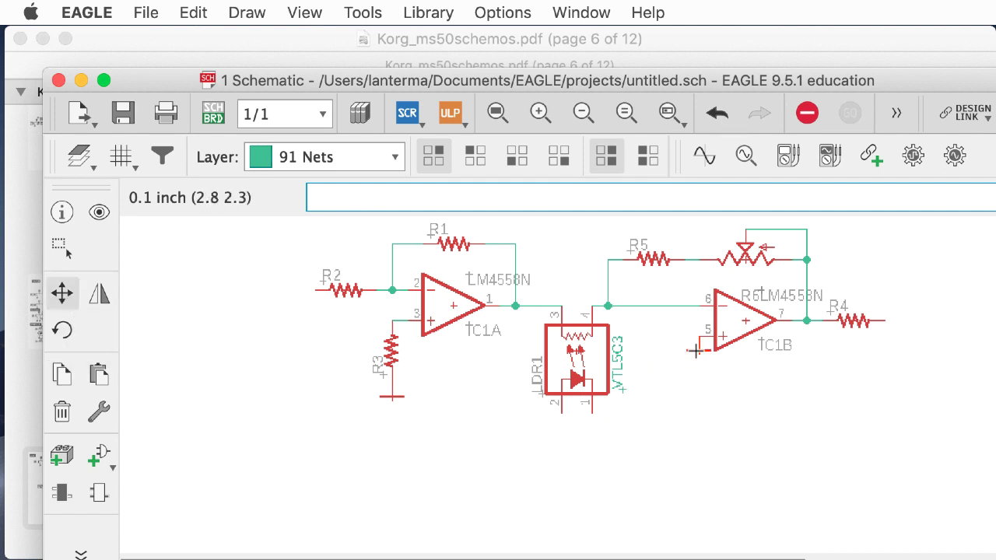
pyautogui.click(683, 354)
pyautogui.moveTo(595, 81); pyautogui.dragTo(566, 91)
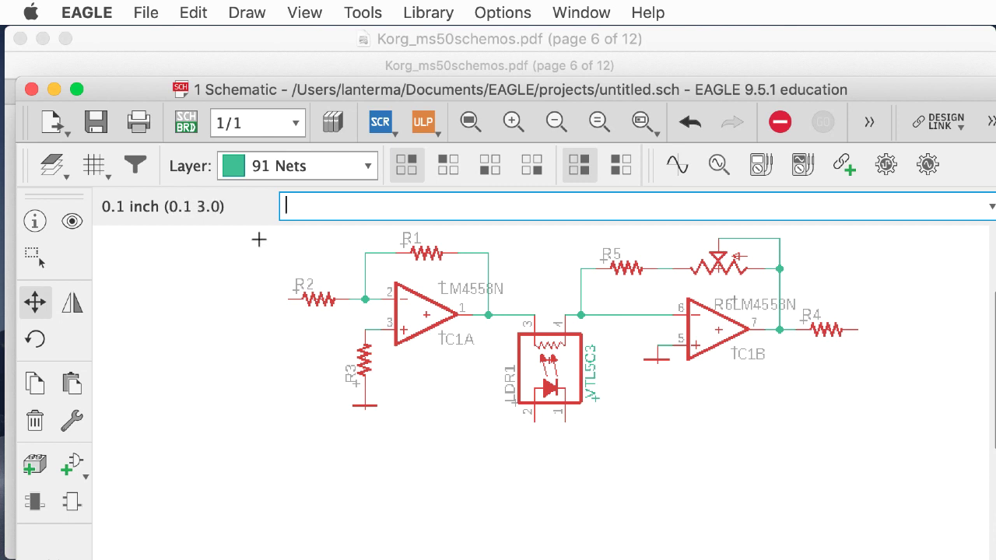
# Add an OFFBOARD2JACKALT jack from the OFFBOARD* parts and place its signal pin at R4's free end as the output
pyautogui.write('add OFFBOARD*')
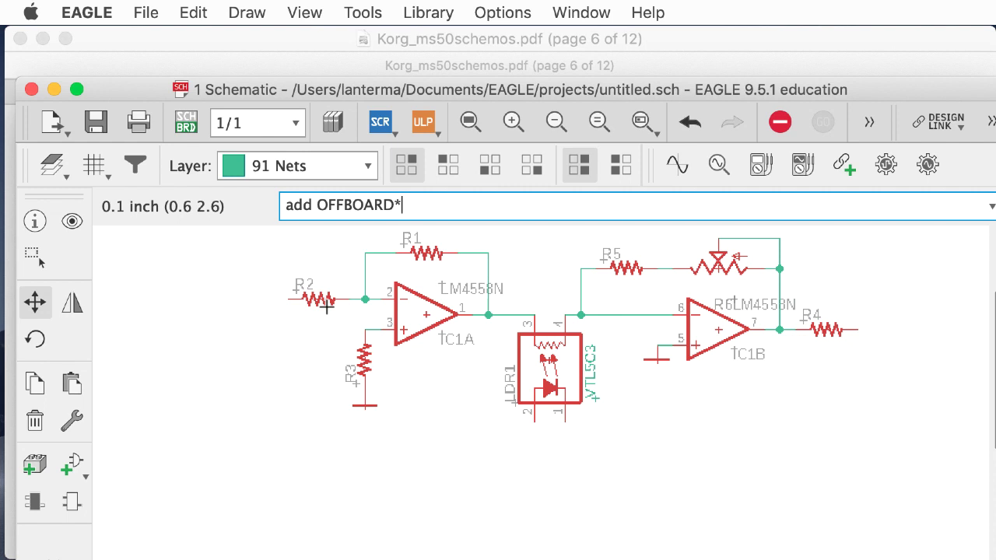
pyautogui.press('Return')
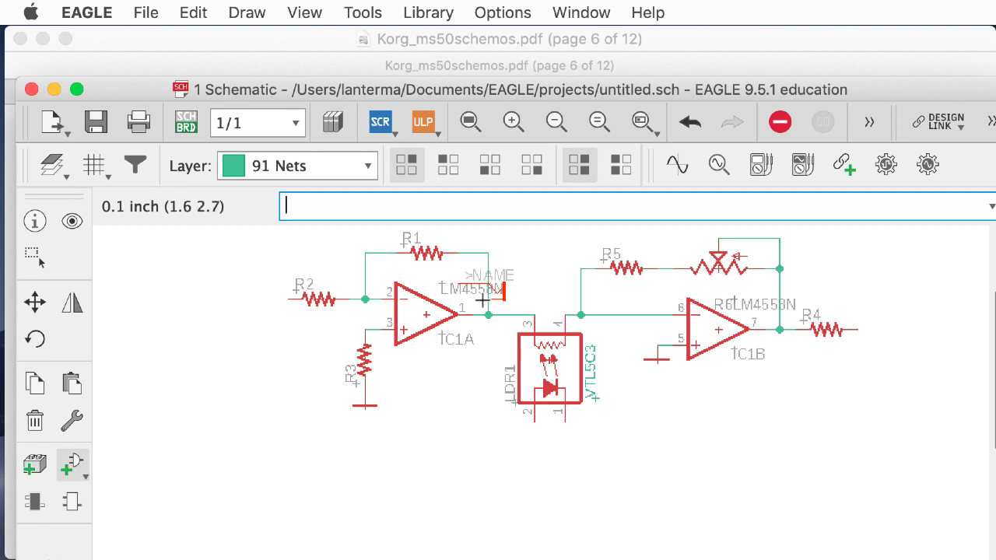
pyautogui.click(555, 65)
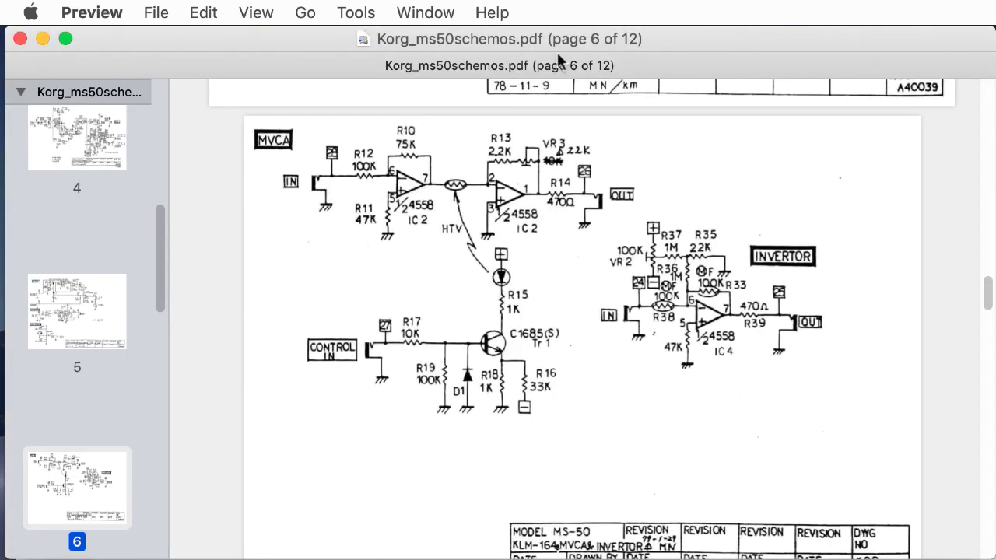
pyautogui.moveTo(560, 64); pyautogui.dragTo(579, 268)
pyautogui.moveTo(578, 62); pyautogui.dragTo(576, 11)
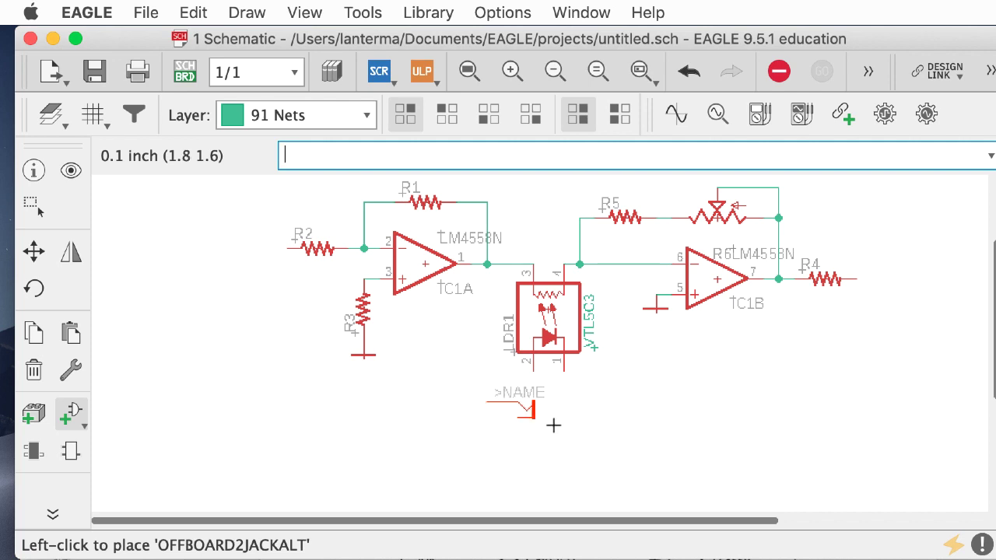
pyautogui.click(886, 294)
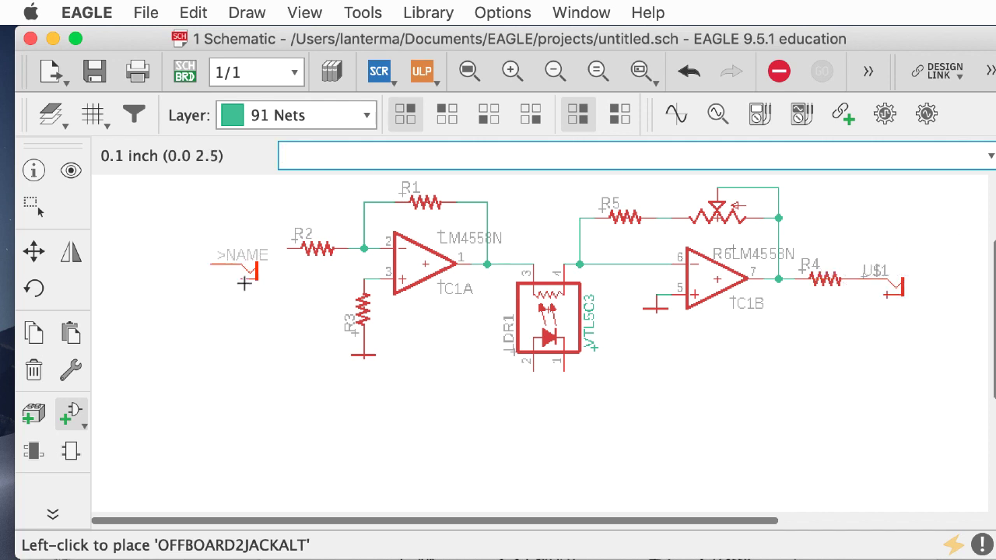
# Shift the output jack one grid step away from R4, leaving a short net between them
pyautogui.click(33, 250)
pyautogui.click(887, 296)
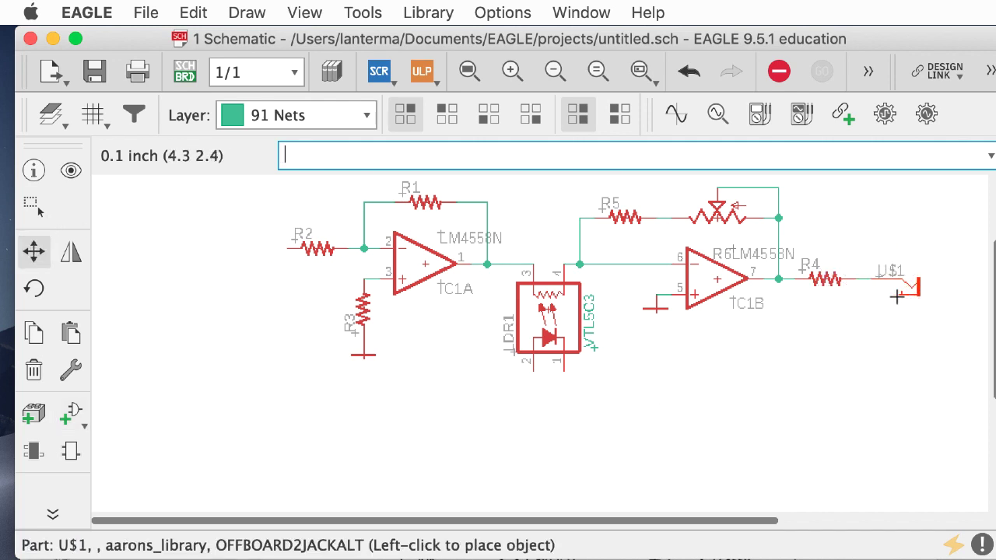
pyautogui.click(902, 295)
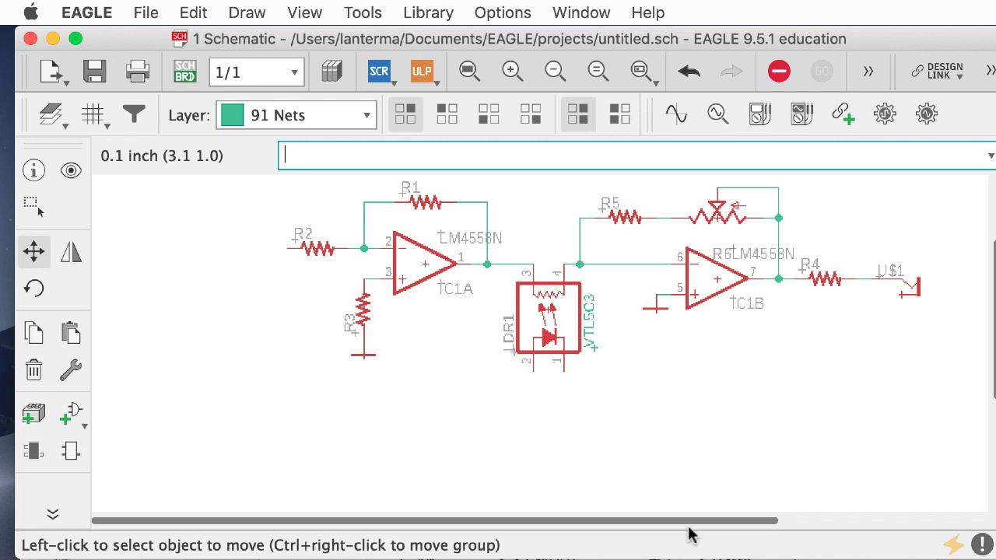
pyautogui.write('copy')
pyautogui.press('Return')
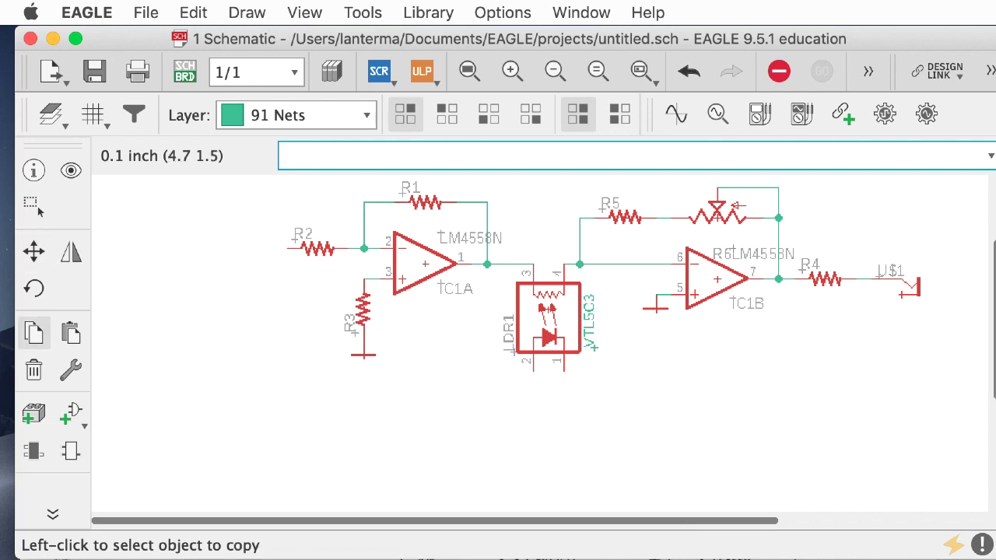
pyautogui.click(905, 310)
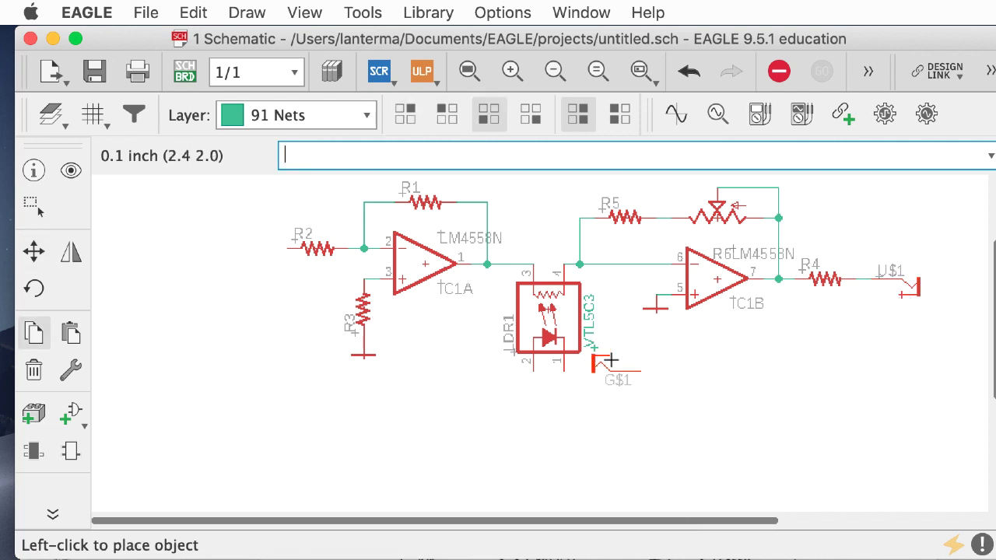
pyautogui.click(714, 346)
pyautogui.press('super+z')
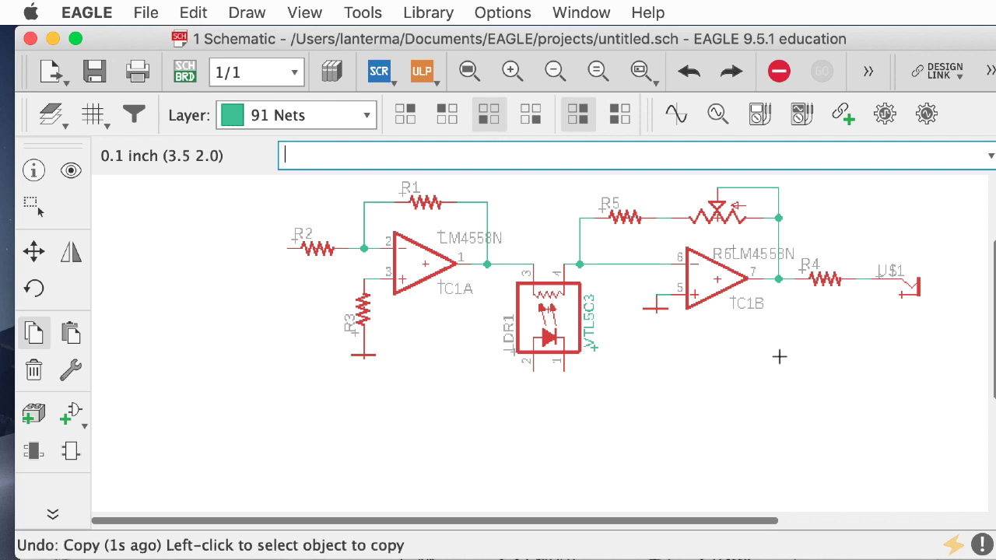
# Copy the output jack to the left of R2 and mirror it so its signal pin faces R2
pyautogui.write('copy')
pyautogui.press('Return')
pyautogui.click(900, 294)
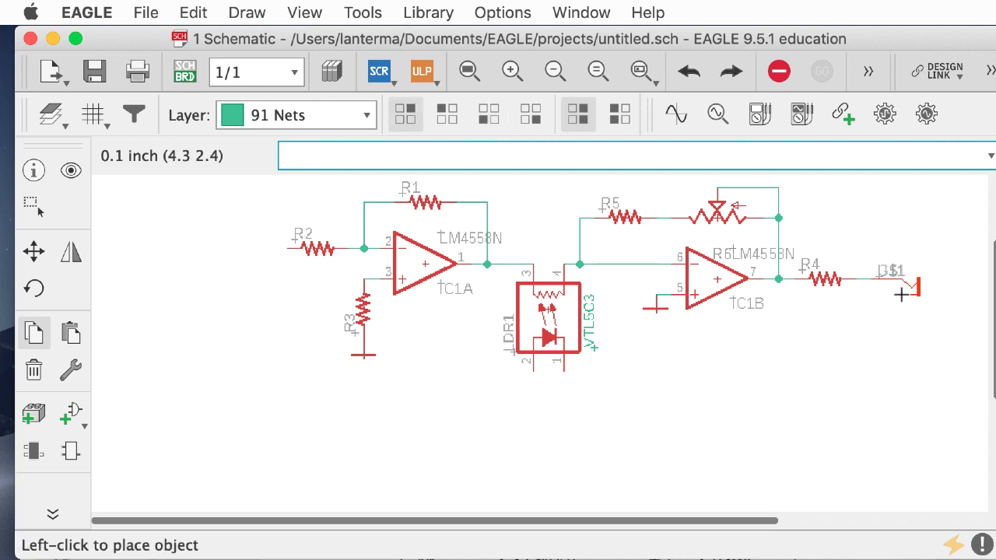
pyautogui.click(233, 274)
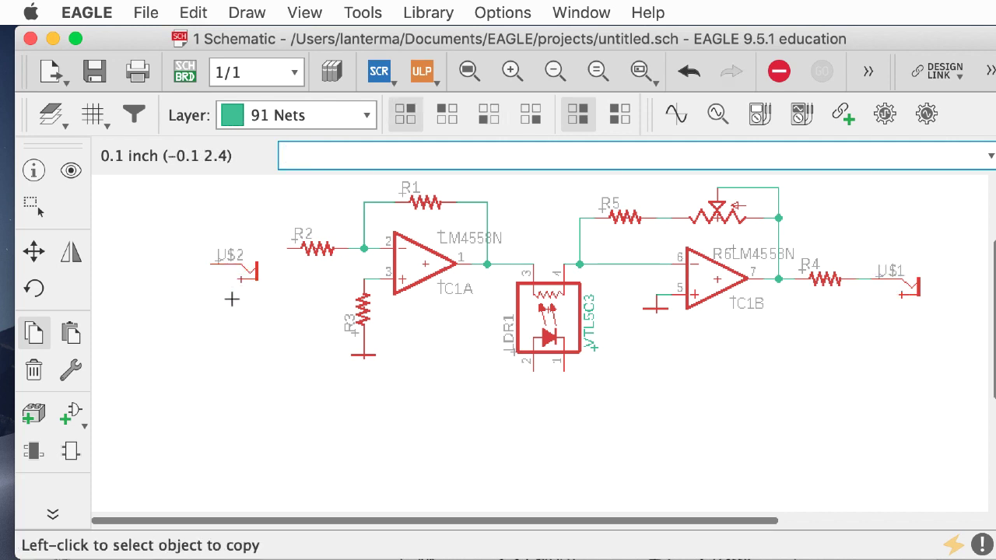
pyautogui.click(74, 261)
pyautogui.click(240, 272)
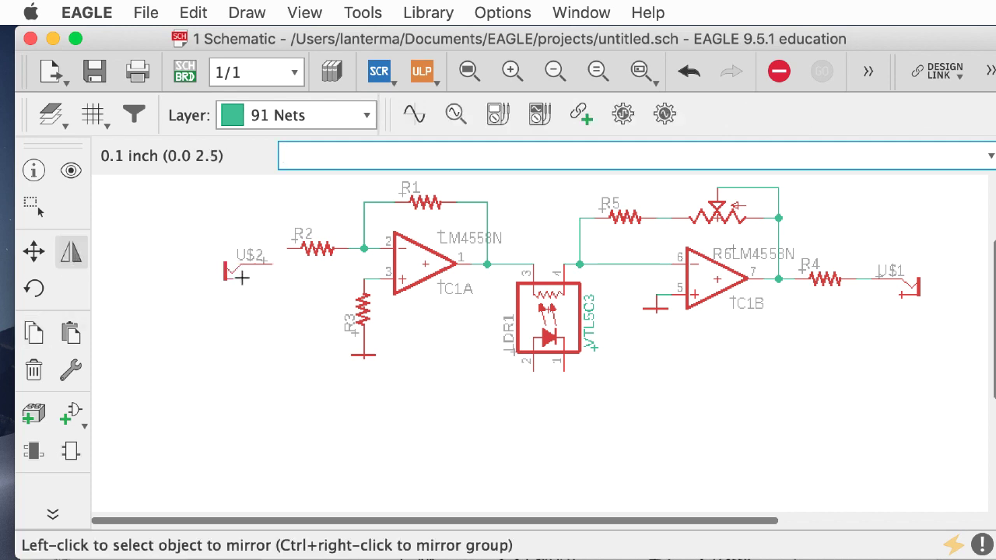
# Connect the mirrored jack to R2's free end and shift it one grid step left, leaving a short net
pyautogui.click(35, 249)
pyautogui.click(268, 272)
pyautogui.click(257, 260)
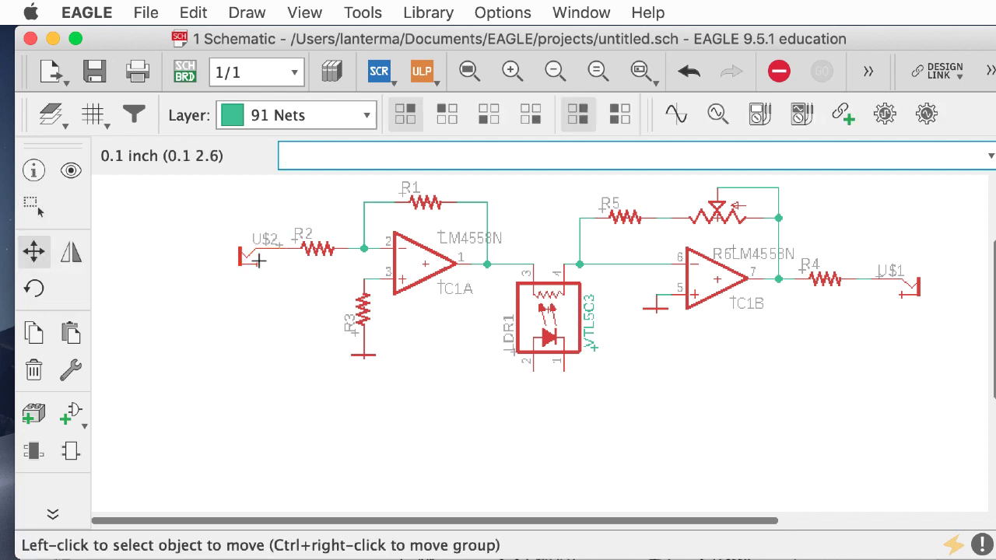
pyautogui.click(254, 265)
pyautogui.click(240, 264)
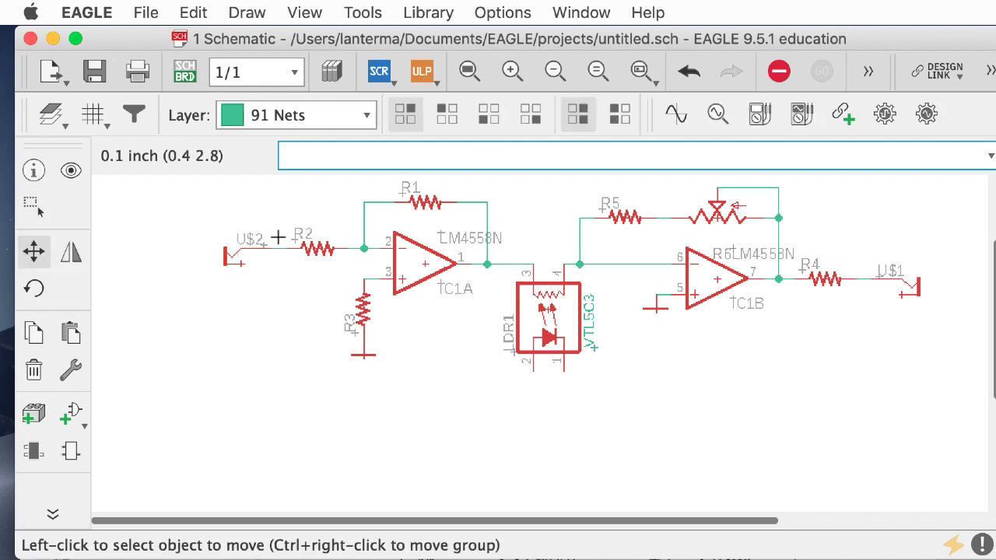
pyautogui.click(241, 265)
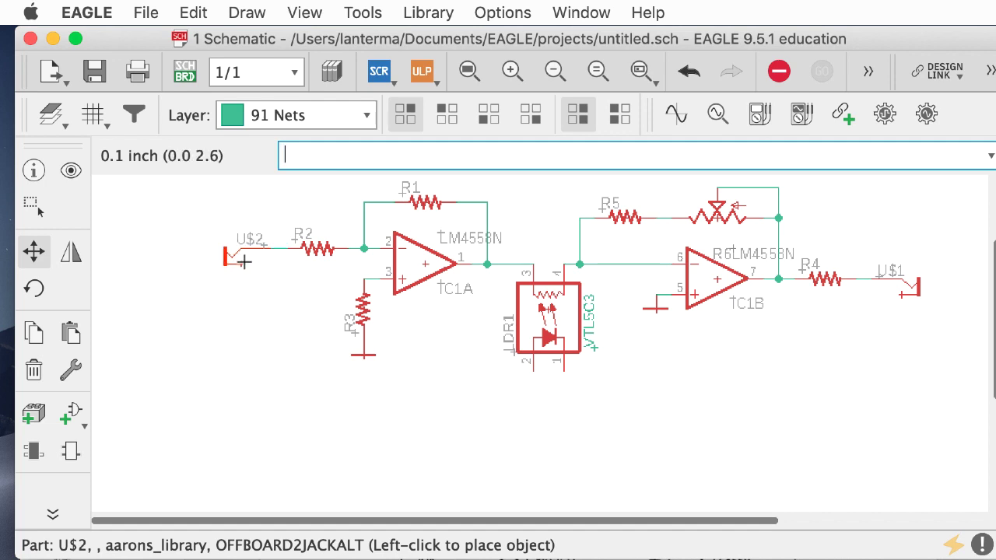
pyautogui.click(244, 262)
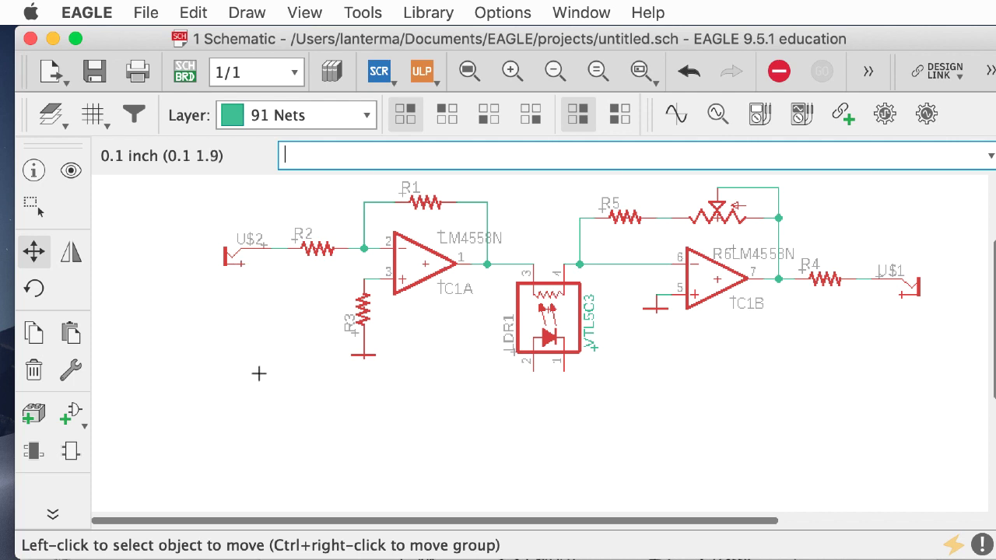
# Copy the ground symbol to the ground pins of the input jack and the output jack
pyautogui.hotkey('ctrl', 'c')
pyautogui.click(363, 355)
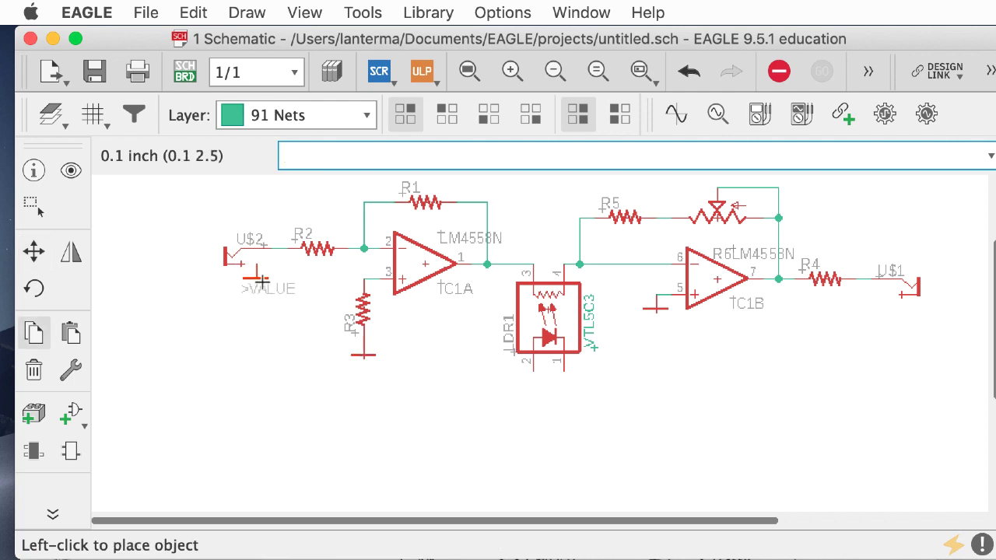
pyautogui.click(241, 274)
pyautogui.write('copy')
pyautogui.press('Return')
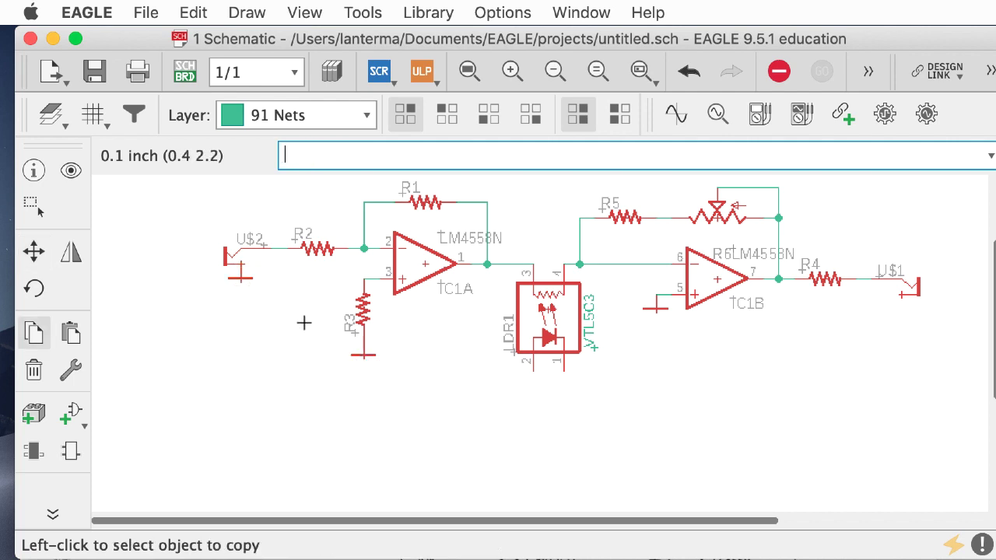
pyautogui.click(242, 274)
pyautogui.click(902, 308)
# Examine the OFFBOARD2JACKALT part's symbol and footprint in the part library without placing it
pyautogui.write('add')
pyautogui.press('Return')
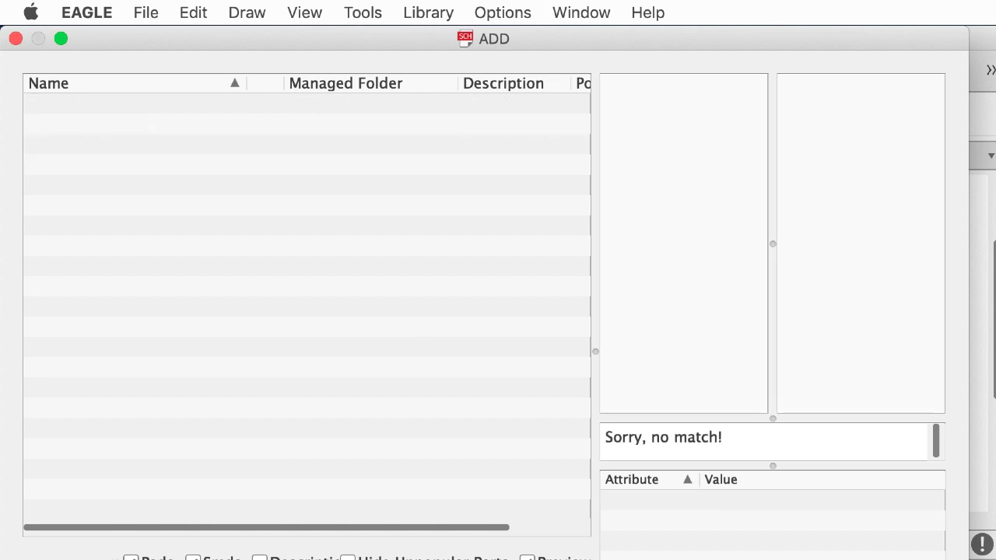
pyautogui.press('Return')
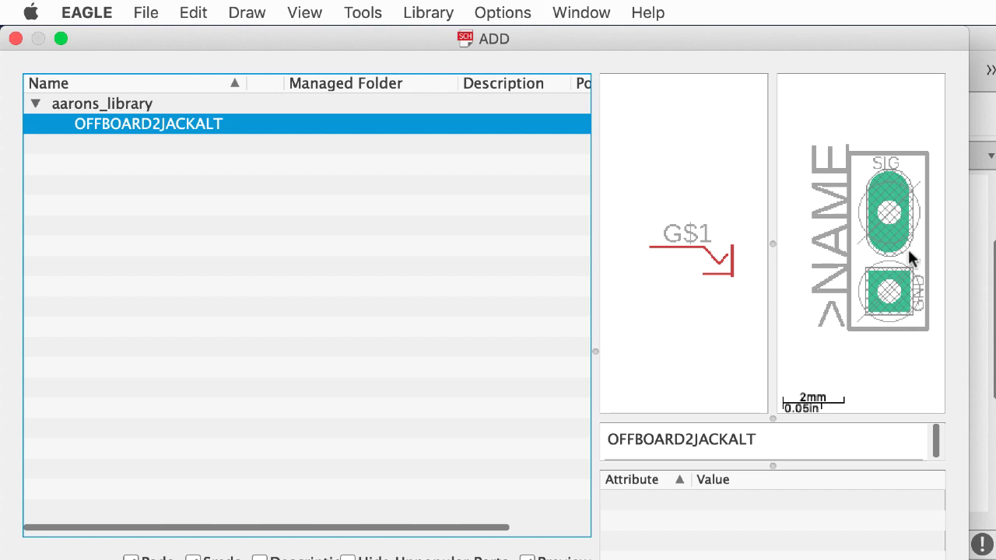
pyautogui.press('Escape')
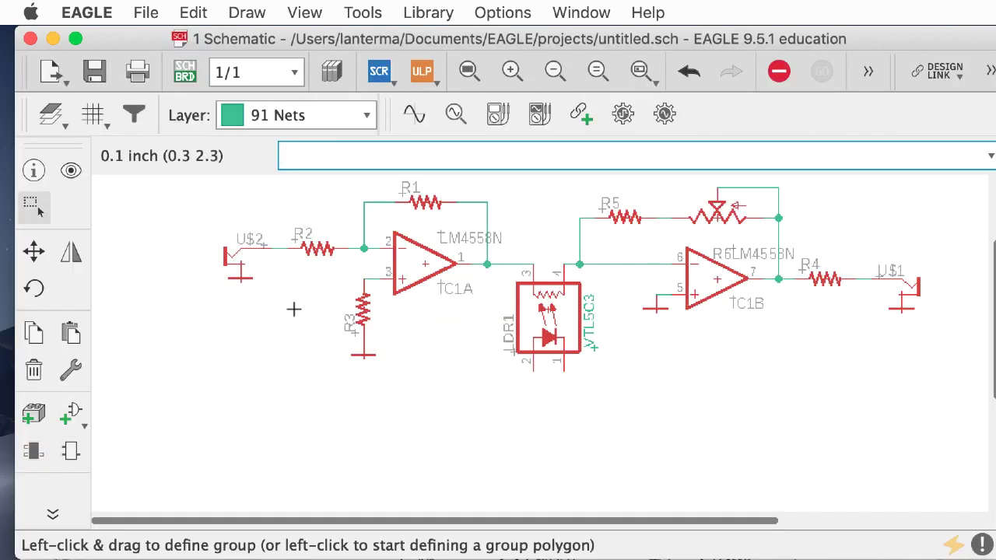
pyautogui.write('name')
pyautogui.press('Return')
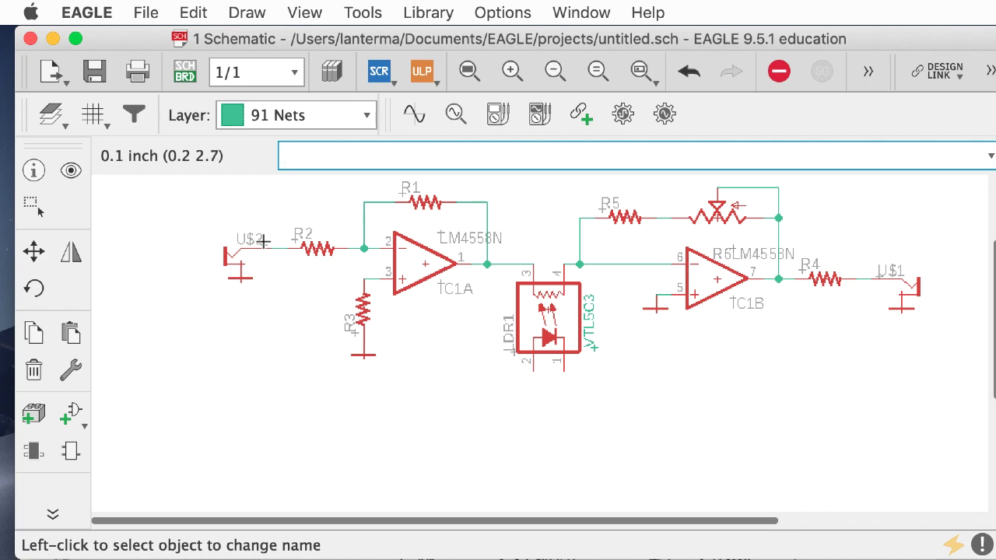
pyautogui.moveTo(590, 42); pyautogui.dragTo(619, 43)
pyautogui.write('in')
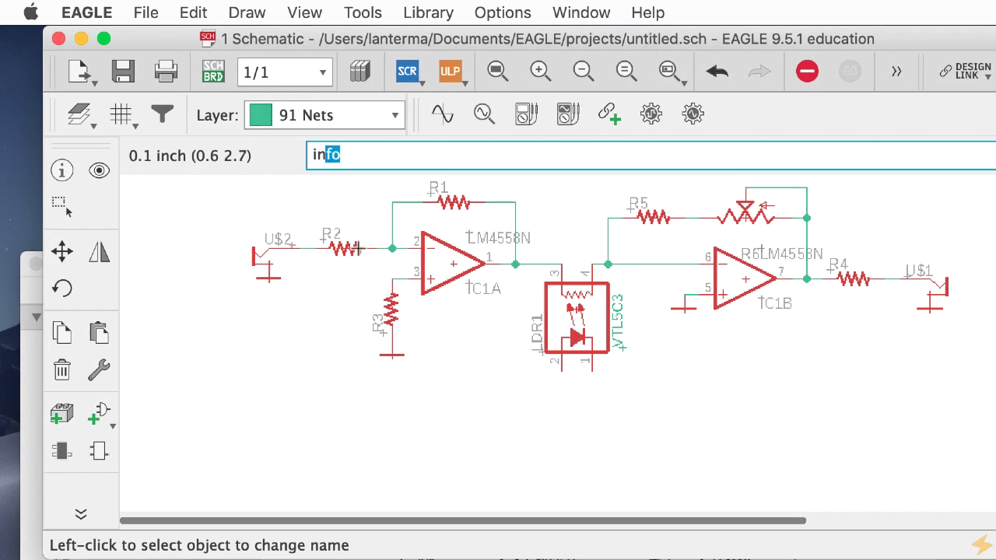
pyautogui.press('BackSpace')
pyautogui.press('BackSpace')
pyautogui.press('BackSpace')
pyautogui.write('cal')
pyautogui.press('BackSpace')
pyautogui.press('BackSpace')
pyautogui.press('BackSpace')
# Rename the input jack connected to R2 as SIN
pyautogui.write('name')
pyautogui.press('Return')
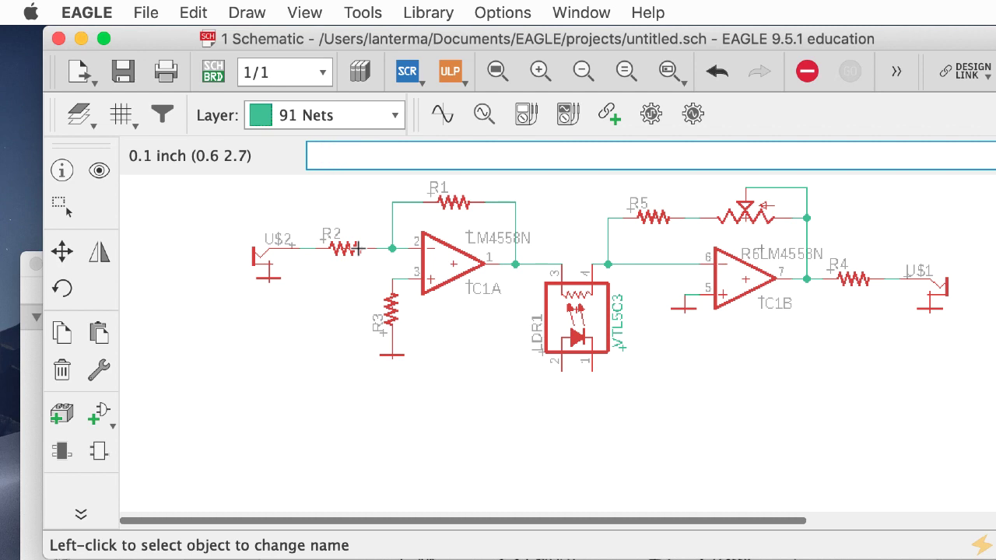
pyautogui.click(268, 270)
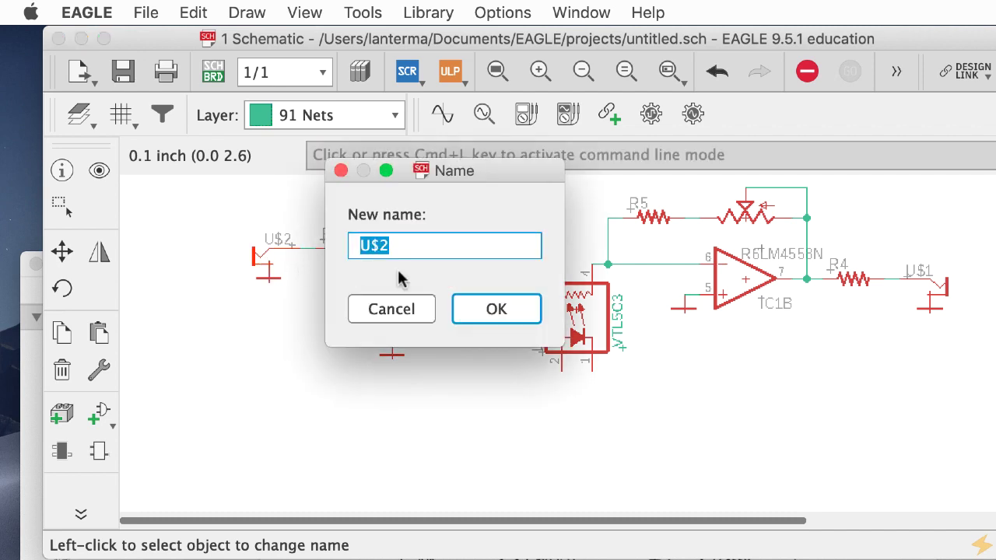
pyautogui.write('SIN')
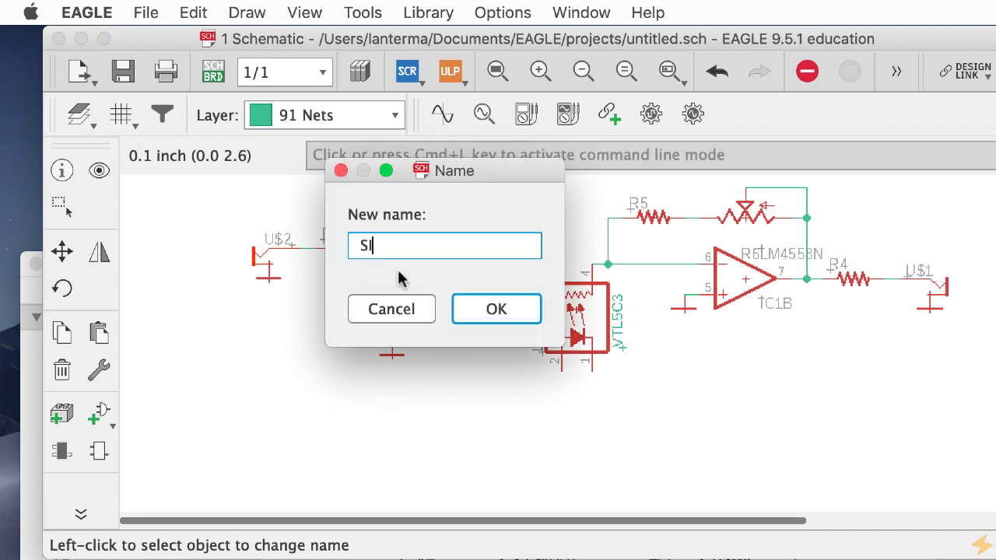
pyautogui.click(490, 310)
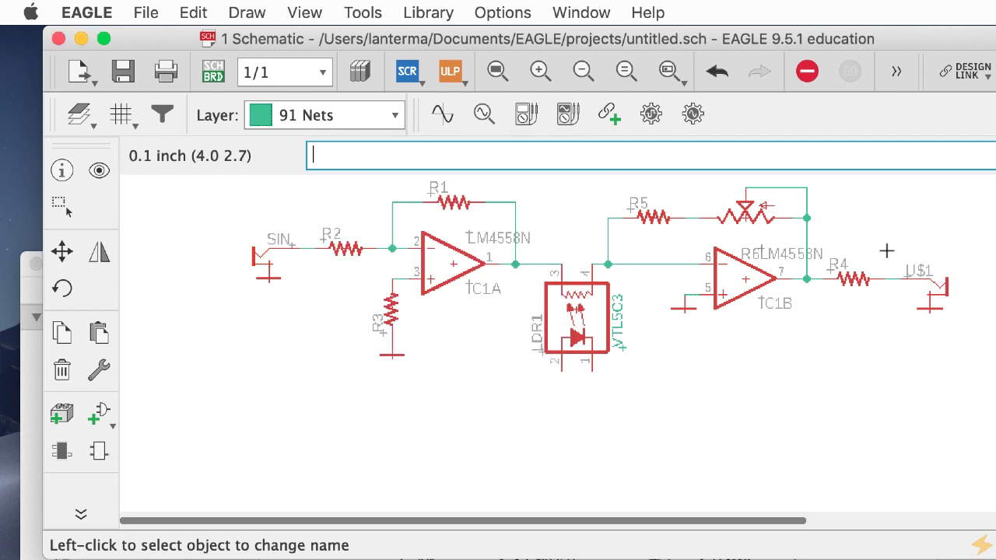
# Rename the output jack connected to R4 as SOUT
pyautogui.click(942, 284)
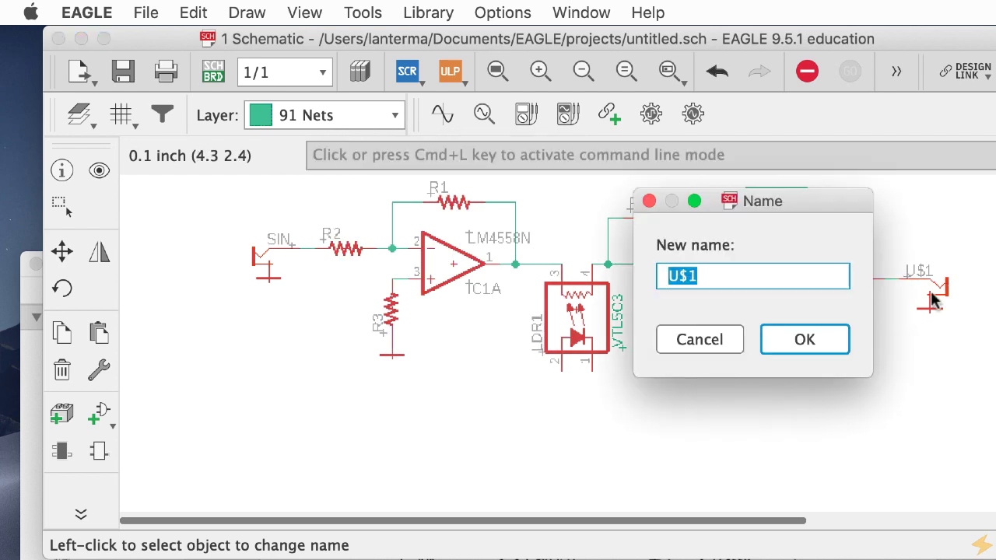
pyautogui.write('SOUT')
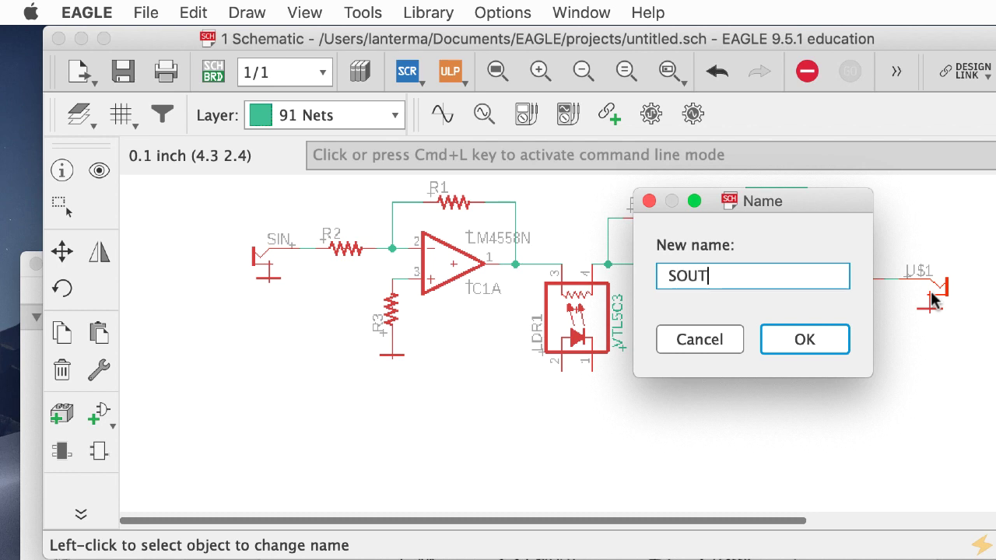
pyautogui.click(806, 340)
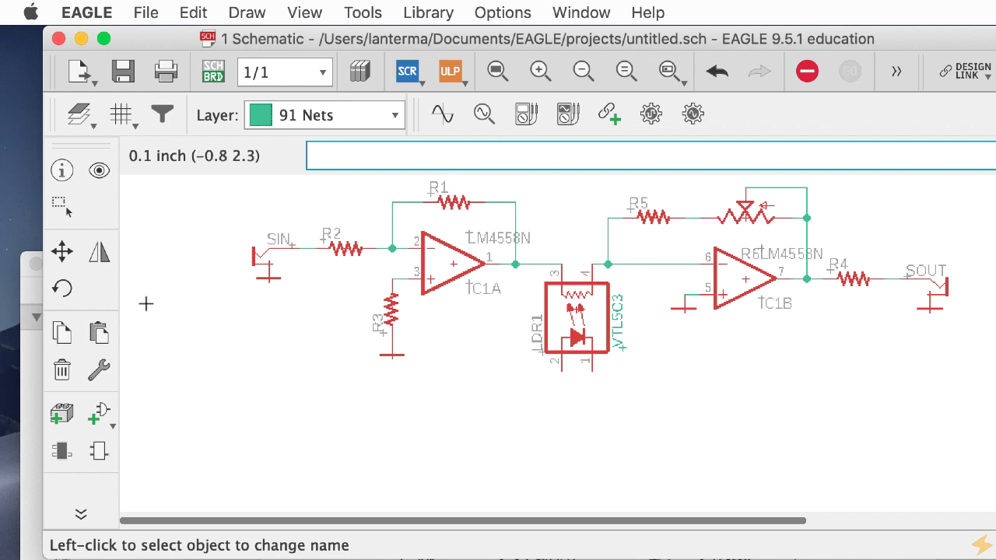
pyautogui.click(81, 518)
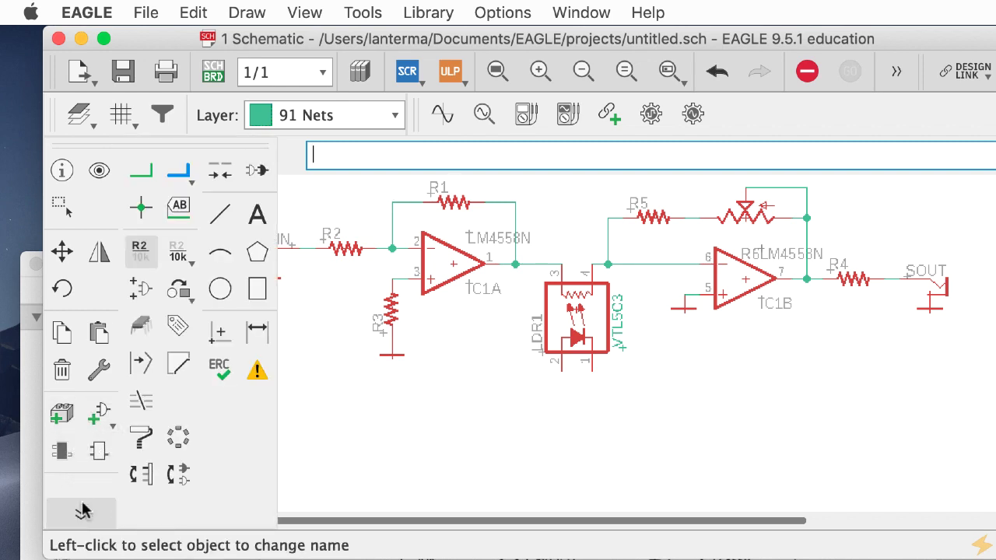
pyautogui.click(138, 253)
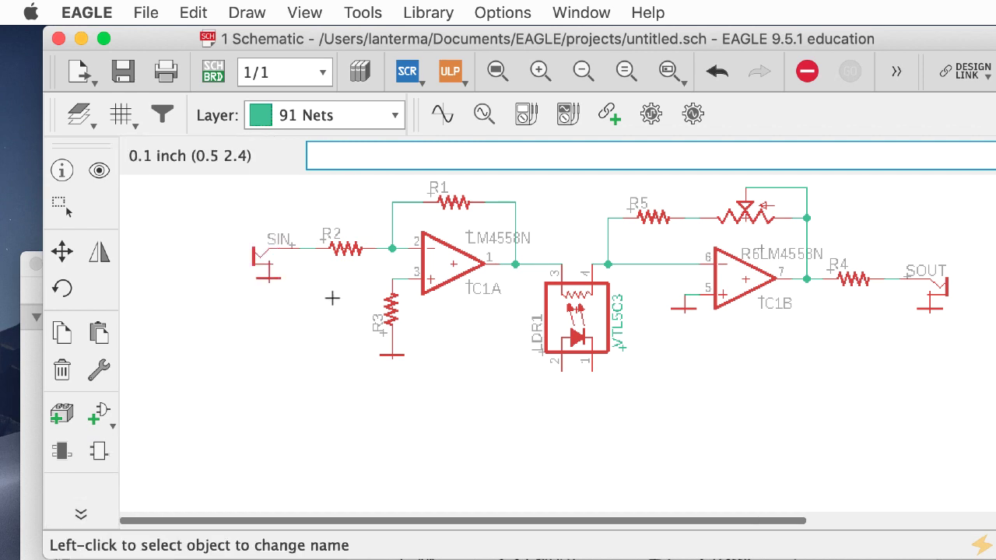
# Switch to Korg_ms50schemos.pdf in Preview and bring the MVCA schematic on page 6 into view
pyautogui.moveTo(432, 39); pyautogui.dragTo(473, 309)
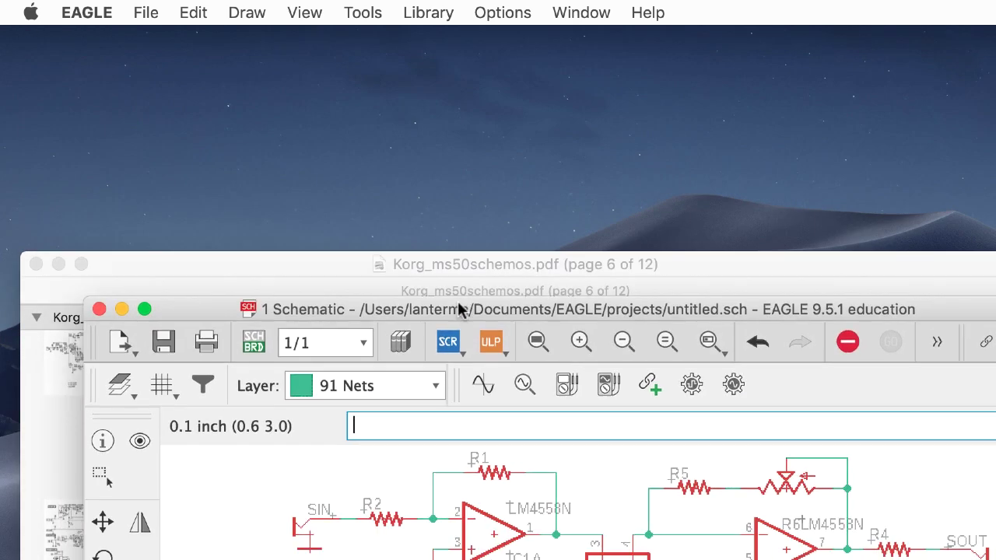
pyautogui.moveTo(506, 253); pyautogui.dragTo(483, 63)
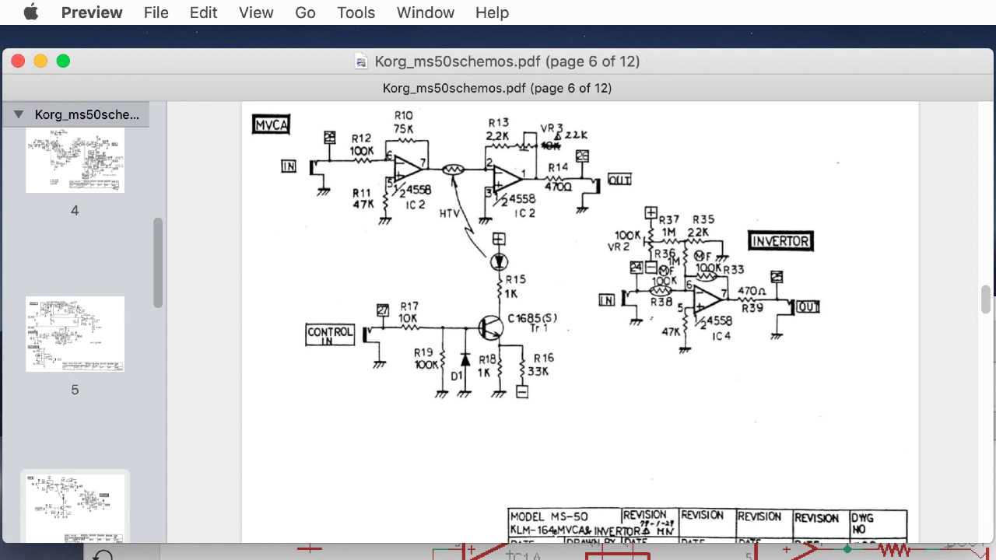
# Switch back to the EAGLE schematic and rename the resistor between the SIN jack and the first op amp as R12
pyautogui.click(466, 548)
pyautogui.moveTo(991, 312); pyautogui.dragTo(973, 207)
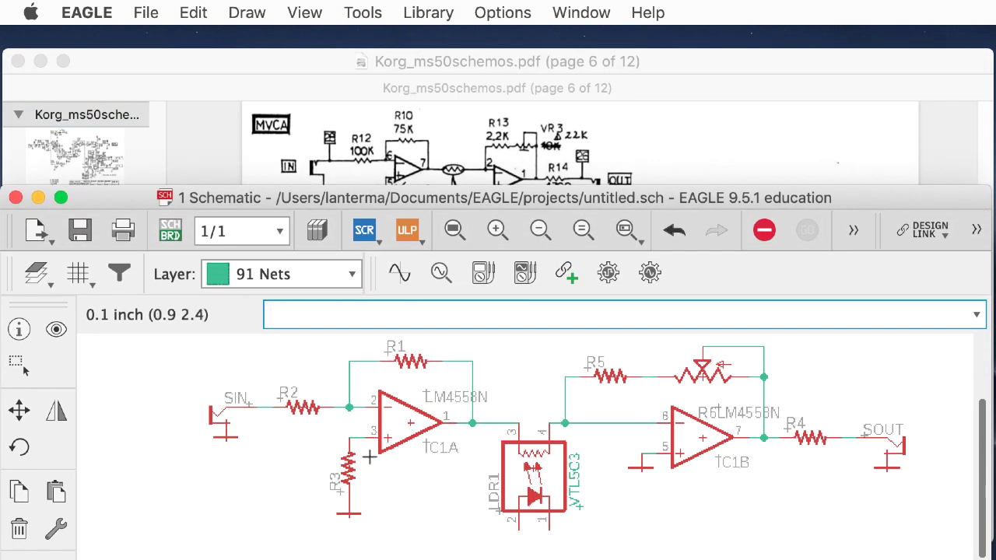
pyautogui.click(307, 408)
pyautogui.write('R12')
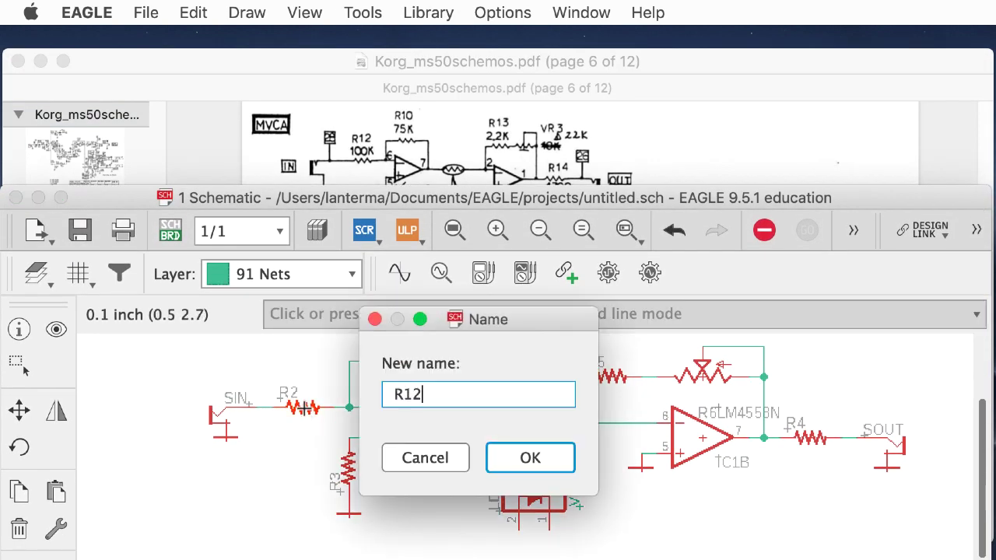
pyautogui.press('Return')
# Rename the first op amp's feedback resistor as R10 and the second op amp's feedback resistor as R13
pyautogui.click(409, 362)
pyautogui.write('R10')
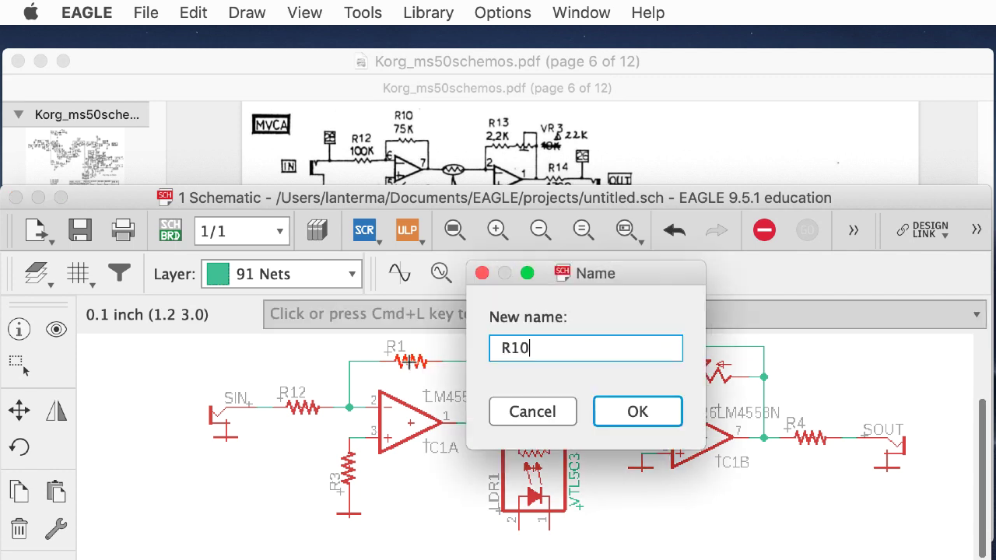
pyautogui.press('Return')
pyautogui.click(610, 379)
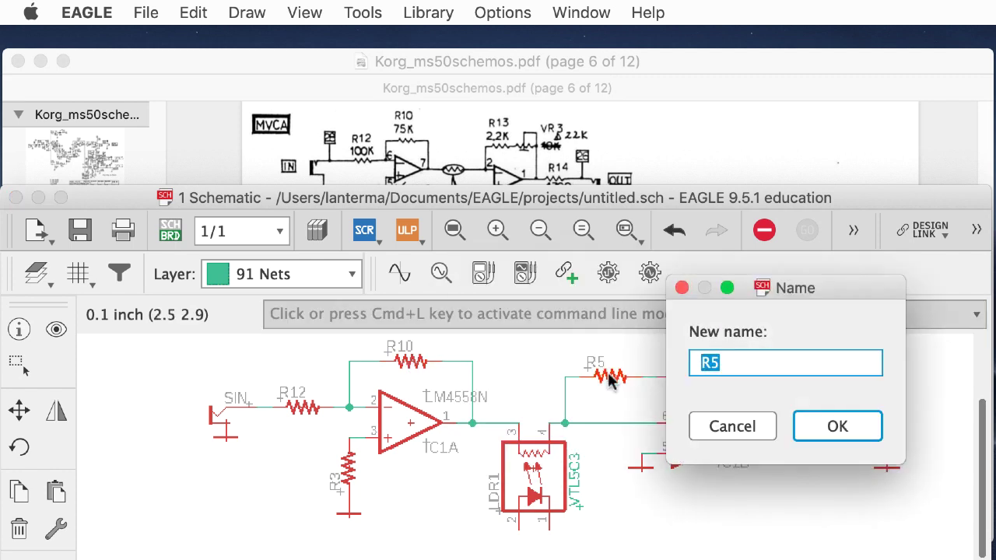
pyautogui.write('R13')
pyautogui.press('Return')
# Rename the trimmer in the second op amp's feedback path as VR3
pyautogui.write('na')
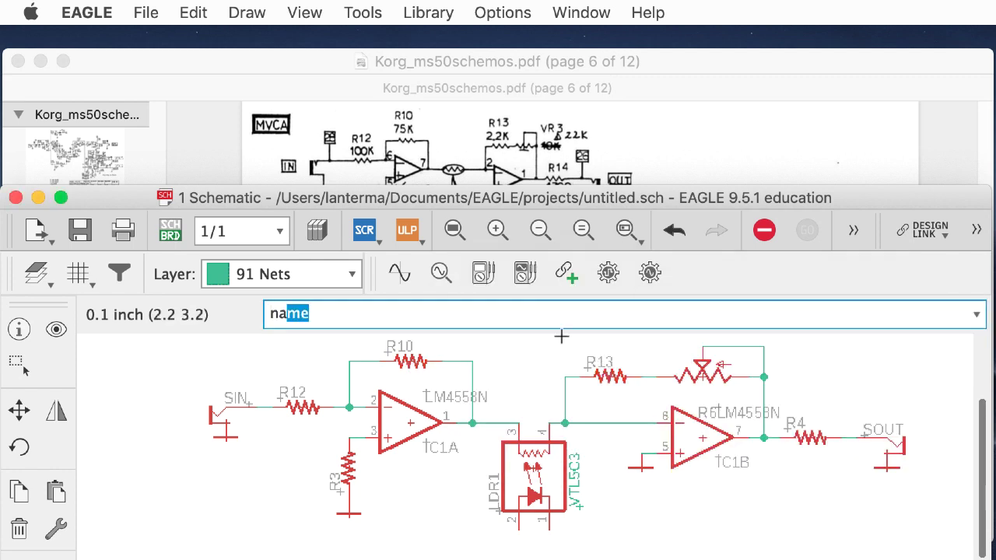
pyautogui.write('me')
pyautogui.press('Return')
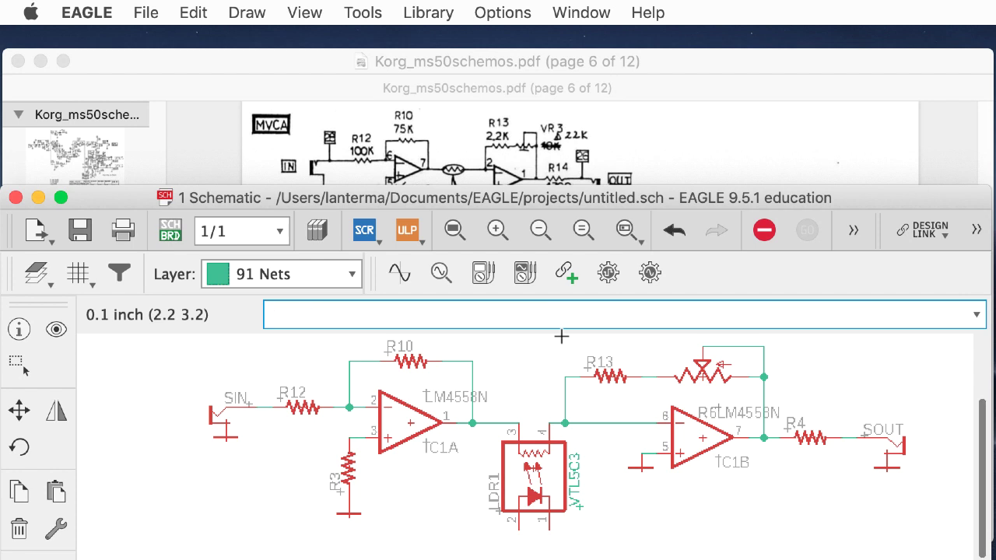
pyautogui.click(696, 389)
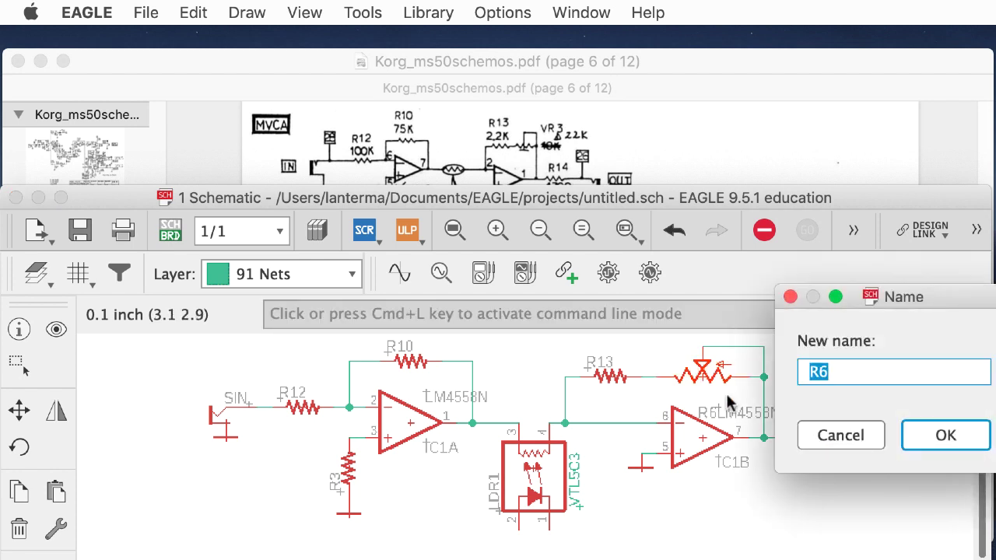
pyautogui.write('VR3')
pyautogui.press('Return')
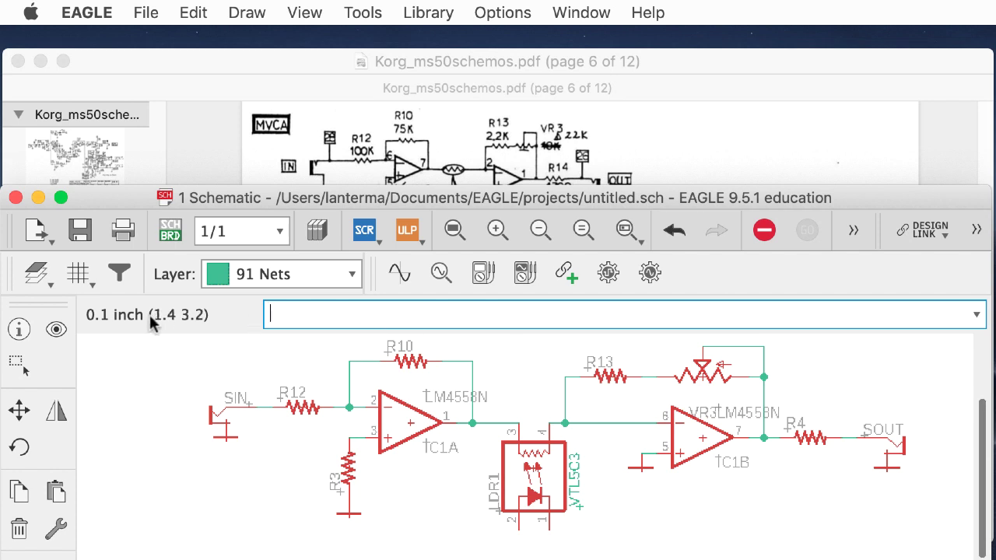
# Move the VR3 name label off the second op amp to just above and left of the trimmer symbol
pyautogui.click(19, 410)
pyautogui.moveTo(723, 399); pyautogui.dragTo(691, 347)
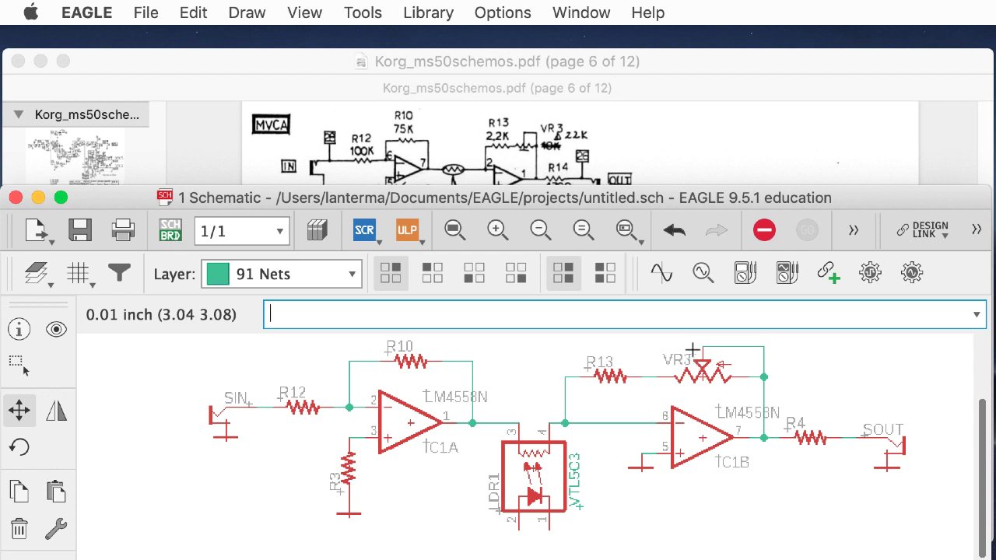
pyautogui.click(691, 348)
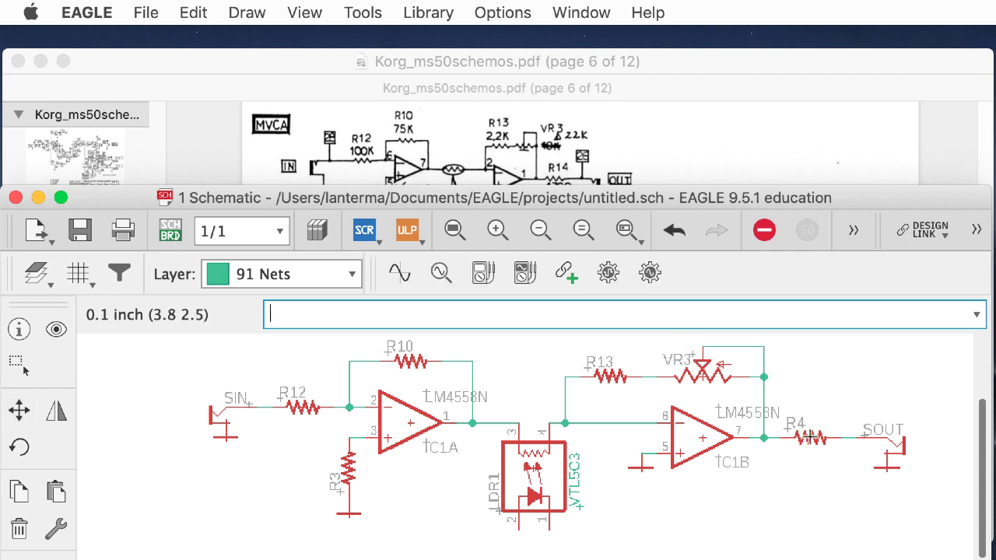
# Rename the resistor between the second op amp's output and the SOUT jack as R14
pyautogui.click(809, 439)
pyautogui.write('R14')
pyautogui.press('Return')
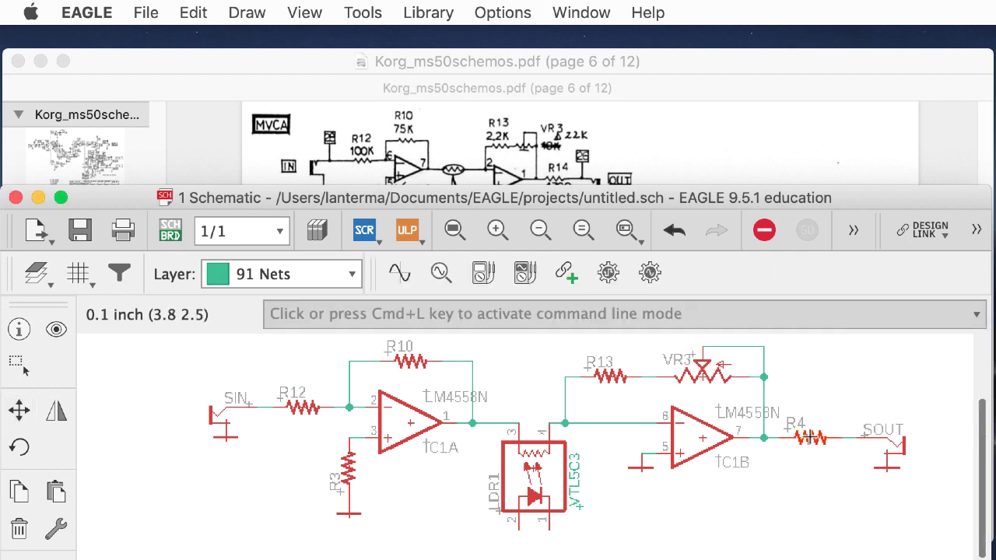
# Rename the resistor from the first op amp's non-inverting input to ground as R11, matching the reference schematic
pyautogui.moveTo(782, 197); pyautogui.dragTo(798, 245)
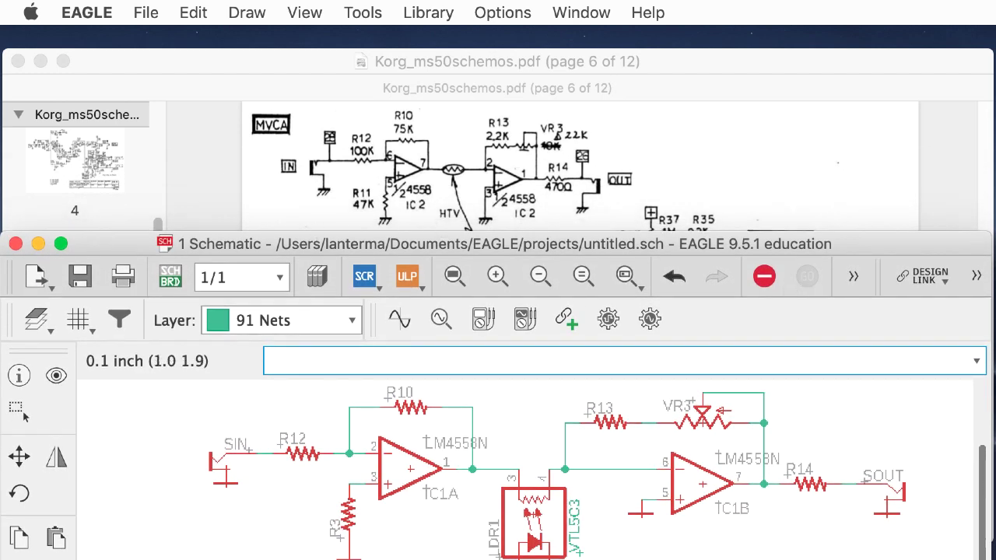
pyautogui.click(352, 520)
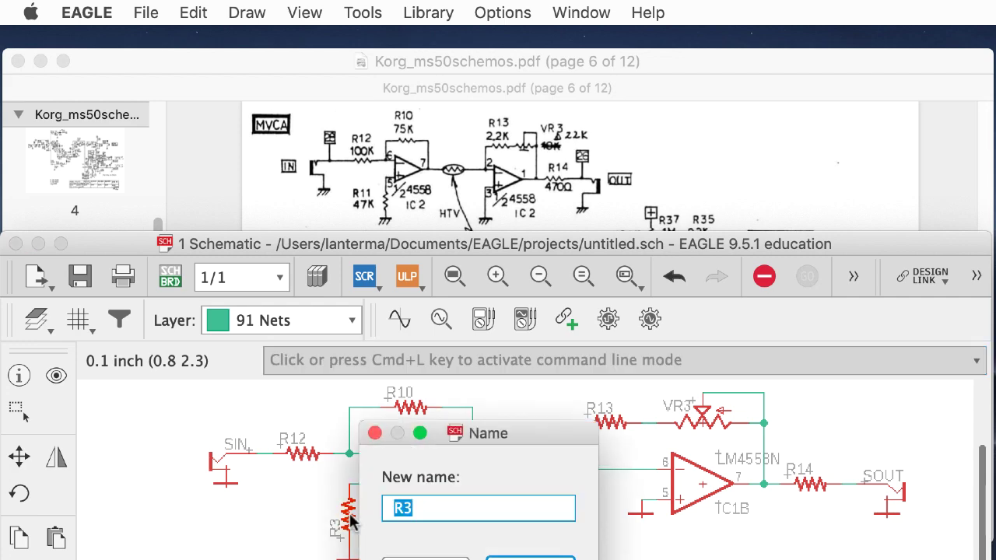
pyautogui.write('$11')
pyautogui.press('BackSpace')
pyautogui.press('BackSpace')
pyautogui.press('BackSpace')
pyautogui.write('R11')
pyautogui.press('Return')
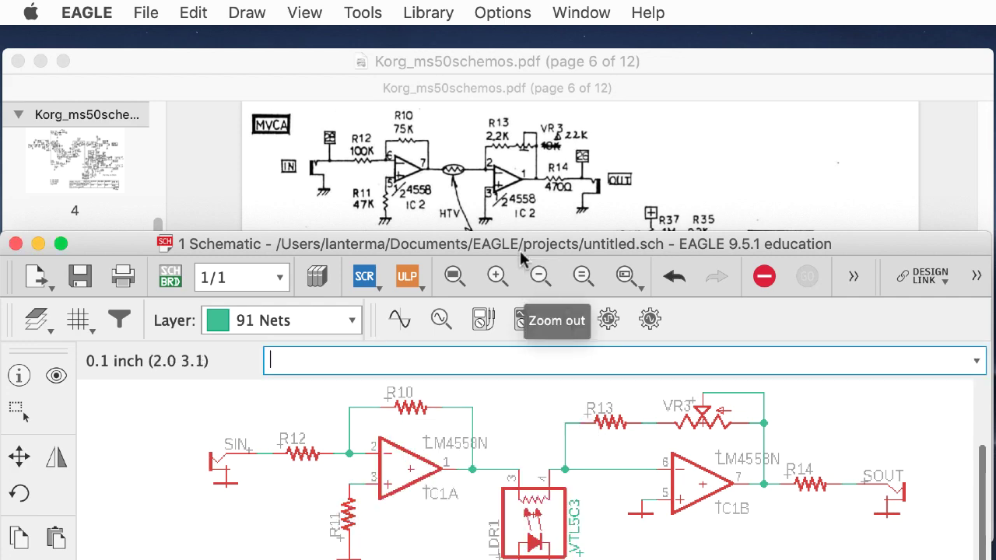
# Set the value of input resistor R12 to 100K
pyautogui.moveTo(521, 246); pyautogui.dragTo(521, 268)
pyautogui.write('va')
pyautogui.press('BackSpace')
pyautogui.press('BackSpace')
pyautogui.press('BackSpace')
pyautogui.click(309, 484)
pyautogui.write('100K')
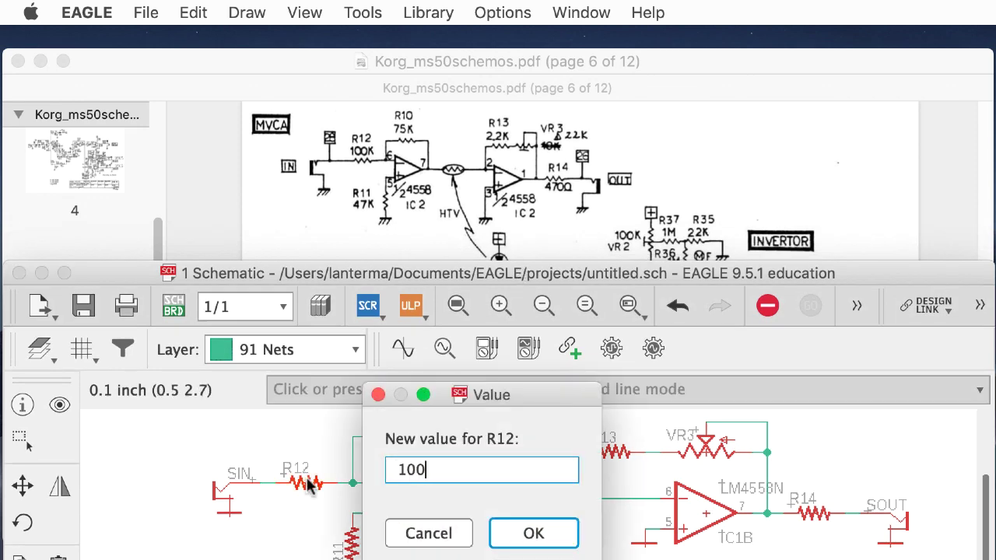
pyautogui.press('Return')
# Set the value of feedback resistor R10 to 75K
pyautogui.click(417, 434)
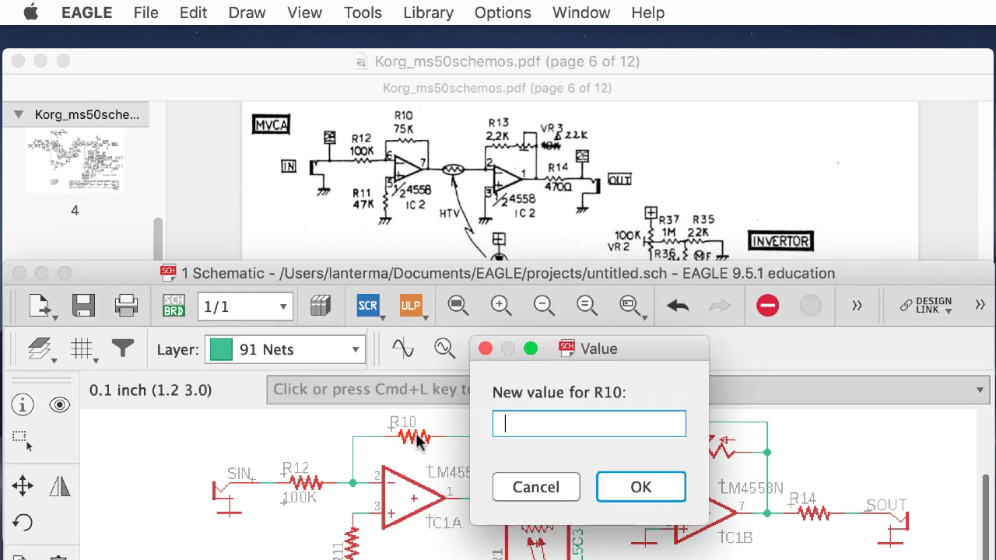
pyautogui.write('75K')
pyautogui.press('Return')
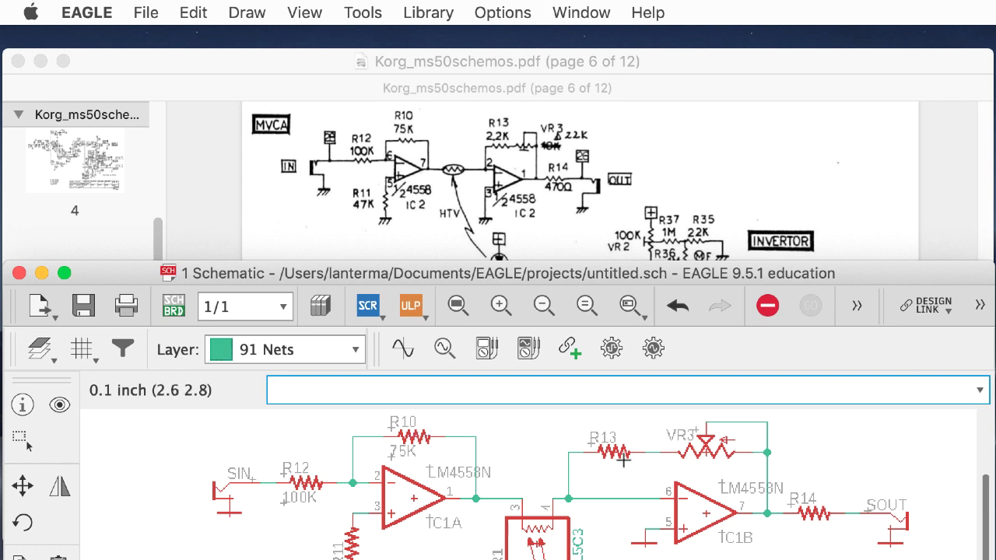
# Set the value of resistor R13 to 2K2, using the K in place of the decimal point
pyautogui.click(615, 457)
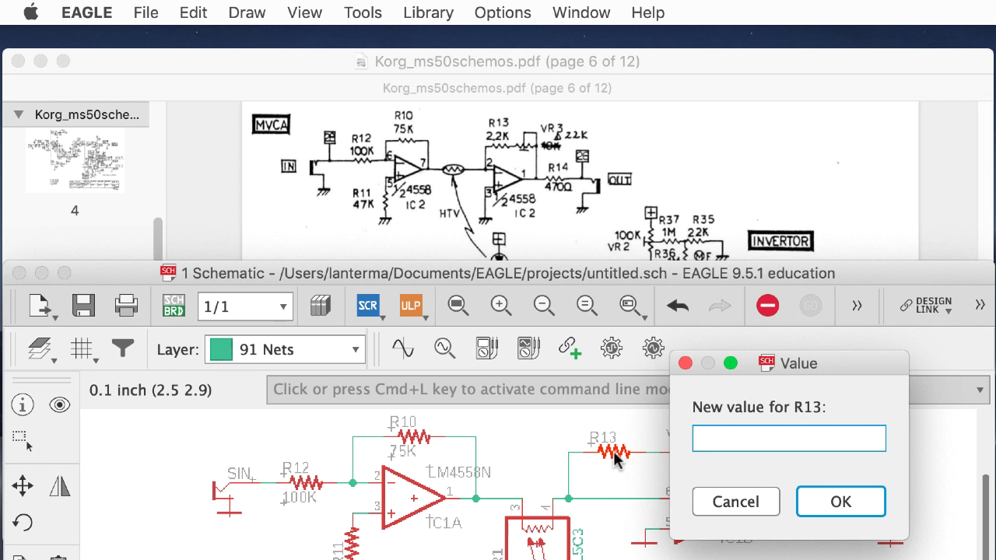
pyautogui.write('2K2   2.2K')
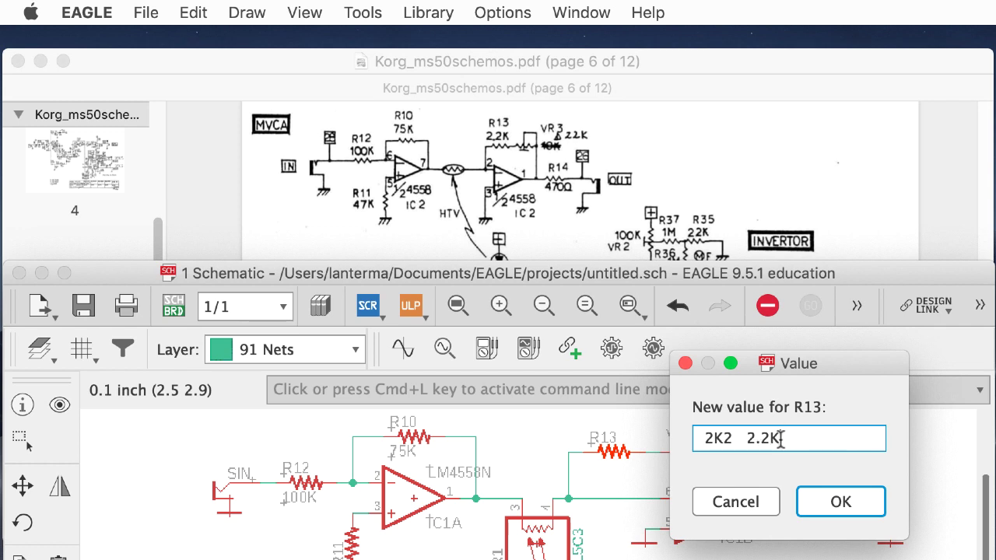
pyautogui.moveTo(780, 439); pyautogui.dragTo(744, 437)
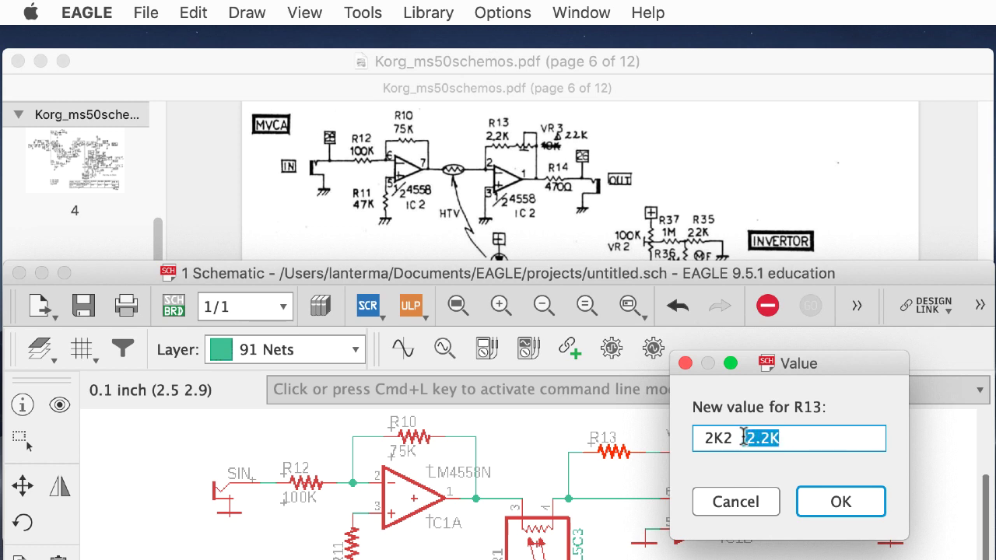
pyautogui.press('BackSpace')
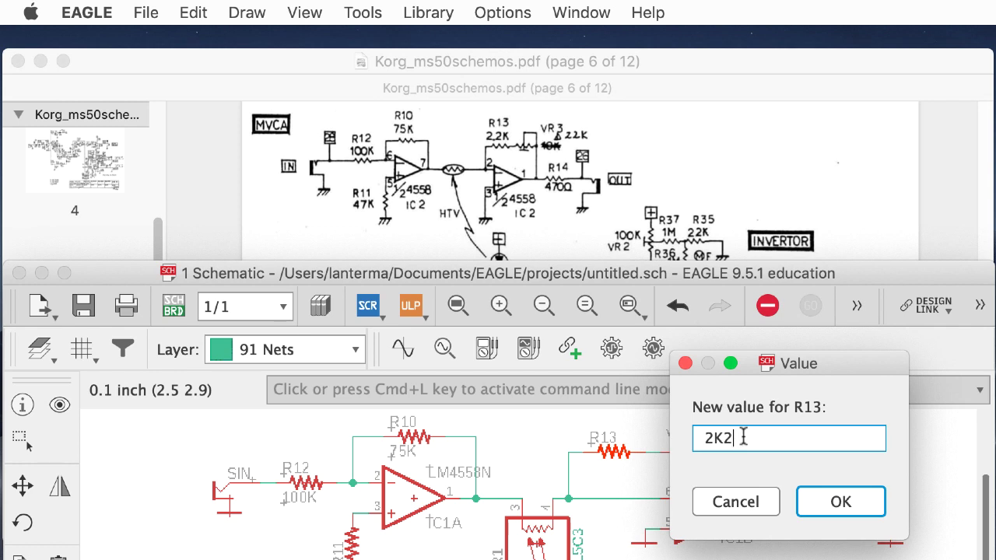
pyautogui.write('2.2K')
pyautogui.moveTo(738, 438); pyautogui.dragTo(806, 438)
pyautogui.click(806, 438)
pyautogui.write('-> 2')
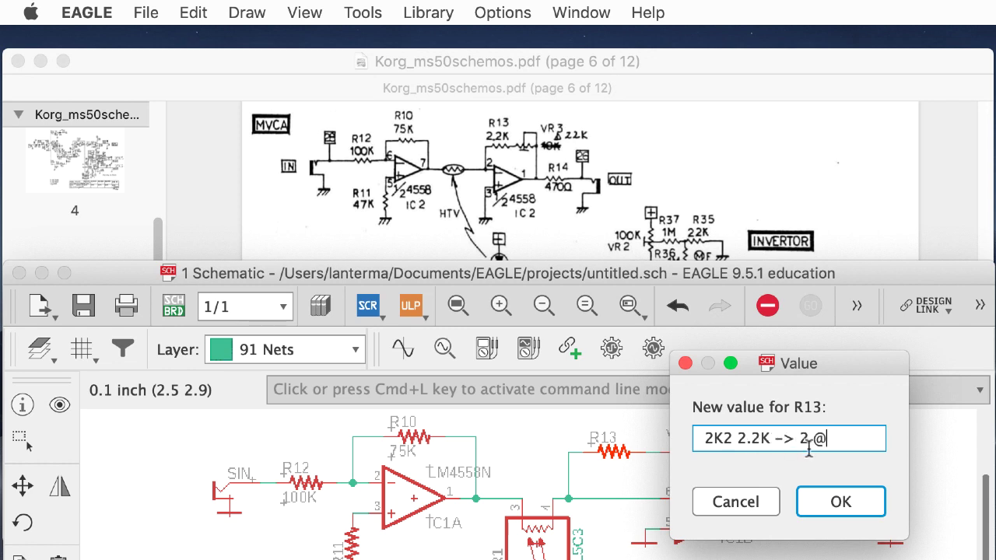
pyautogui.write(' 2K')
pyautogui.moveTo(845, 437); pyautogui.dragTo(735, 441)
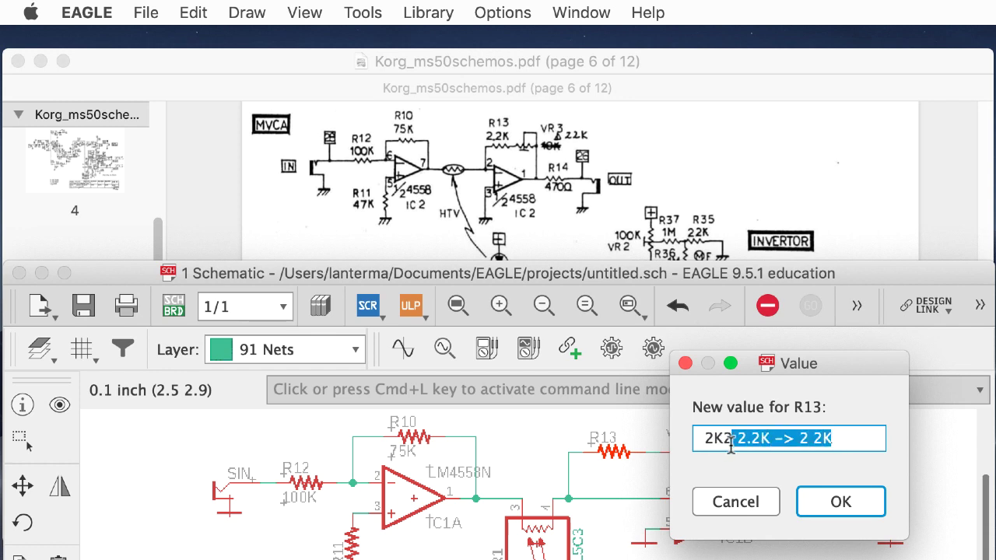
pyautogui.press('BackSpace')
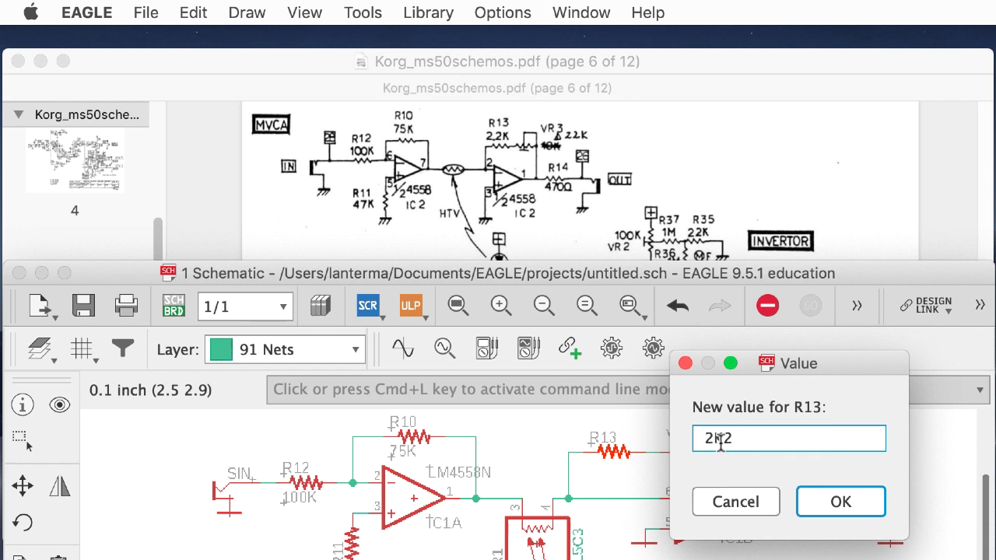
pyautogui.click(832, 514)
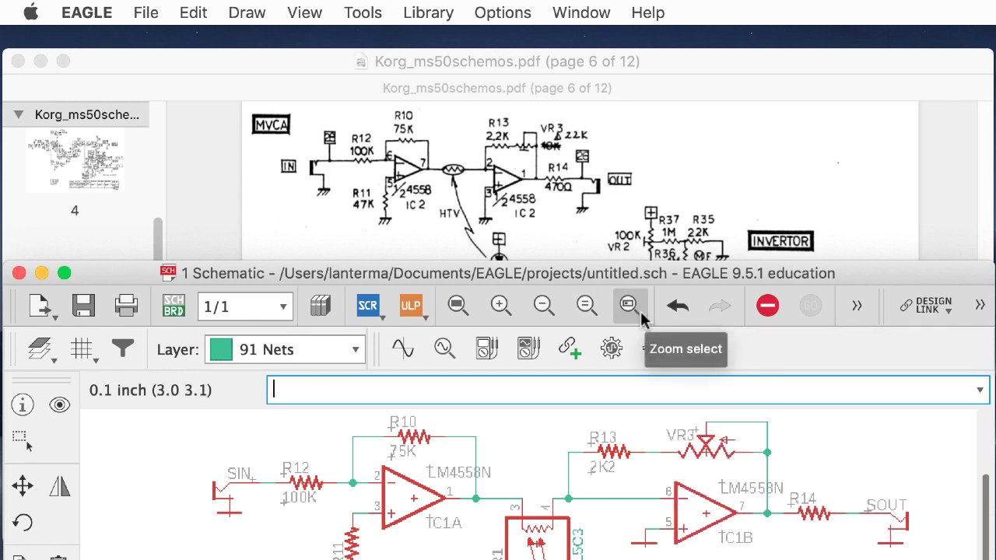
pyautogui.write('value')
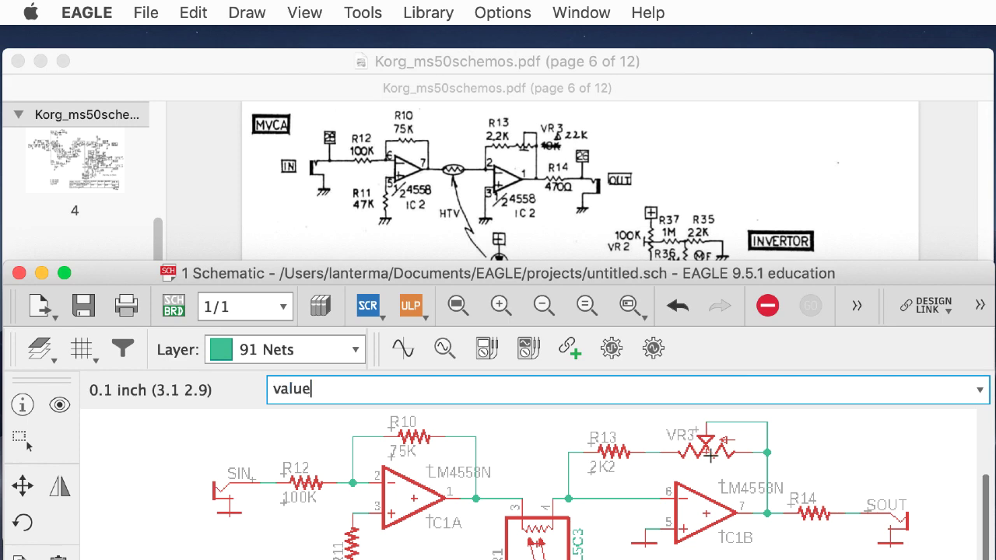
pyautogui.press('BackSpace')
pyautogui.press('BackSpace')
pyautogui.press('BackSpace')
pyautogui.press('BackSpace')
pyautogui.press('BackSpace')
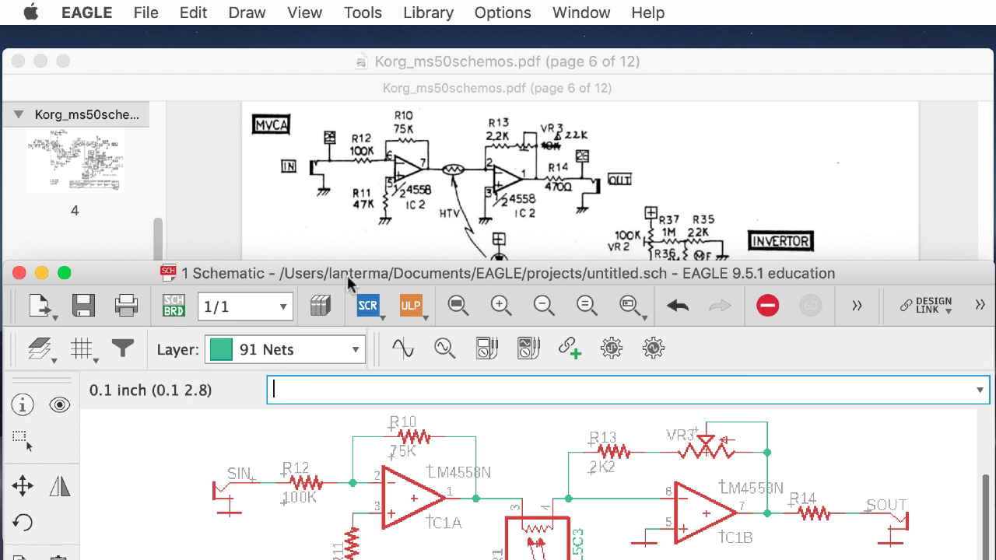
# Set the value of trimmer VR3 to 22K
pyautogui.moveTo(351, 273); pyautogui.dragTo(357, 110)
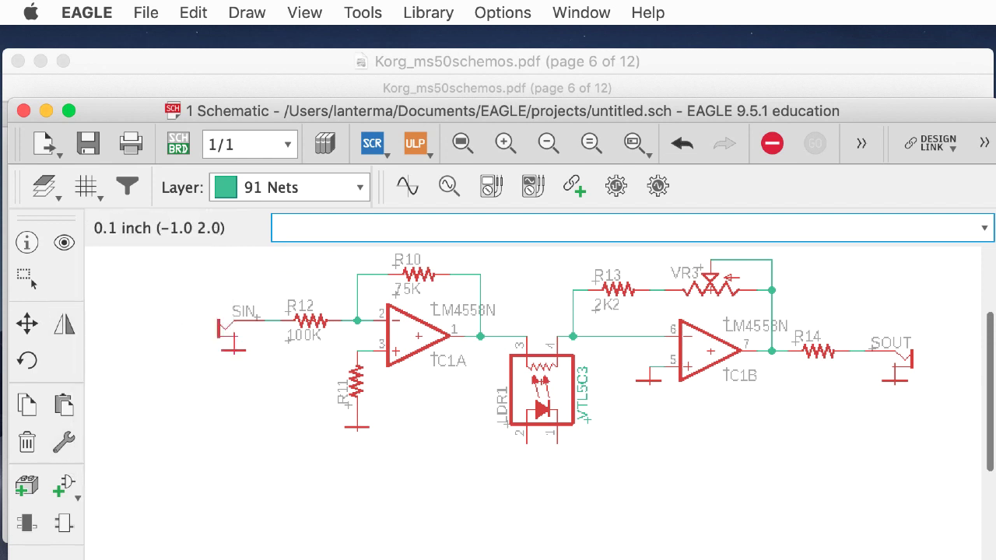
pyautogui.moveTo(70, 490)
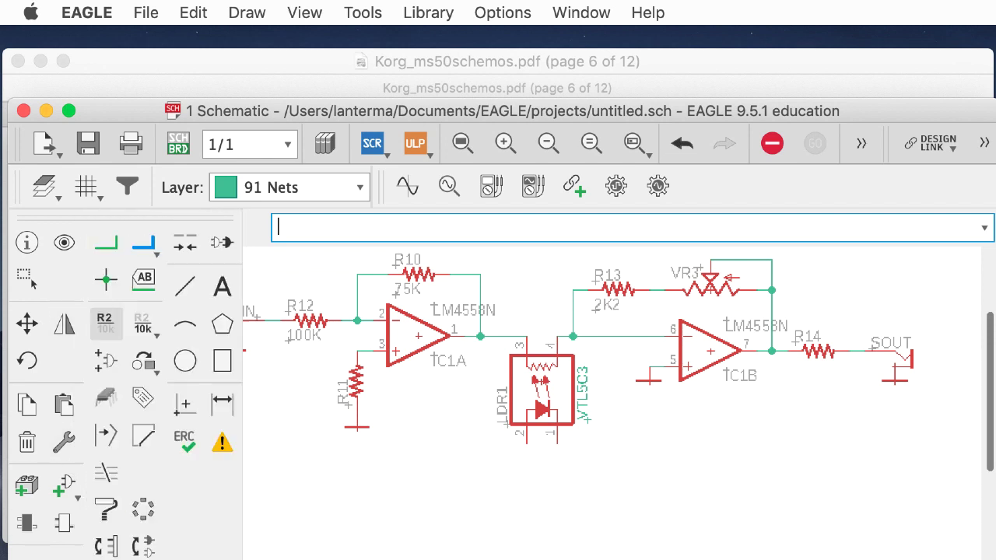
pyautogui.click(141, 330)
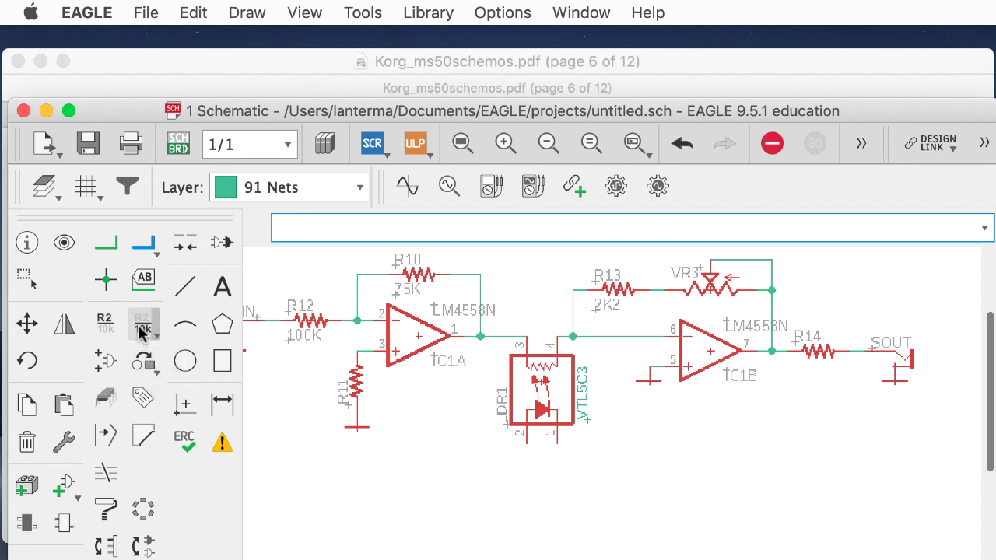
pyautogui.click(712, 293)
pyautogui.write('22')
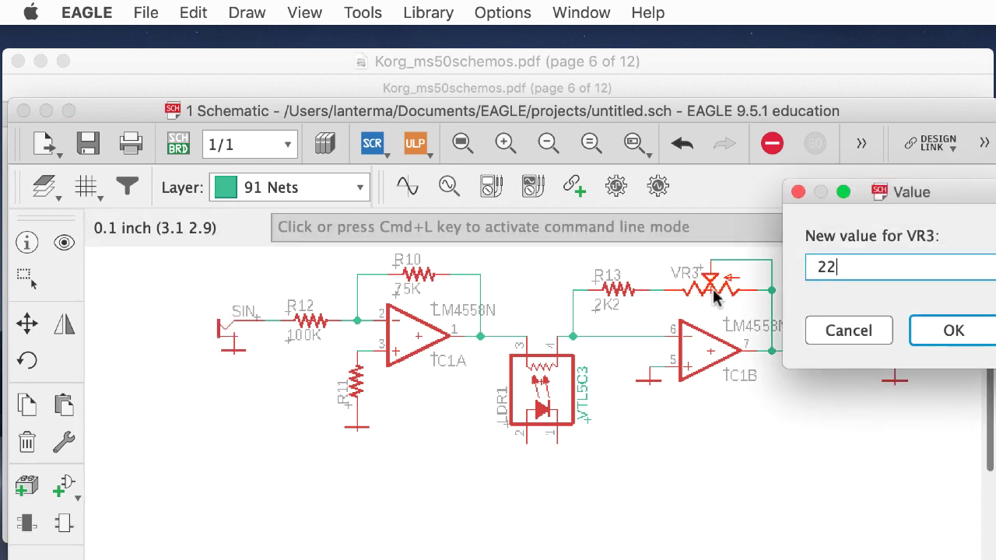
pyautogui.write('K')
pyautogui.press('Return')
pyautogui.moveTo(778, 117); pyautogui.dragTo(770, 144)
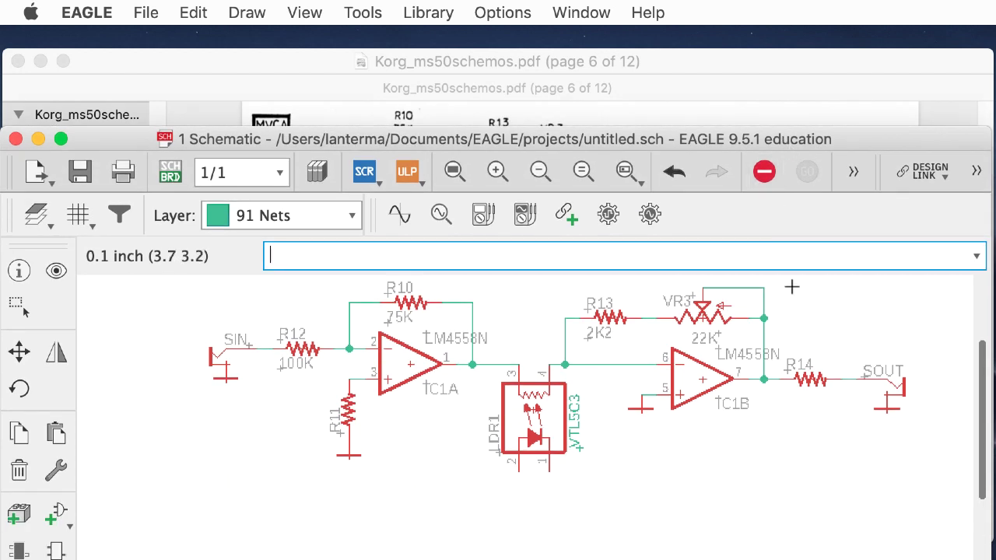
# Set the value of output resistor R14 to 470R
pyautogui.click(811, 378)
pyautogui.write('470R')
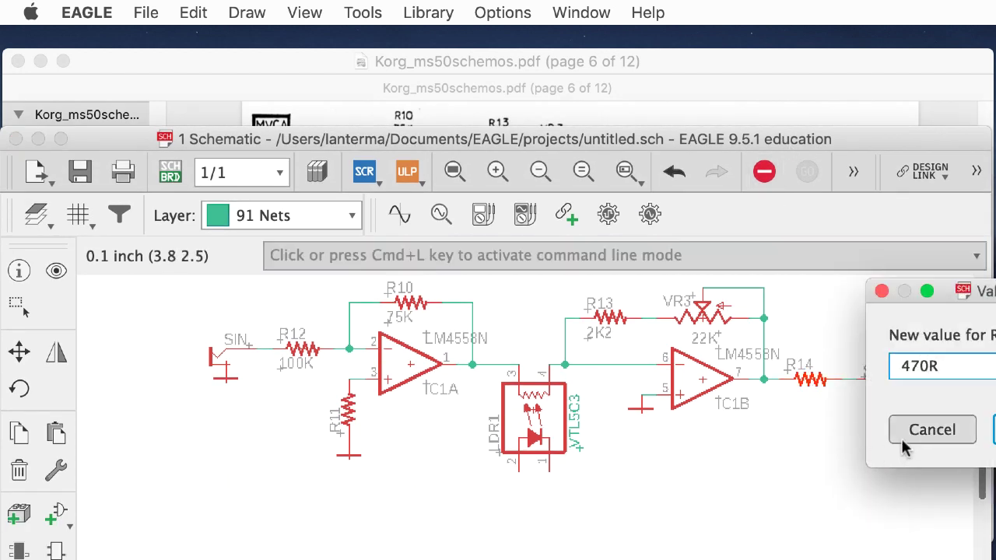
pyautogui.press('BackSpace')
pyautogui.press('BackSpace')
pyautogui.write('K')
pyautogui.press('BackSpace')
pyautogui.write('R')
pyautogui.press('BackSpace')
pyautogui.write('M')
pyautogui.press('BackSpace')
pyautogui.press('BackSpace')
pyautogui.write('R')
pyautogui.press('Return')
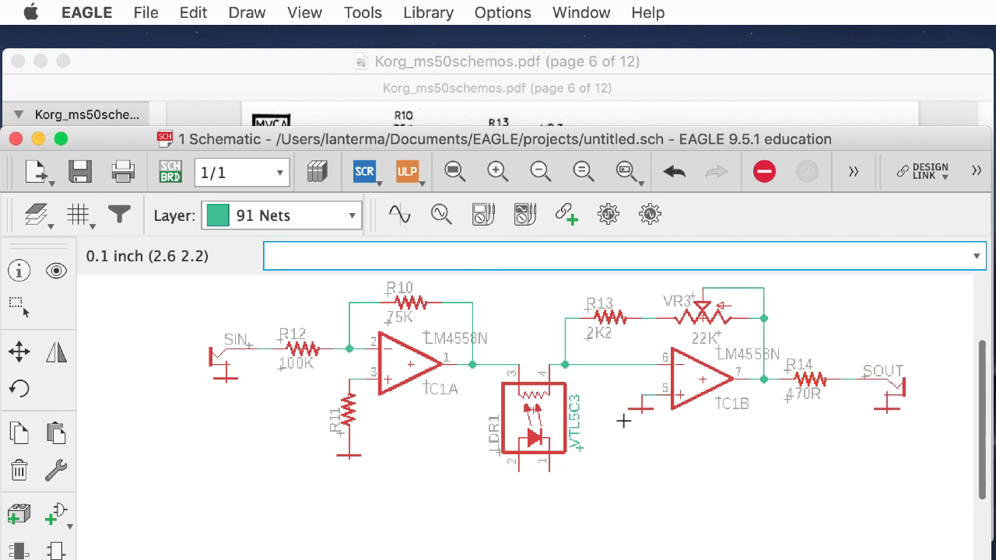
pyautogui.moveTo(532, 139); pyautogui.dragTo(544, 52)
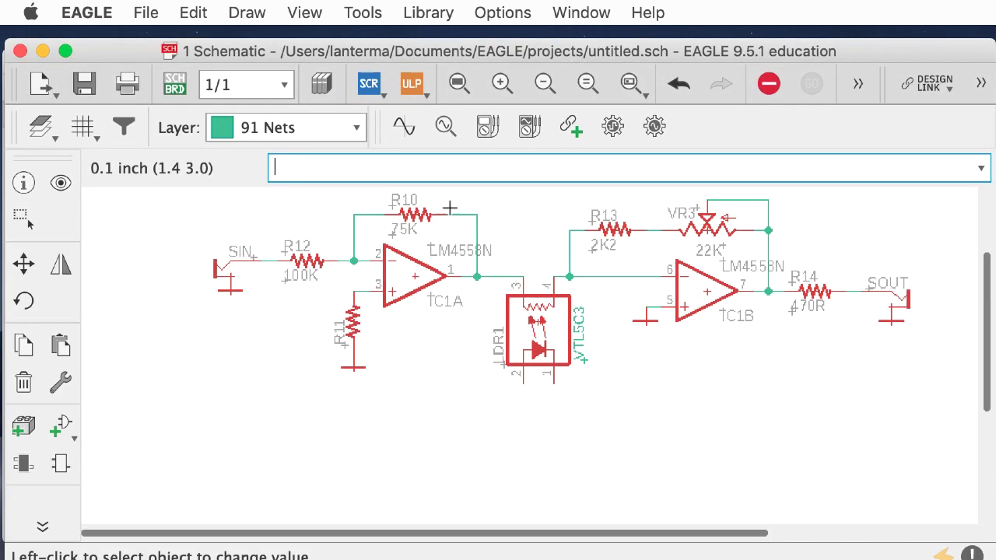
# Set the value of resistor R11 to 47K
pyautogui.click(356, 325)
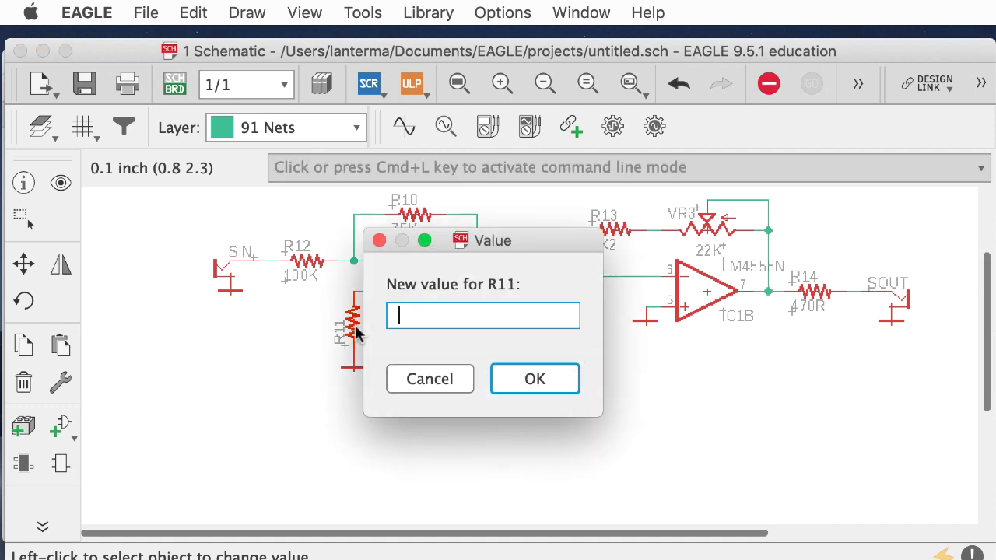
pyautogui.write('47K')
pyautogui.press('Return')
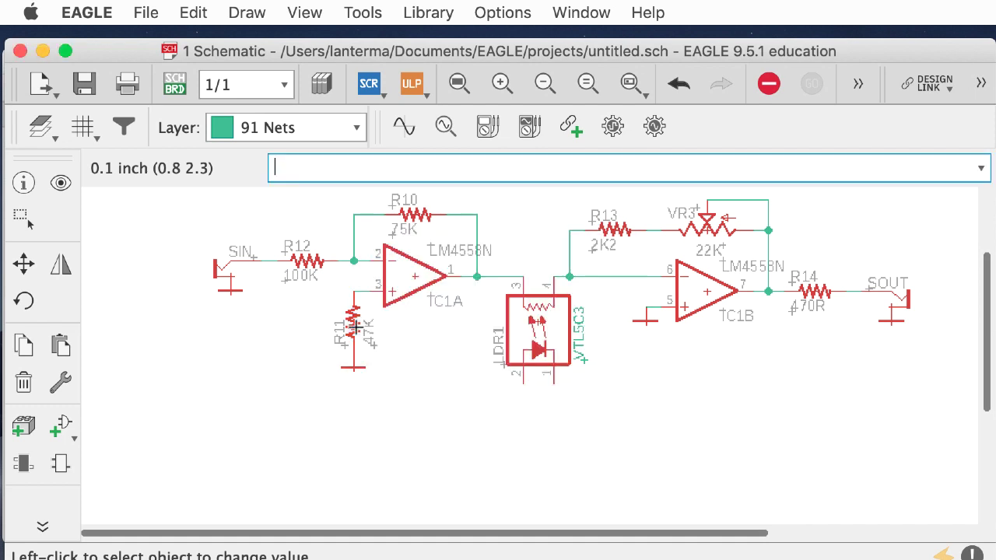
# Rearrange the labels of op-amp IC1B so its name sits above the triangle and its LM4558N value below it
pyautogui.click(23, 264)
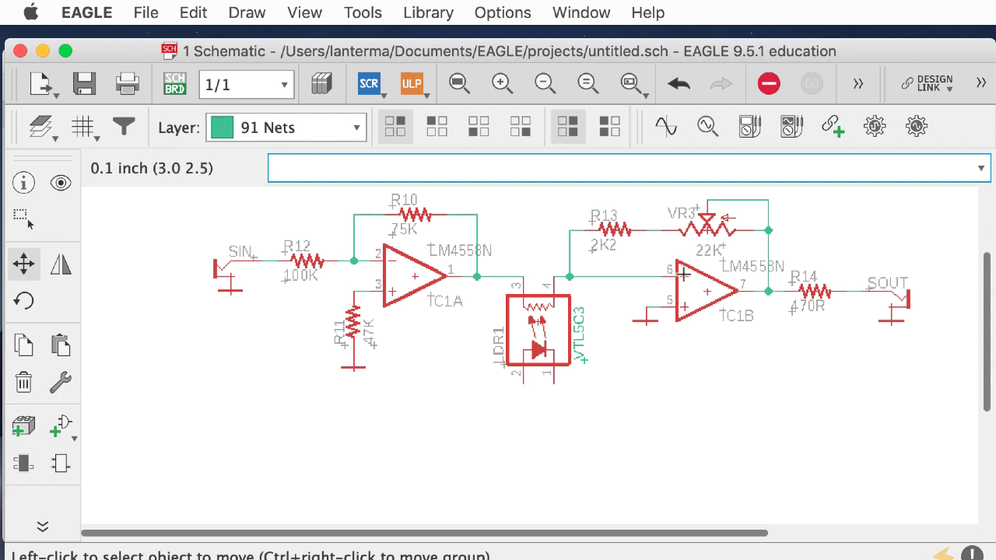
pyautogui.click(721, 264)
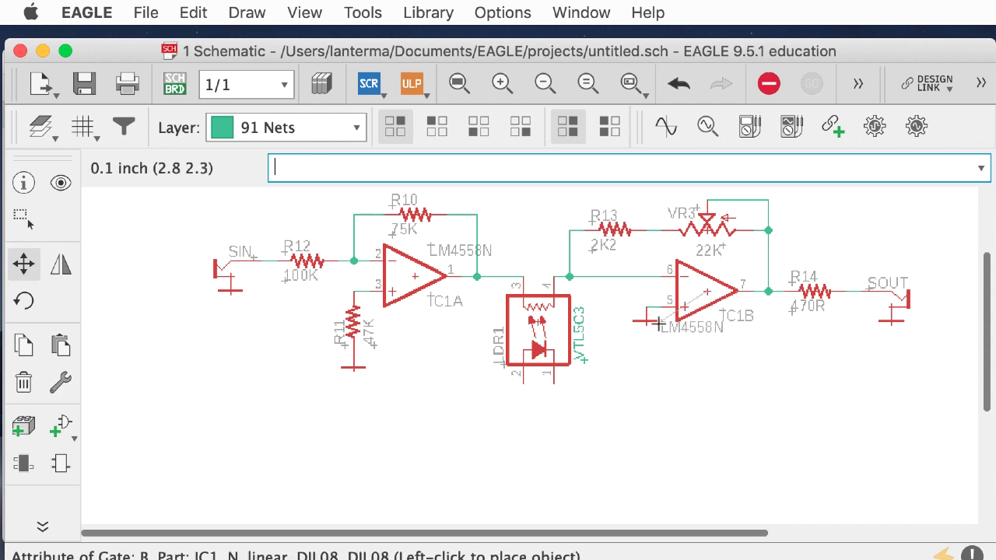
pyautogui.press('alt')
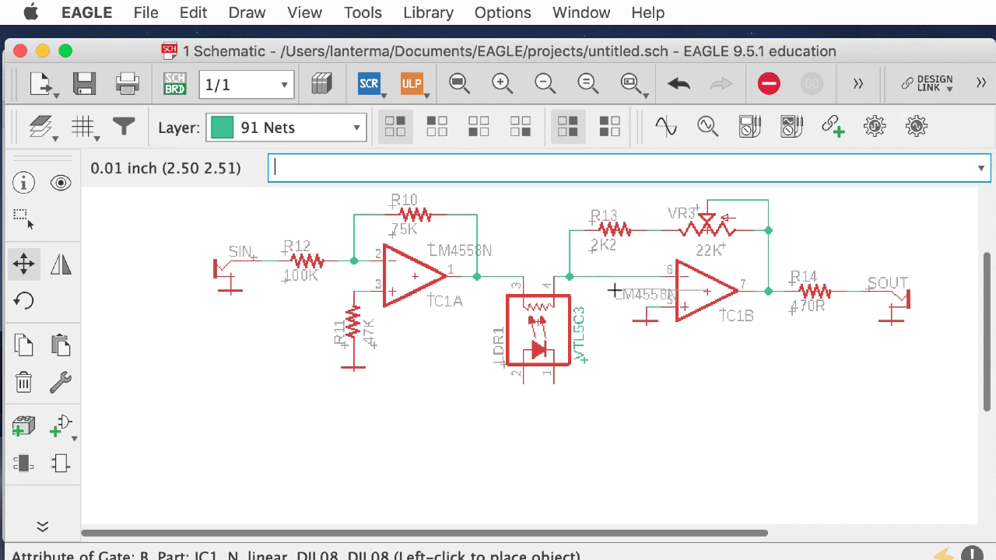
pyautogui.keyDown('alt'); pyautogui.click(611, 286); pyautogui.keyUp('alt')
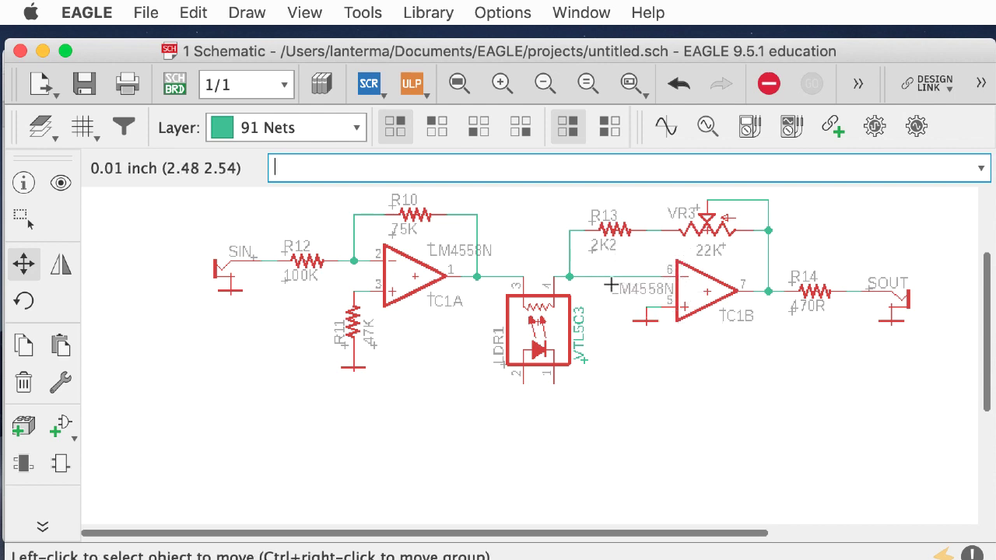
pyautogui.click(729, 316)
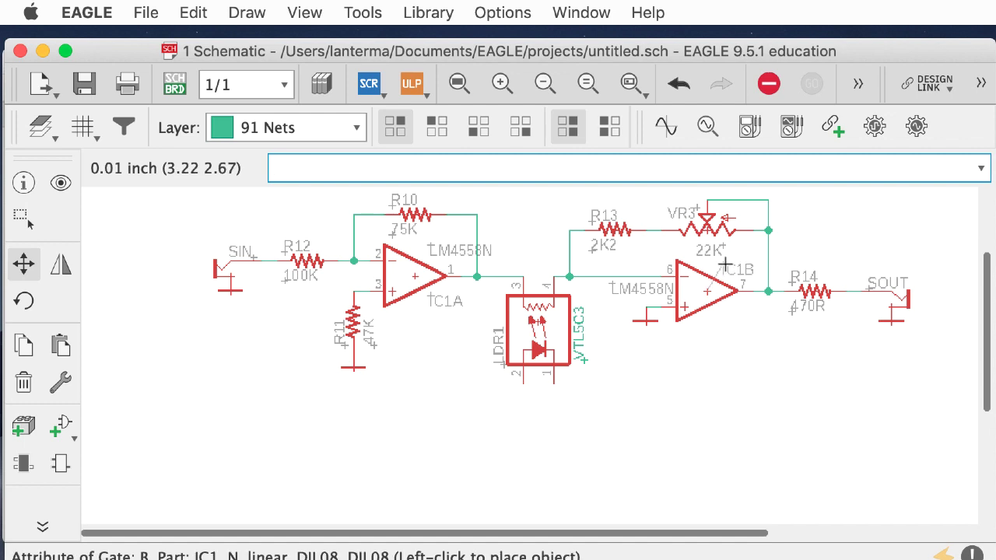
pyautogui.click(720, 269)
pyautogui.click(616, 282)
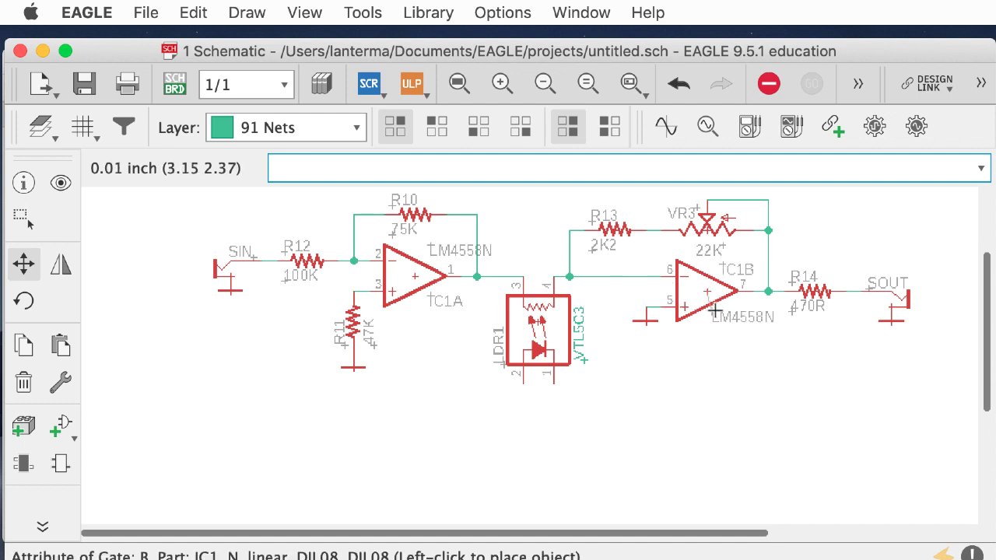
pyautogui.keyDown('alt'); pyautogui.click(712, 310); pyautogui.keyUp('alt')
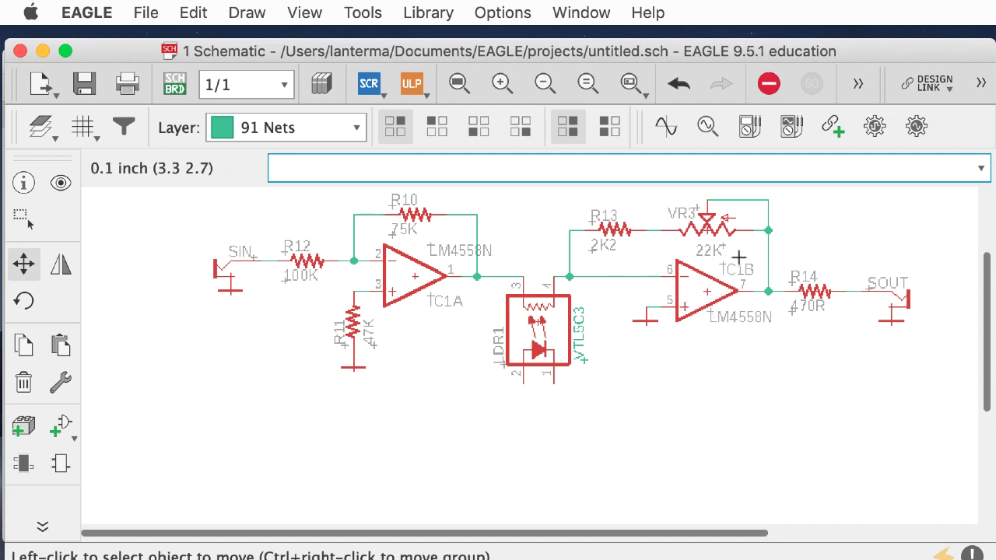
pyautogui.click(713, 310)
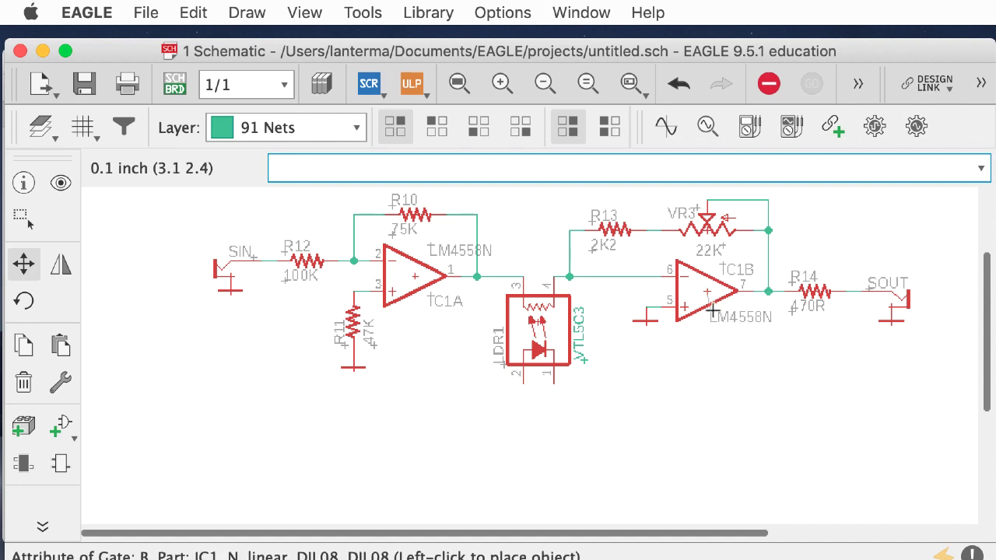
pyautogui.keyDown('alt'); pyautogui.click(713, 310); pyautogui.keyUp('alt')
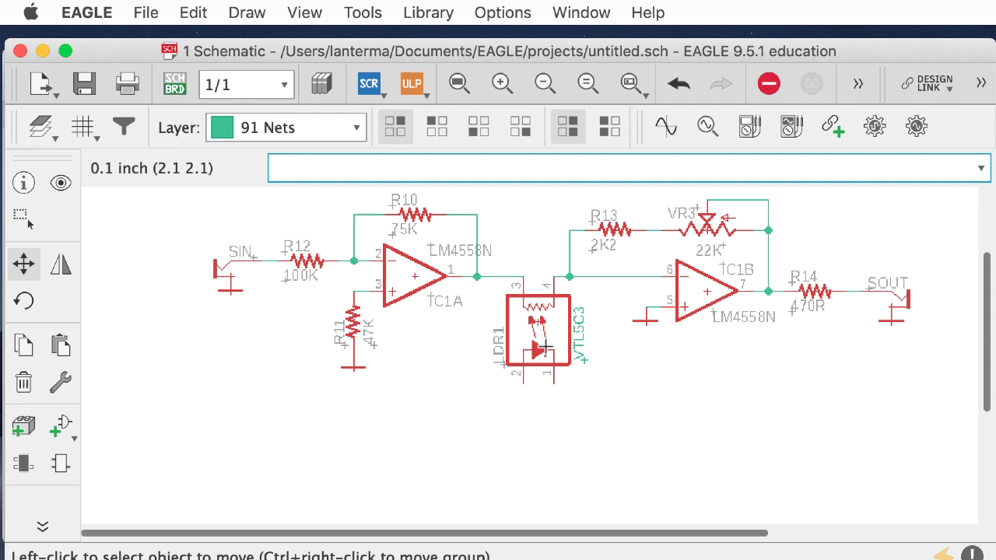
# Rearrange the labels of op-amp IC1A so its name sits above the triangle and its LM4558N value below it
pyautogui.click(429, 249)
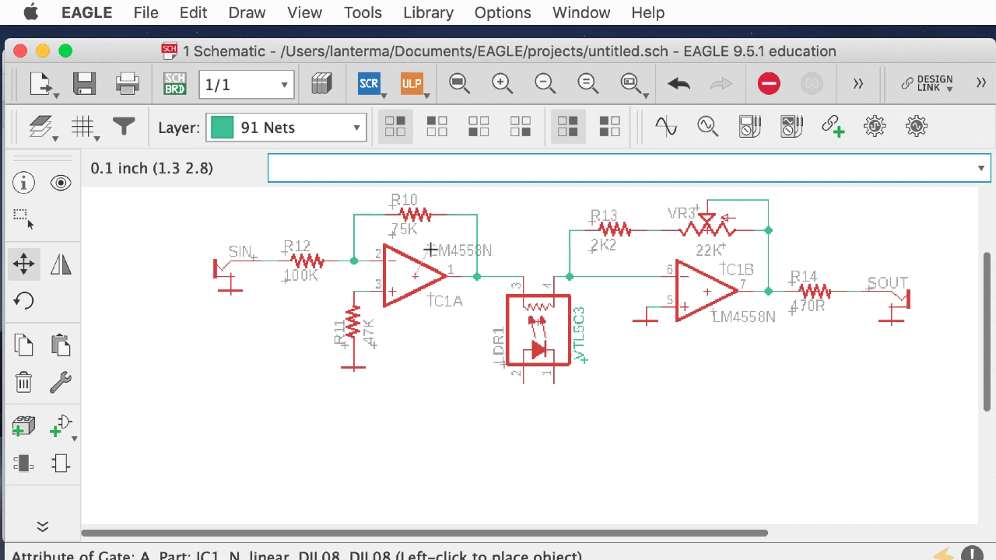
pyautogui.click(417, 326)
pyautogui.click(430, 297)
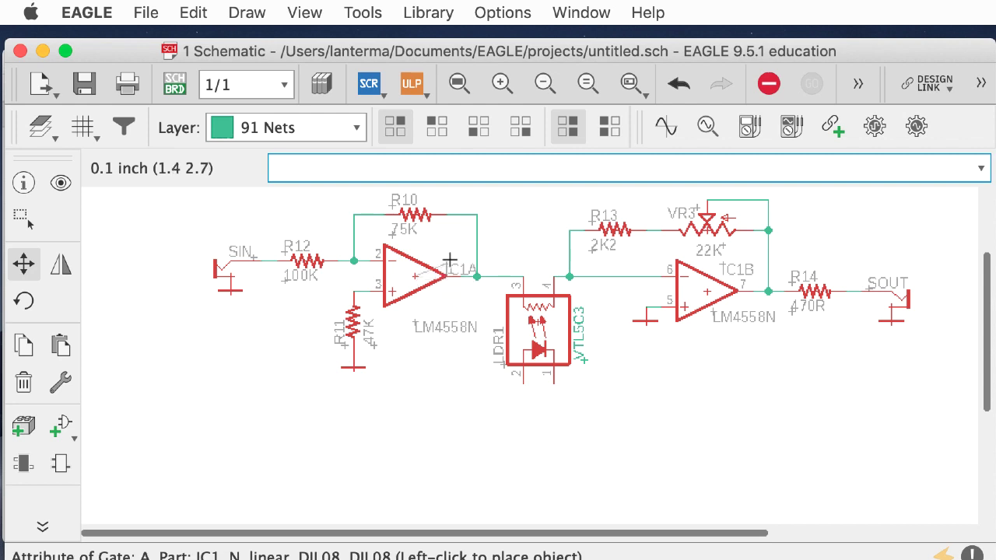
pyautogui.keyDown('alt'); pyautogui.click(430, 247); pyautogui.keyUp('alt')
pyautogui.click(419, 318)
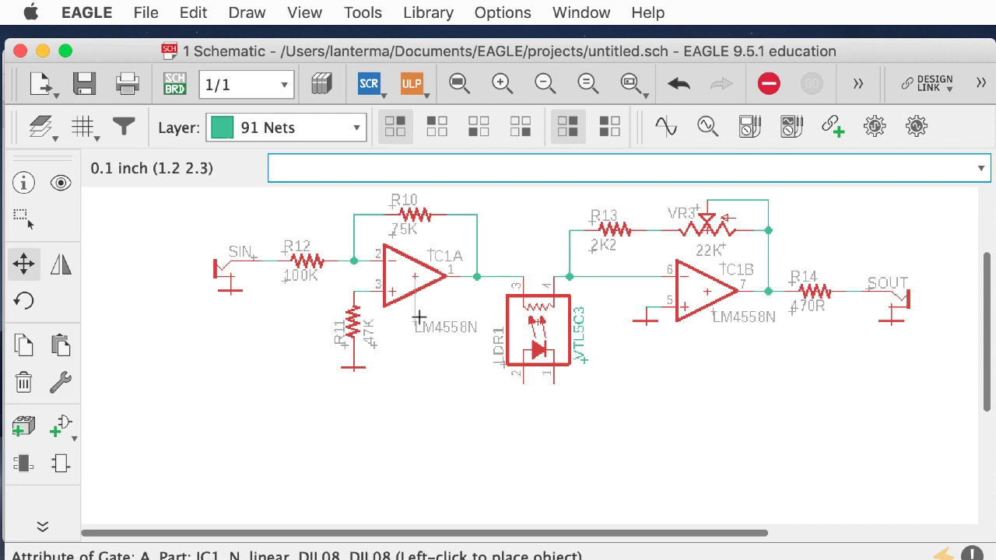
pyautogui.keyDown('alt'); pyautogui.click(422, 293); pyautogui.keyUp('alt')
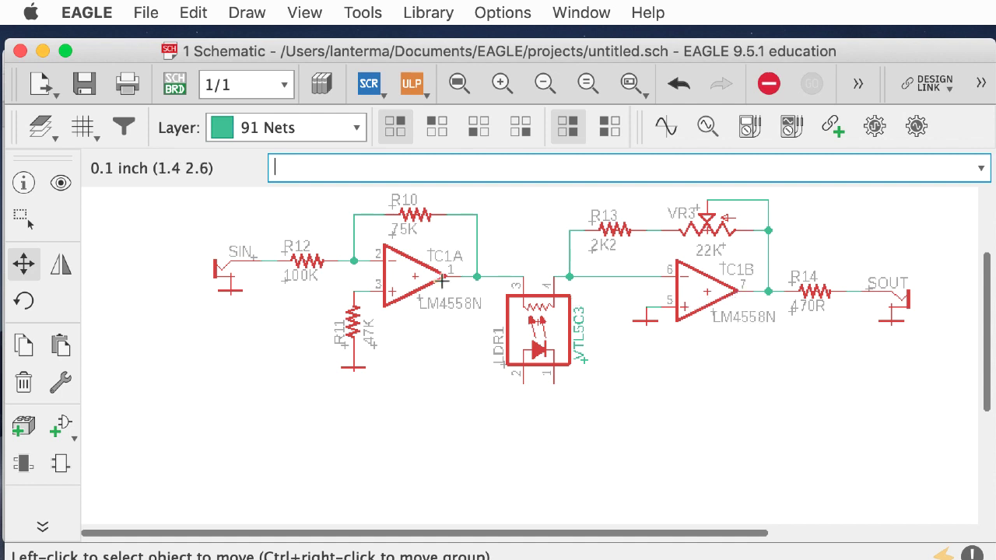
pyautogui.write('s')
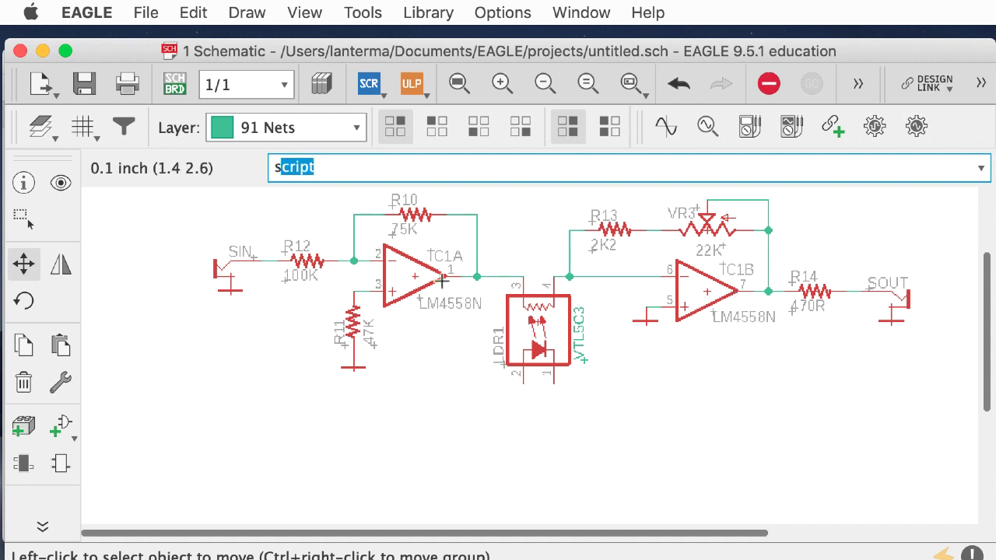
pyautogui.write('wap')
pyautogui.press('Return')
pyautogui.click(486, 311)
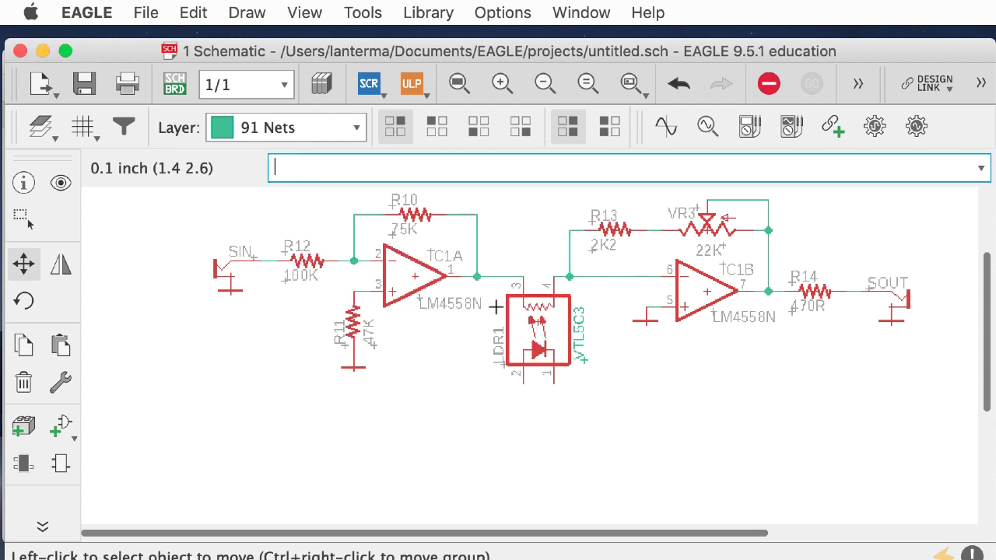
pyautogui.write('swap')
pyautogui.press('Return')
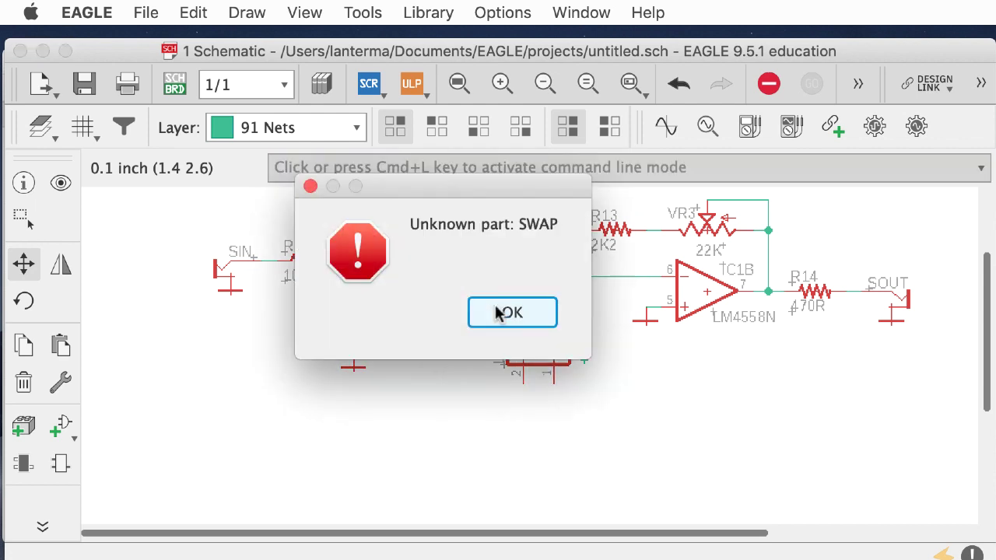
pyautogui.click(495, 306)
# Swap the op-amp gates IC1A and IC1B with each other and swap them back again
pyautogui.write('gate')
pyautogui.press('Return')
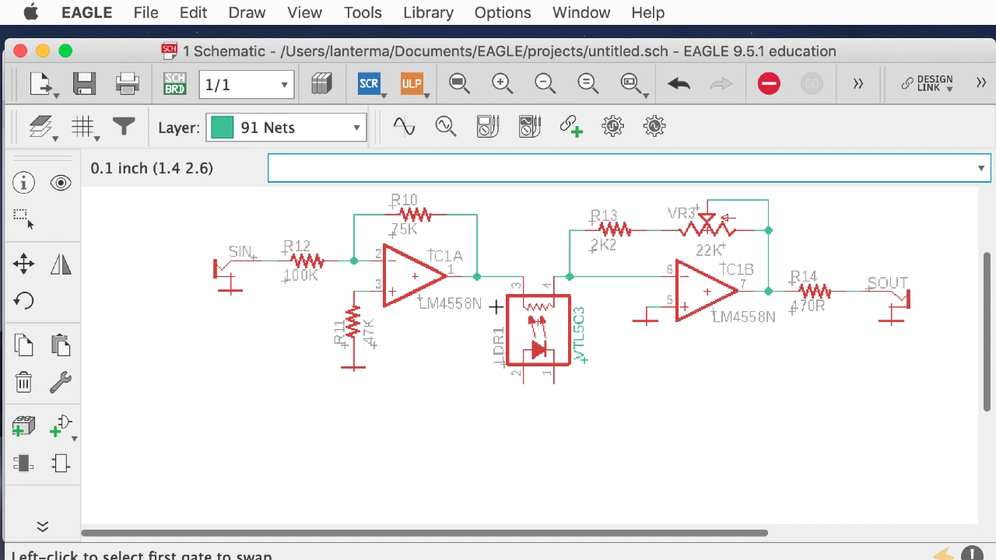
pyautogui.click(415, 274)
pyautogui.click(704, 291)
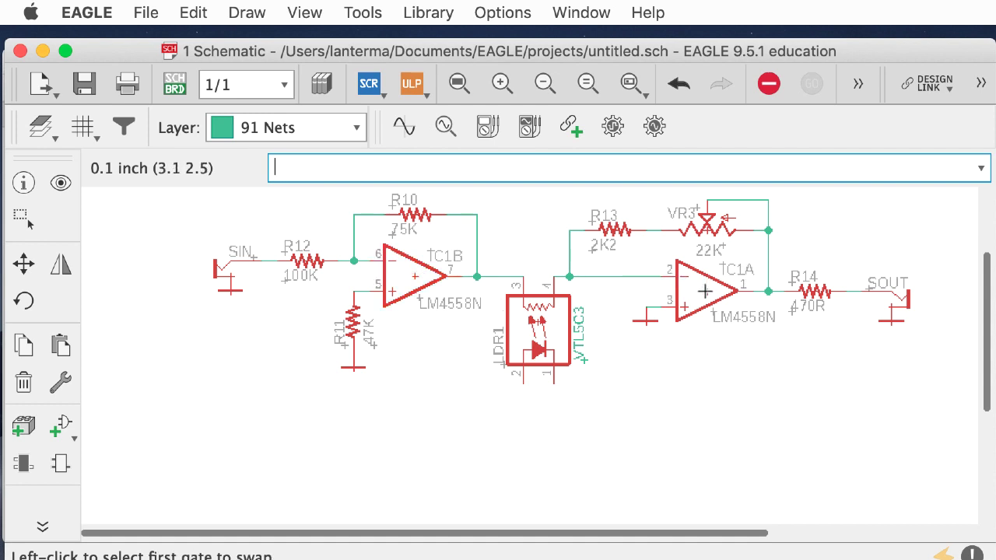
pyautogui.click(413, 276)
pyautogui.click(704, 289)
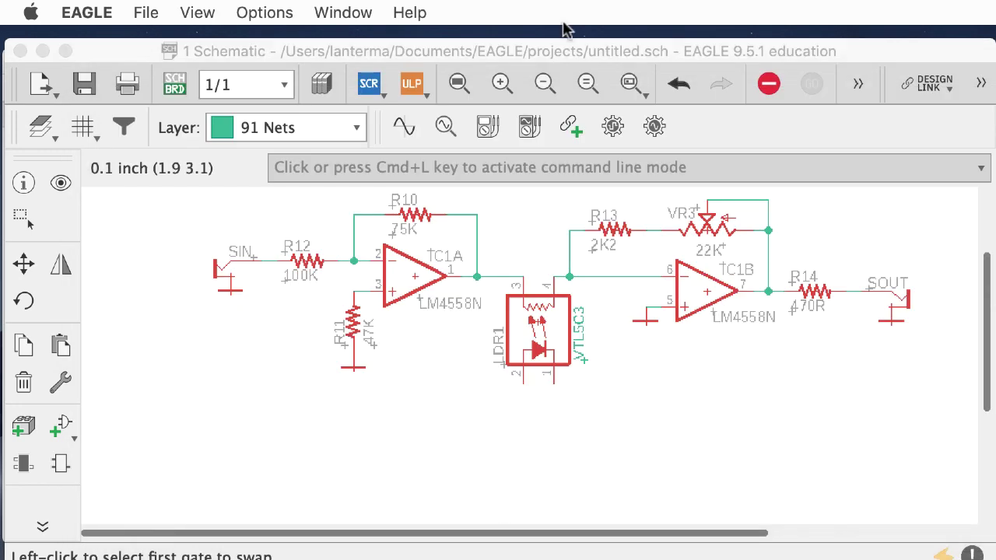
# Place a copy of the SIN input jack in the empty area below the original, for the control input
pyautogui.moveTo(562, 51); pyautogui.dragTo(564, 417)
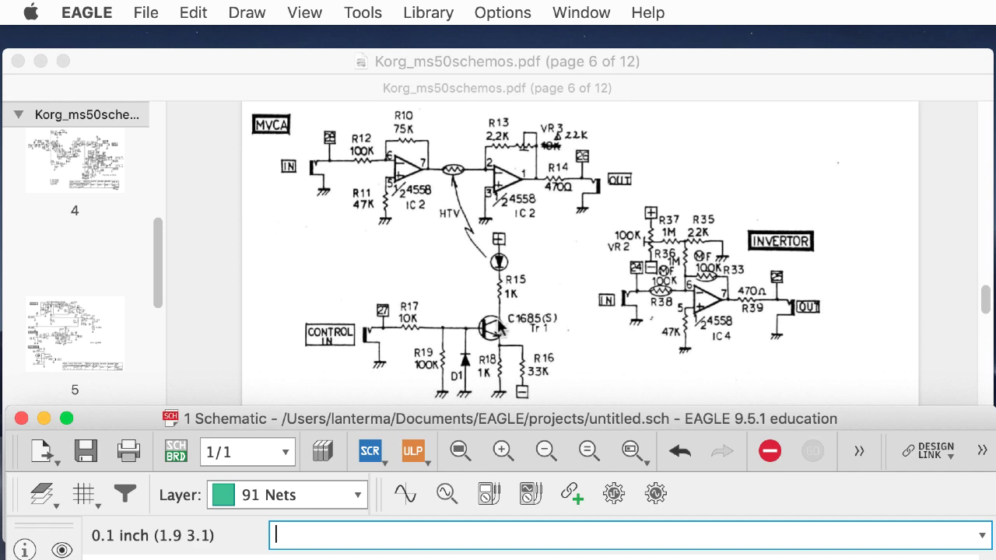
pyautogui.moveTo(431, 418); pyautogui.dragTo(614, 6)
pyautogui.write('copy')
pyautogui.press('Return')
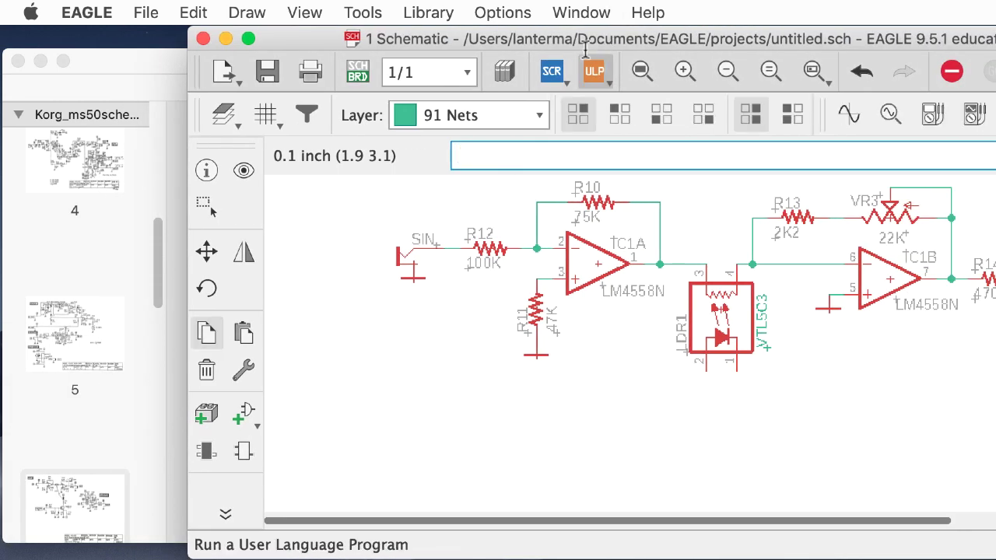
pyautogui.click(412, 263)
pyautogui.click(425, 470)
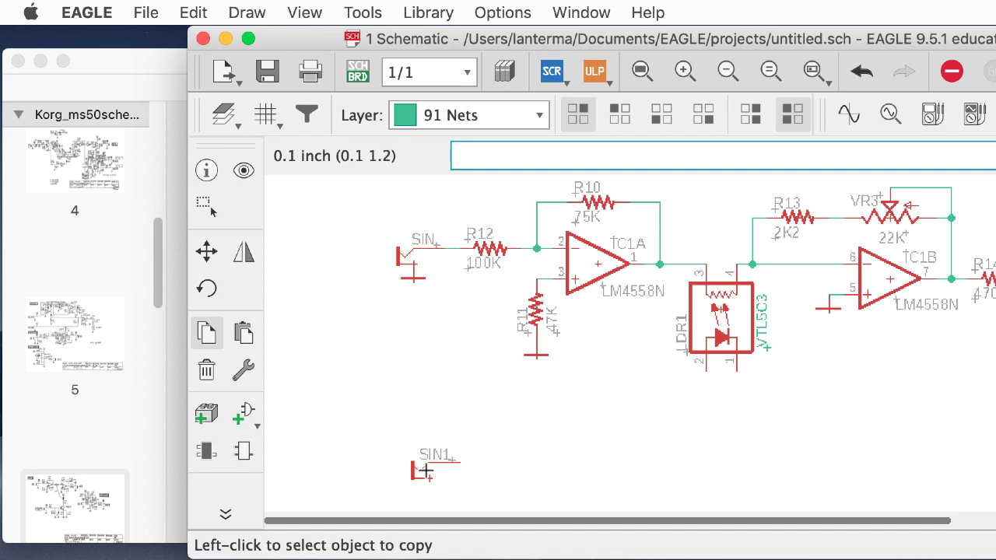
pyautogui.write('co')
pyautogui.press('BackSpace')
pyautogui.press('BackSpace')
pyautogui.press('BackSpace')
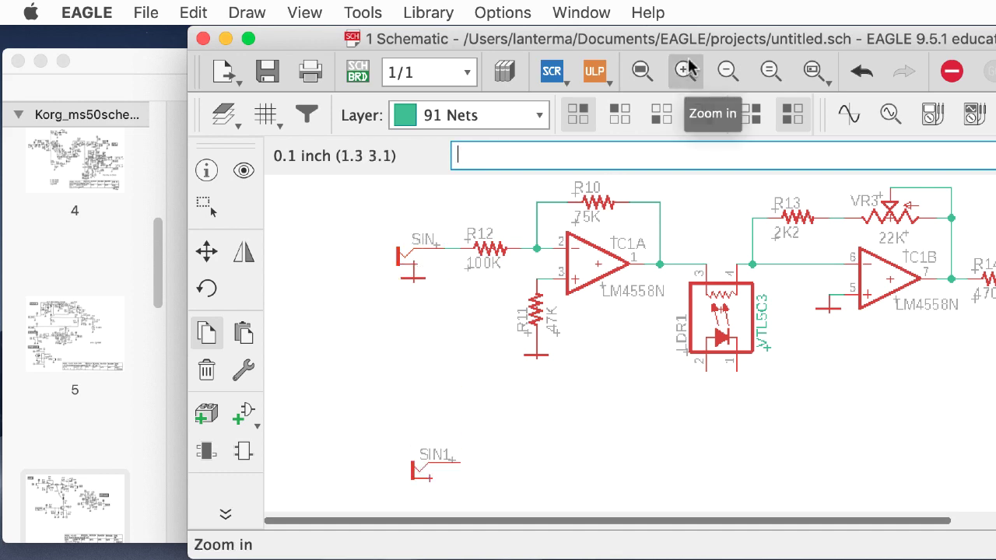
# Place a copy of the SOUT output jack in the empty area below the second op-amp
pyautogui.moveTo(703, 37); pyautogui.dragTo(527, 37)
pyautogui.click(908, 288)
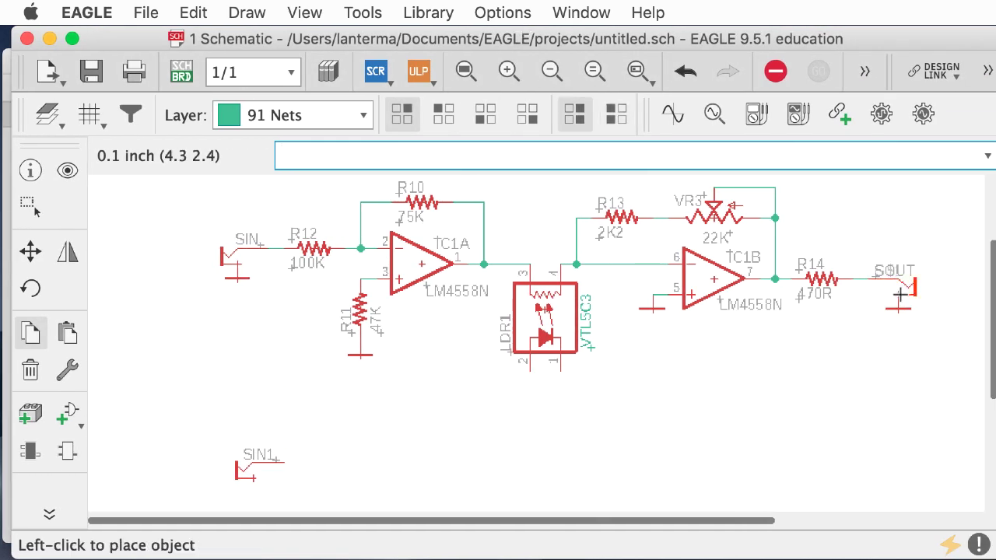
pyautogui.click(692, 466)
# Copy the ground symbol under SOUT onto the ground pins of the copied output jack and the copied input jack
pyautogui.click(898, 308)
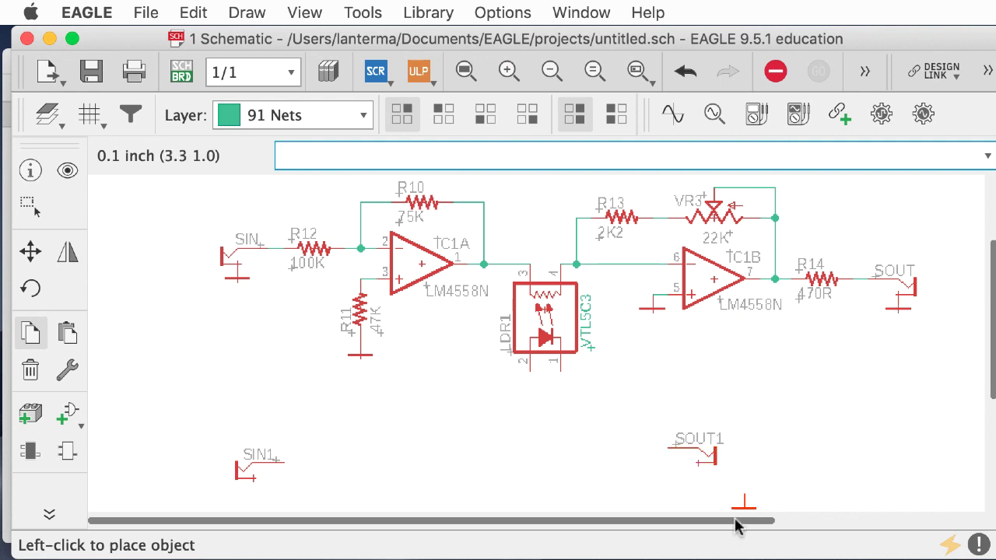
pyautogui.click(697, 482)
pyautogui.click(698, 482)
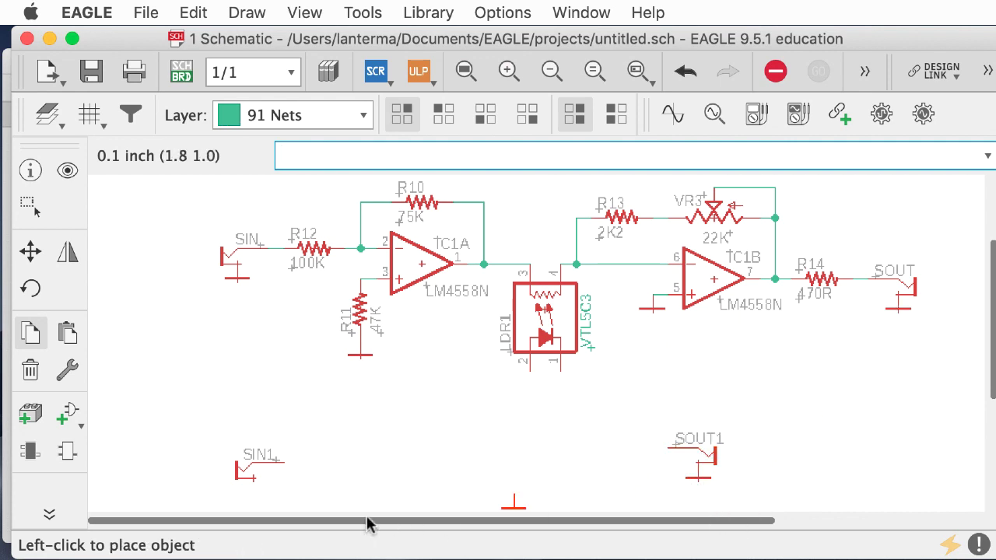
pyautogui.click(252, 493)
# Rename the copied input jack SIN1 as CIN
pyautogui.press('Return')
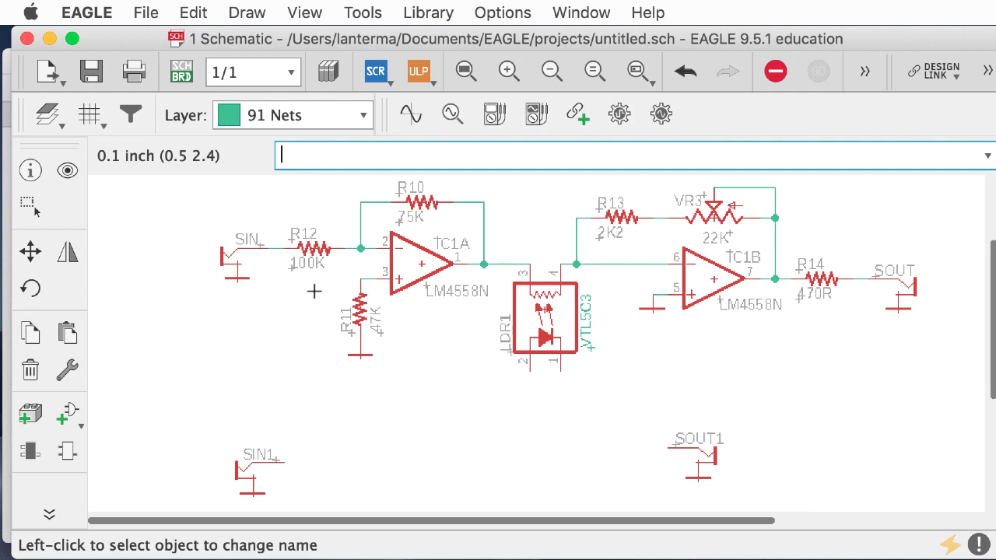
pyautogui.click(255, 475)
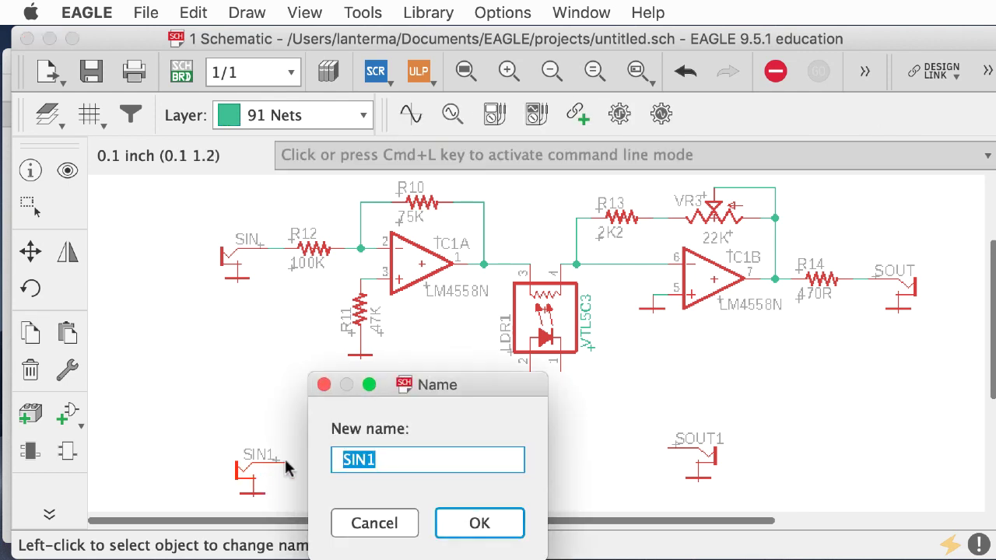
pyautogui.write('CV')
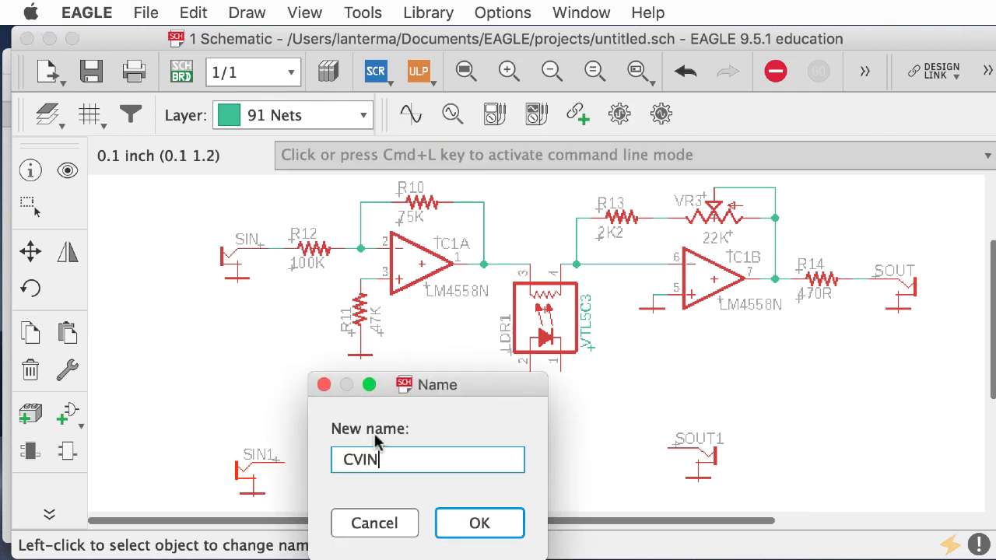
pyautogui.write('IN')
pyautogui.moveTo(588, 39); pyautogui.dragTo(620, 74)
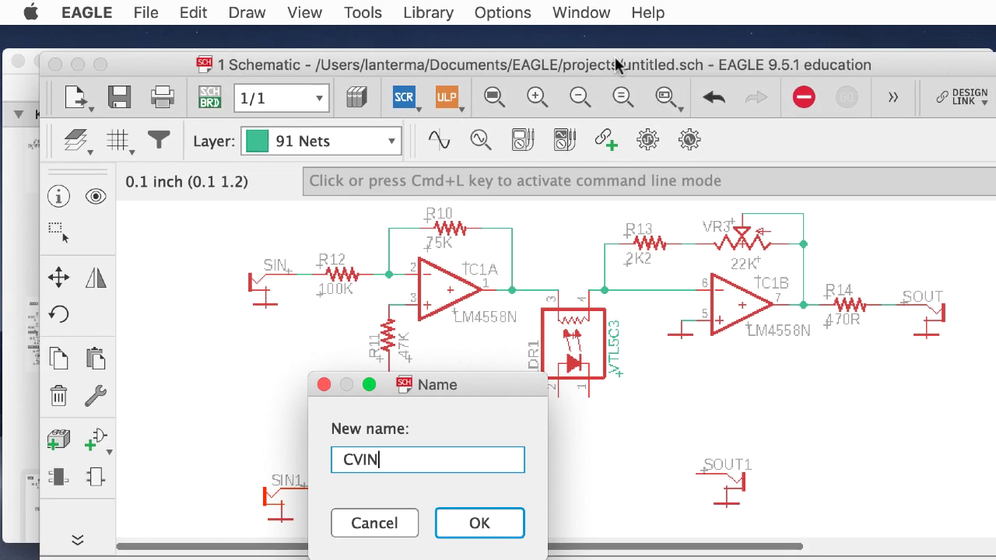
pyautogui.moveTo(355, 459); pyautogui.dragTo(389, 455)
pyautogui.write('I')
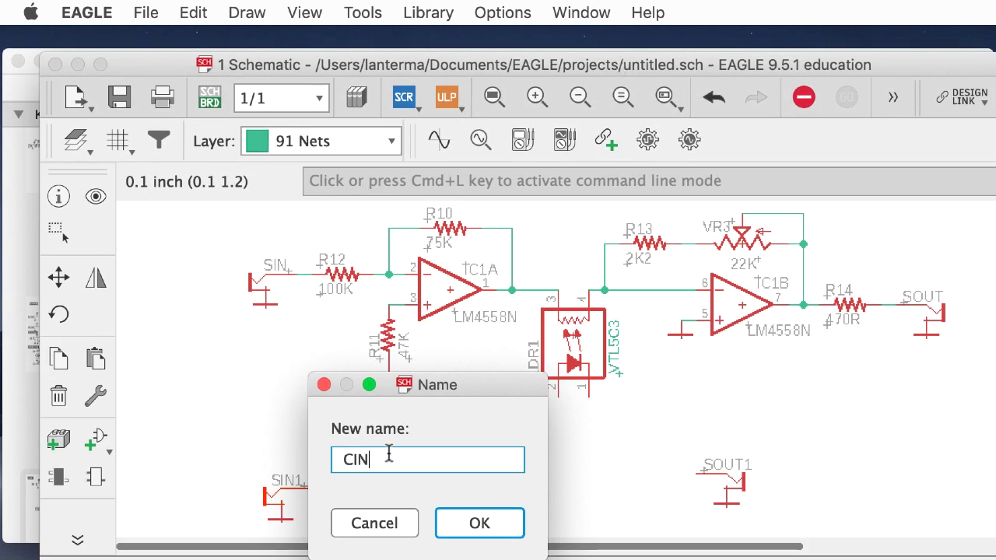
pyautogui.write('N')
pyautogui.click(474, 524)
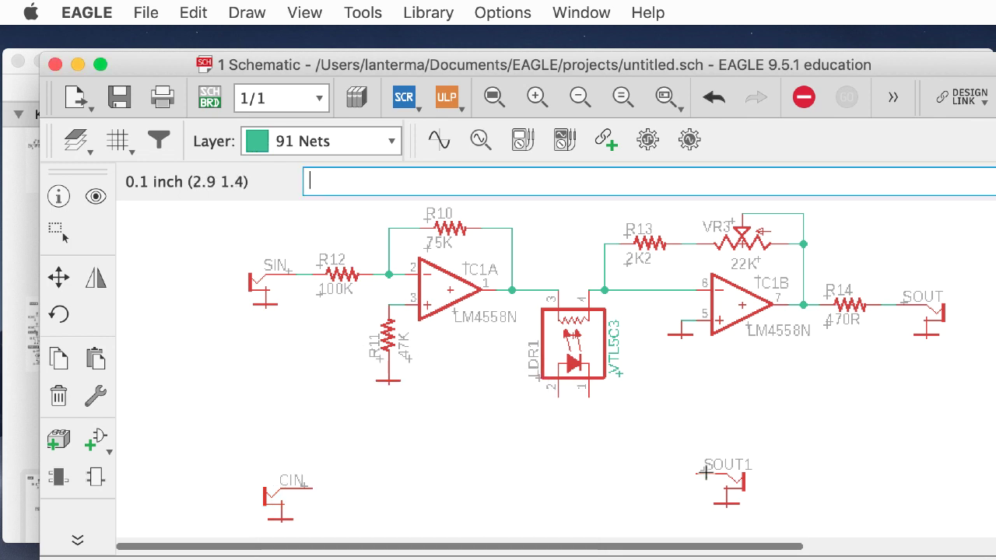
# Rename the copied output jack SOUT1 as COUT
pyautogui.click(727, 490)
pyautogui.write('COUT')
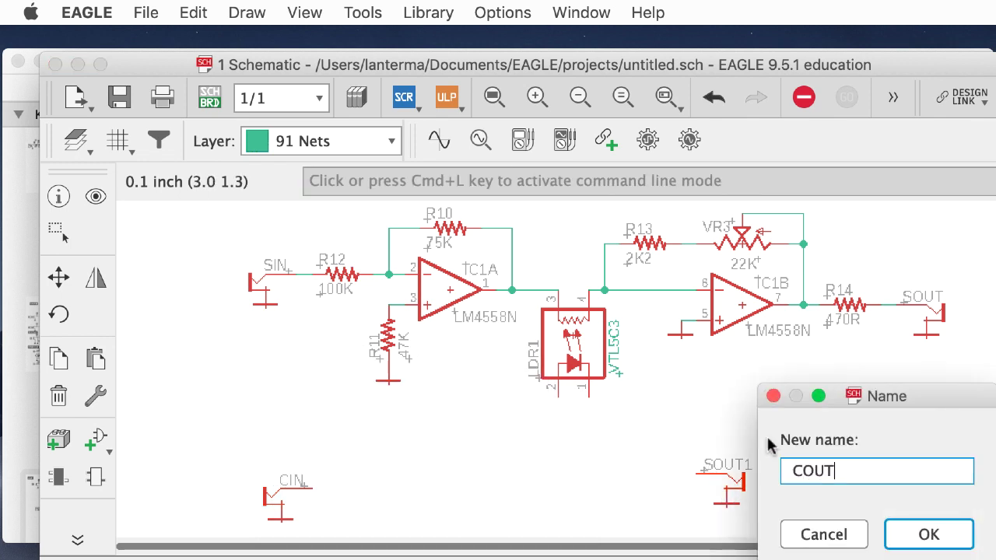
pyautogui.click(928, 535)
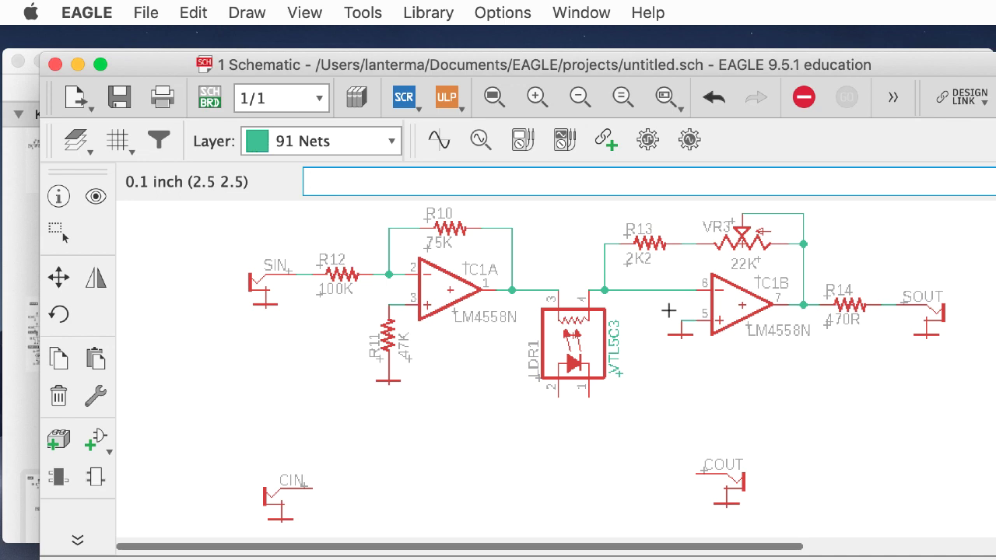
# Check the MVCA reference schematic behind the window, and move the ground symbol under R11 down by 0.1 inch
pyautogui.moveTo(464, 65); pyautogui.dragTo(394, 404)
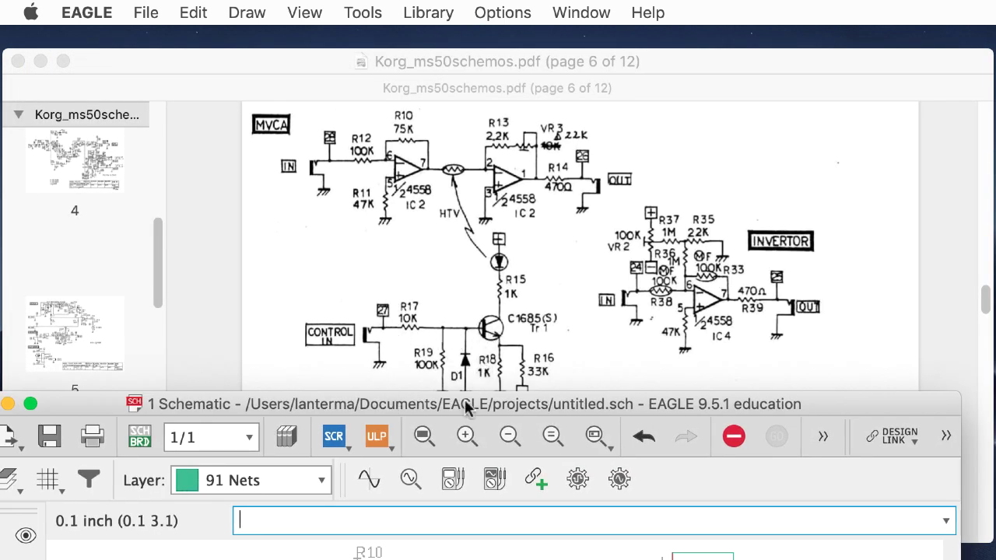
pyautogui.moveTo(466, 410); pyautogui.dragTo(582, 39)
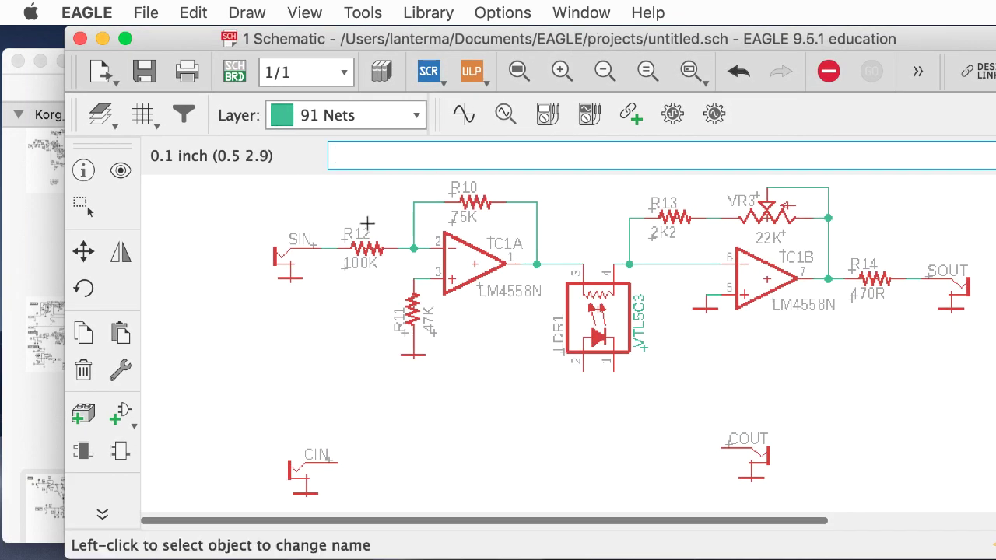
pyautogui.write('copy')
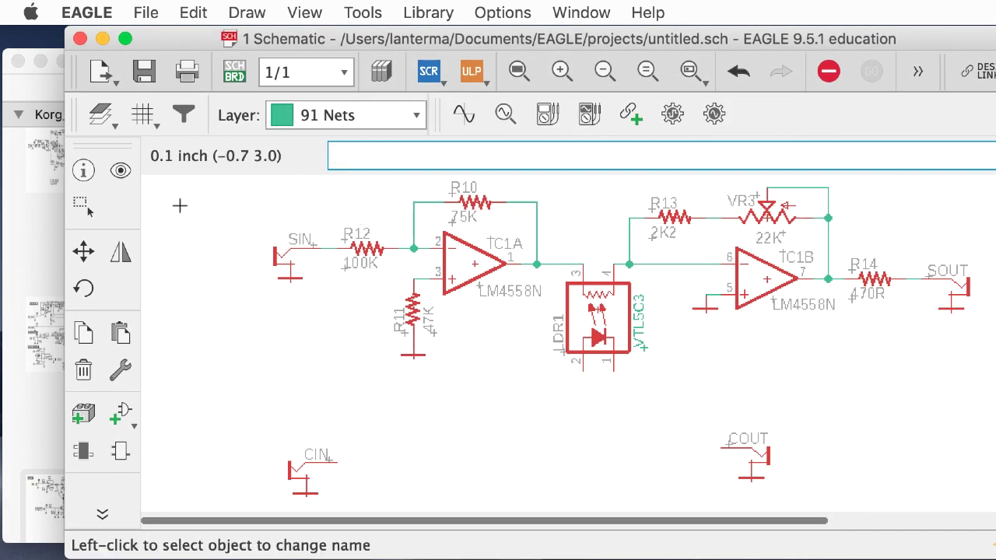
pyautogui.click(83, 250)
pyautogui.click(409, 359)
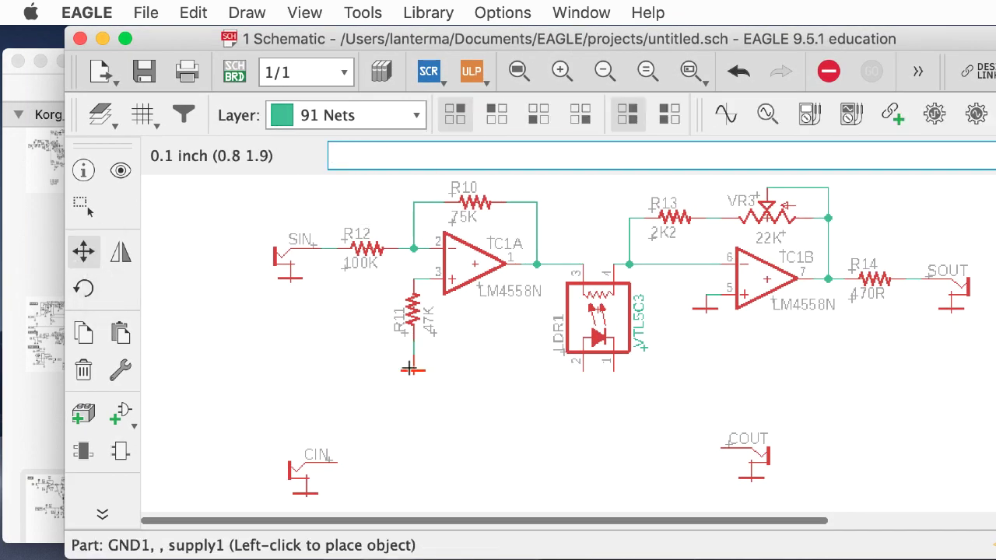
pyautogui.click(413, 370)
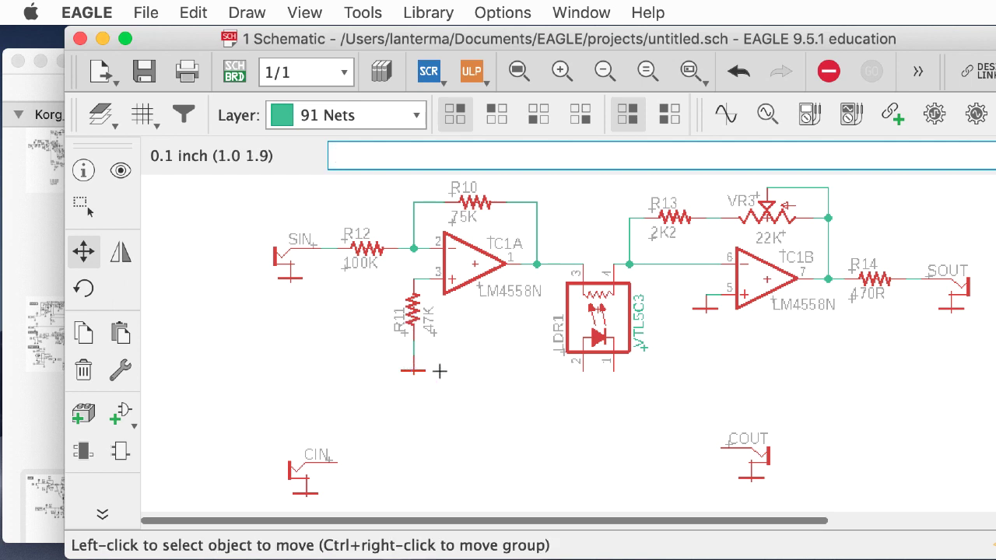
# Try to copy R11 together with its ground symbol into the empty area beside CIN, and undo the copy
pyautogui.write('group')
pyautogui.press('Return')
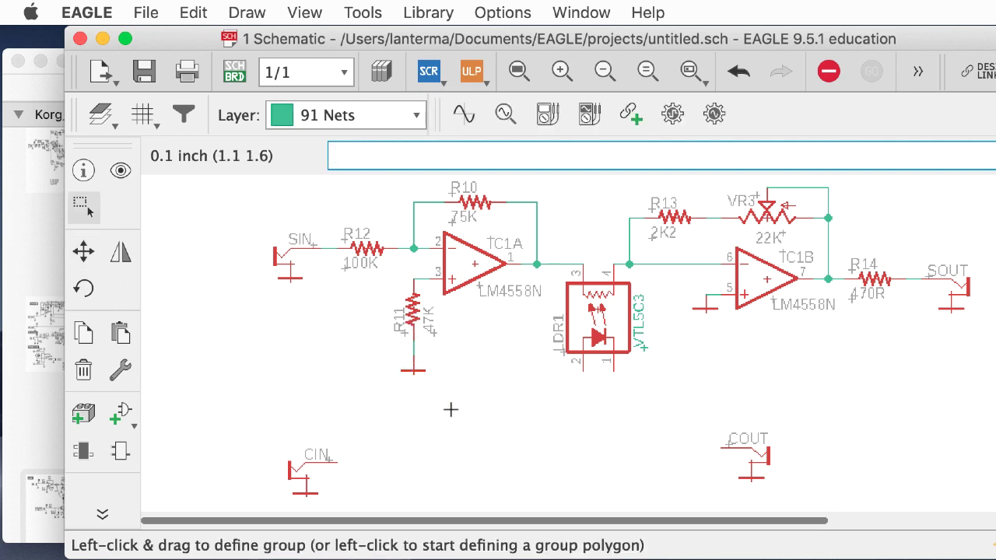
pyautogui.moveTo(456, 408); pyautogui.dragTo(394, 277)
pyautogui.rightClick(415, 311)
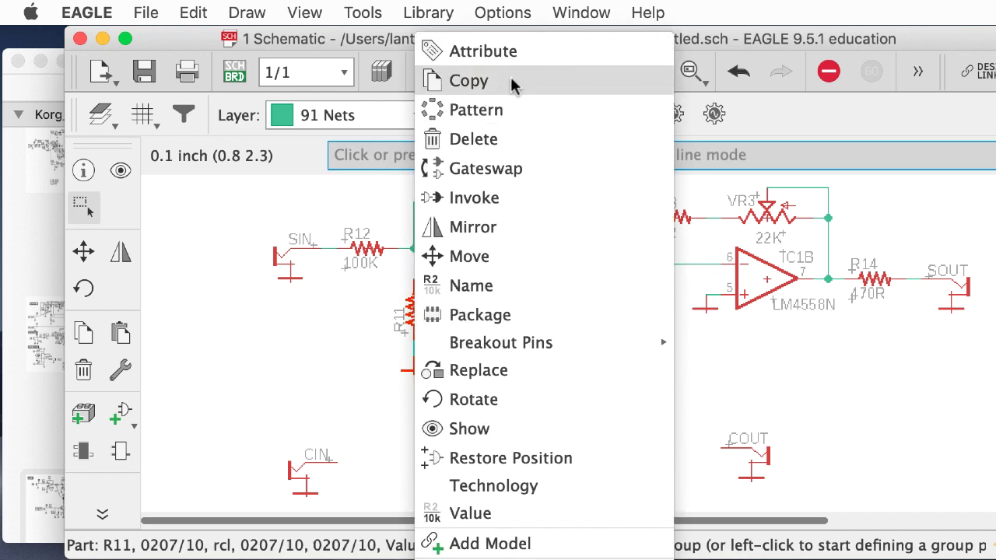
pyautogui.click(267, 301)
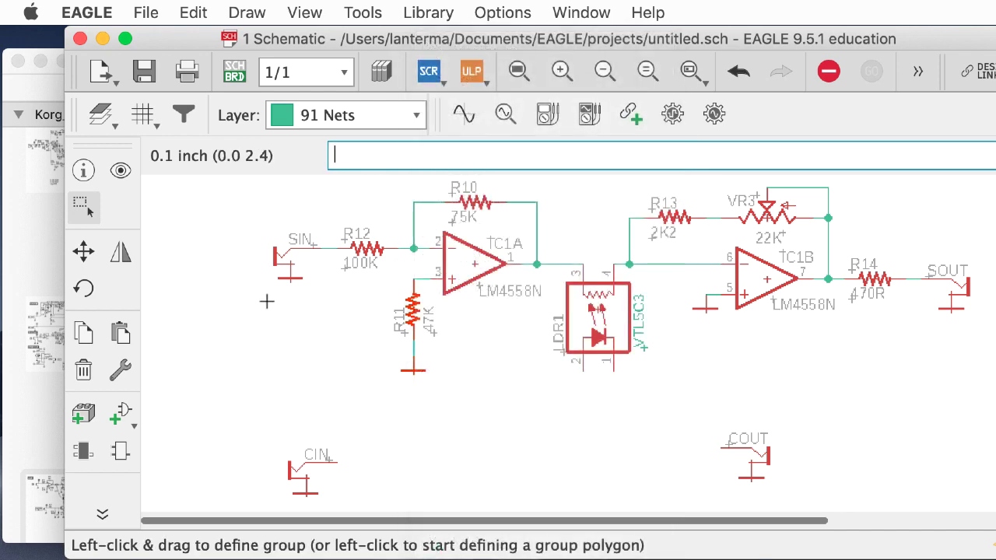
pyautogui.rightClick(413, 311)
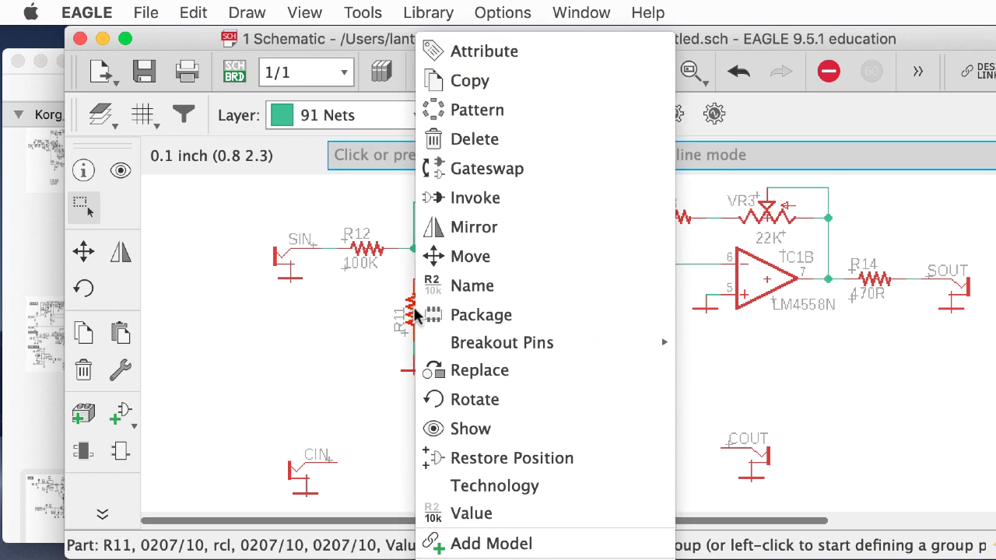
pyautogui.click(521, 84)
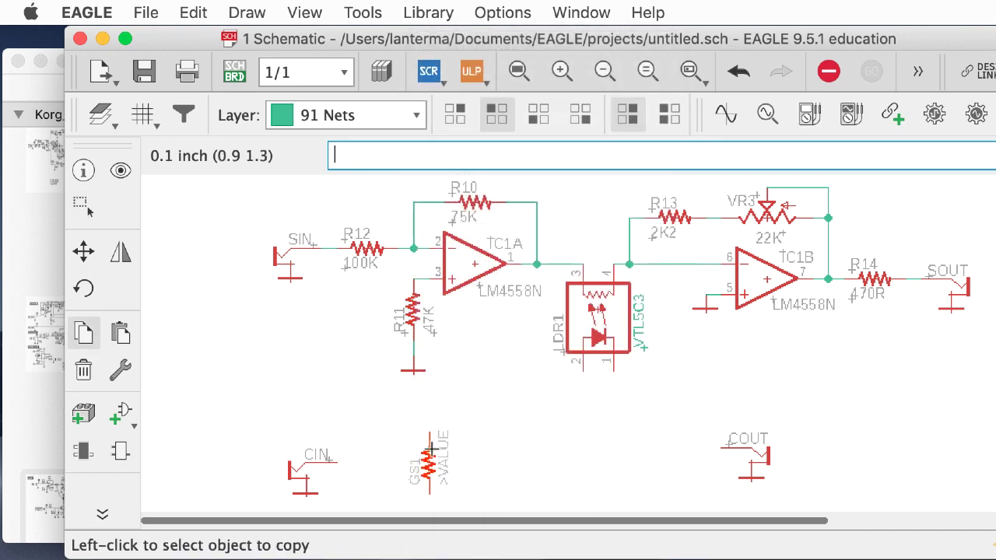
pyautogui.press('super+z')
# Group R11 with its ground symbol and connecting net, and place a copy of the group beside the CIN jack
pyautogui.write('group')
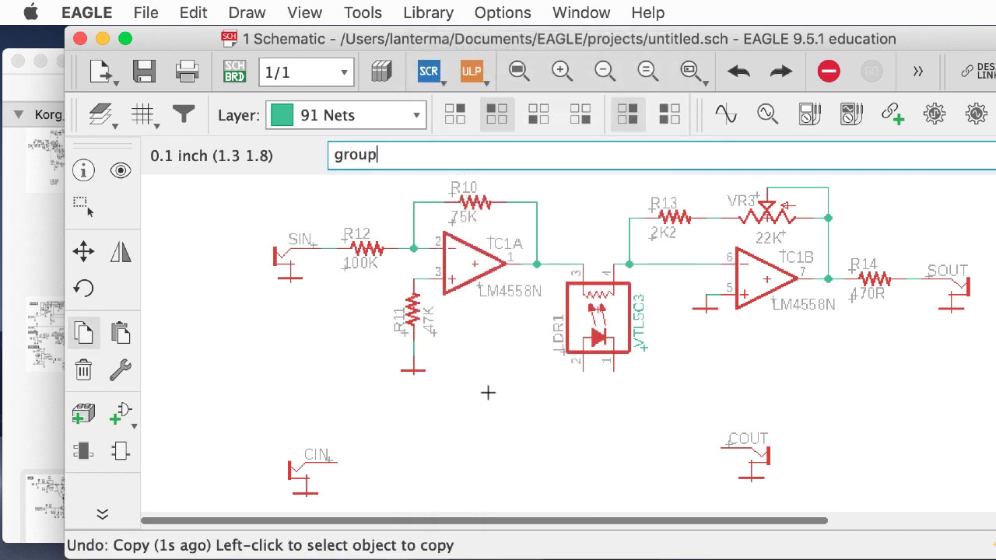
pyautogui.press('Return')
pyautogui.moveTo(443, 381); pyautogui.dragTo(381, 280)
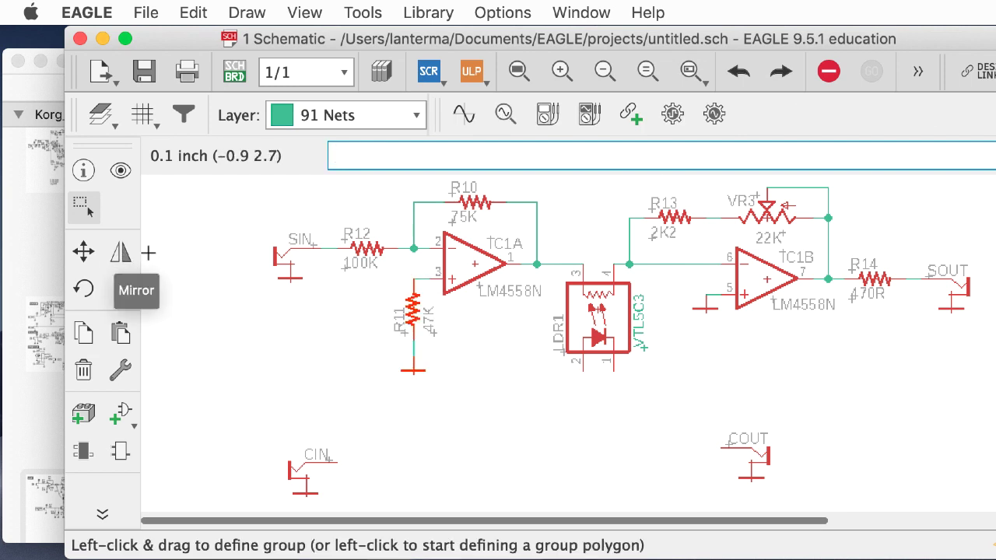
pyautogui.click(84, 336)
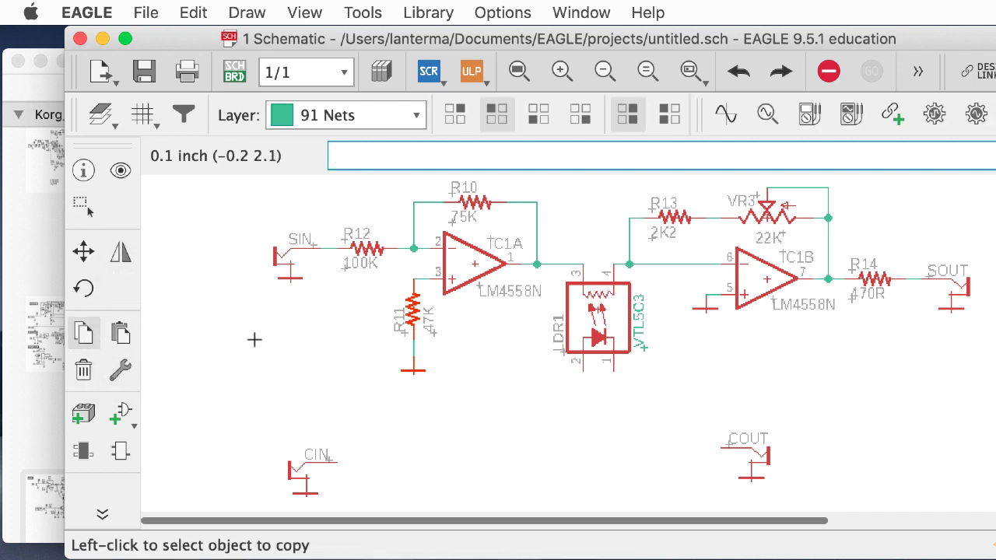
pyautogui.rightClick(416, 307)
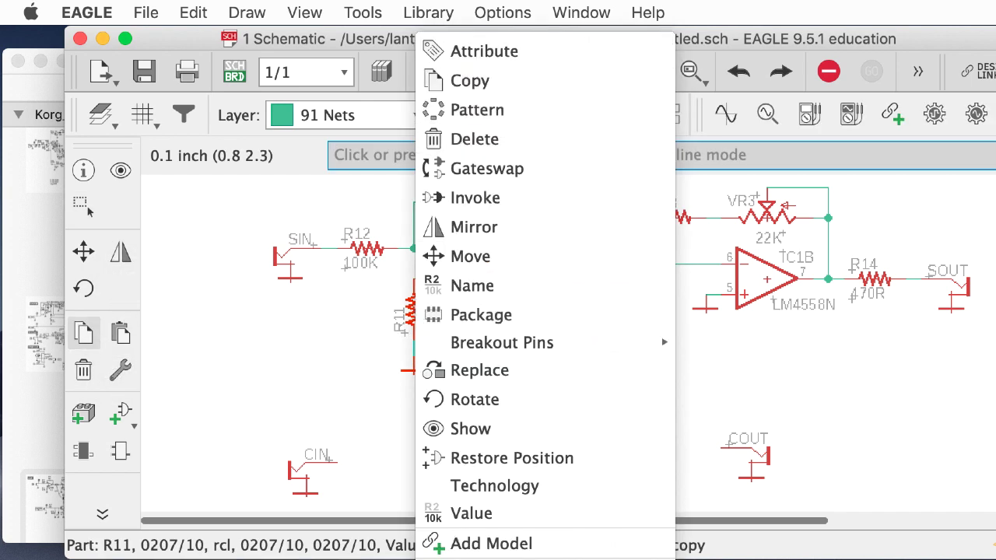
pyautogui.click(470, 81)
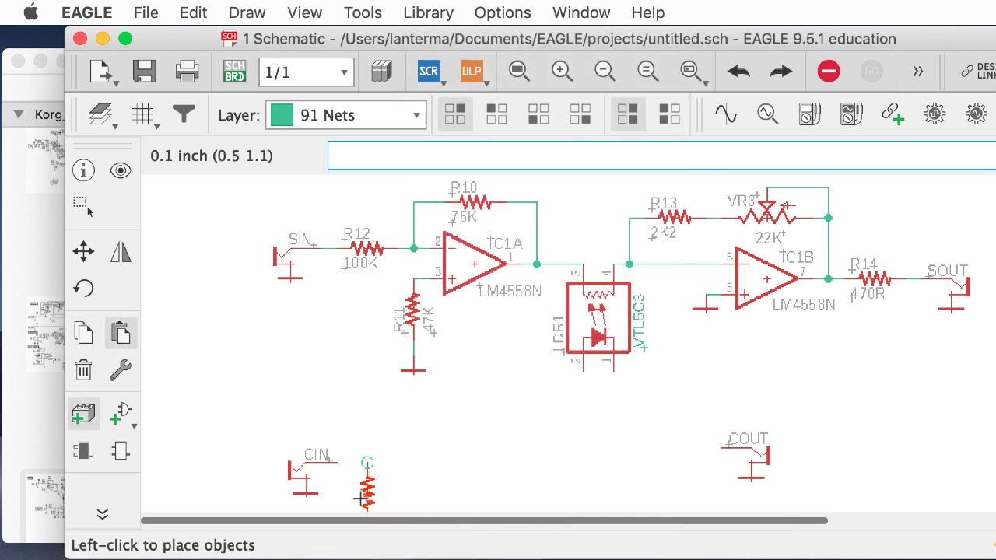
pyautogui.click(406, 494)
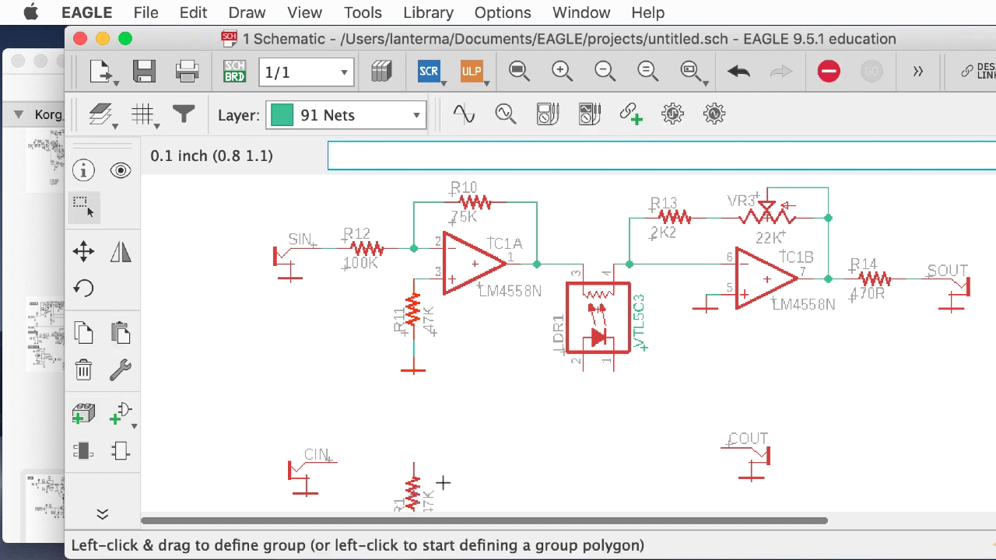
# Copy the 100K resistor R12 into the space between CIN and the upper end of the copied 47K resistor
pyautogui.scroll(-3, 544, 342)
pyautogui.scroll(1, 544, 342)
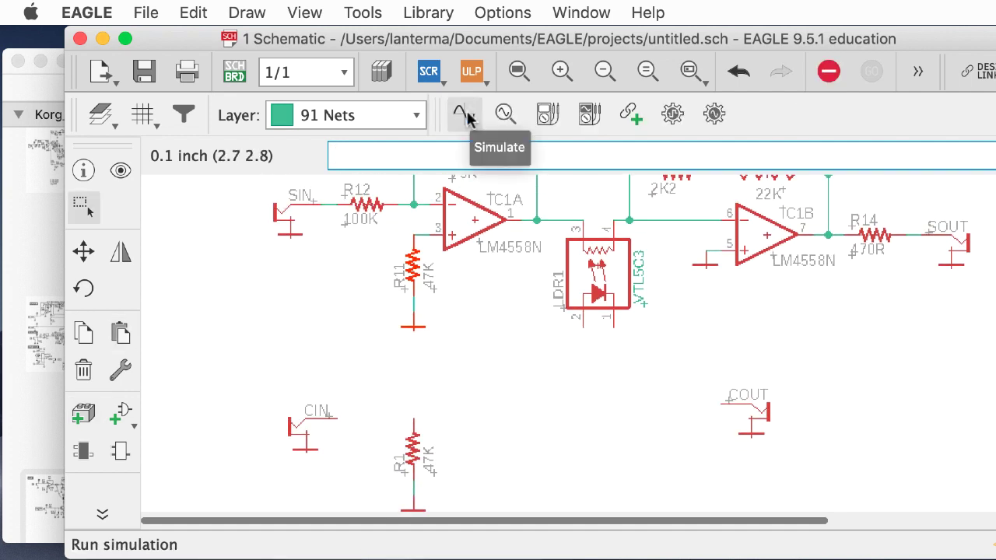
pyautogui.write('copy')
pyautogui.press('Return')
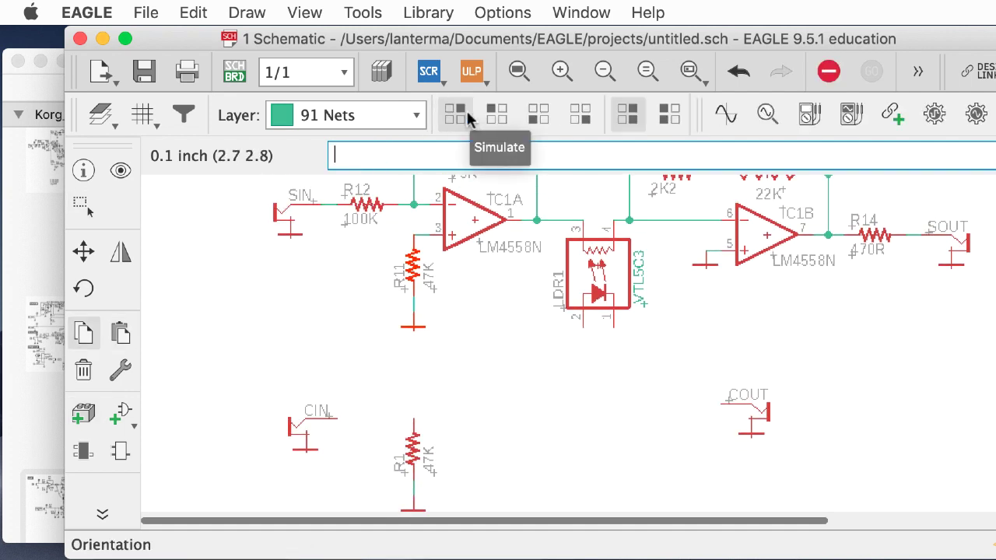
pyautogui.click(365, 204)
pyautogui.click(381, 420)
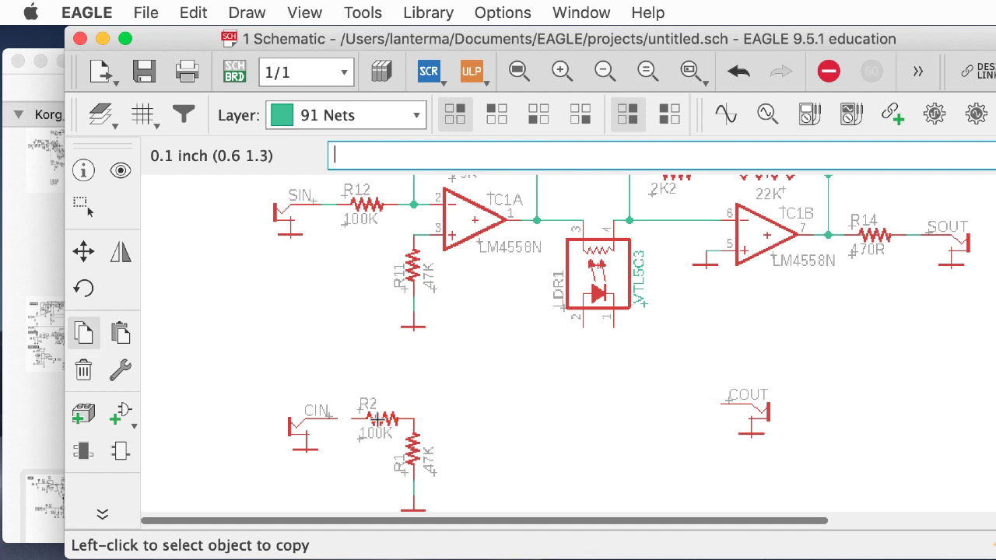
# Shift the copied 47K resistor and its ground symbol 0.1 inch to the right
pyautogui.click(92, 261)
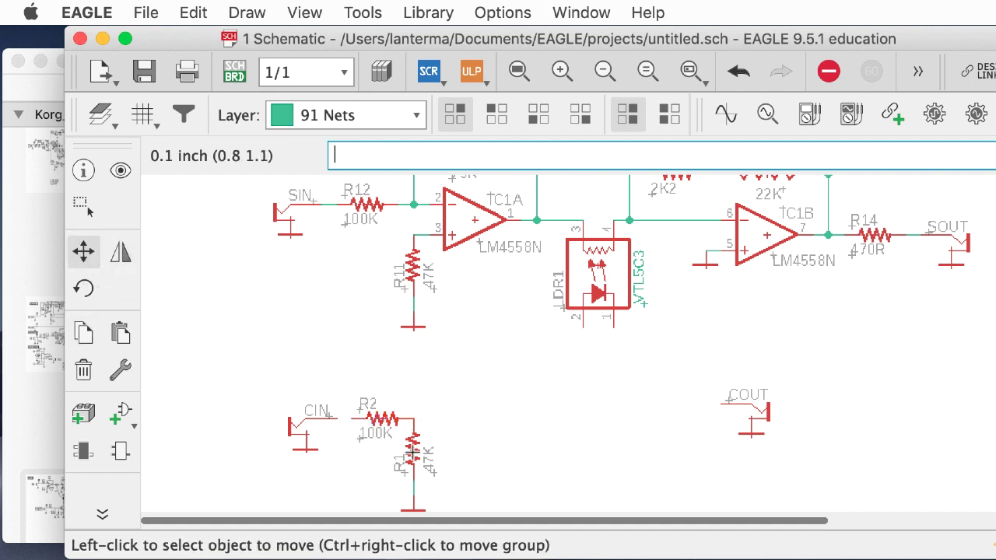
pyautogui.click(412, 454)
pyautogui.click(420, 486)
pyautogui.click(413, 502)
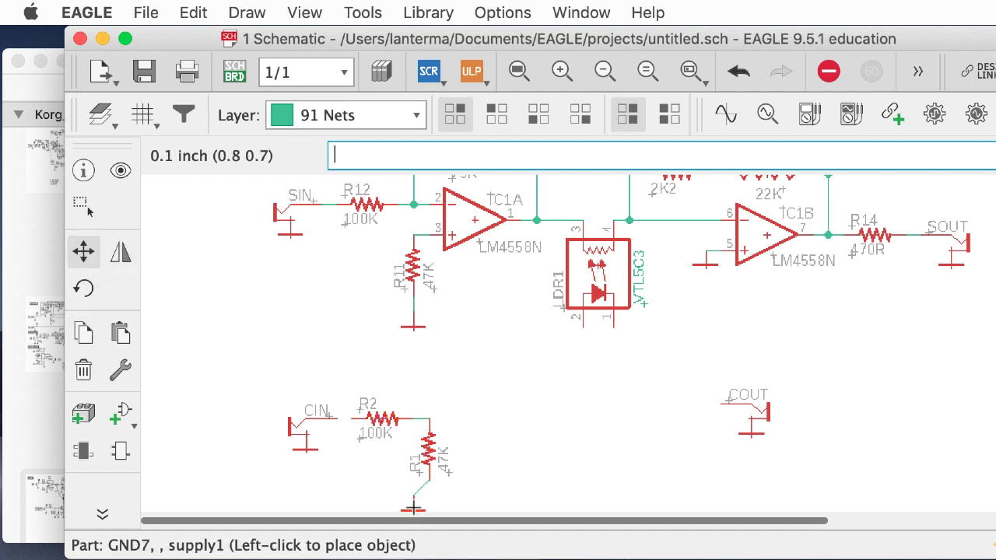
pyautogui.click(428, 502)
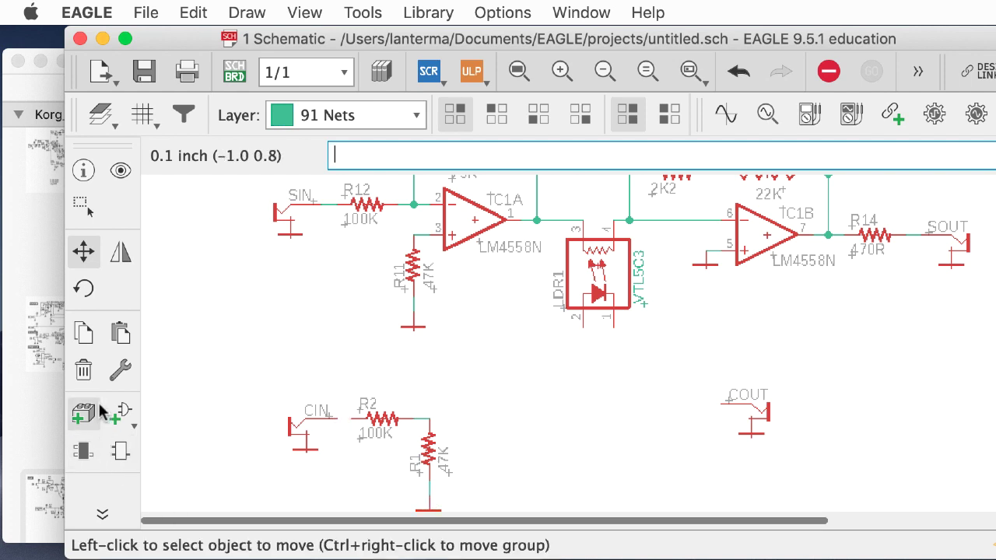
# Draw a net from the CIN jack's signal pin to the copied 100K resistor
pyautogui.click(102, 513)
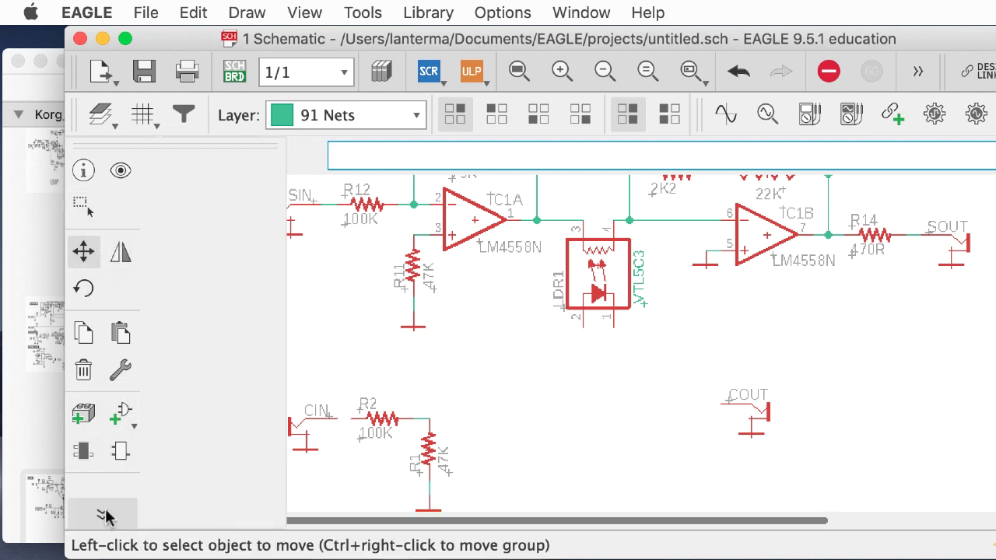
pyautogui.click(172, 182)
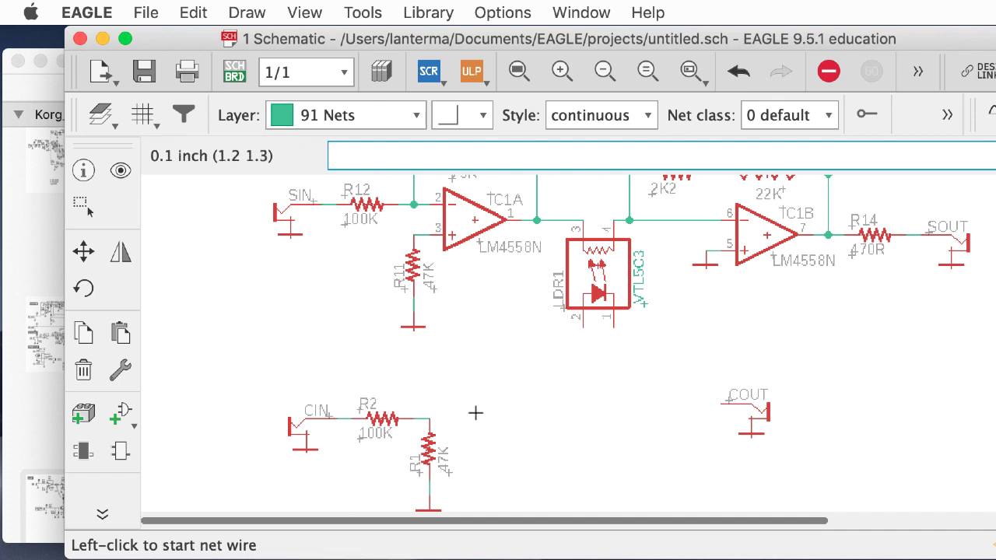
# Check the control section of the MVCA schematic in Preview, and move the copied 47K resistor and its ground symbol down by 0.1 inch
pyautogui.click(19, 319)
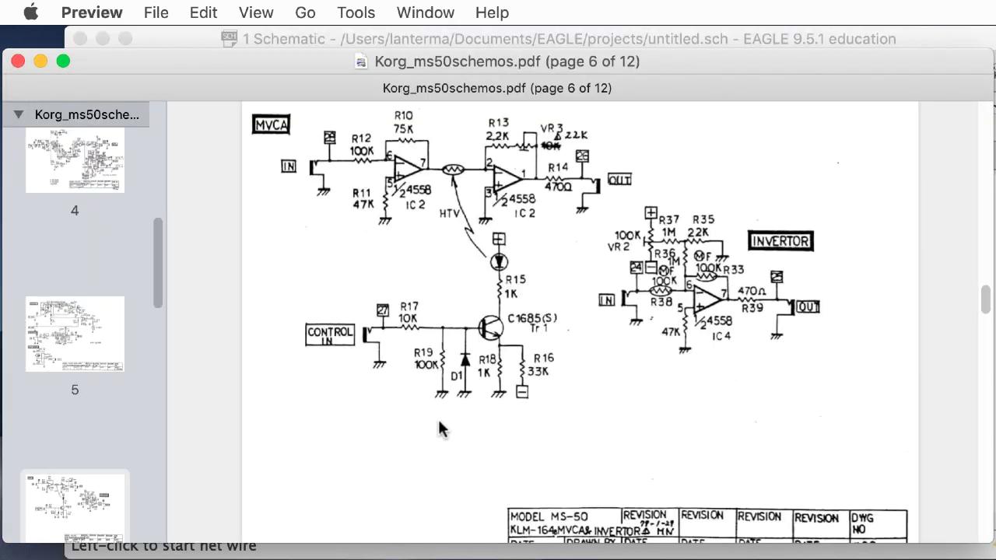
pyautogui.press('super+Tab')
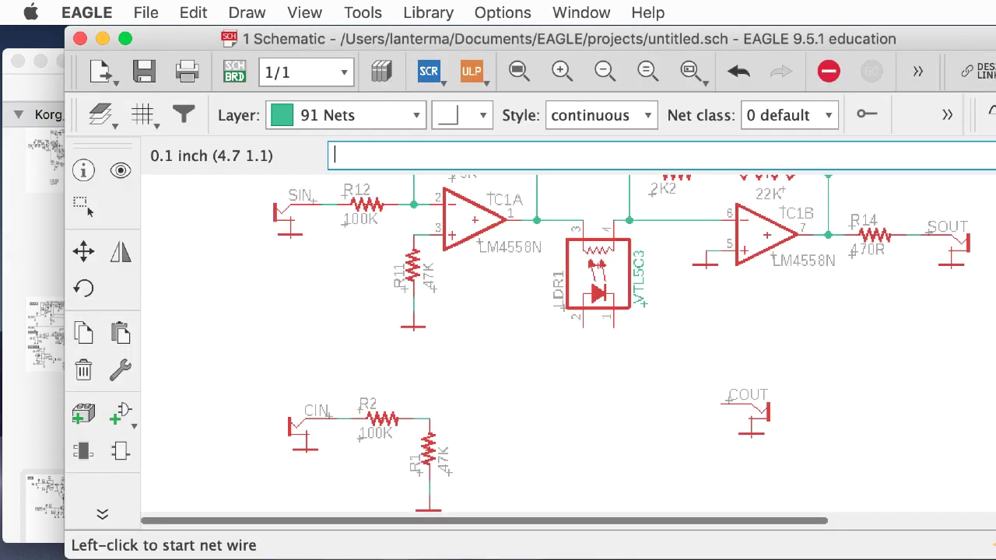
pyautogui.click(43, 413)
pyautogui.press('super+Tab')
pyautogui.click(83, 251)
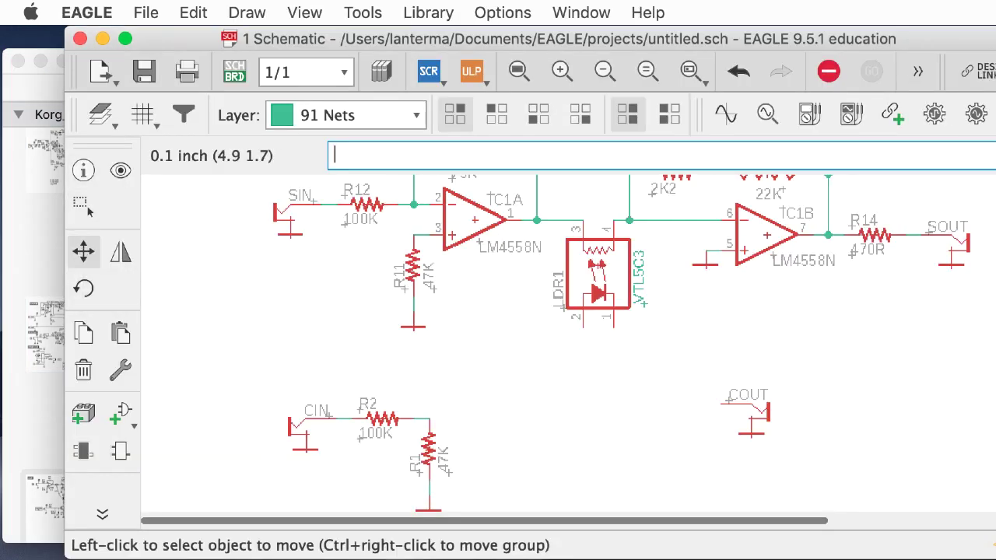
pyautogui.scroll(3, 556, 342)
pyautogui.scroll(-8, 344, 401)
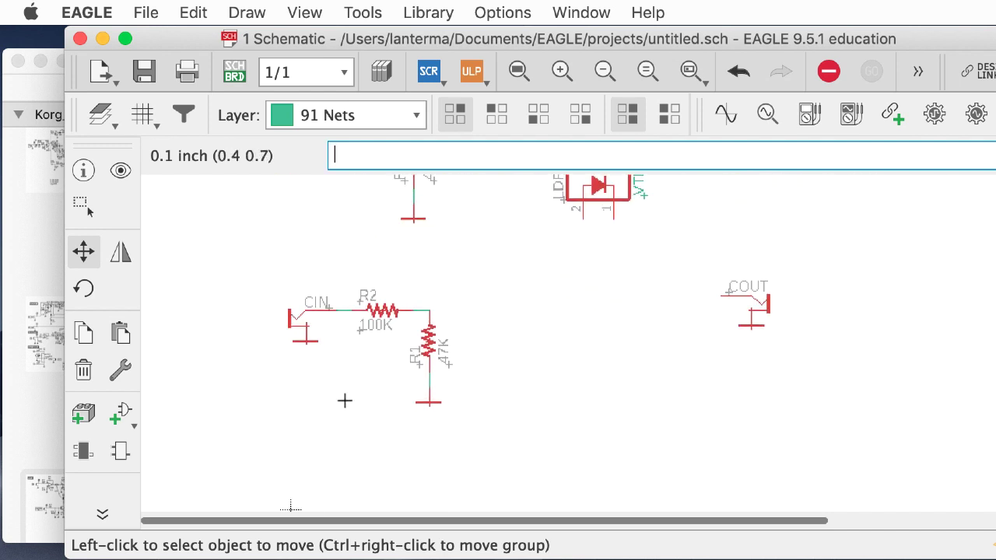
pyautogui.click(432, 406)
pyautogui.click(430, 420)
pyautogui.click(430, 362)
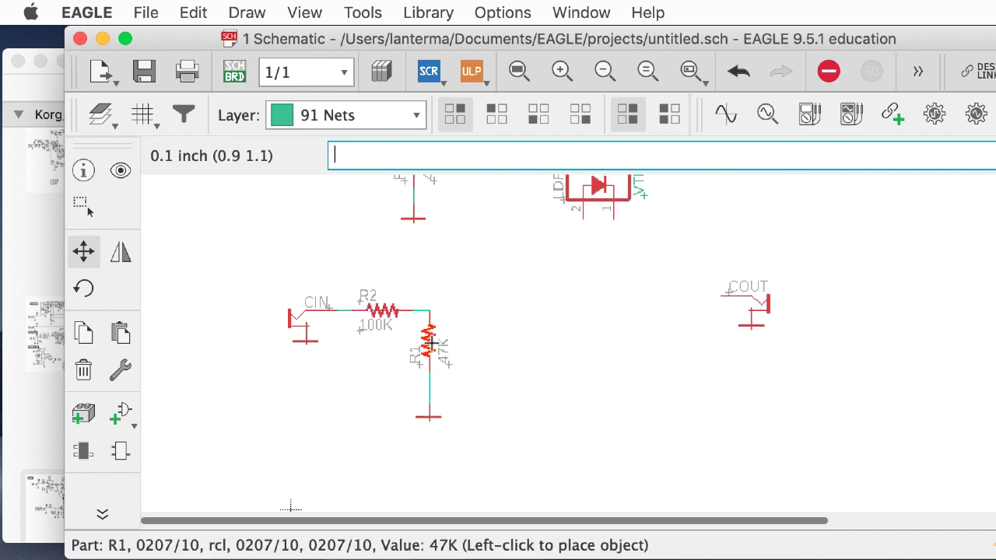
pyautogui.click(430, 361)
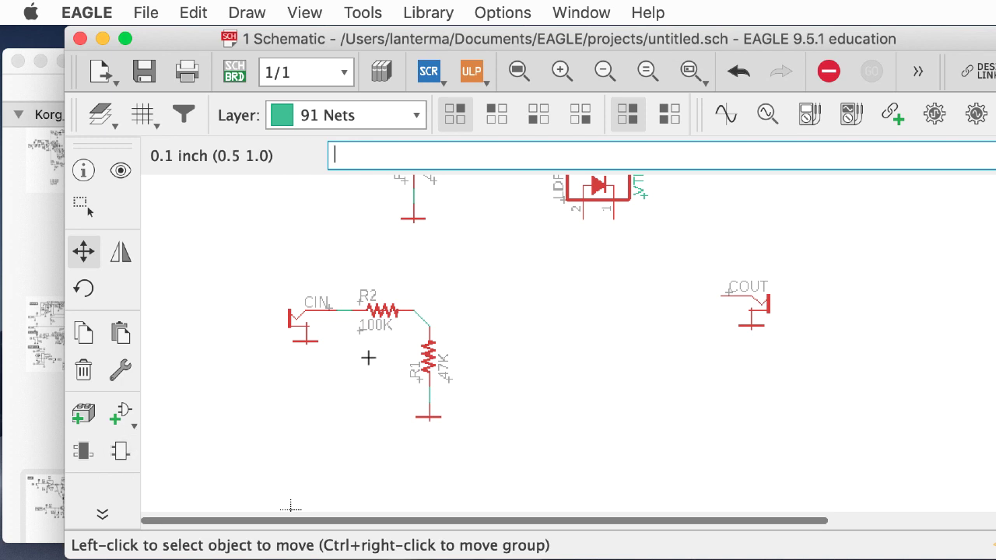
# Split the diagonal net between the copied 100K and 47K resistors and reshape it into a right-angle corner
pyautogui.click(102, 513)
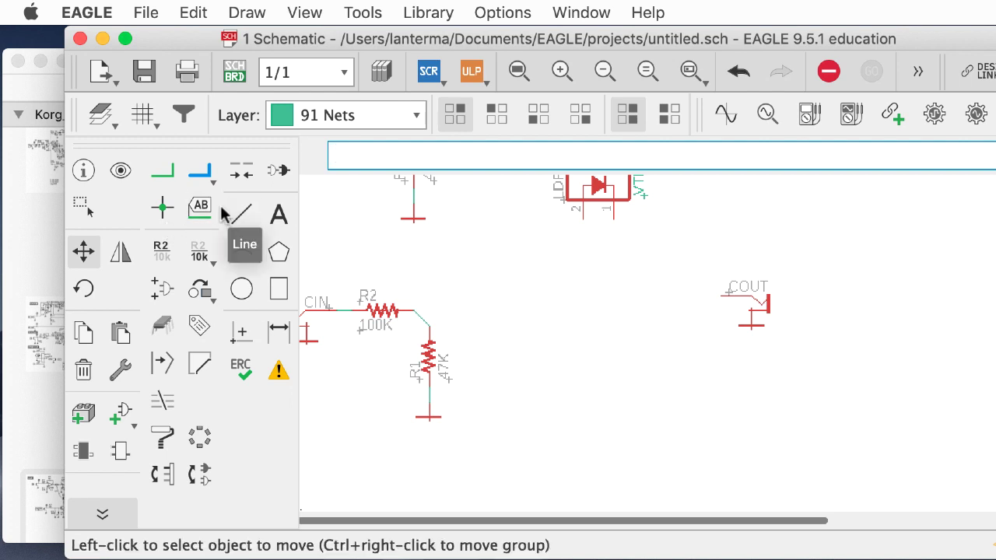
pyautogui.click(163, 362)
pyautogui.click(420, 318)
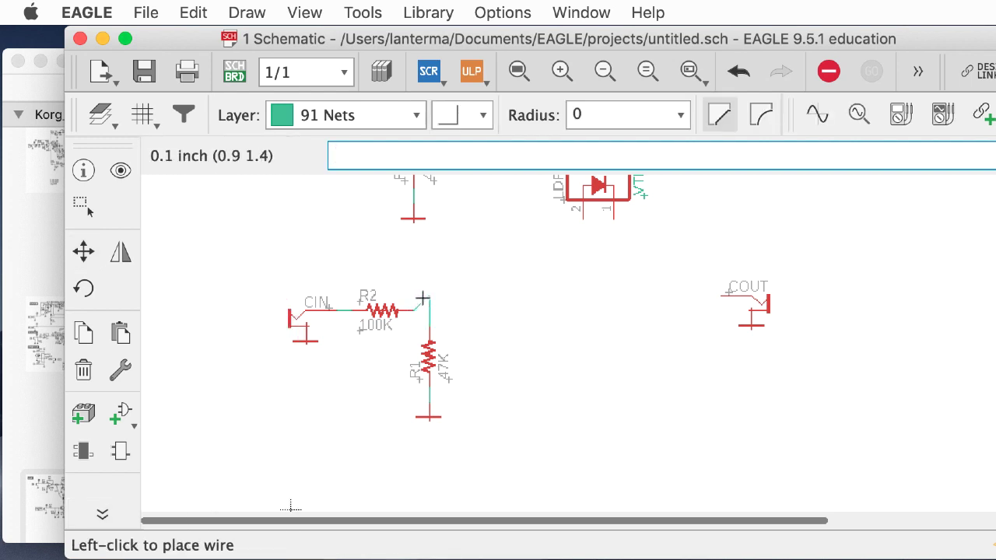
pyautogui.click(424, 308)
# Check the control section of the MVCA schematic in Preview, and search the EAGLE libraries for 1N4148 diodes using wildcards
pyautogui.click(11, 468)
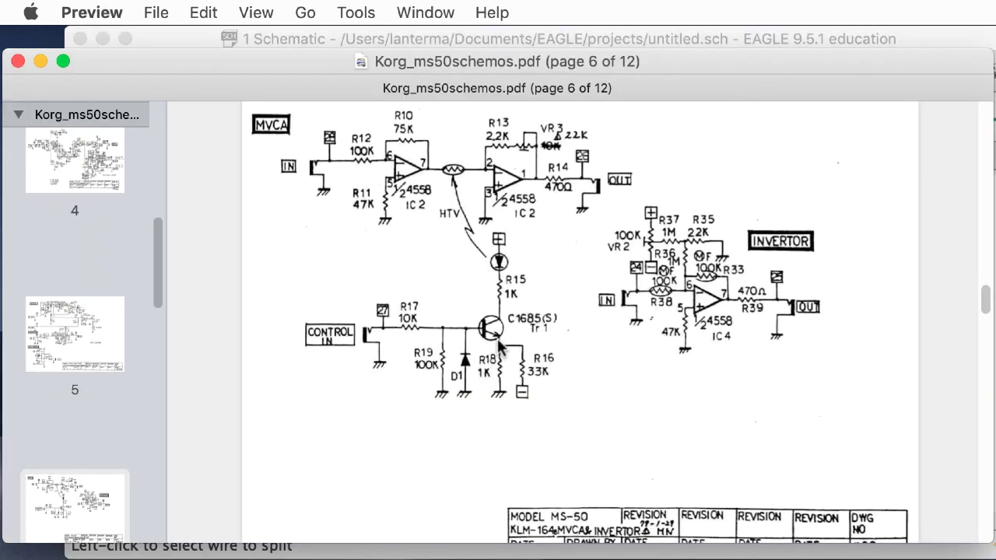
pyautogui.moveTo(634, 40); pyautogui.dragTo(591, 8)
pyautogui.click(21, 267)
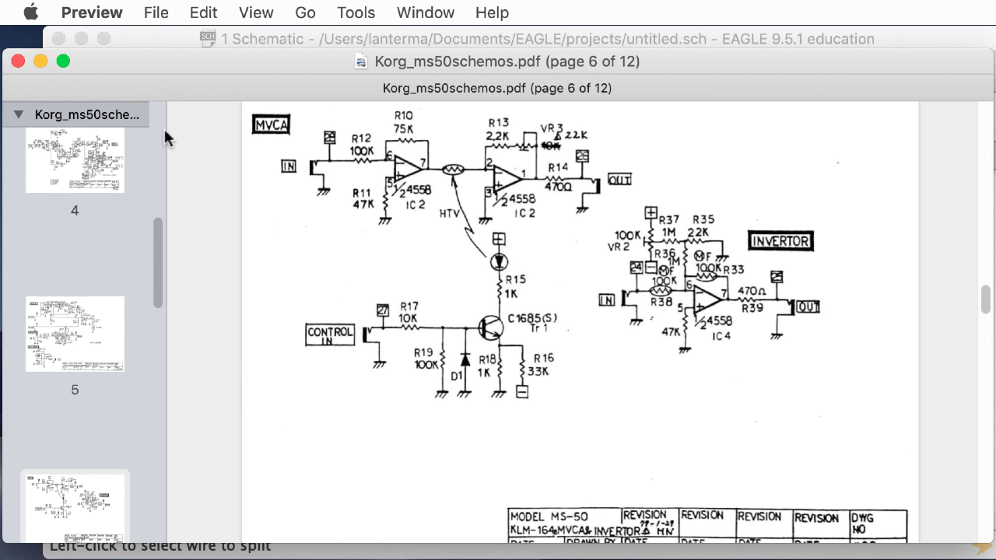
pyautogui.click(439, 41)
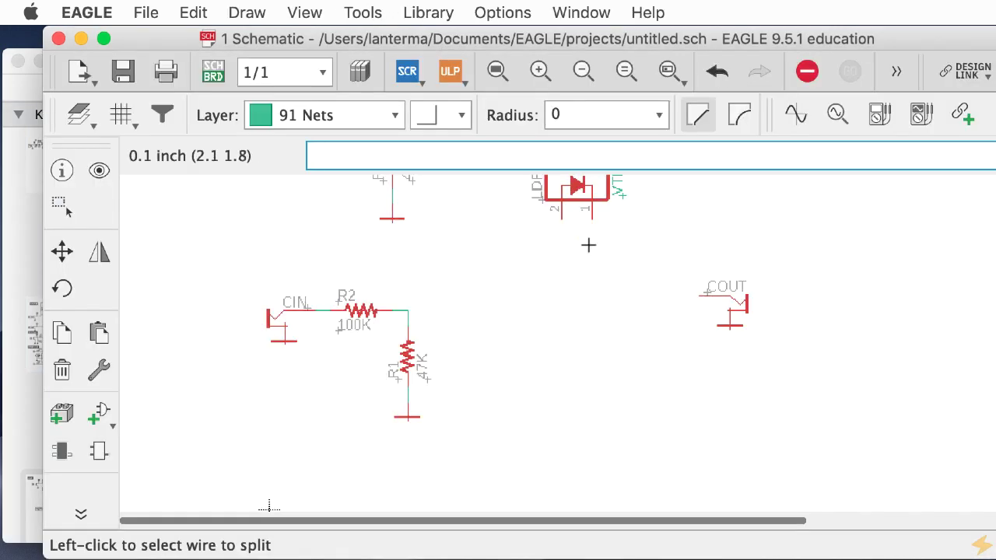
pyautogui.write('add 1n4148')
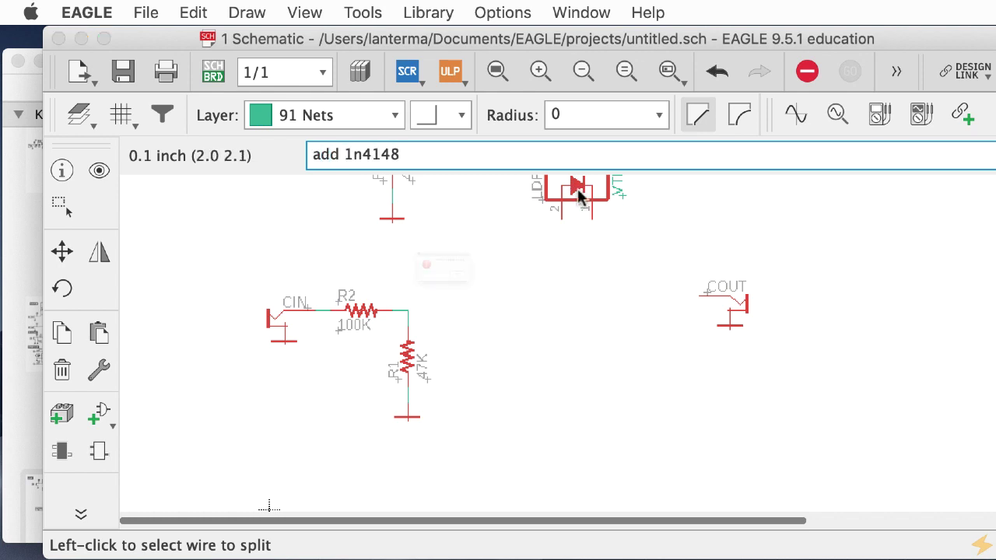
pyautogui.press('Return')
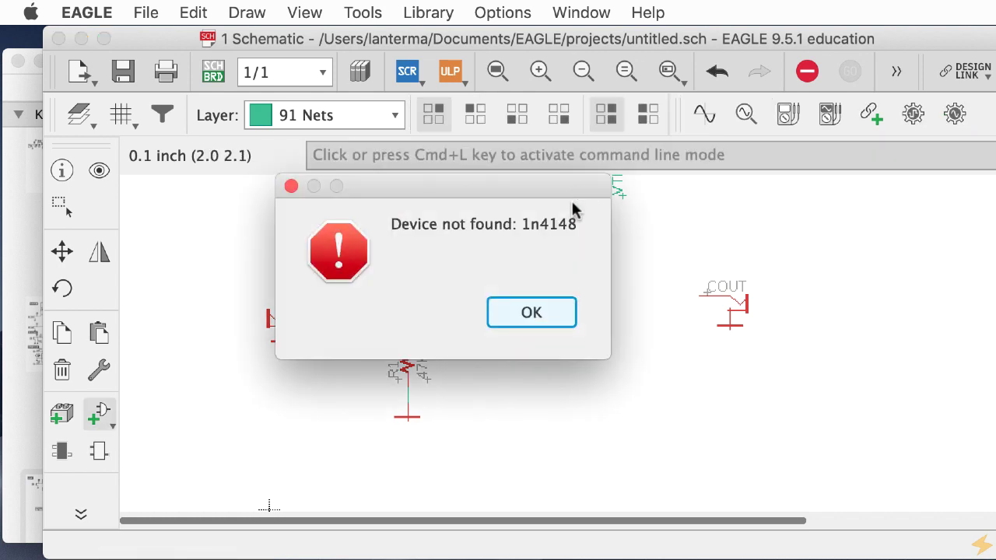
pyautogui.click(531, 313)
pyautogui.write('add *1n4148*')
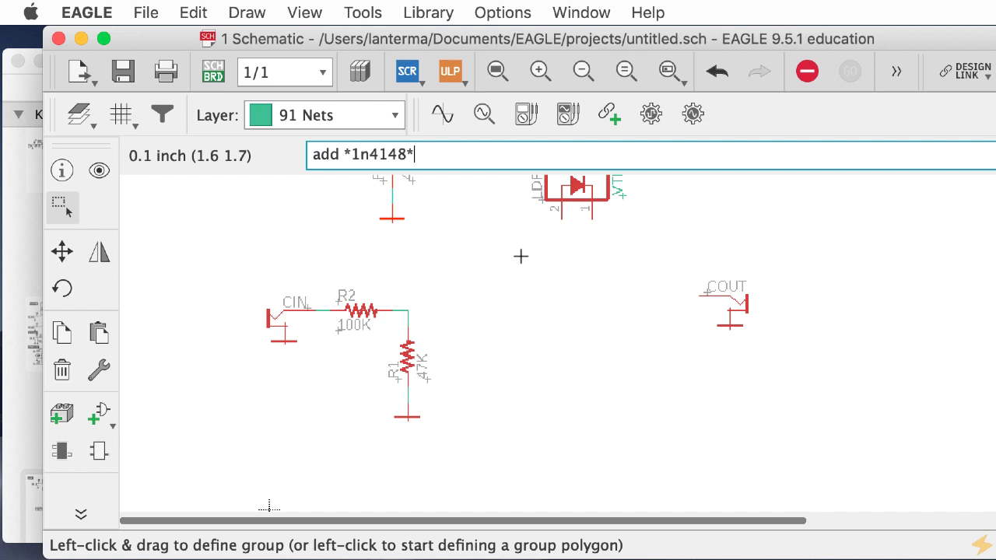
pyautogui.press('Return')
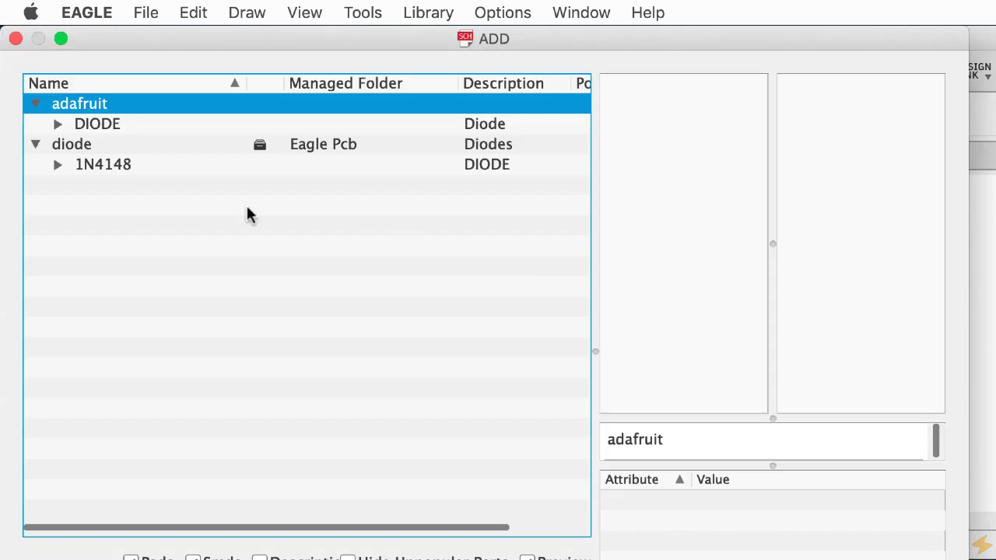
# Compare the symbols and packages of DIODEDO-1N4148, 1N4148DO35-7 and 1N4148DO35-10 in the search results
pyautogui.click(61, 166)
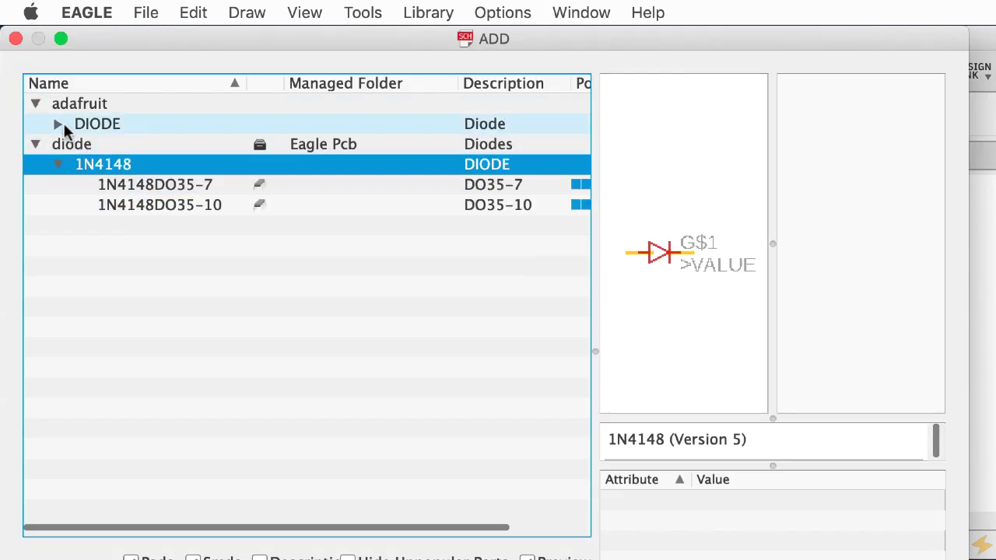
pyautogui.click(59, 124)
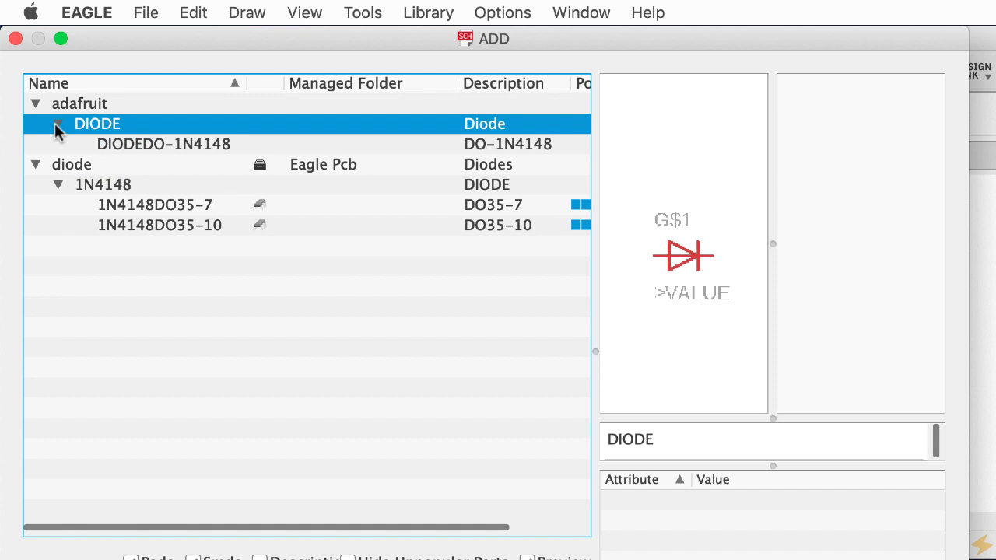
pyautogui.click(200, 145)
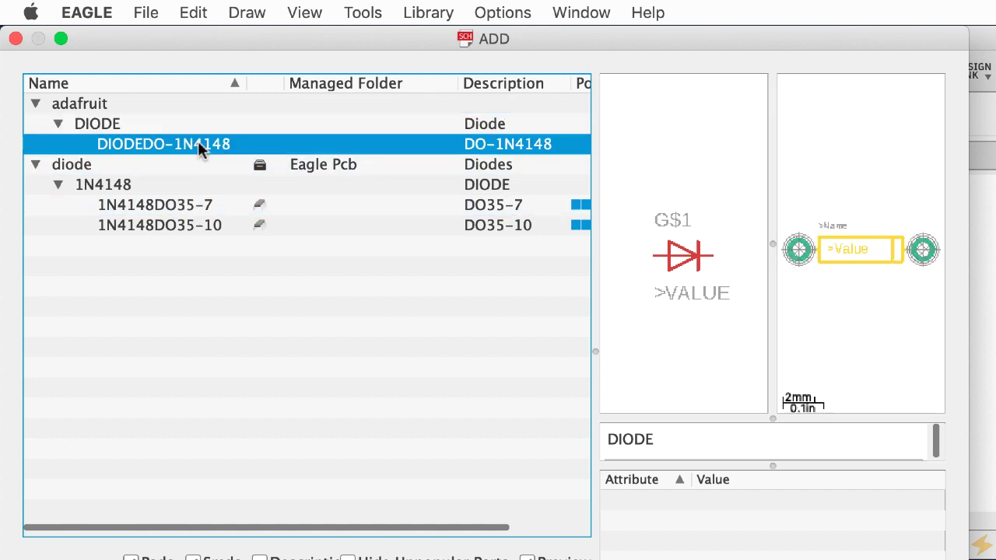
pyautogui.click(196, 206)
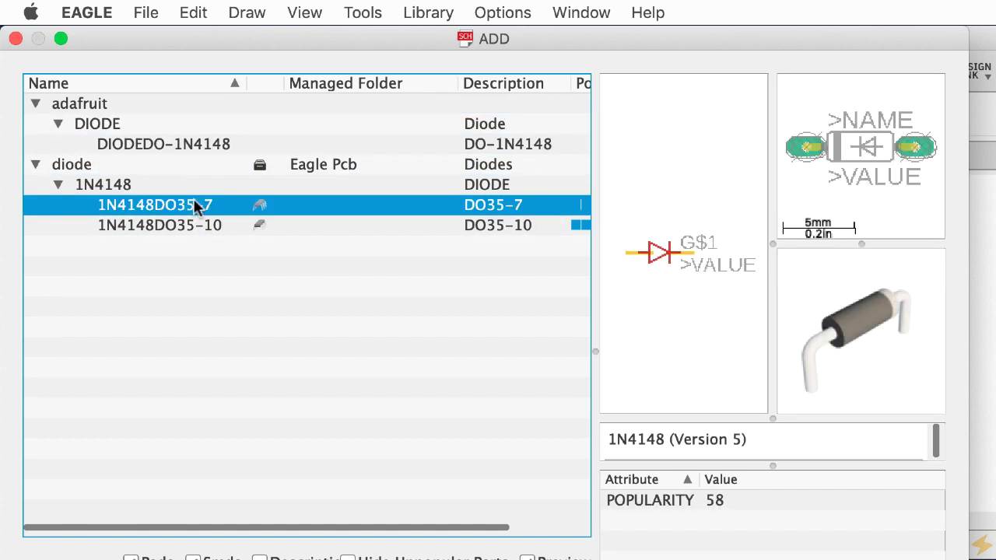
pyautogui.press('Down')
pyautogui.press('Up')
pyautogui.press('Up')
pyautogui.press('Up')
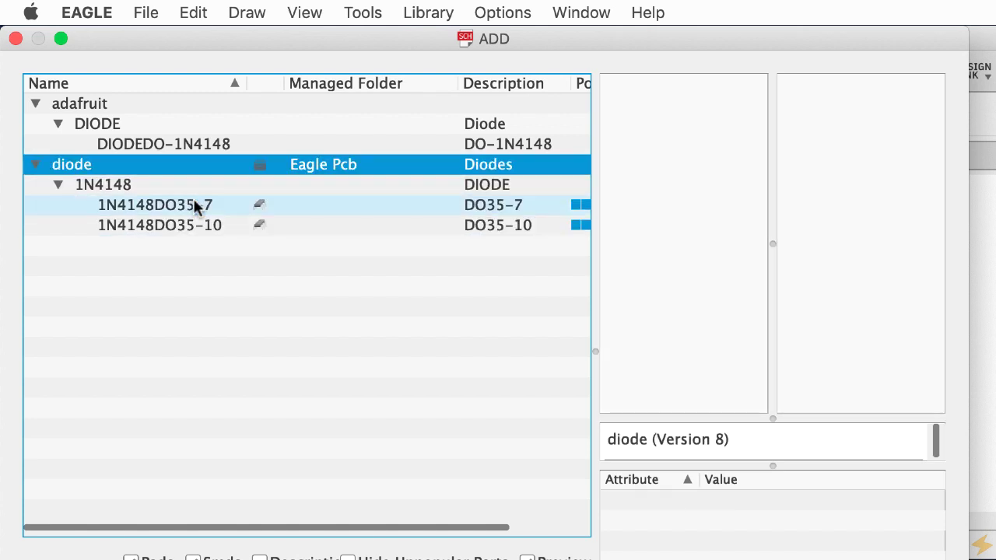
pyautogui.press('Up')
pyautogui.press('Down')
pyautogui.press('Down')
pyautogui.press('Down')
pyautogui.press('Down')
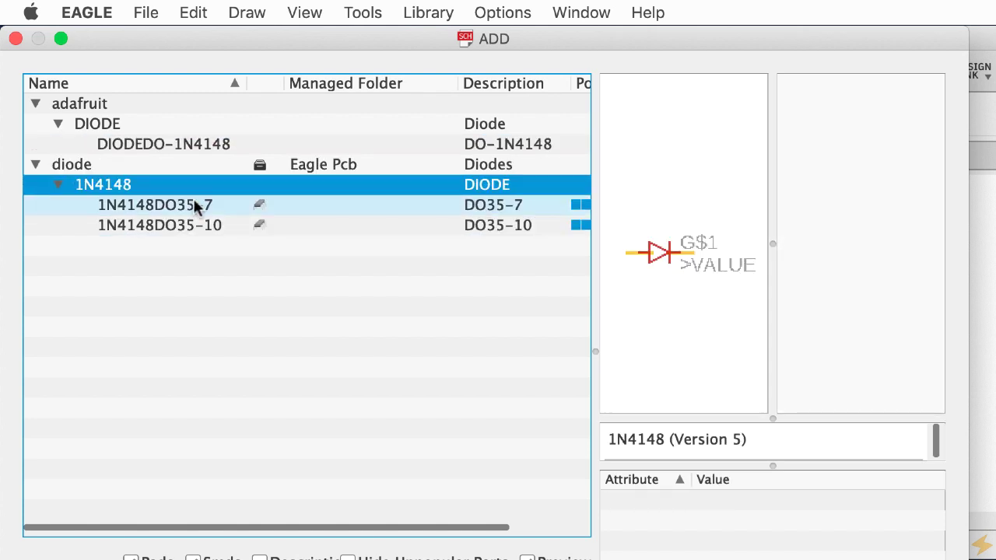
pyautogui.press('Up')
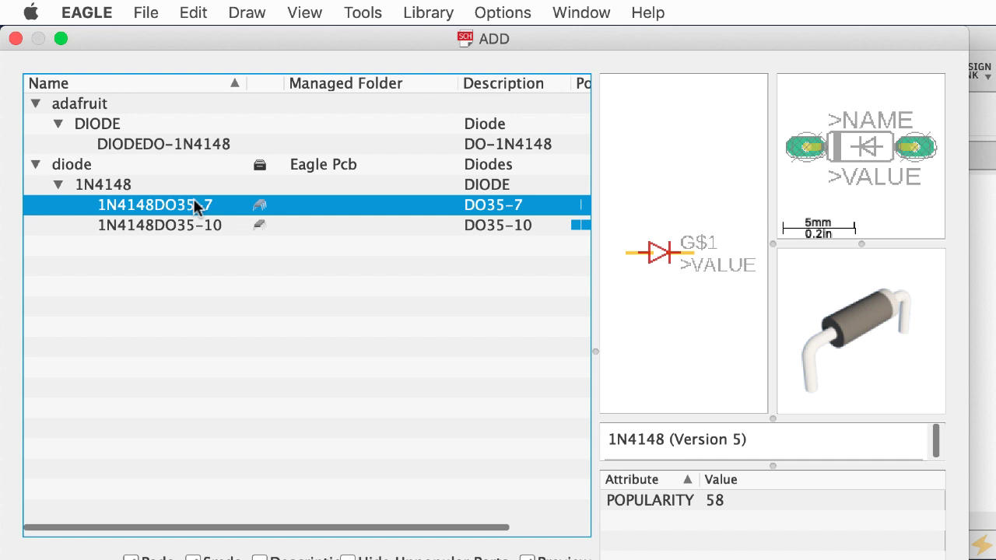
pyautogui.press('Down')
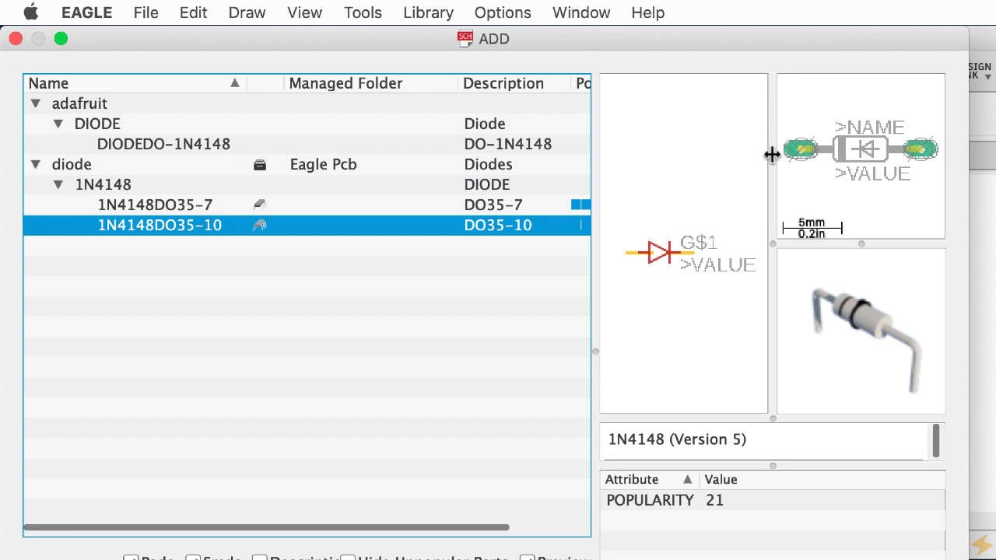
pyautogui.click(376, 208)
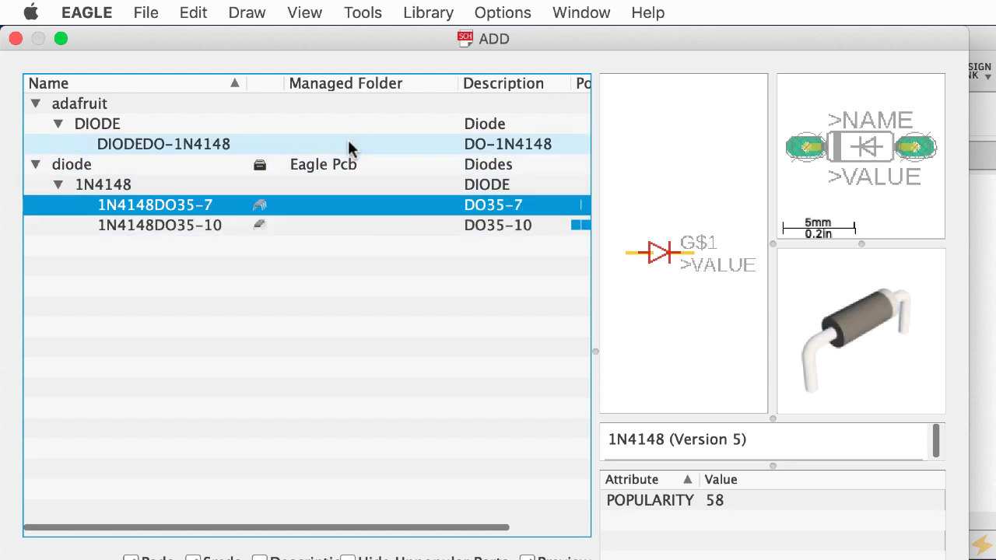
# Place the adafruit DIODEDO-1N4148 diode, rotated to point upward as in the Preview schematic, about 0.5 inch right of the copied 47K resistor
pyautogui.click(348, 145)
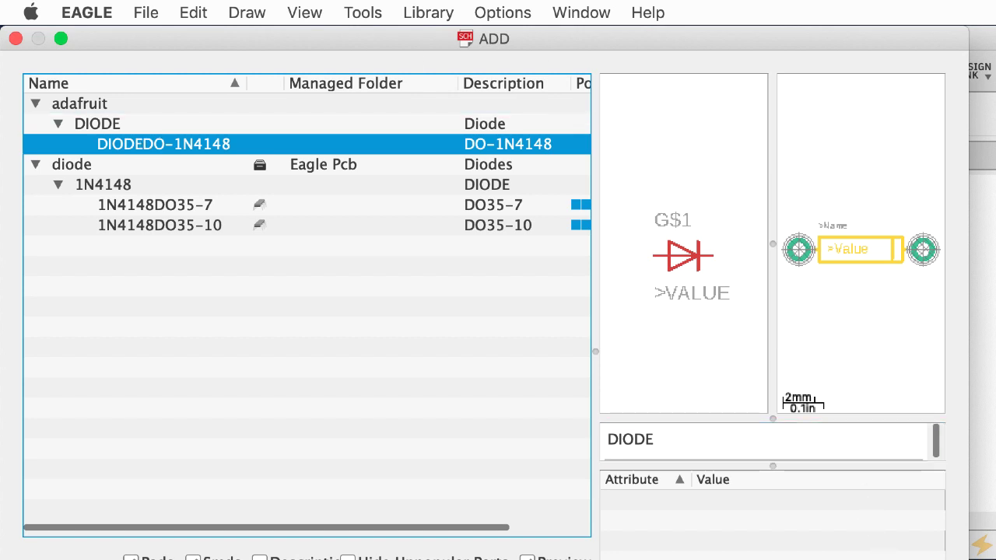
pyautogui.press('Return')
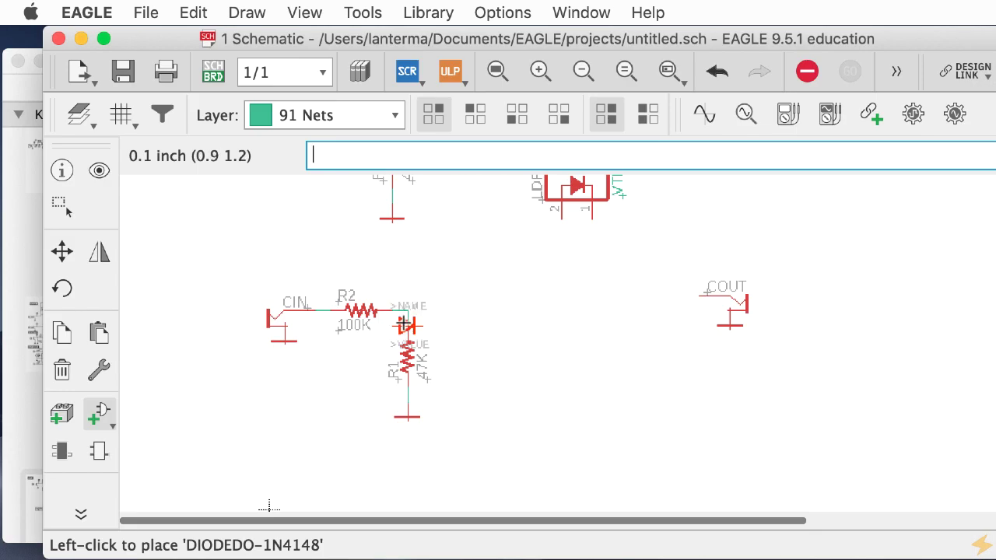
pyautogui.click(17, 375)
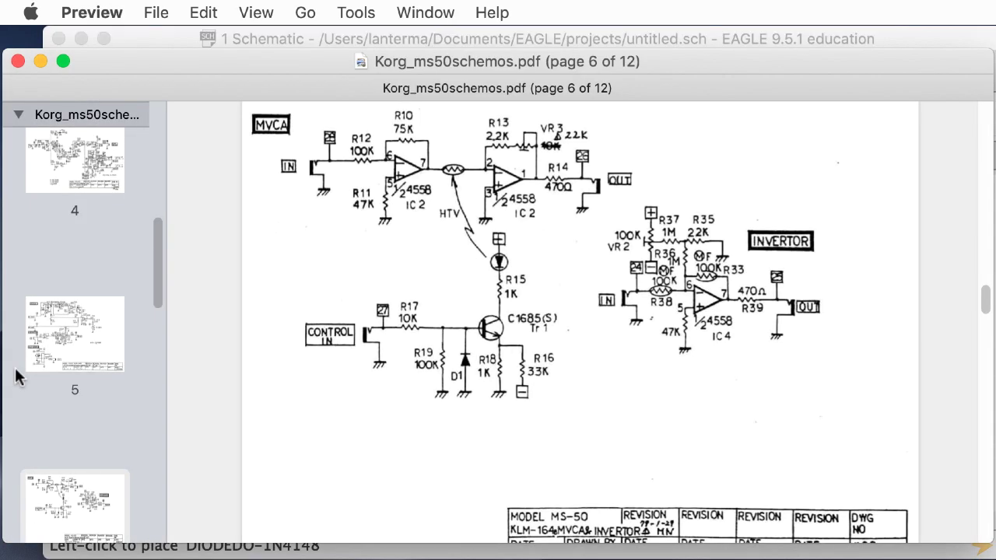
pyautogui.click(688, 41)
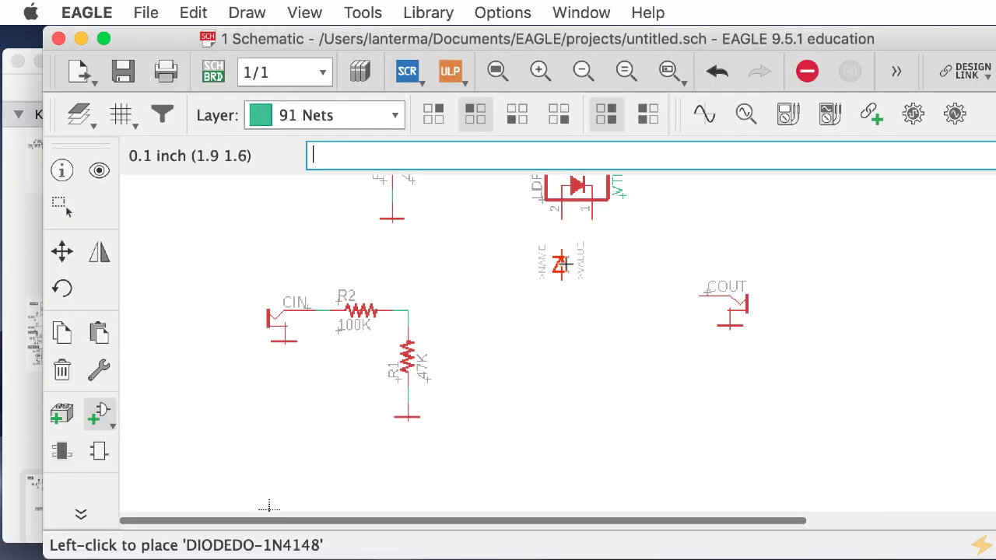
pyautogui.click(483, 357)
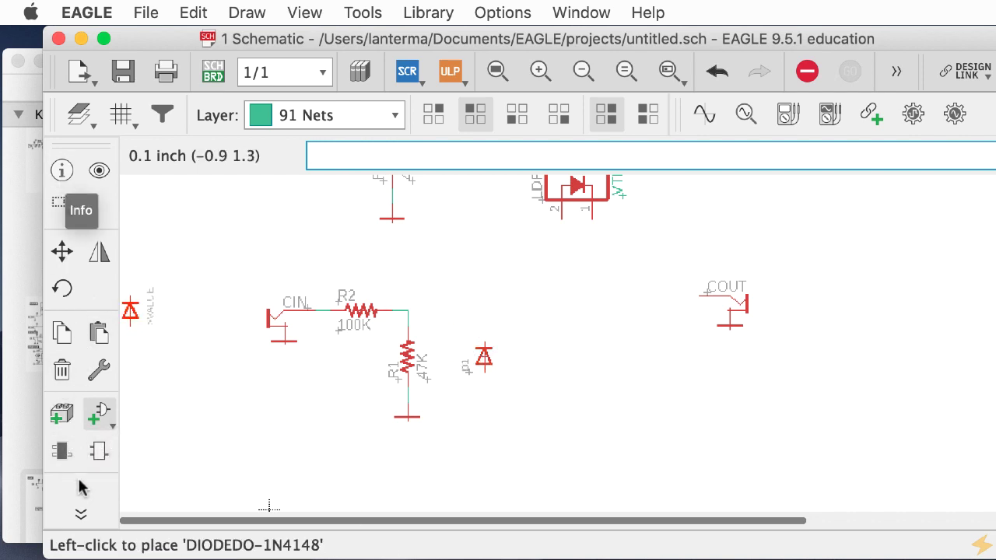
# Draw a net from the diode's upper pin to the corner joining the copied 100K and 47K resistors
pyautogui.click(81, 510)
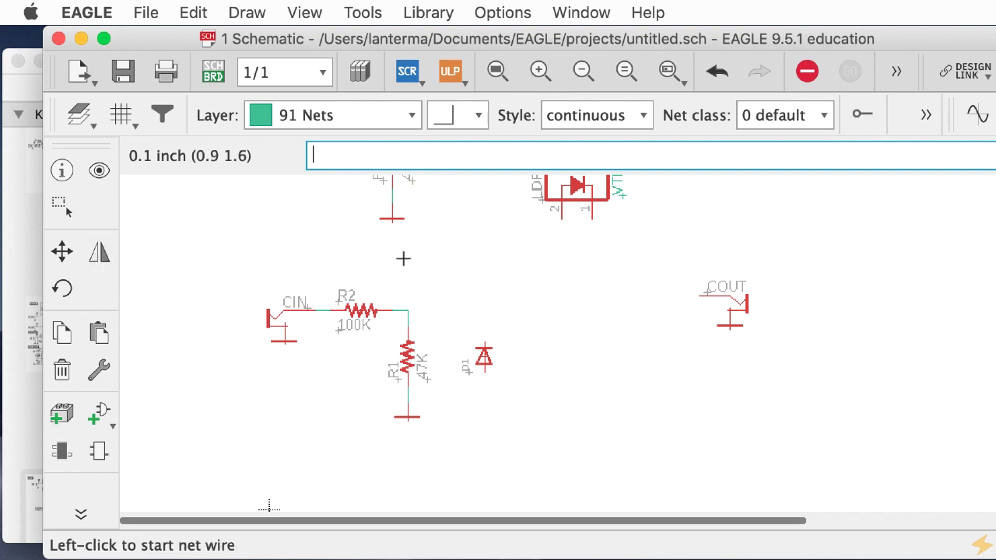
pyautogui.click(484, 340)
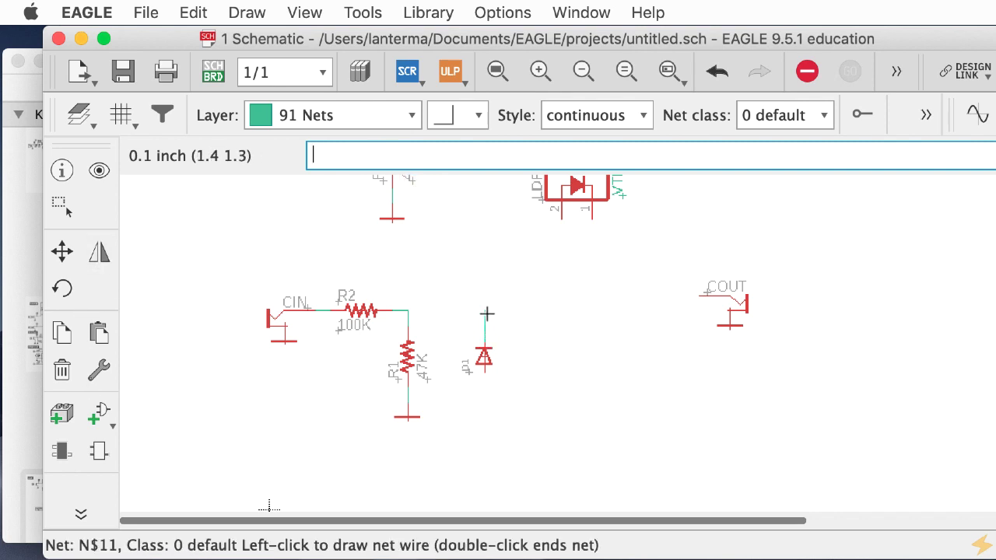
pyautogui.click(407, 311)
# Copy the 47K resistor's ground symbol to below the diode and connect it to the diode's lower pin with a net
pyautogui.write('copy')
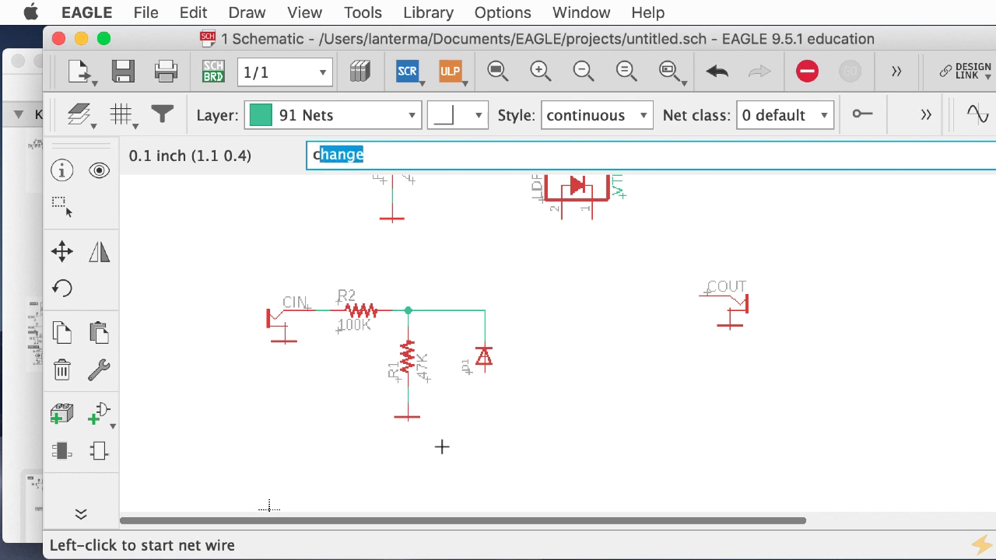
pyautogui.press('Return')
pyautogui.click(421, 424)
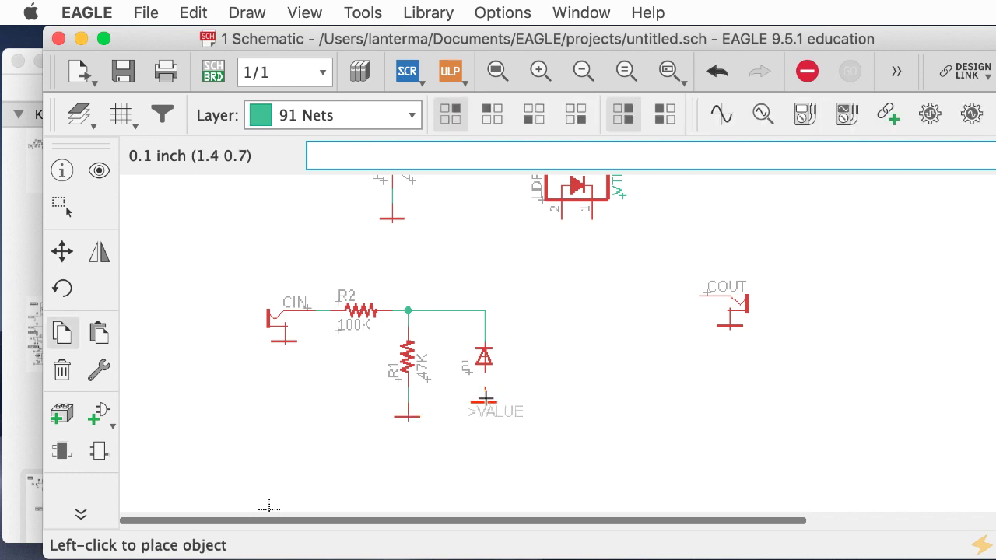
pyautogui.click(484, 402)
pyautogui.write('net')
pyautogui.press('Return')
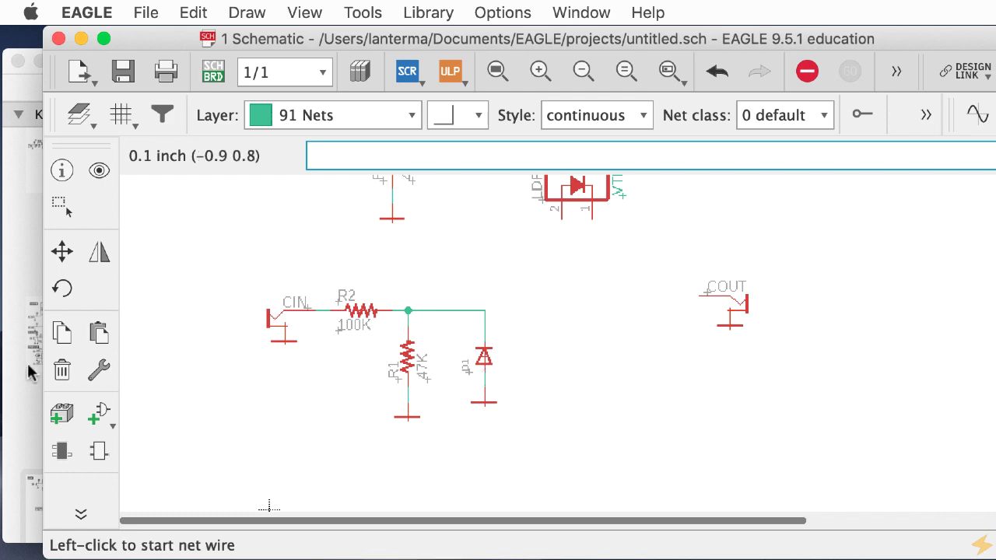
# Arrange the Preview and EAGLE windows side by side so the MVCA control section stays visible beside the schematic
pyautogui.click(62, 250)
pyautogui.click(22, 252)
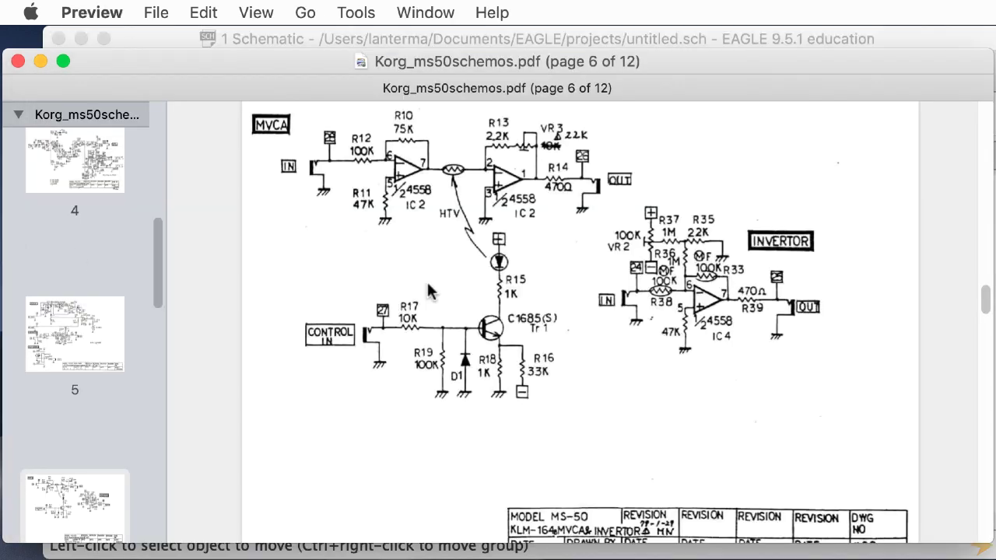
pyautogui.moveTo(622, 60); pyautogui.dragTo(457, 132)
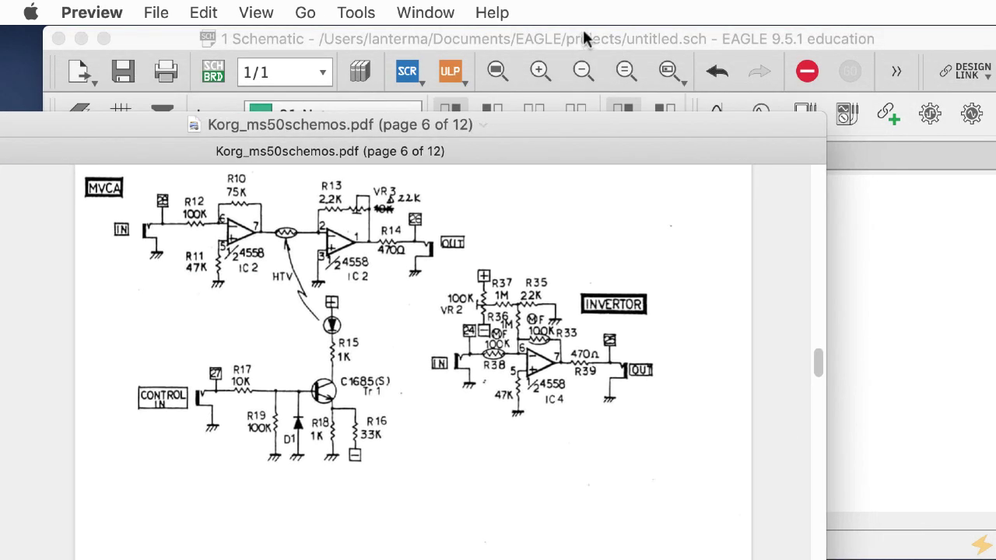
pyautogui.moveTo(585, 39); pyautogui.dragTo(845, 40)
pyautogui.click(272, 131)
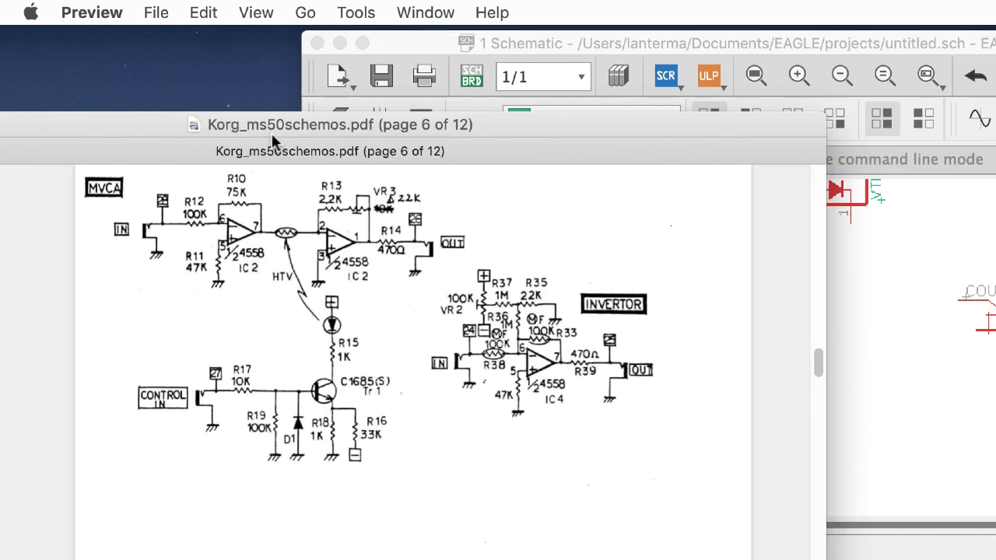
pyautogui.moveTo(237, 132); pyautogui.dragTo(179, 121)
pyautogui.click(658, 45)
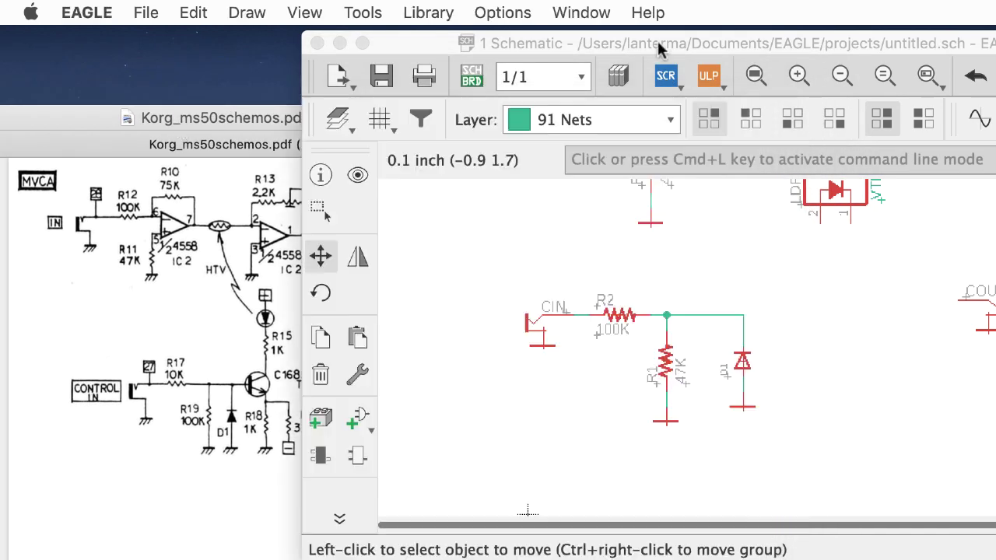
pyautogui.moveTo(658, 45)
pyautogui.mouseDown()
pyautogui.moveTo(644, 47)
pyautogui.moveTo(679, 42)
pyautogui.moveTo(645, 43)
pyautogui.mouseUp()
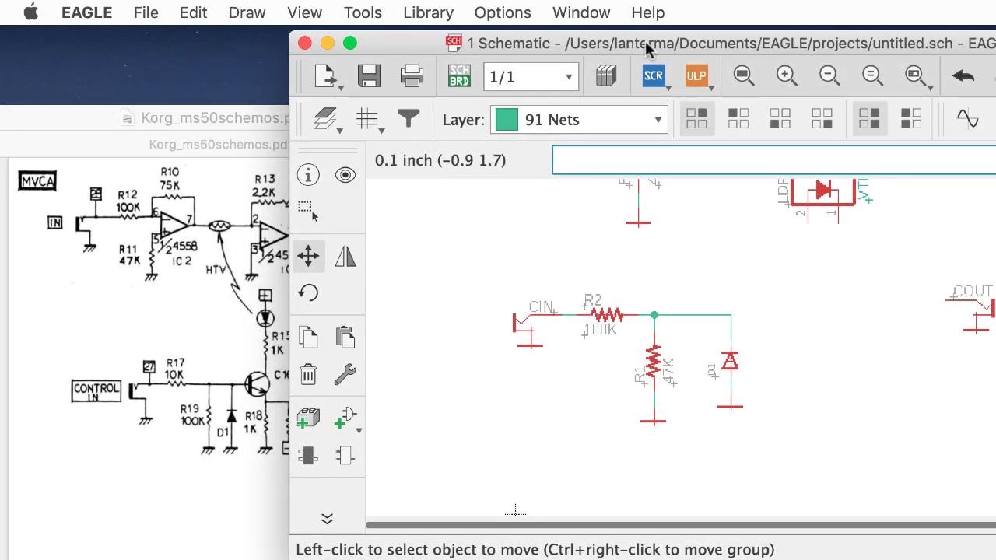
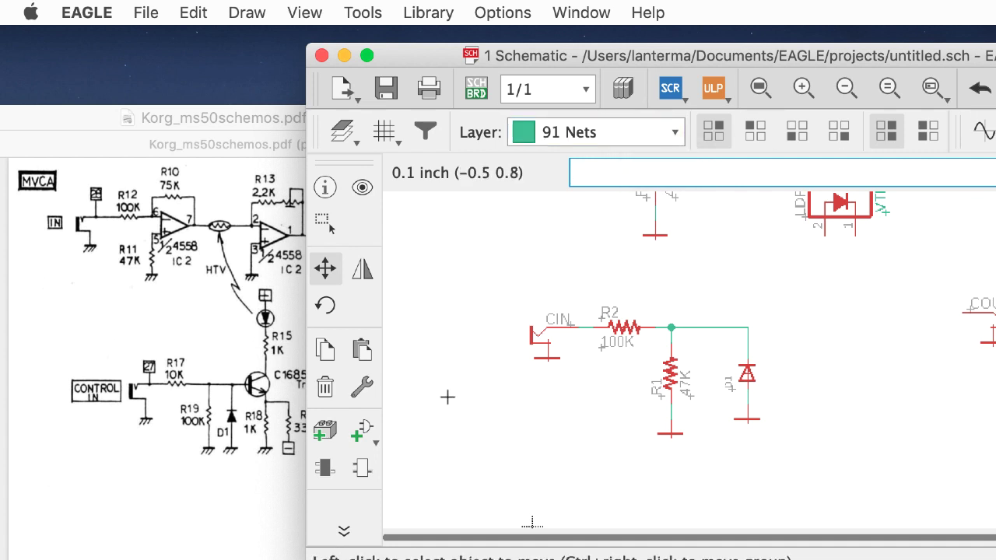
# Add the V+ supply symbol from the supply2 library just left of the VTL5C3's pin 2
pyautogui.scroll(3, 420, 467)
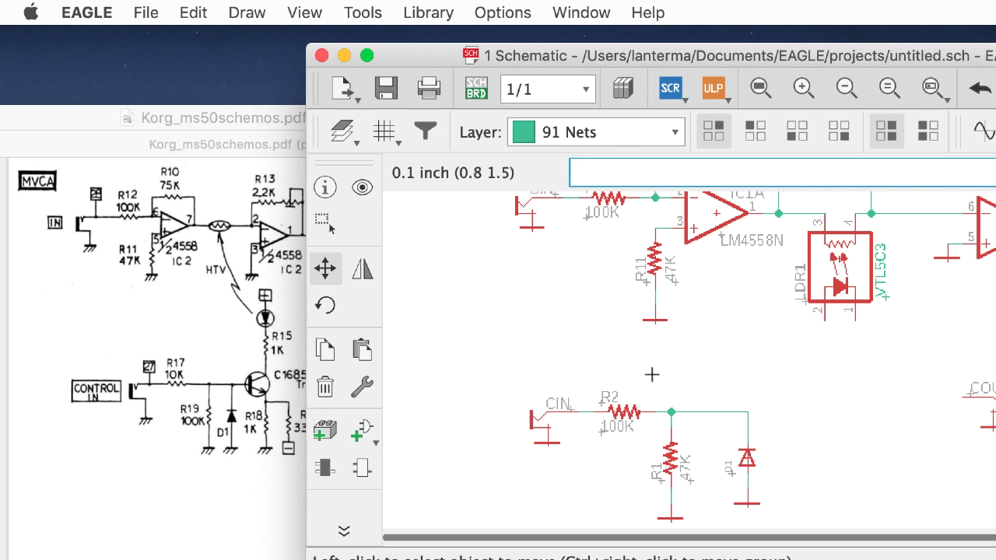
pyautogui.write('add v+')
pyautogui.press('Return')
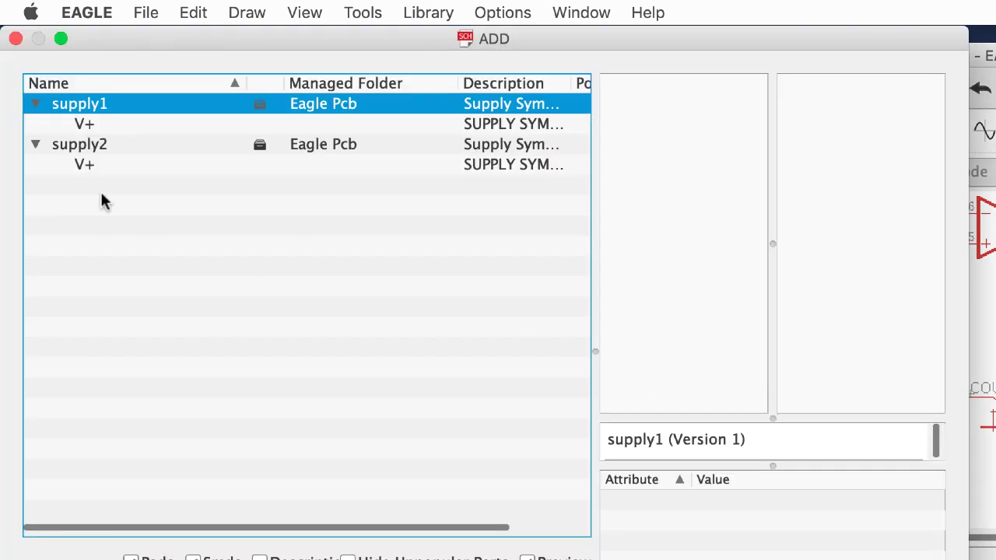
pyautogui.click(87, 126)
pyautogui.click(90, 166)
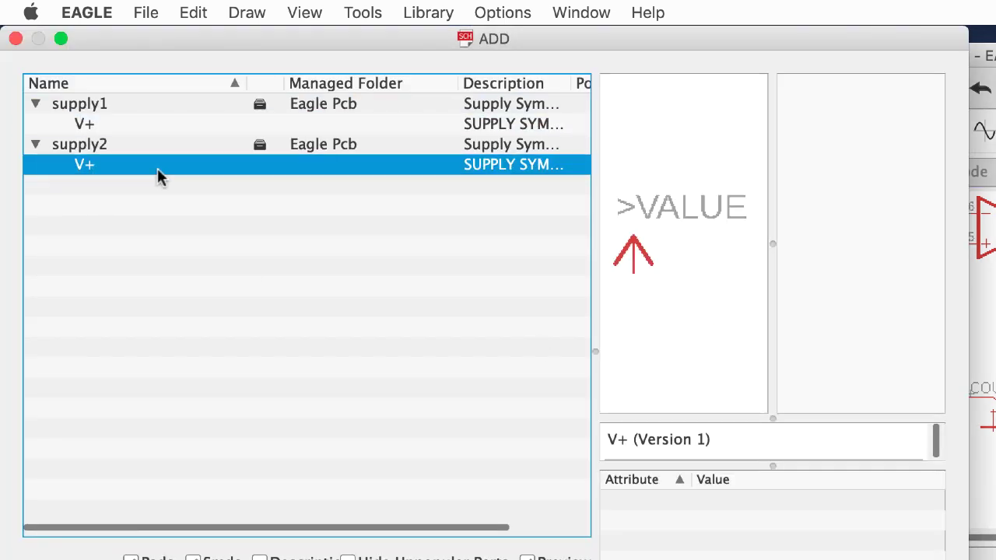
pyautogui.press('Return')
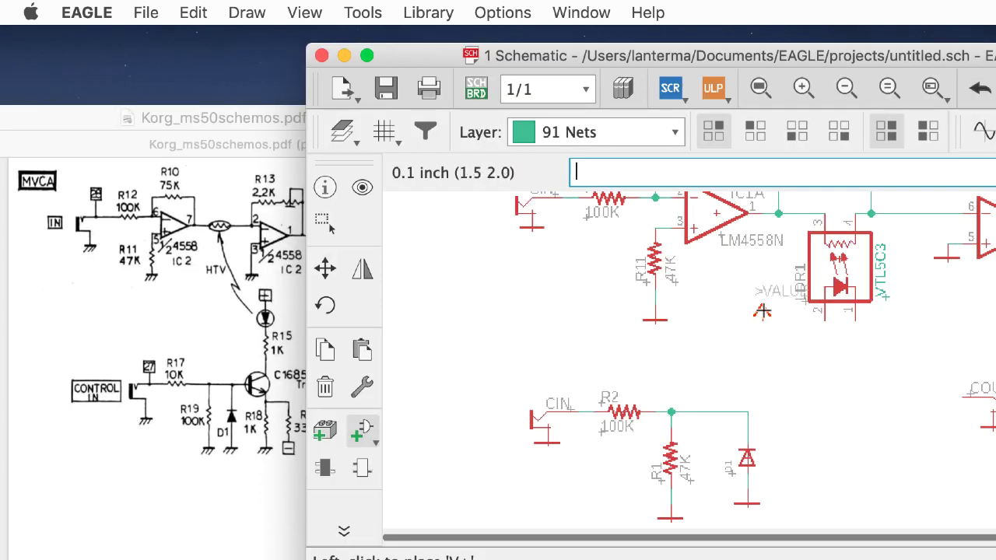
pyautogui.click(762, 311)
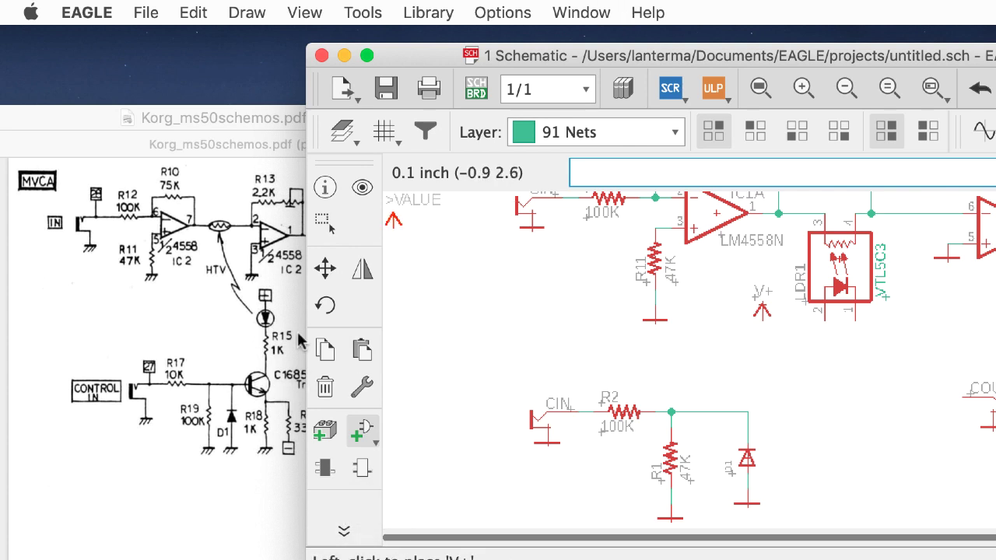
# Draw a net from the V+ supply symbol to pin 2 of the VTL5C3
pyautogui.write('net')
pyautogui.press('Return')
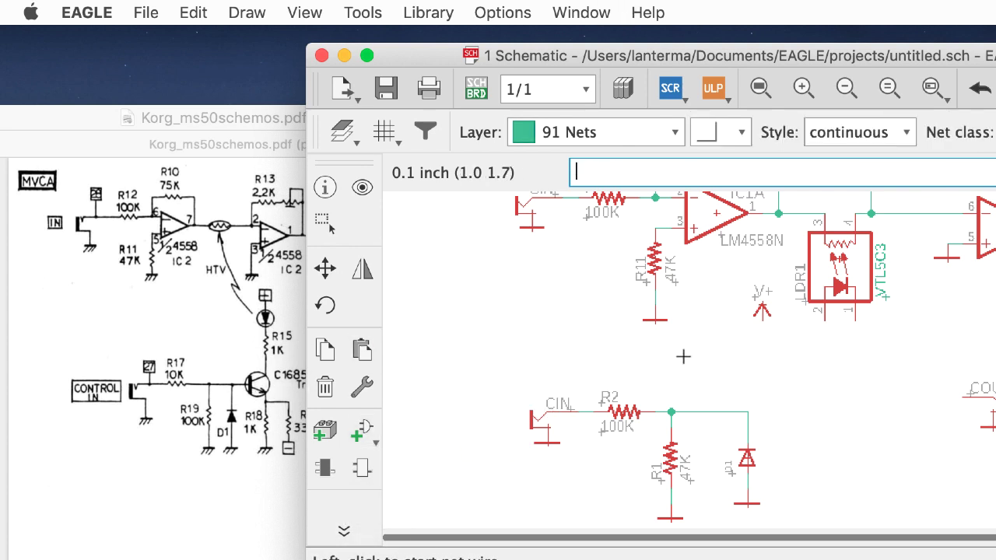
pyautogui.click(762, 318)
pyautogui.click(824, 319)
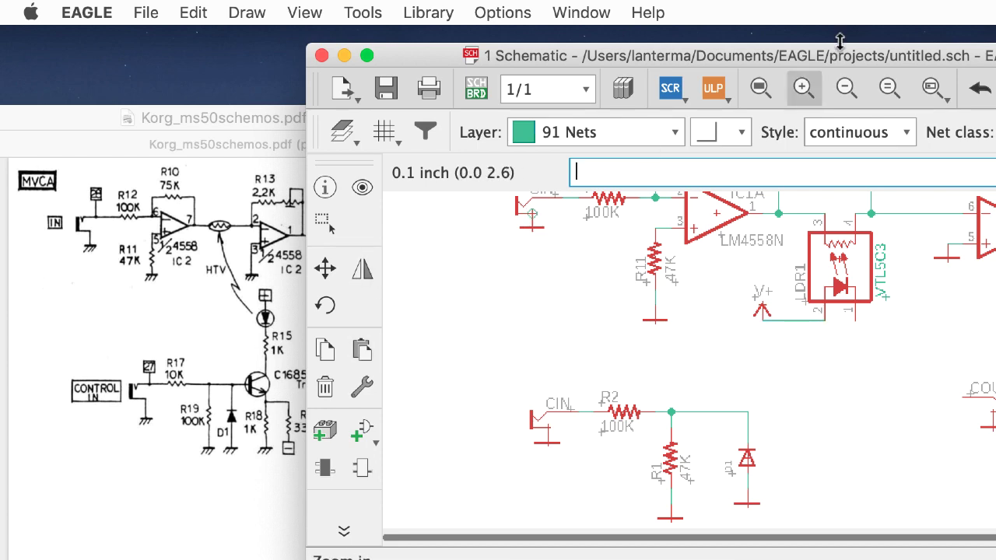
# Copy the 100K resistor R2, rotate the copy upright and place it below pin 1 of optocoupler LDR1
pyautogui.moveTo(846, 61); pyautogui.dragTo(768, 60)
pyautogui.write('copy')
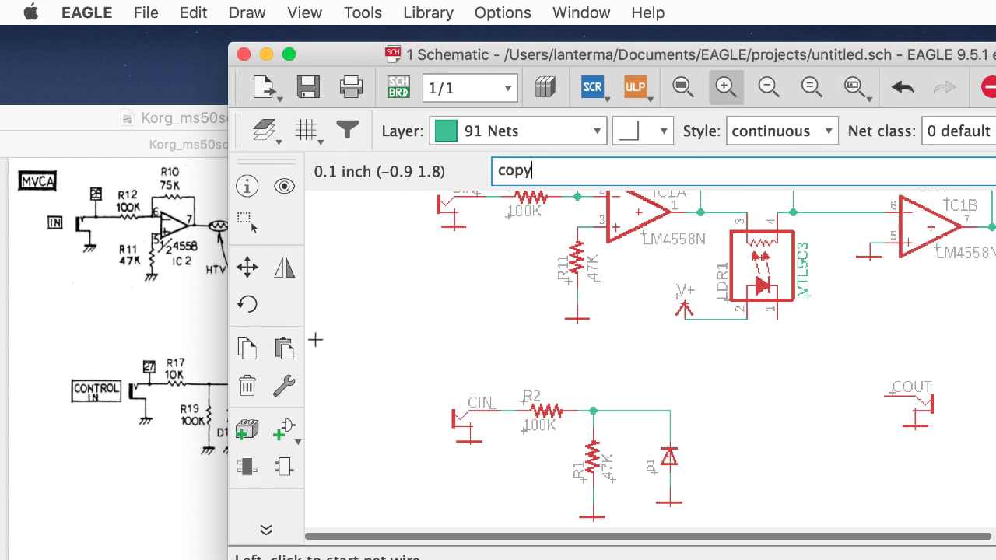
pyautogui.press('Return')
pyautogui.click(546, 410)
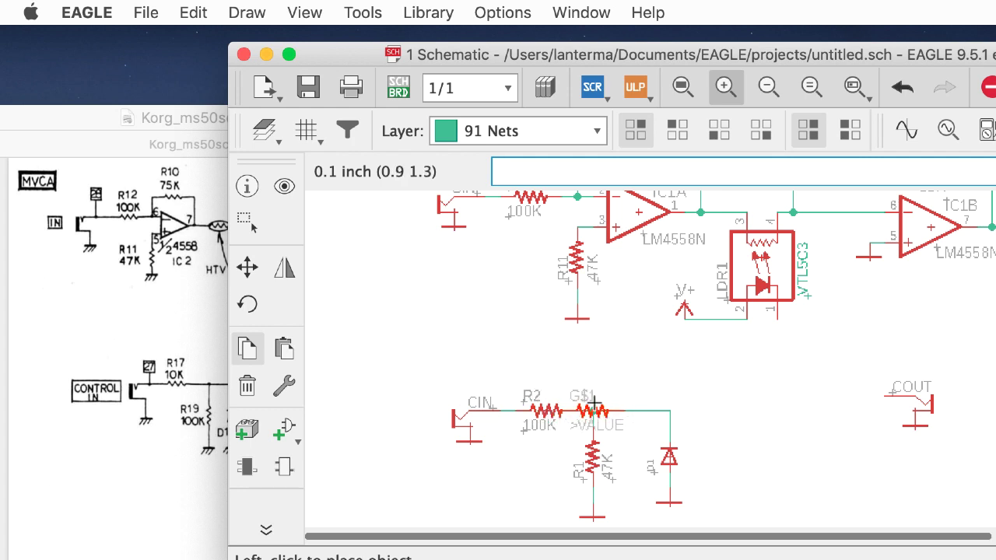
pyautogui.rightClick(813, 366)
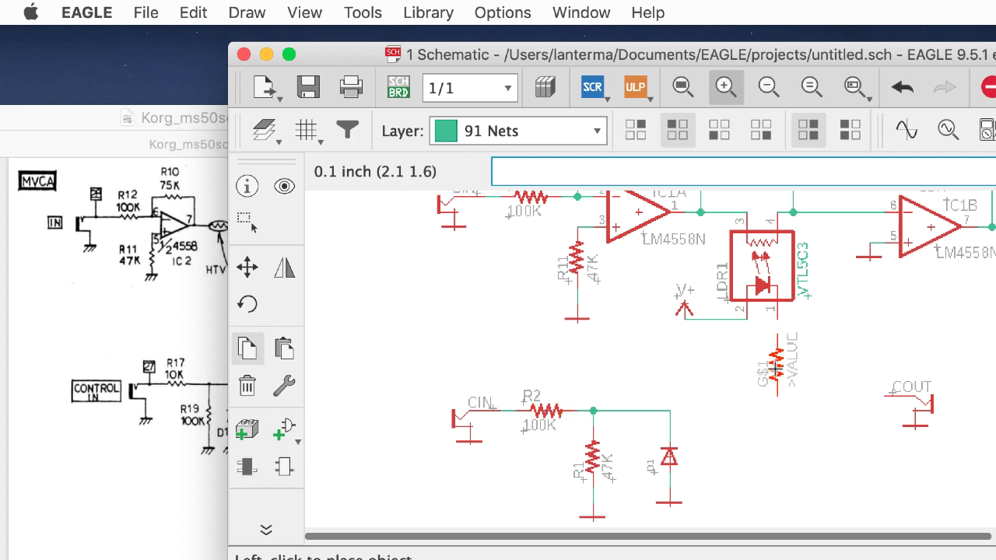
pyautogui.click(775, 359)
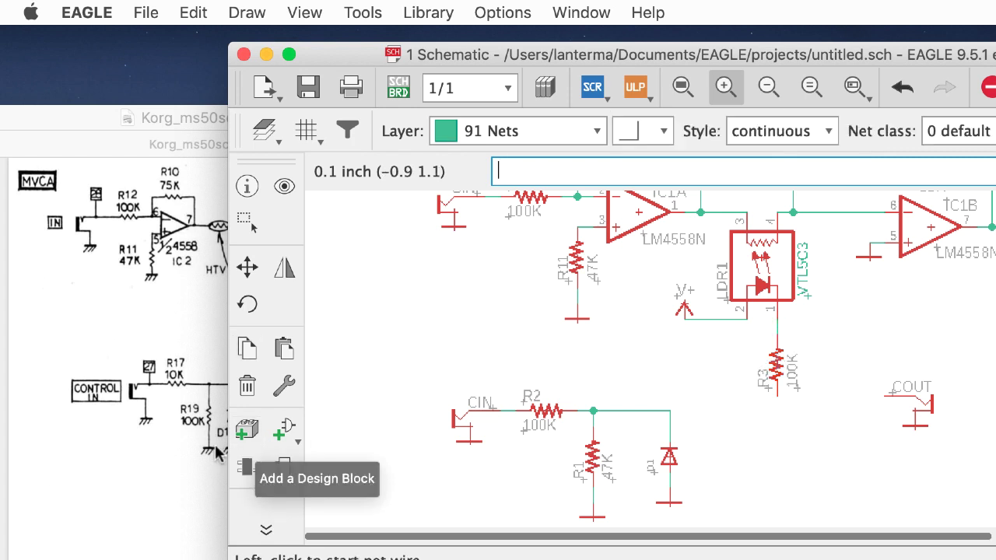
# Check the transistor type in the Korg schematic PDF and try to add a part matching *c1685 or *1685*
pyautogui.click(150, 461)
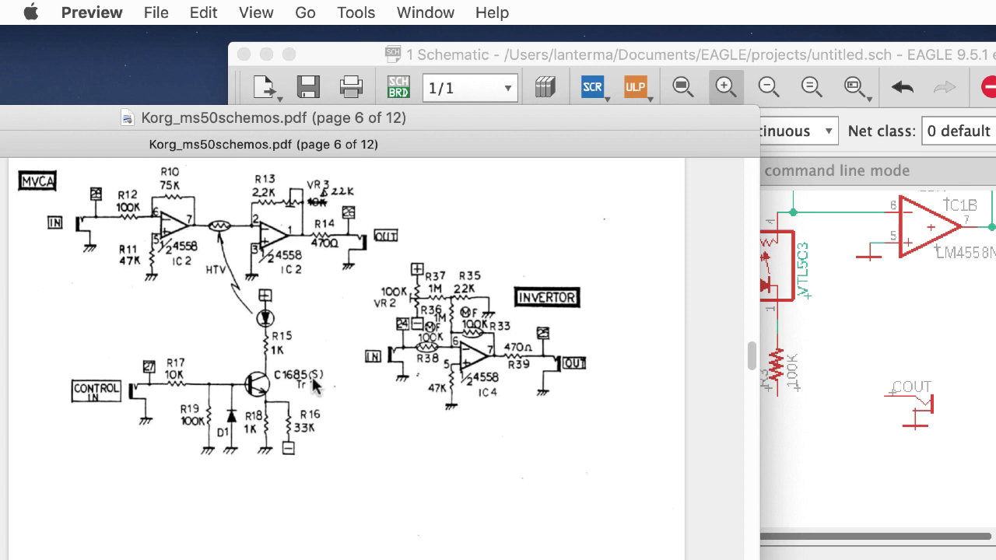
pyautogui.click(800, 54)
pyautogui.write('a')
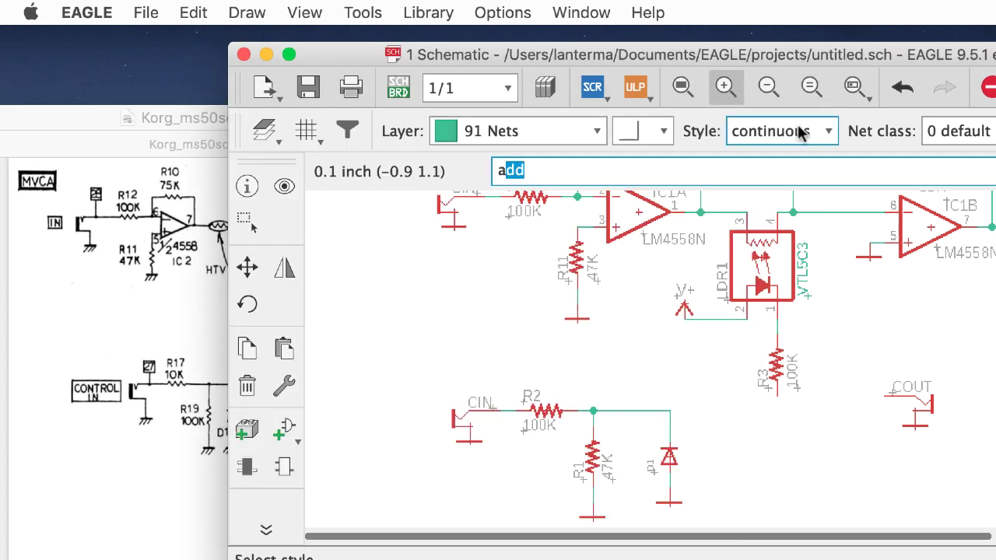
pyautogui.write('dd *c1685')
pyautogui.press('Return')
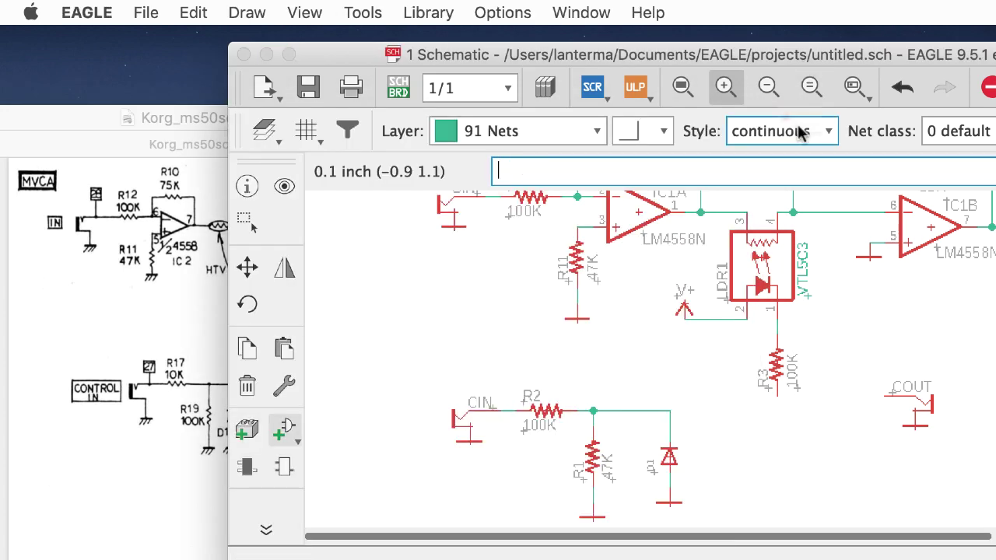
pyautogui.click(916, 165)
pyautogui.write('add *1685*')
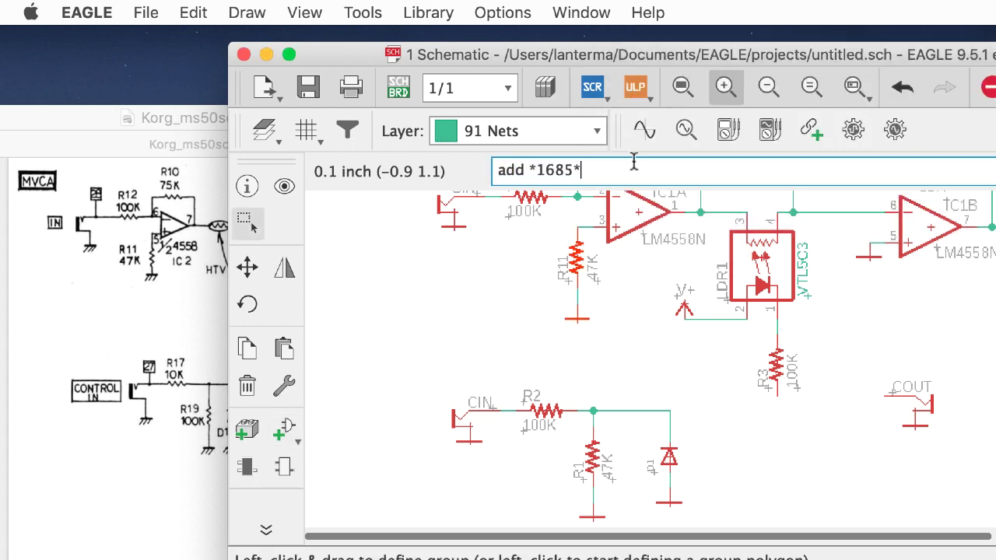
pyautogui.press('Return')
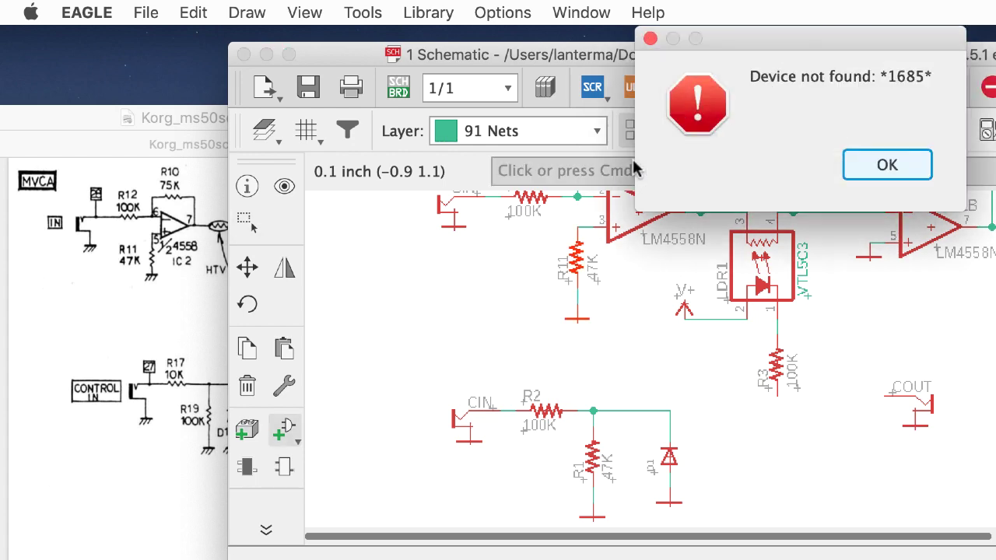
pyautogui.click(902, 168)
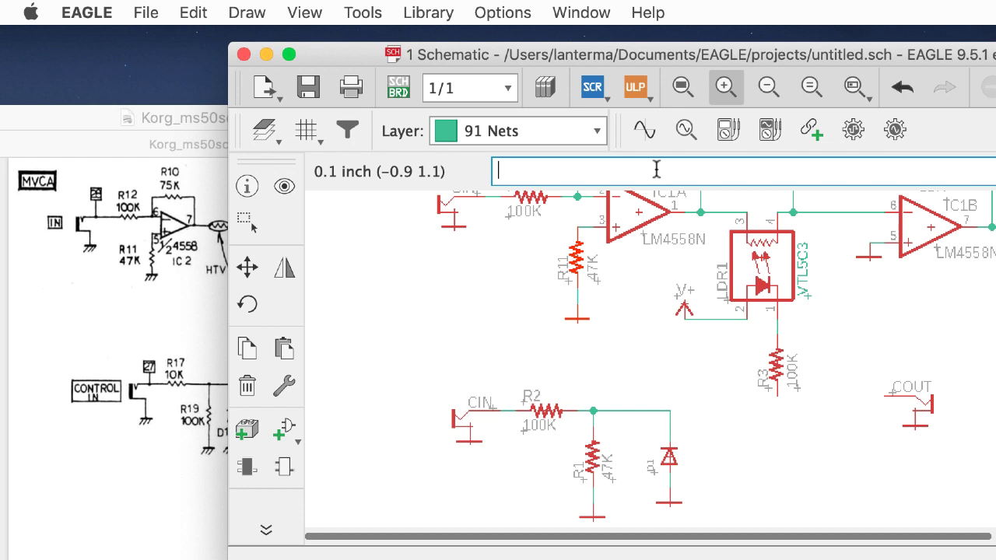
# Switch to Safari, open the 2SC1685 datasheet from the Futurlec product page and examine the transistor's ratings and pinout
pyautogui.click(106, 315)
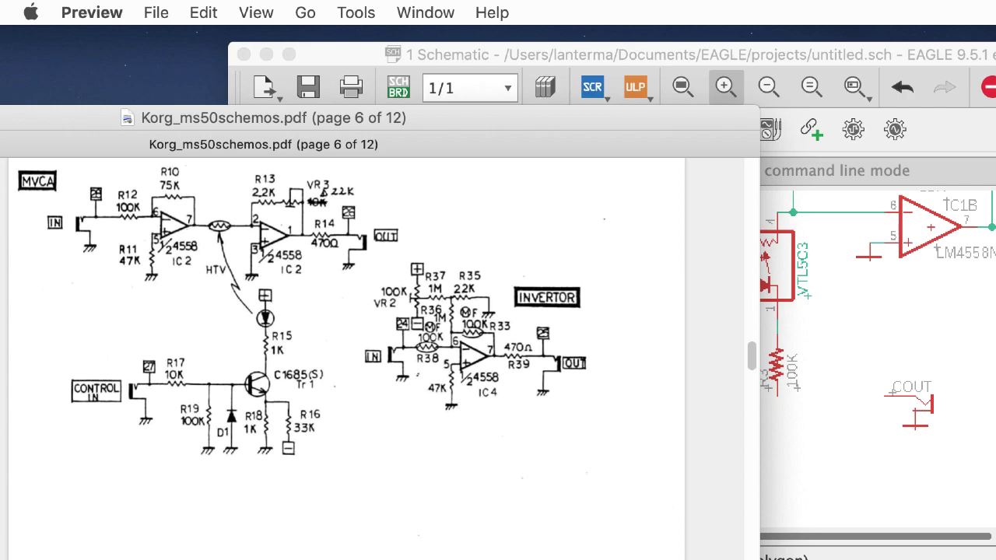
pyautogui.press('super+Tab')
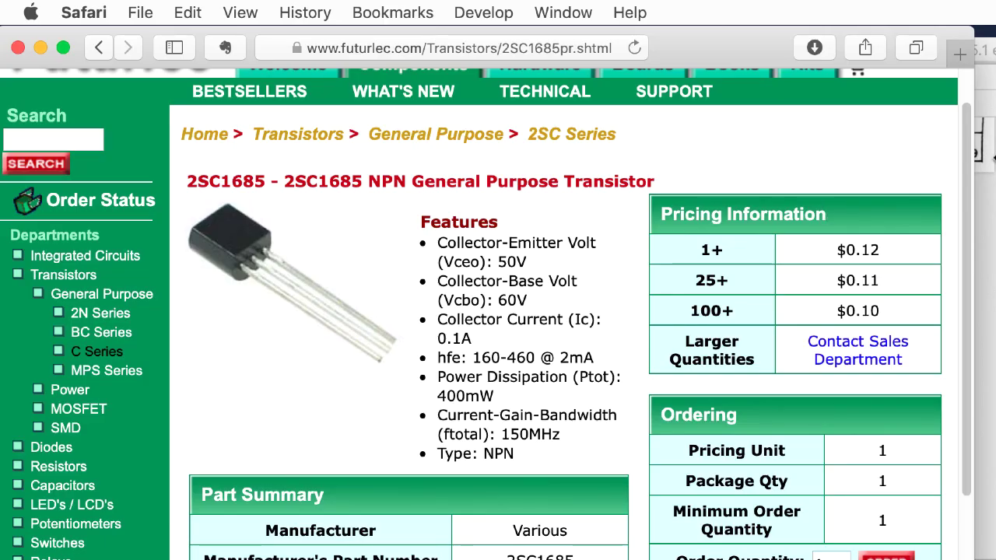
pyautogui.scroll(2, 967, 131)
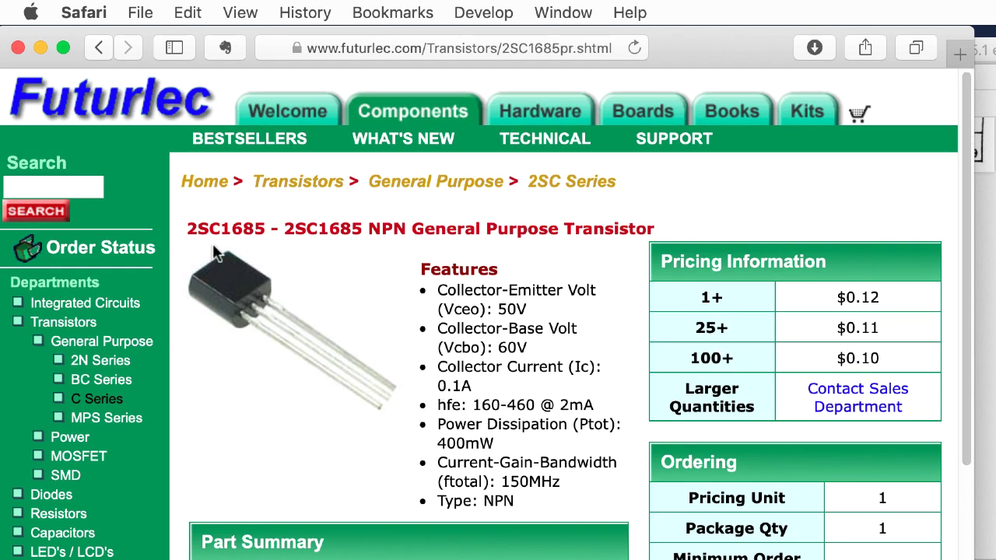
pyautogui.moveTo(966, 222); pyautogui.dragTo(957, 425)
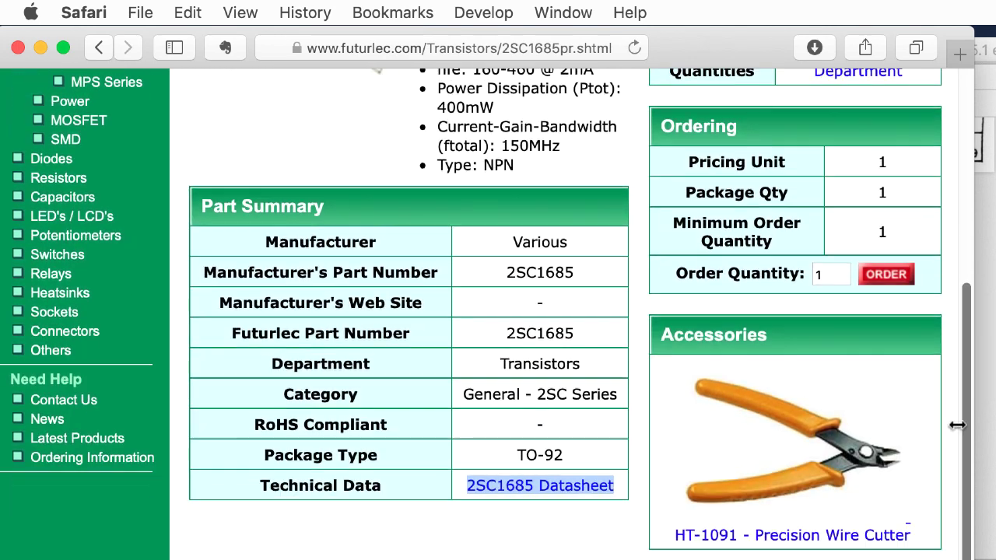
pyautogui.click(517, 486)
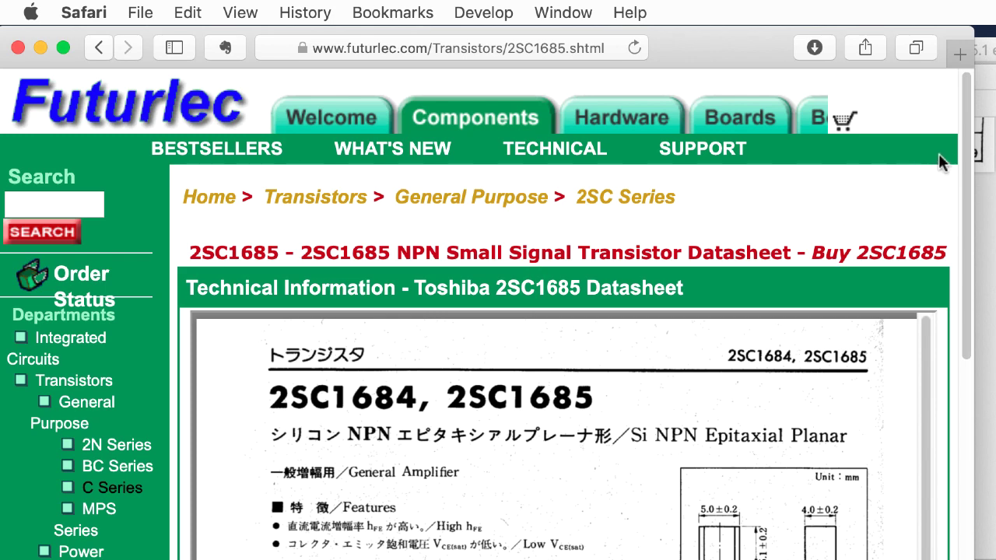
pyautogui.moveTo(968, 152); pyautogui.dragTo(958, 270)
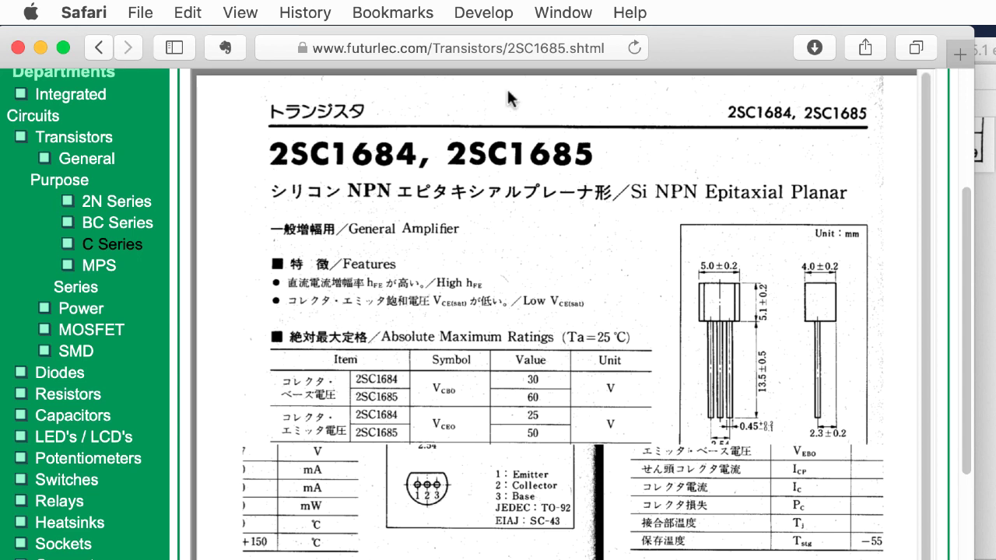
pyautogui.doubleClick(711, 39)
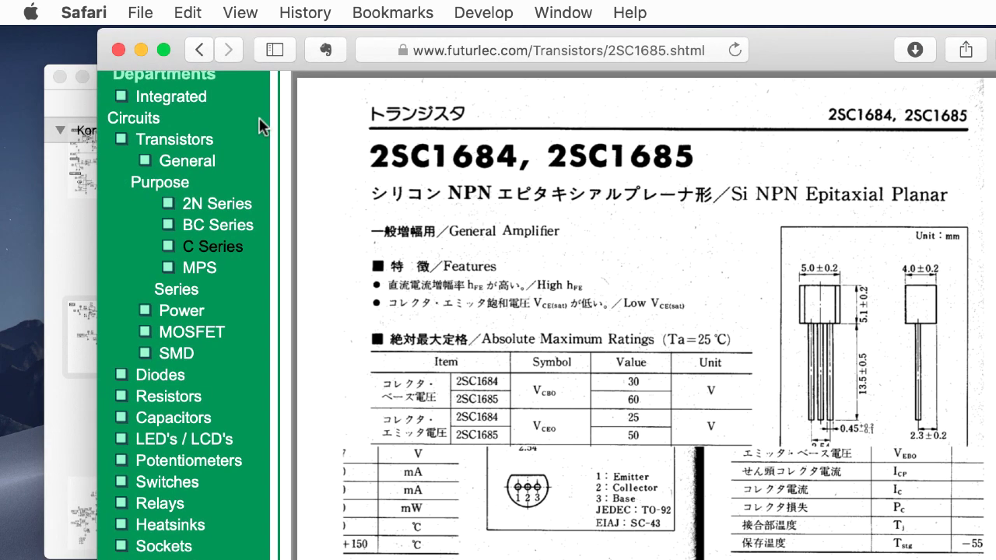
pyautogui.click(123, 52)
# Switch back to EAGLE and search the part libraries for 2n3904 to add a substitute transistor
pyautogui.press('super+Tab')
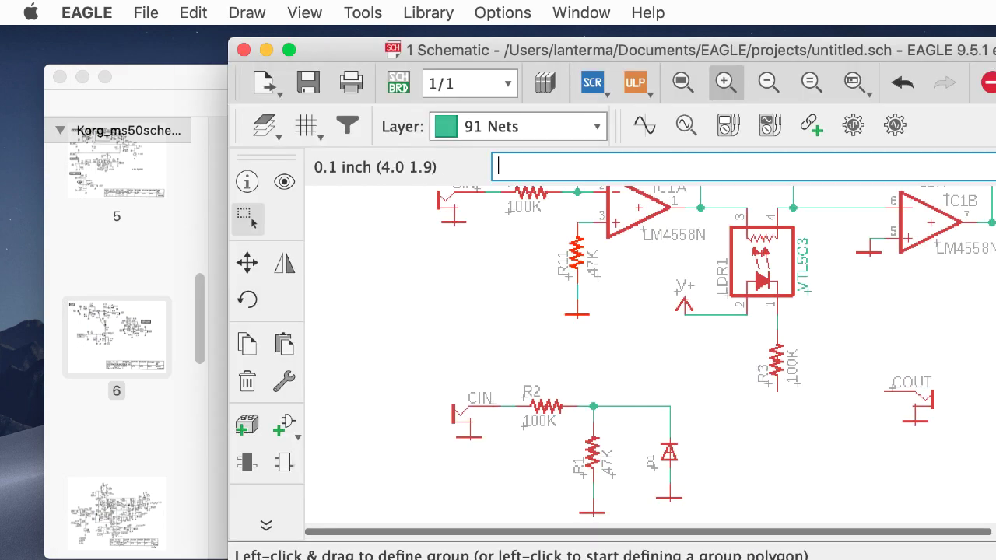
pyautogui.moveTo(746, 51); pyautogui.dragTo(618, 51)
pyautogui.write('add')
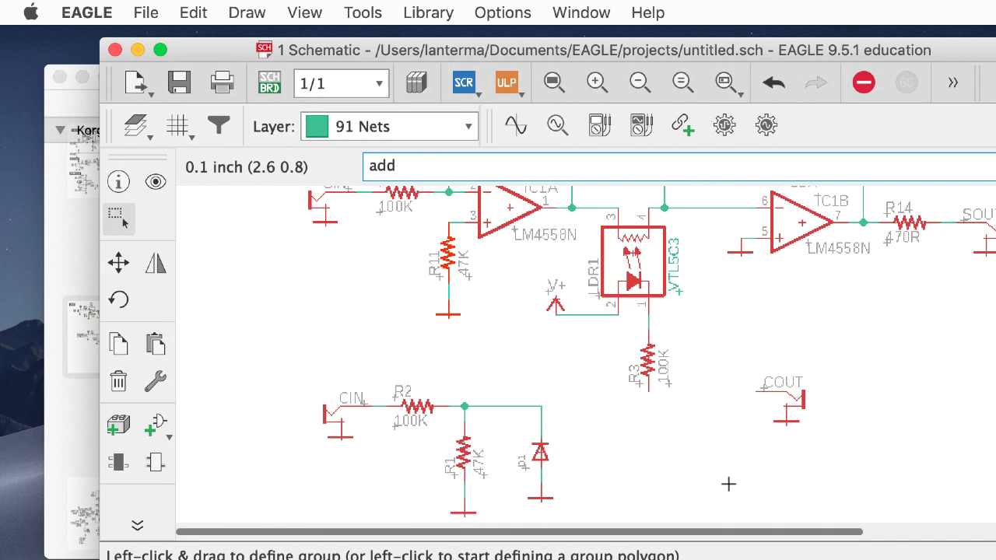
pyautogui.write(' 2n3904')
pyautogui.press('Return')
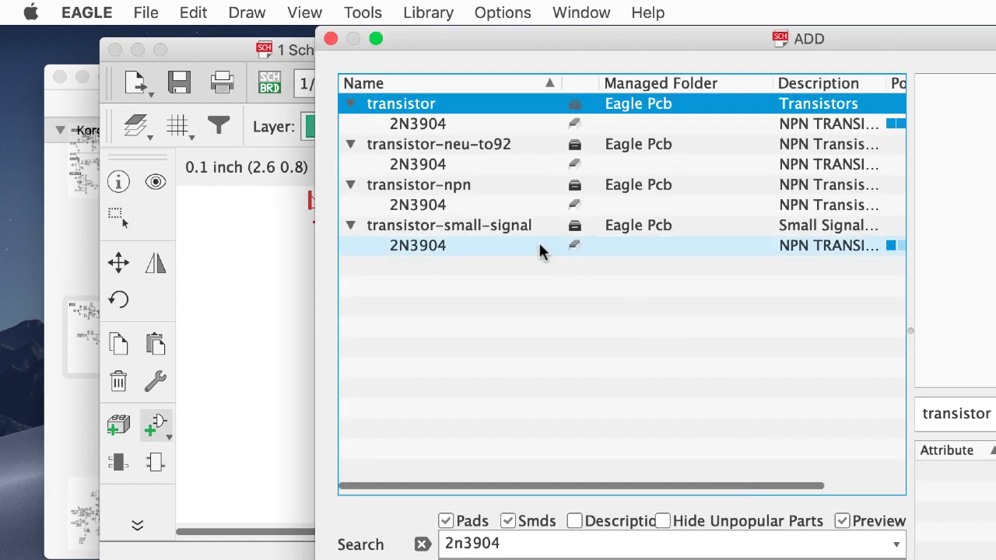
# Browse the 2N3904 entries offered by the different transistor libraries
pyautogui.click(394, 247)
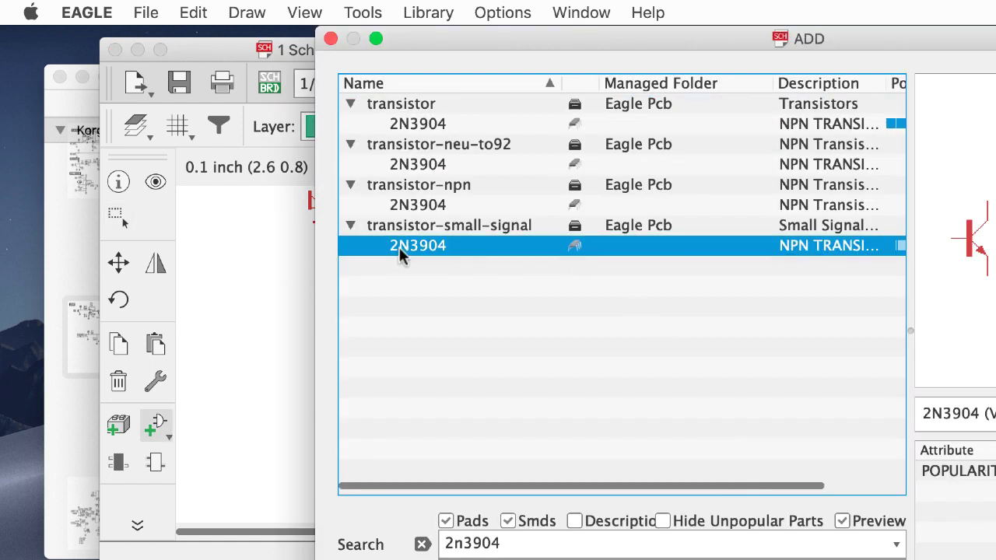
pyautogui.click(412, 206)
pyautogui.press('Down')
pyautogui.press('Down')
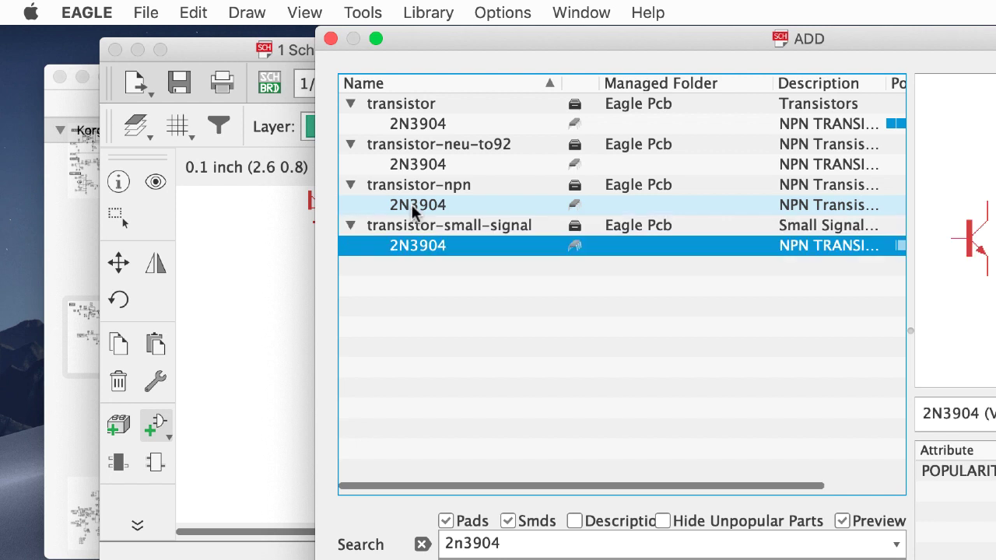
pyautogui.press('Up')
pyautogui.press('Up')
pyautogui.press('Up')
pyautogui.press('Up')
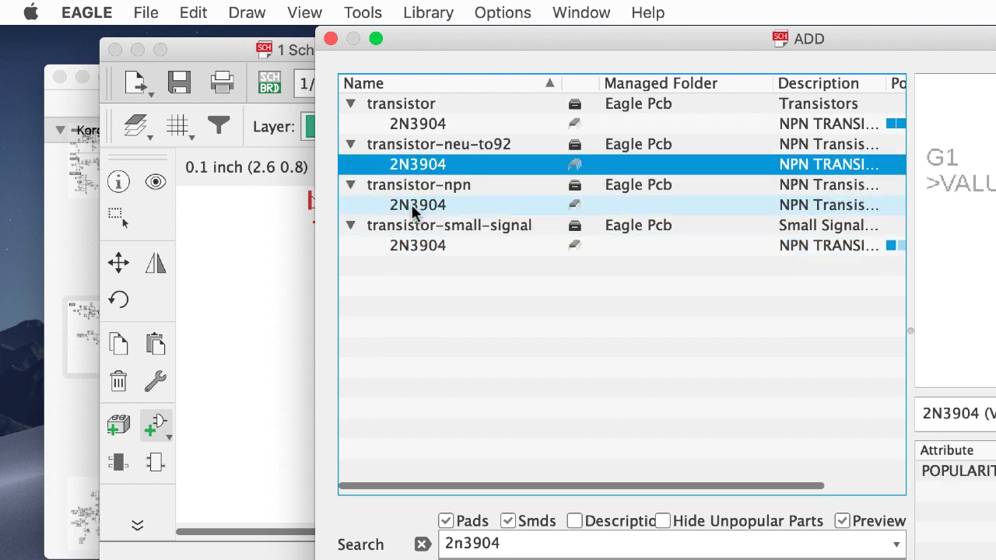
pyautogui.press('Up')
pyautogui.press('Up')
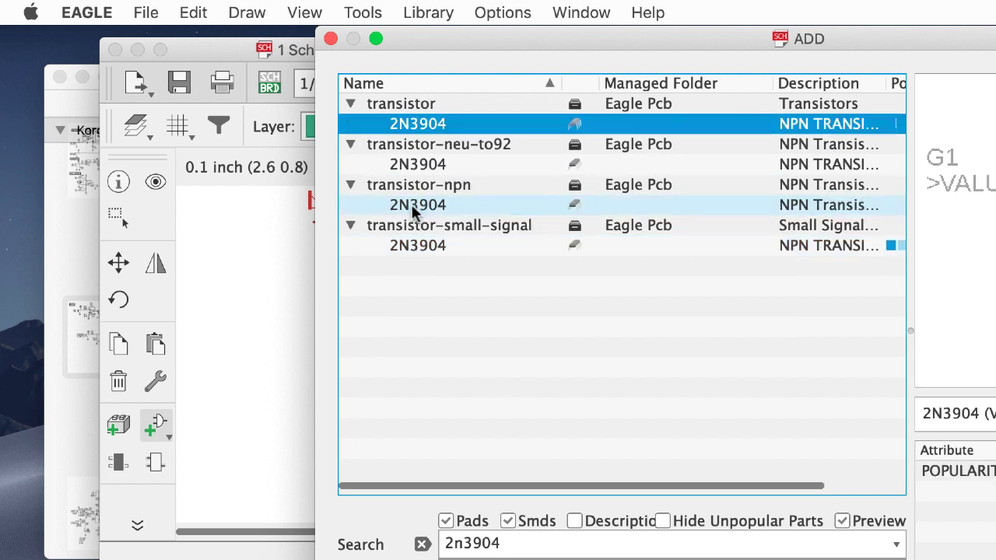
pyautogui.press('Down')
pyautogui.press('Up')
pyautogui.click(417, 245)
# Compare the symbol and footprint previews of the 2N3904 in the transistor, transistor-neu-to92, transistor-npn and transistor-small-signal libraries
pyautogui.moveTo(992, 35); pyautogui.dragTo(770, 32)
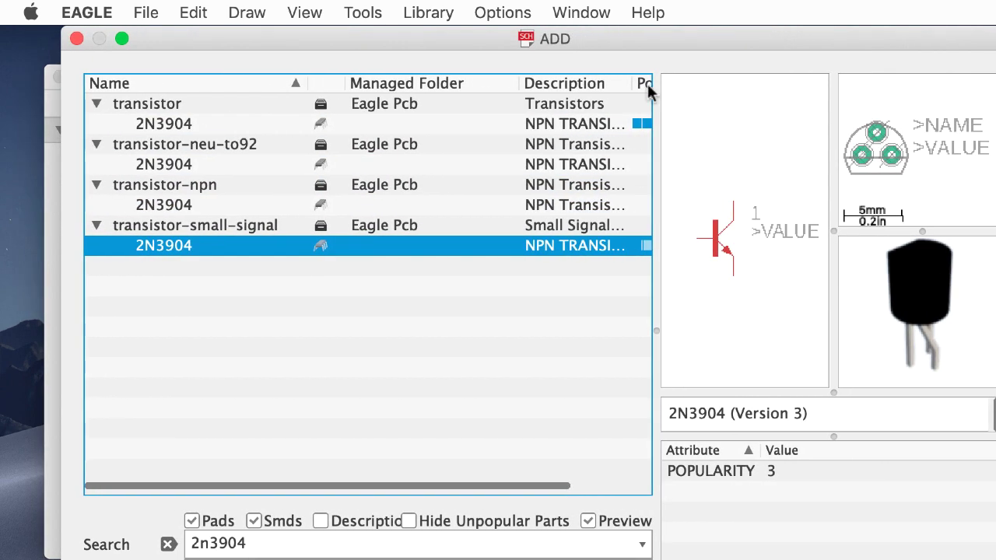
pyautogui.click(184, 205)
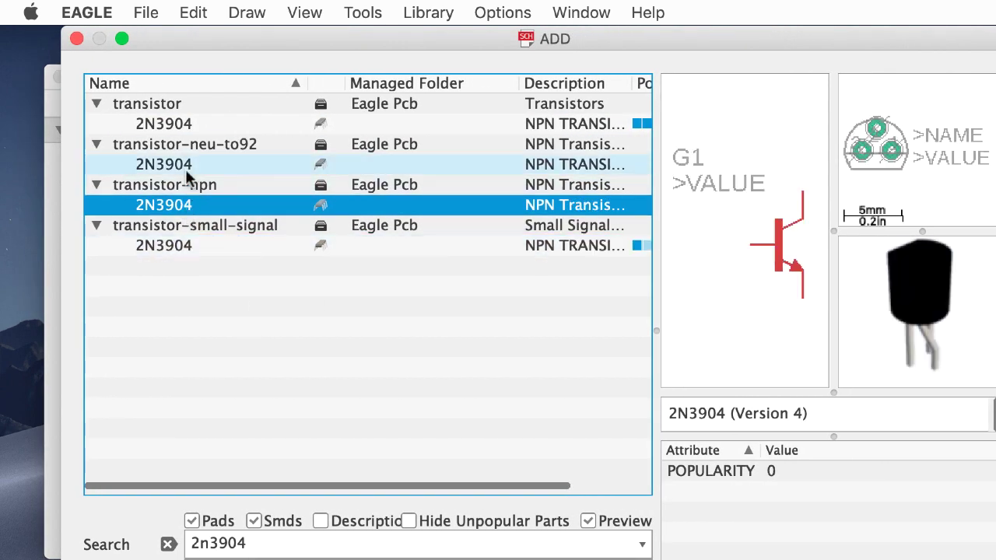
pyautogui.click(187, 164)
pyautogui.click(192, 123)
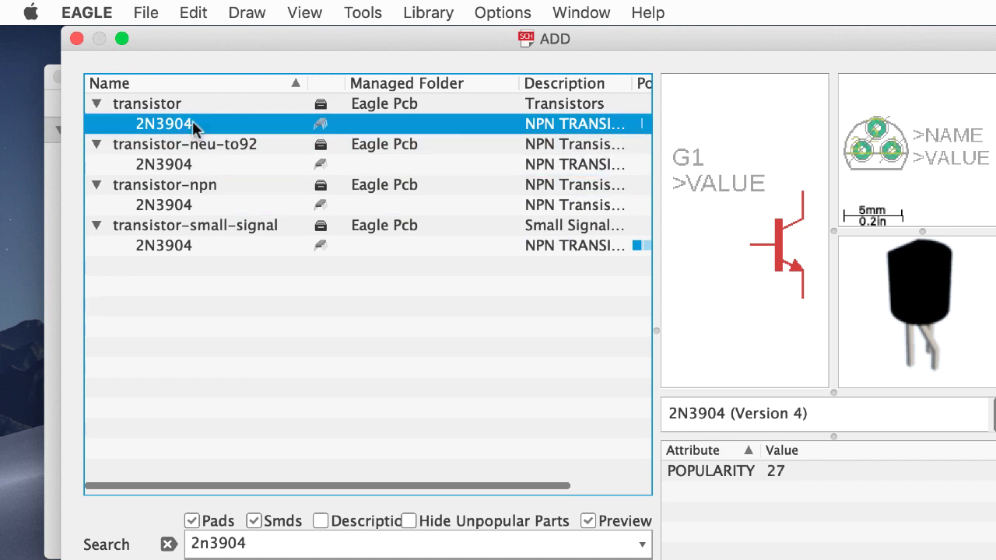
pyautogui.click(189, 246)
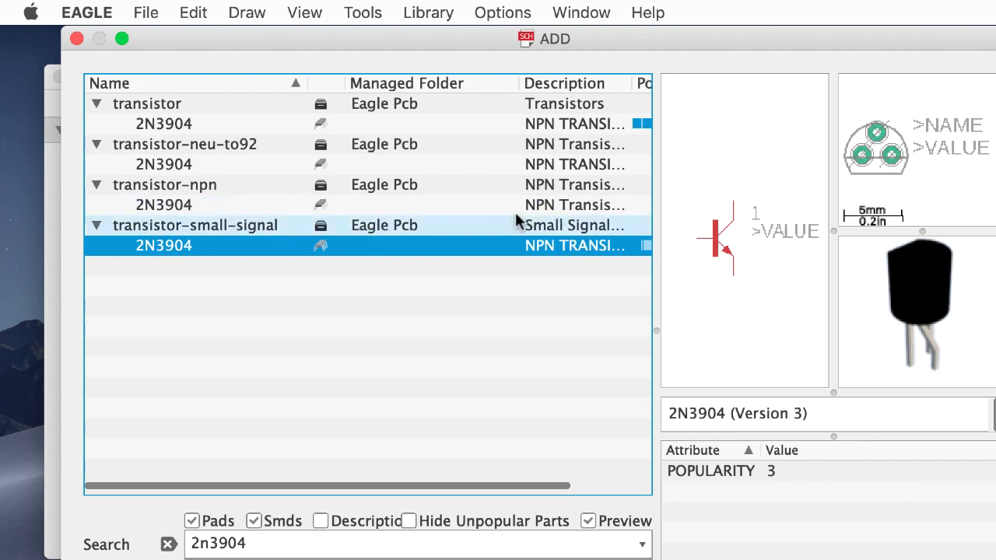
pyautogui.click(230, 204)
pyautogui.click(226, 165)
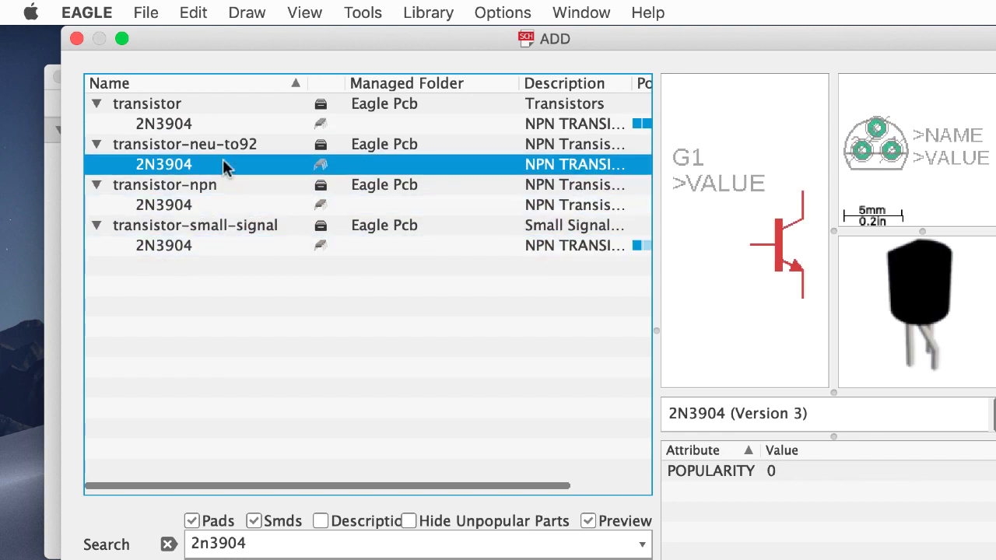
pyautogui.click(207, 244)
pyautogui.click(204, 204)
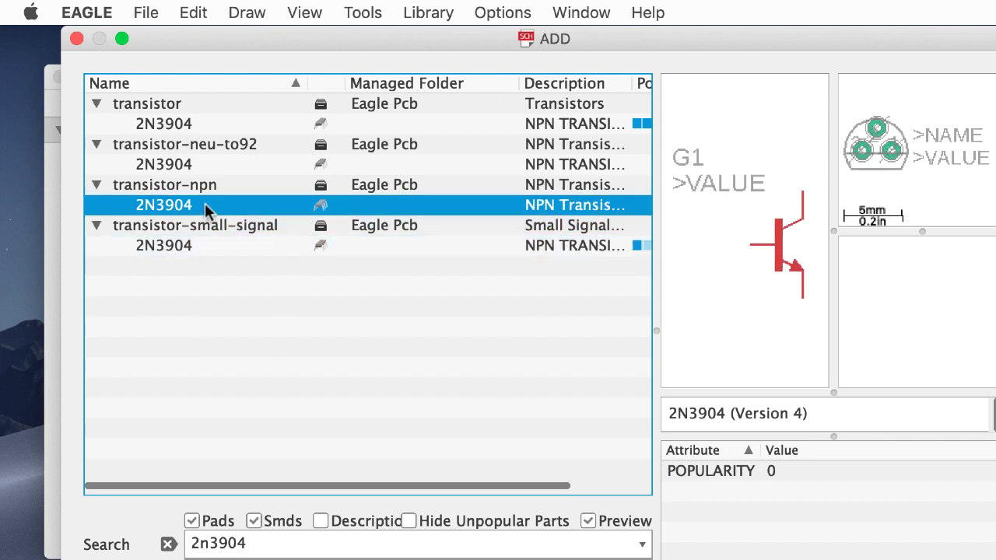
pyautogui.click(206, 150)
pyautogui.click(207, 166)
pyautogui.click(208, 124)
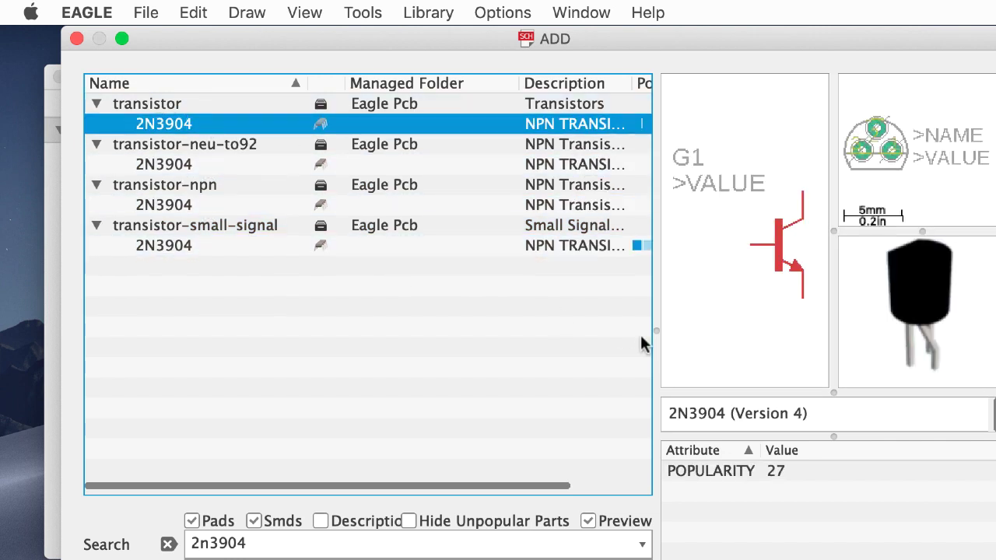
pyautogui.click(195, 205)
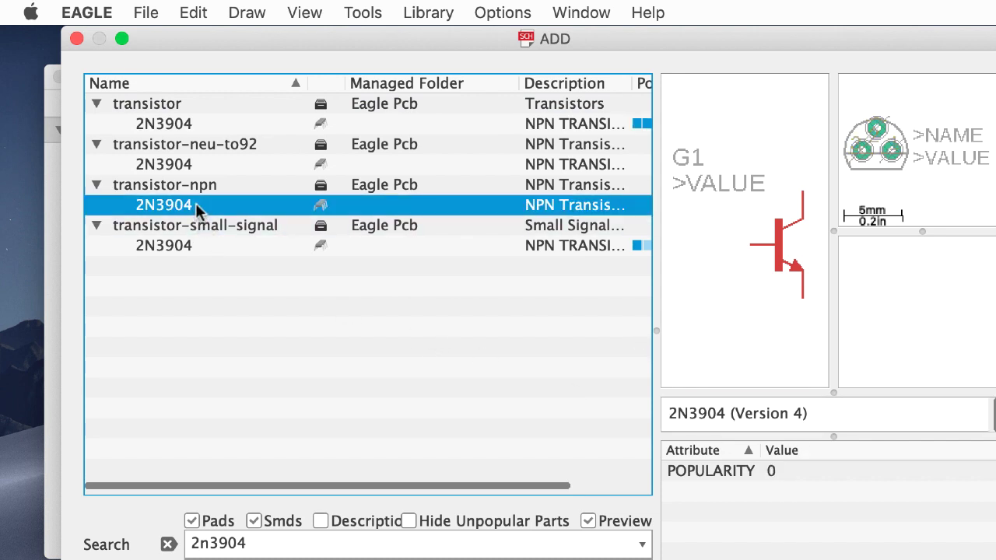
# Add the 2N3904 from the transistor library and place it with its collector at the lower end of resistor R3
pyautogui.click(178, 127)
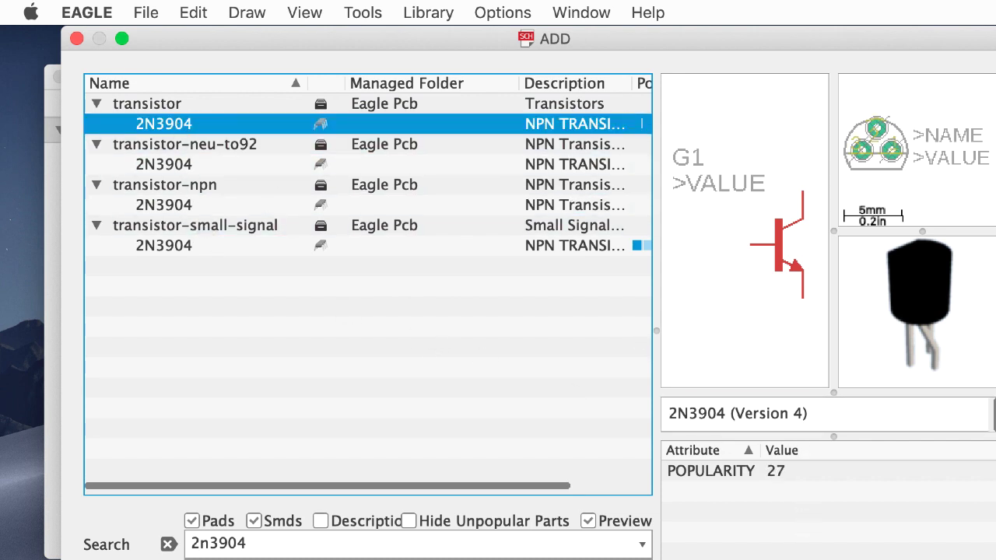
pyautogui.press('Return')
pyautogui.moveTo(609, 8); pyautogui.dragTo(648, 7)
pyautogui.click(698, 416)
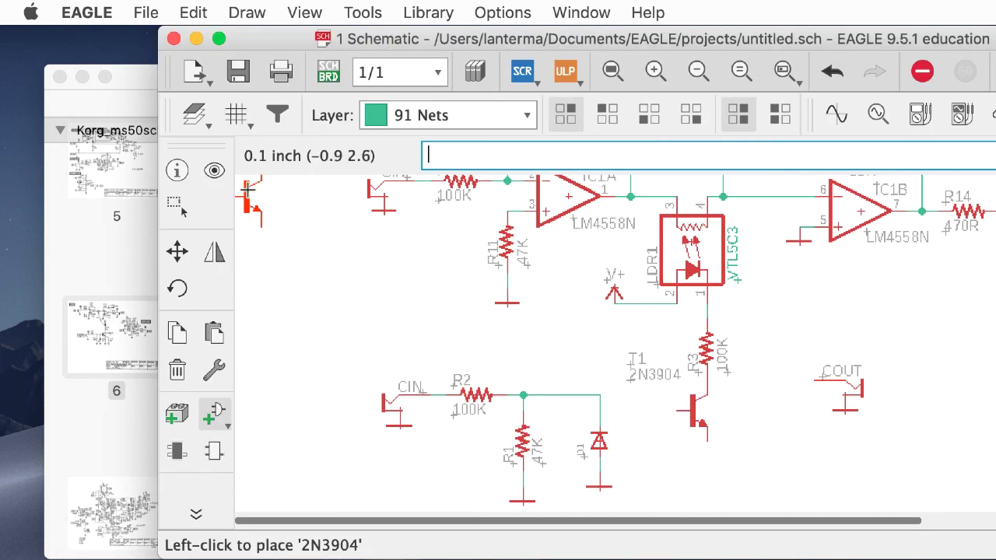
# Move transistor T1 down 0.1 inch, leaving a short net between its collector and R3
pyautogui.click(177, 250)
pyautogui.click(686, 416)
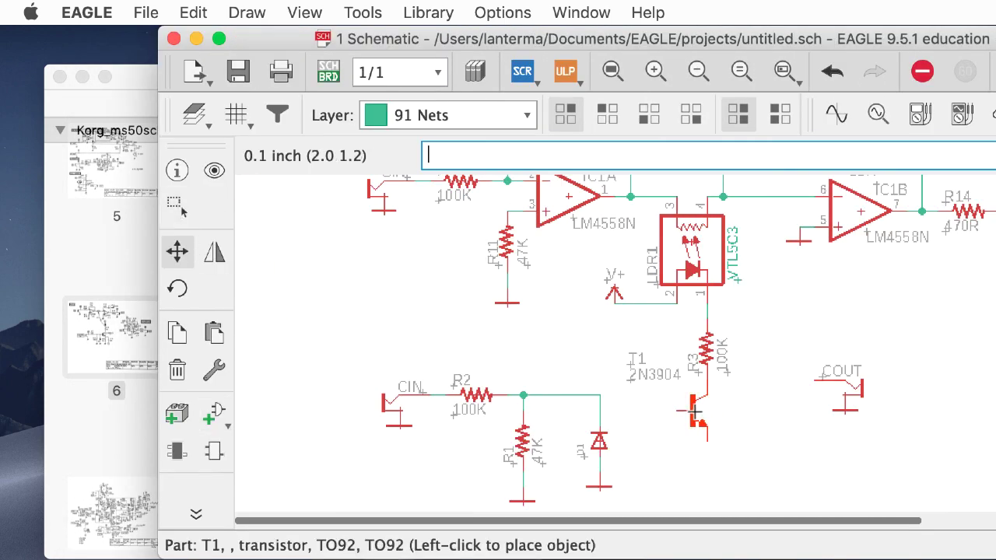
pyautogui.click(686, 433)
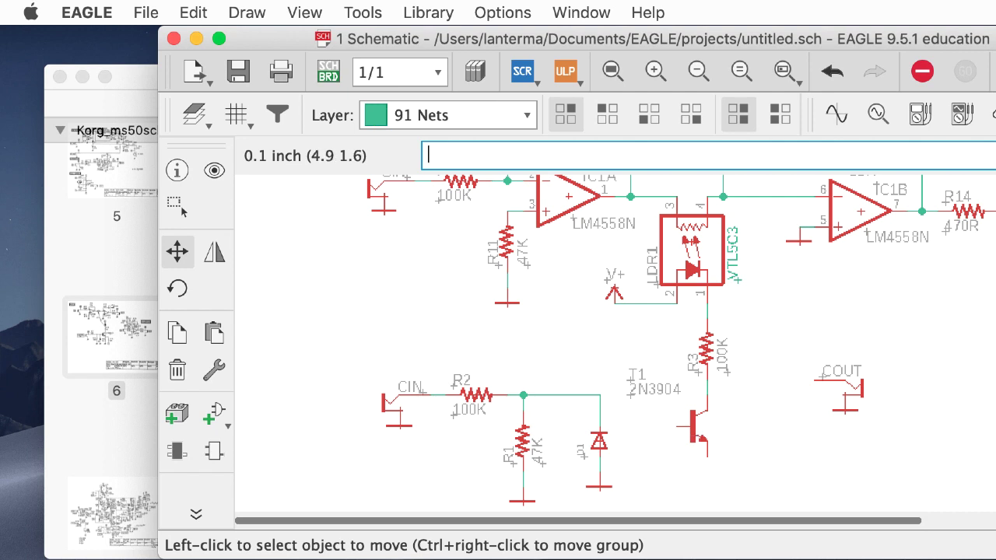
# Group the control input network of CIN, R2, R1 and D1 and move it right and down, level with T1's base
pyautogui.scroll(-5, 382, 474)
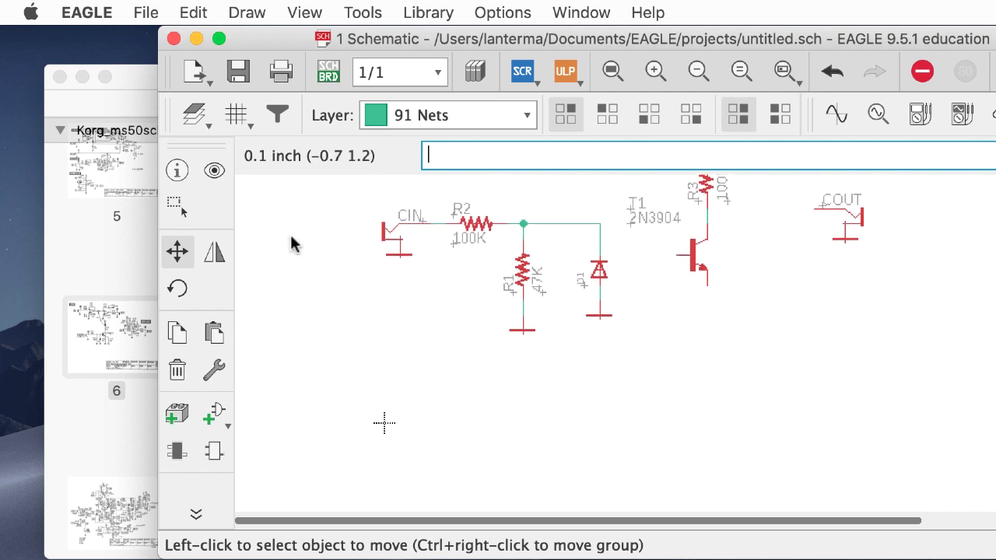
pyautogui.click(177, 206)
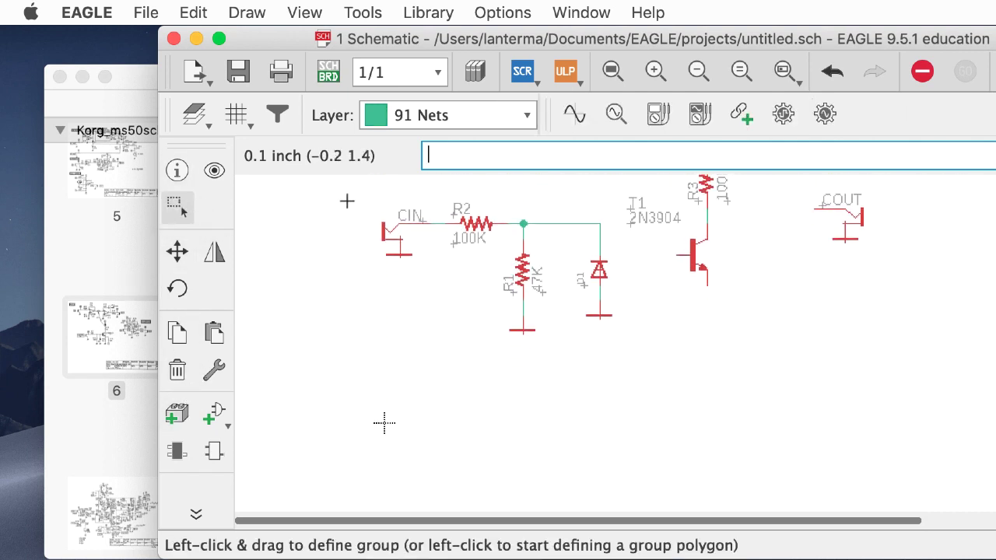
pyautogui.moveTo(347, 201); pyautogui.dragTo(611, 376)
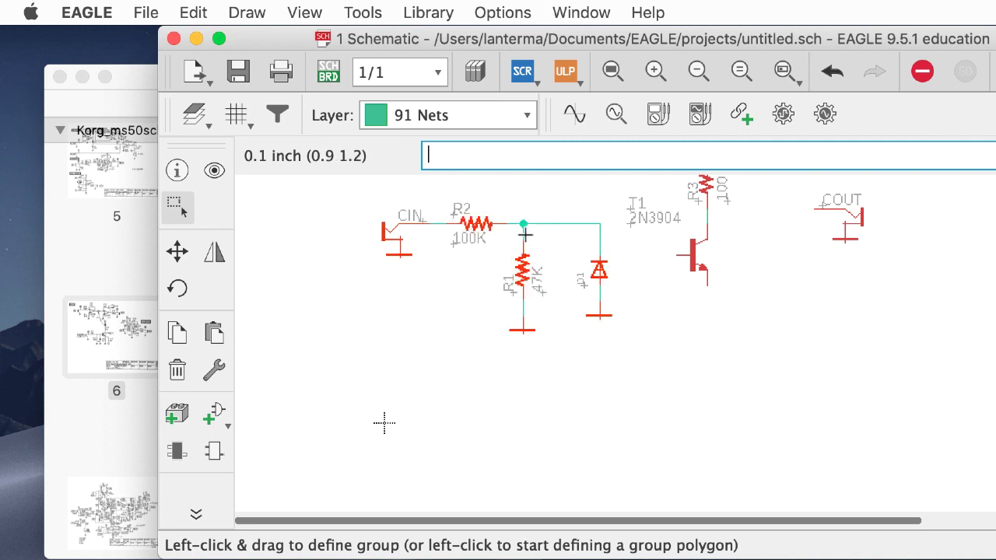
pyautogui.keyDown('ctrl'); pyautogui.rightClick(523, 269); pyautogui.keyUp('ctrl')
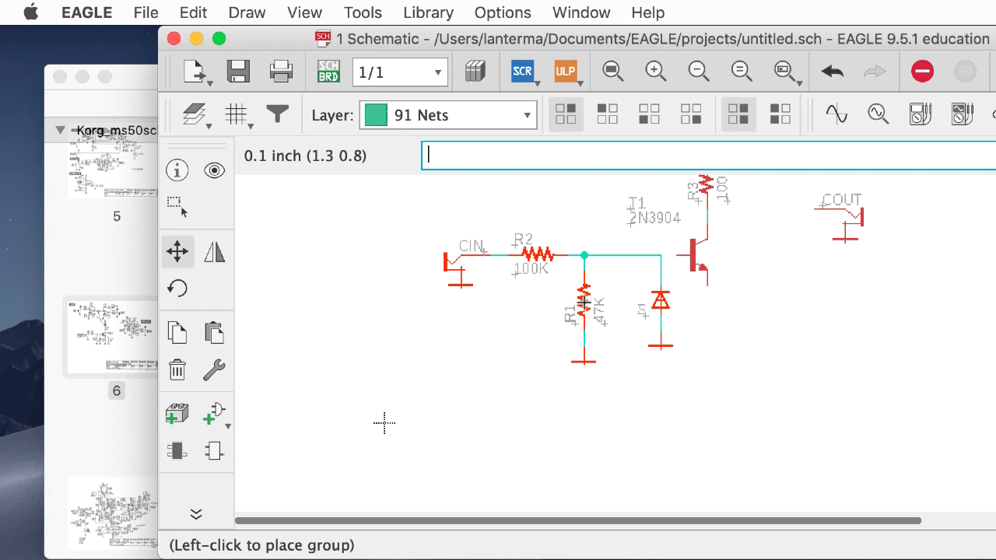
pyautogui.click(581, 302)
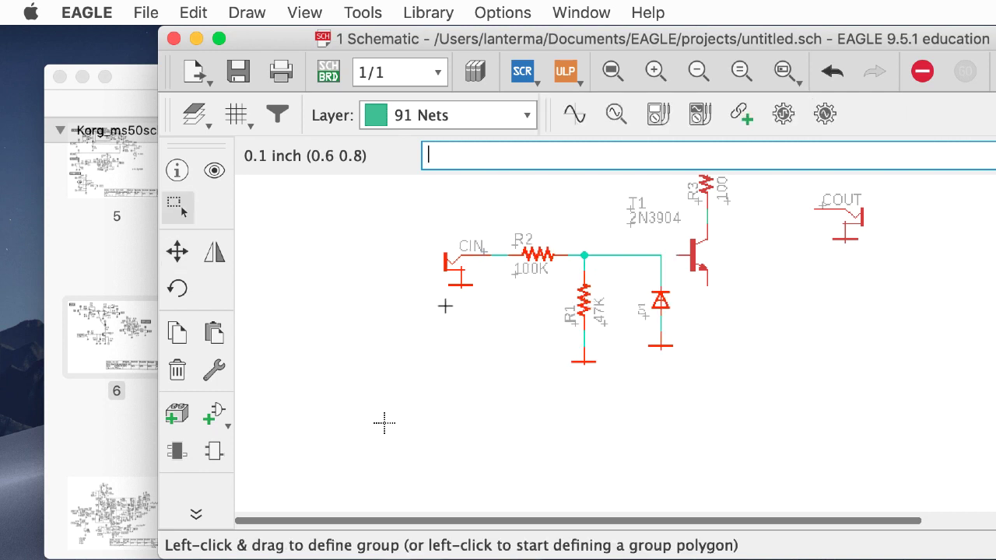
# Draw a net connecting the base of T1 to the junction above diode D1
pyautogui.write('et')
pyautogui.press('Return')
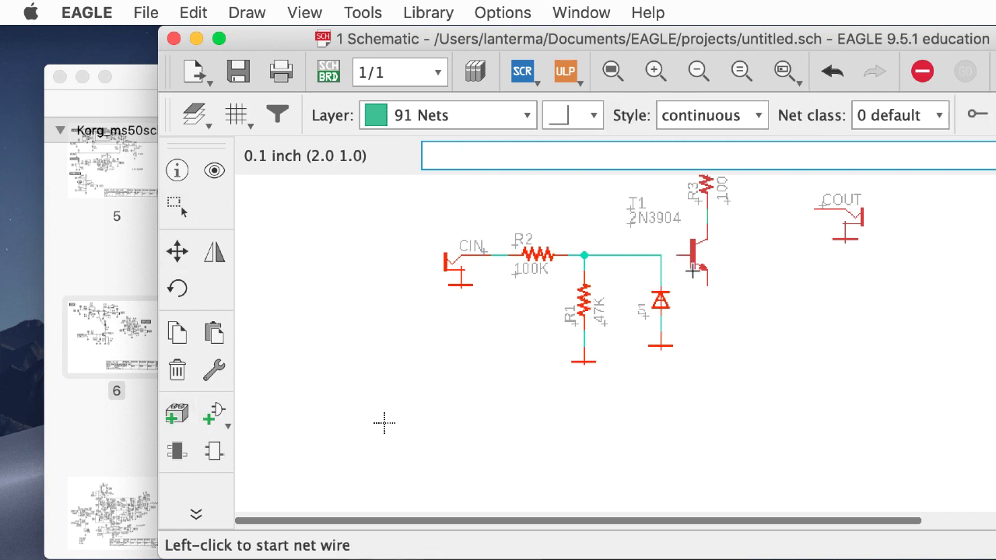
pyautogui.click(662, 254)
# Group CIN, R2, R1 and their grounds and move them 0.2 inch right, closer to diode D1
pyautogui.click(177, 206)
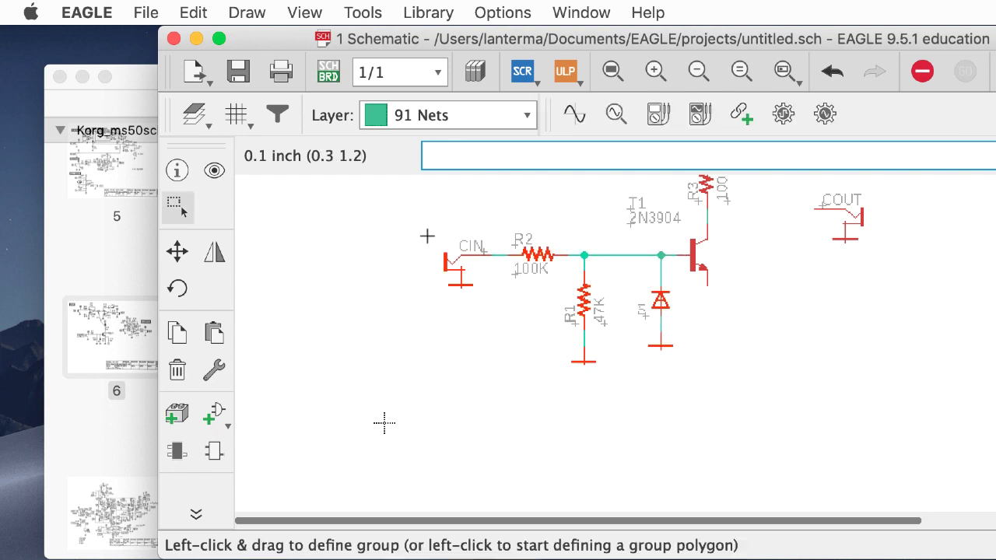
pyautogui.moveTo(427, 234); pyautogui.dragTo(618, 394)
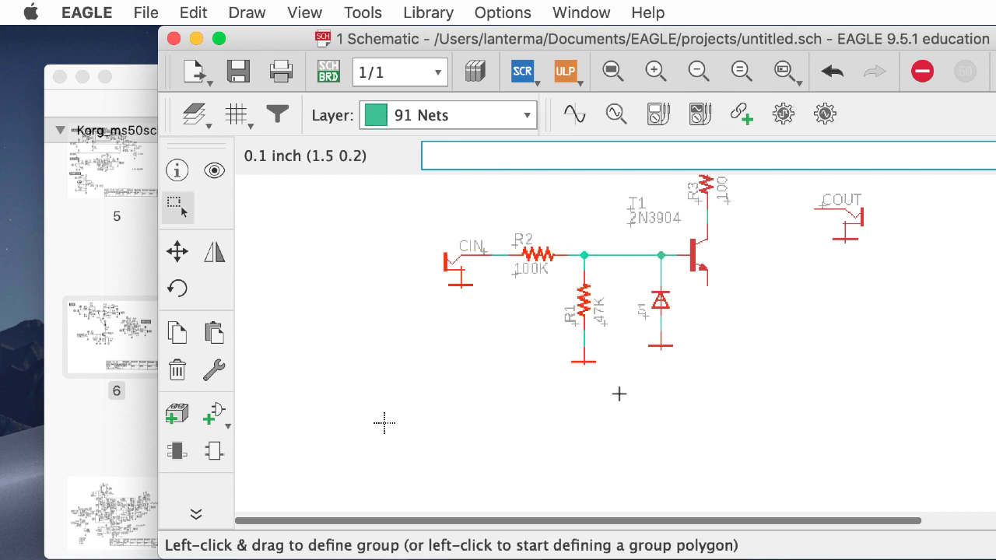
pyautogui.keyDown('ctrl'); pyautogui.rightClick(548, 256); pyautogui.keyUp('ctrl')
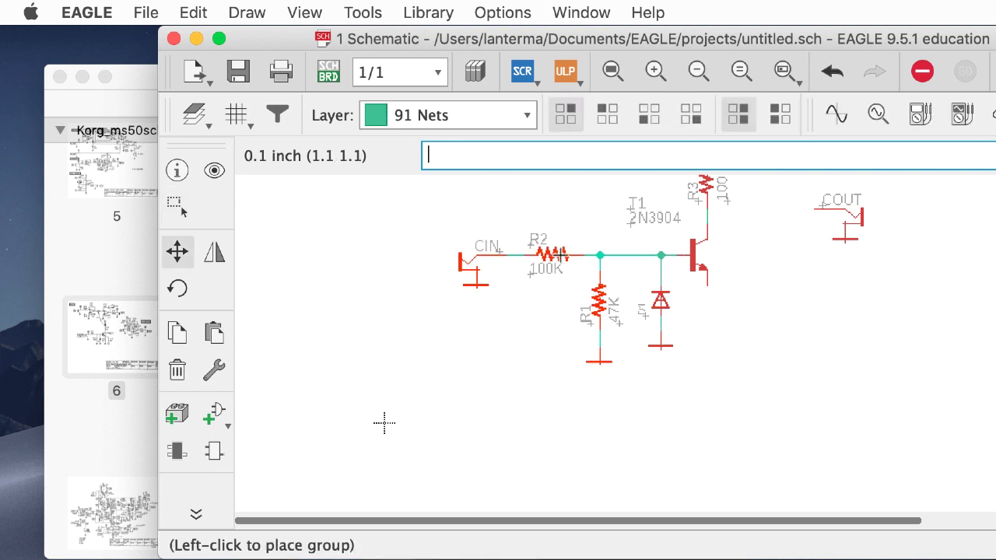
pyautogui.click(560, 255)
pyautogui.click(176, 206)
# Move the D1 name label to the right side of the diode using the fine grid
pyautogui.click(177, 250)
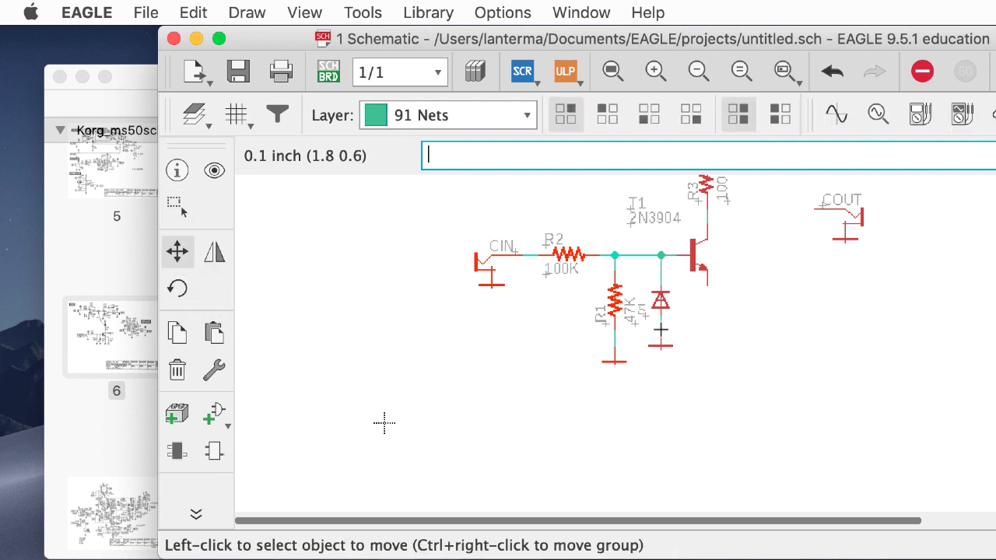
pyautogui.click(642, 314)
pyautogui.press('alt')
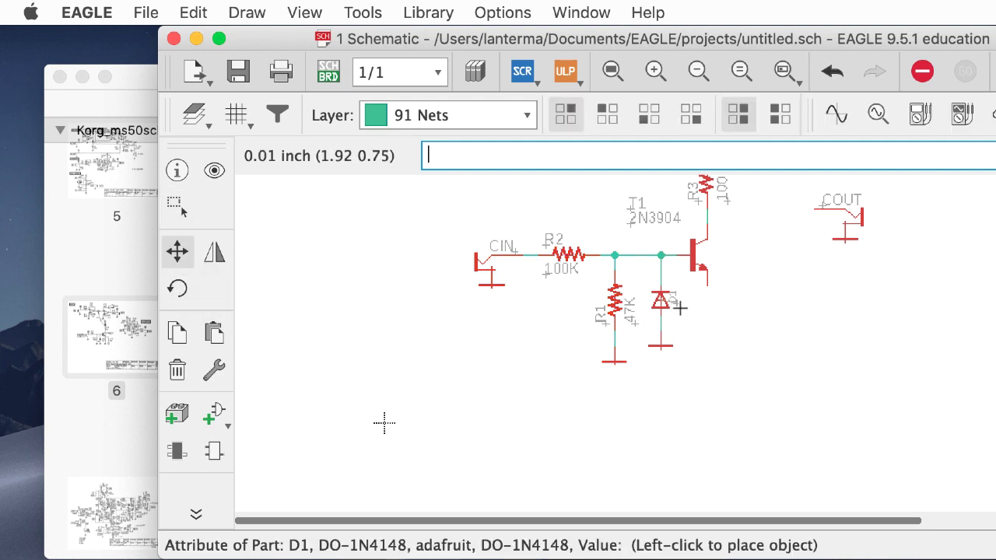
pyautogui.click(682, 311)
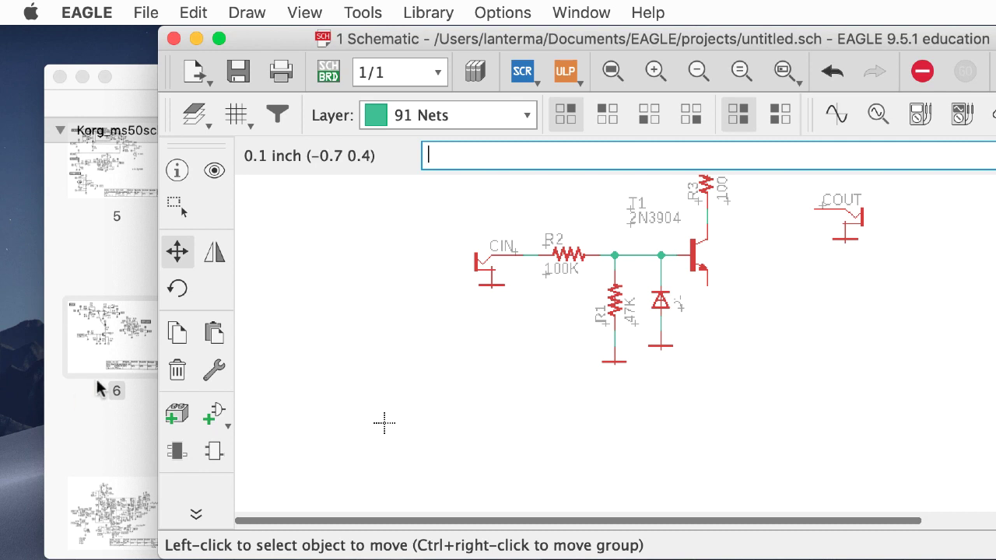
# Smash diode D1 and place its name label just to the right of the diode symbol
pyautogui.write('sma')
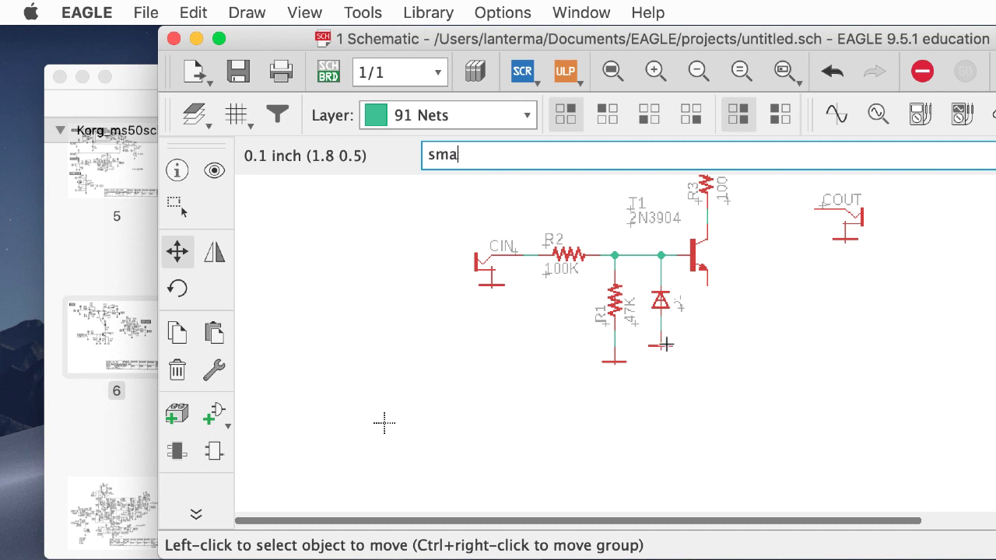
pyautogui.click(783, 70)
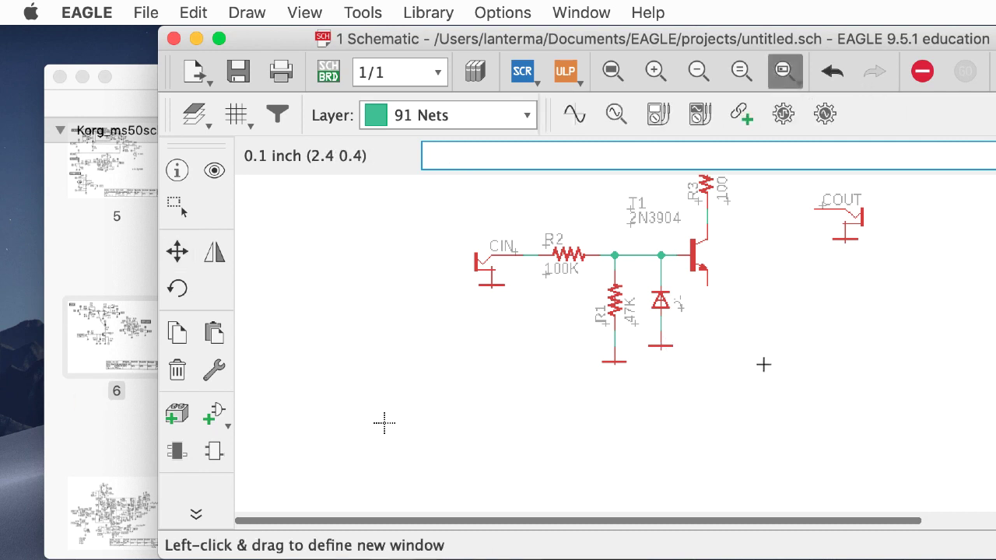
pyautogui.moveTo(768, 365); pyautogui.dragTo(635, 233)
pyautogui.write('smash')
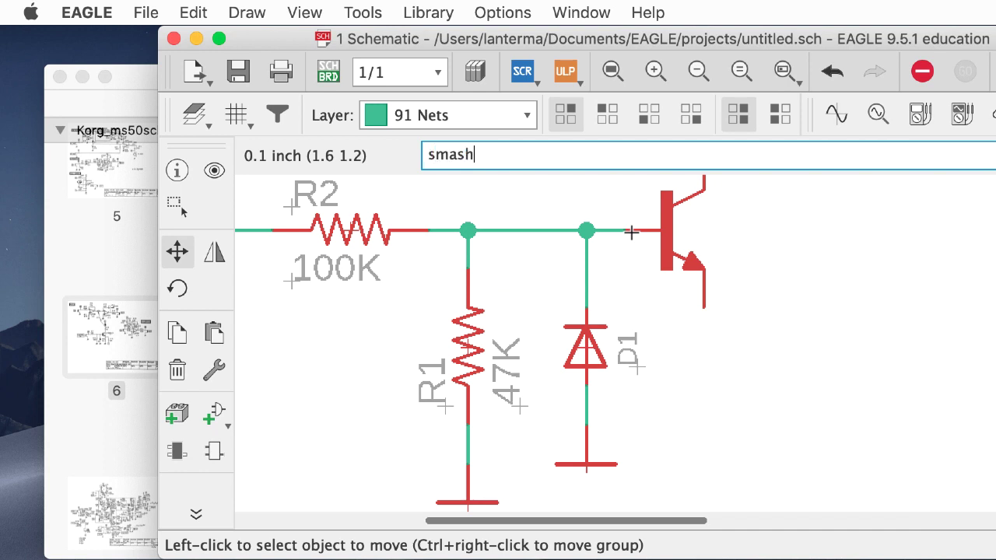
pyautogui.press('Return')
pyautogui.click(585, 347)
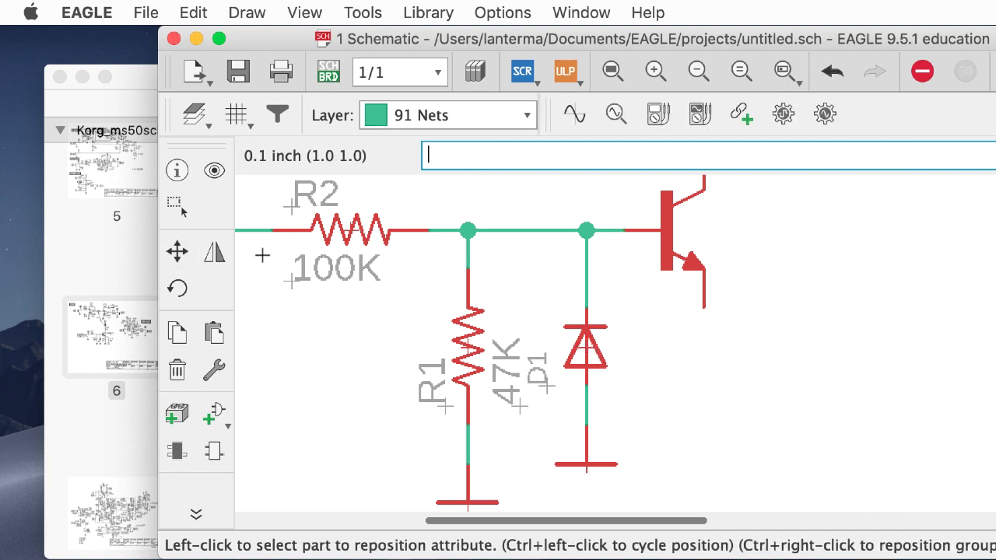
pyautogui.click(179, 253)
pyautogui.click(548, 392)
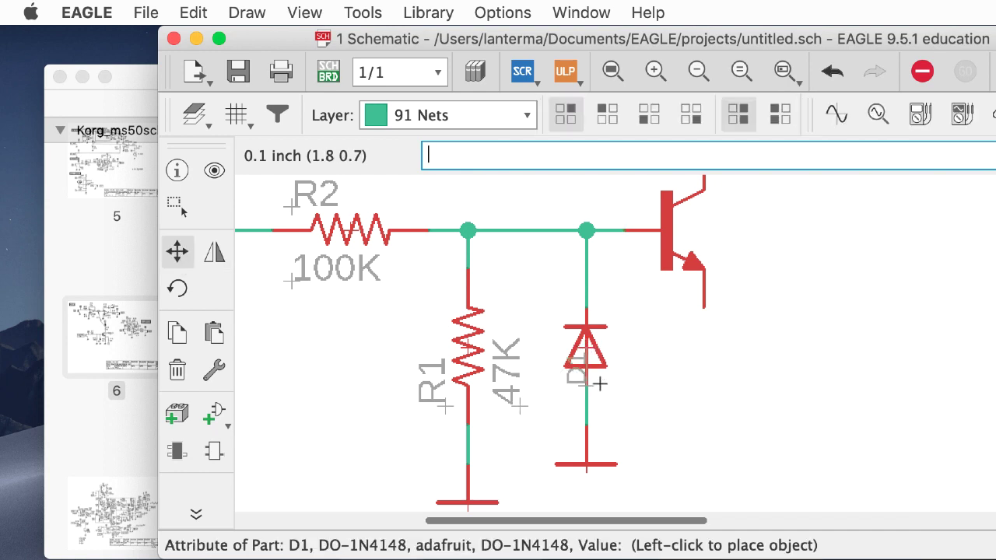
pyautogui.click(634, 369)
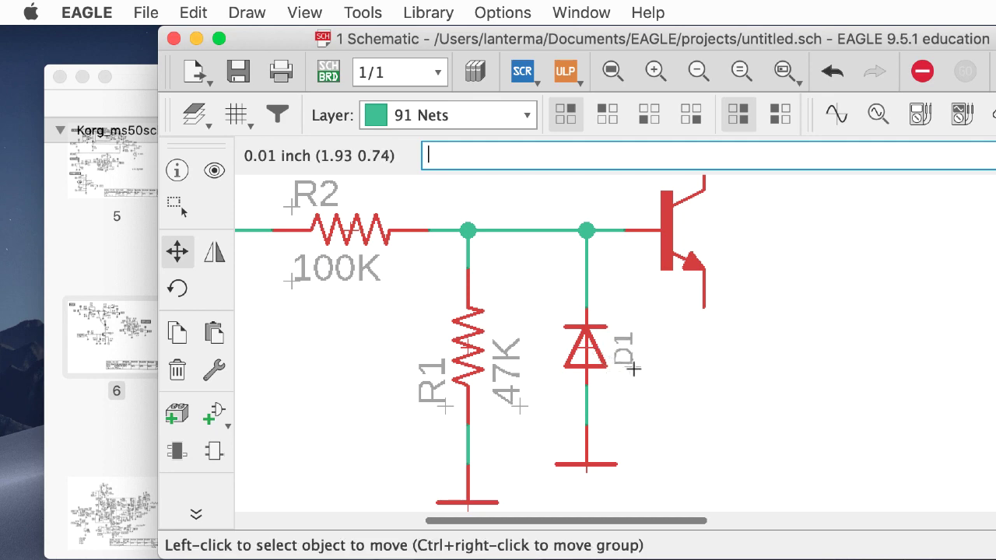
# Switch to Korg_ms50schemos.pdf in Preview and arrange it beside the EAGLE window to check the MVCA emitter resistors
pyautogui.click(83, 431)
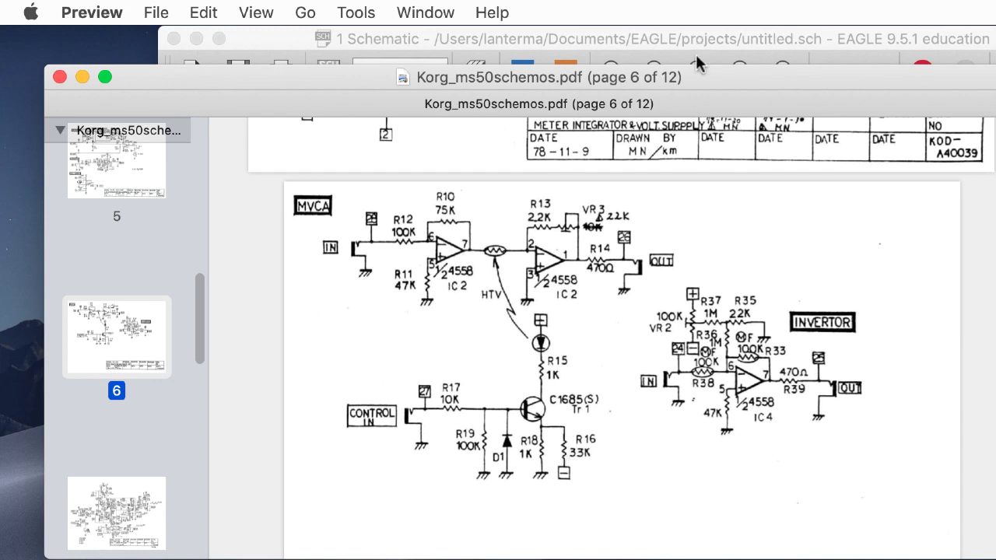
pyautogui.moveTo(698, 78); pyautogui.dragTo(443, 73)
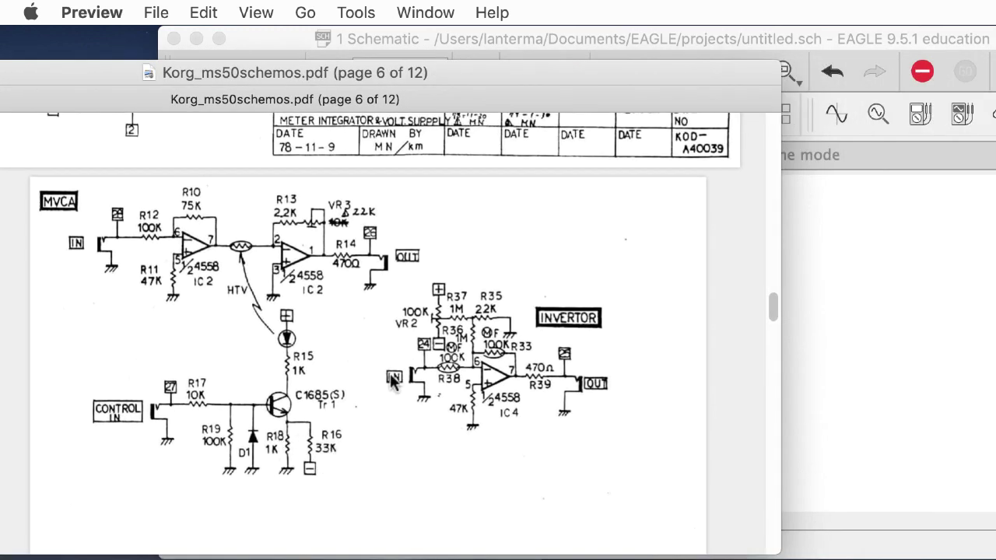
pyautogui.click(749, 39)
pyautogui.moveTo(749, 39); pyautogui.dragTo(995, 39)
# In EAGLE, copy resistor R1 and place the copy vertically below T1, with its upper end on the emitter
pyautogui.write('cop')
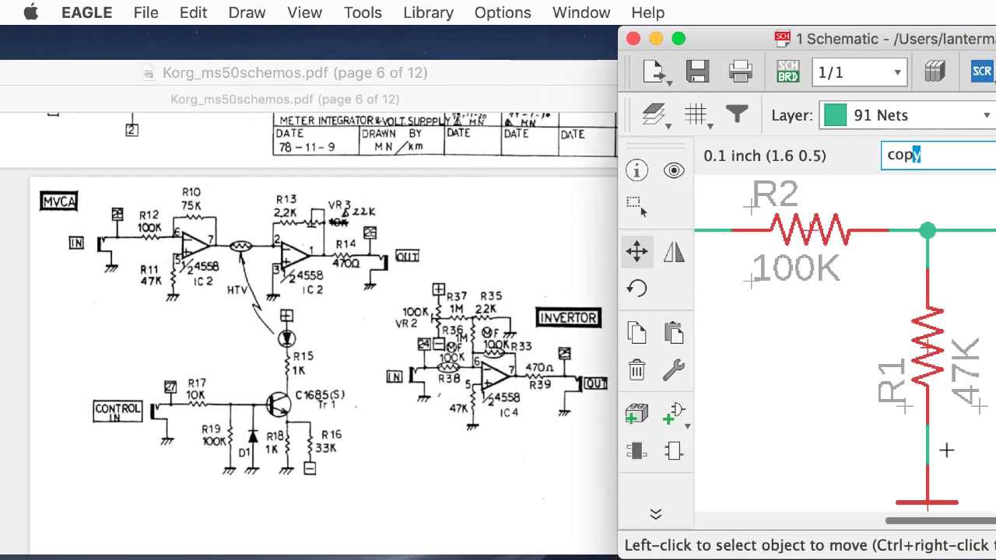
pyautogui.write('y')
pyautogui.press('Return')
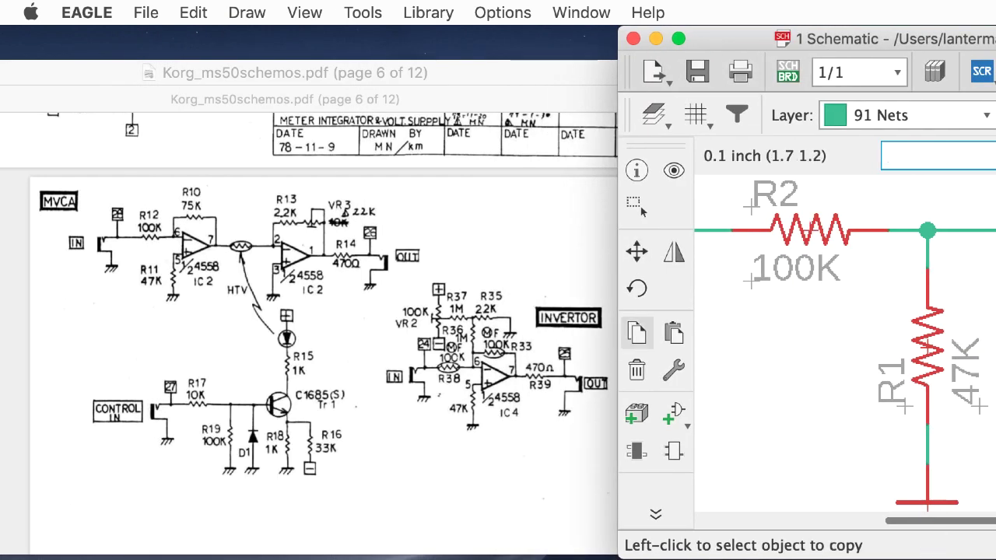
pyautogui.moveTo(801, 39); pyautogui.dragTo(476, 35)
pyautogui.moveTo(577, 35); pyautogui.dragTo(352, 25)
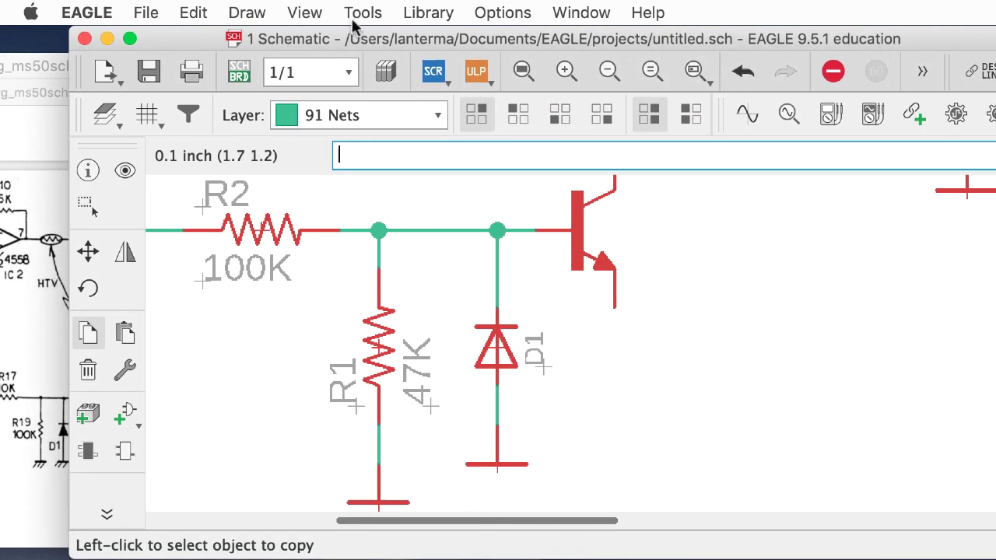
pyautogui.click(389, 341)
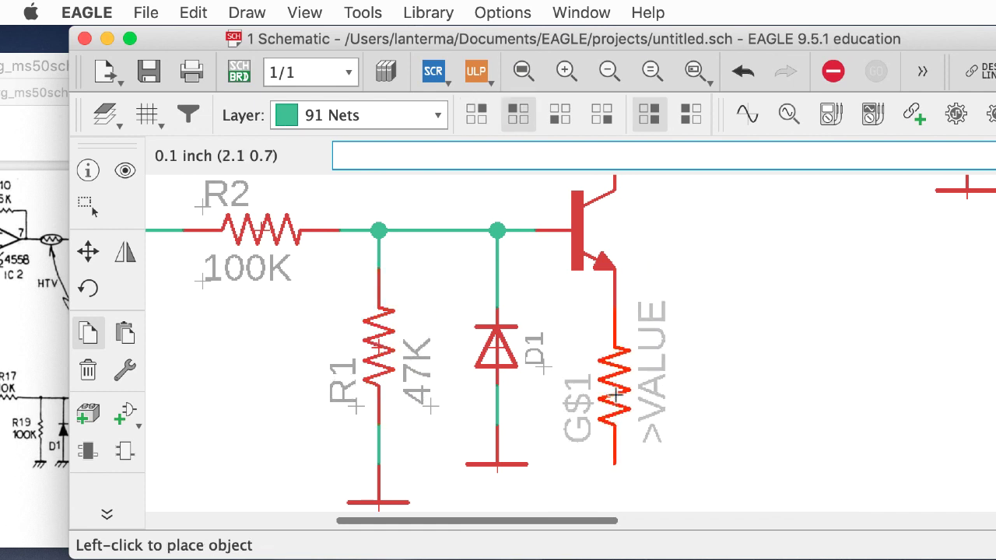
pyautogui.click(614, 395)
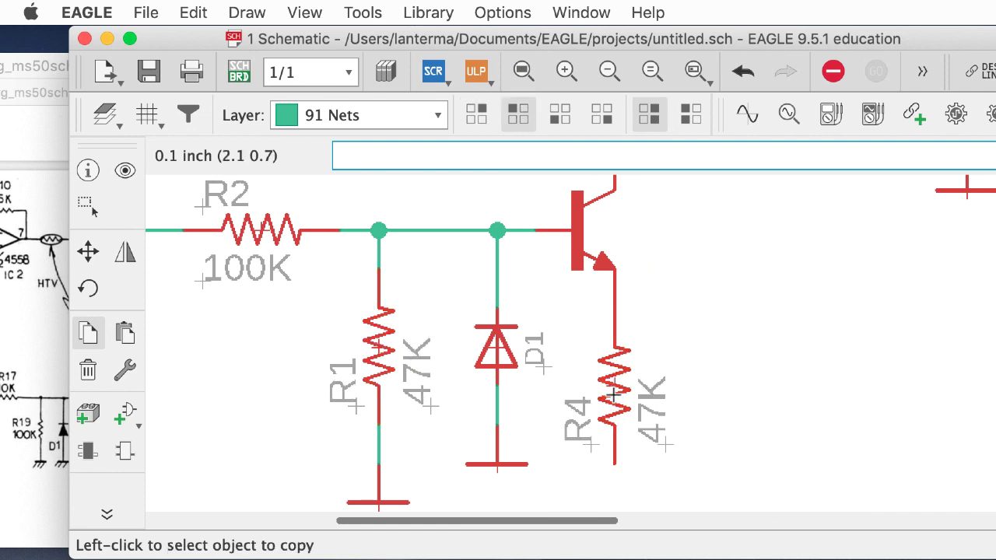
# Move resistor R4 down 0.2 inch, stretching the net between it and T1's emitter
pyautogui.click(88, 251)
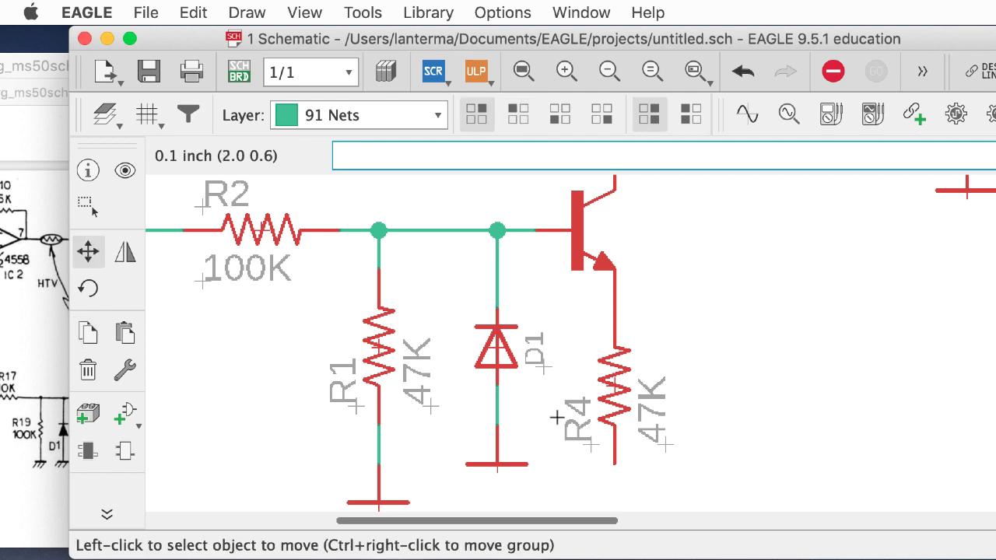
pyautogui.click(615, 387)
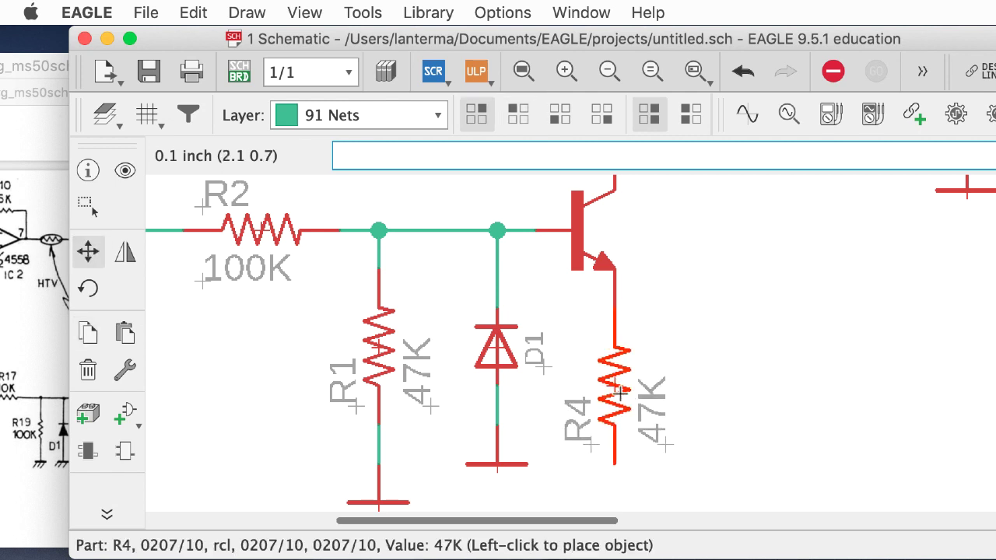
pyautogui.click(616, 442)
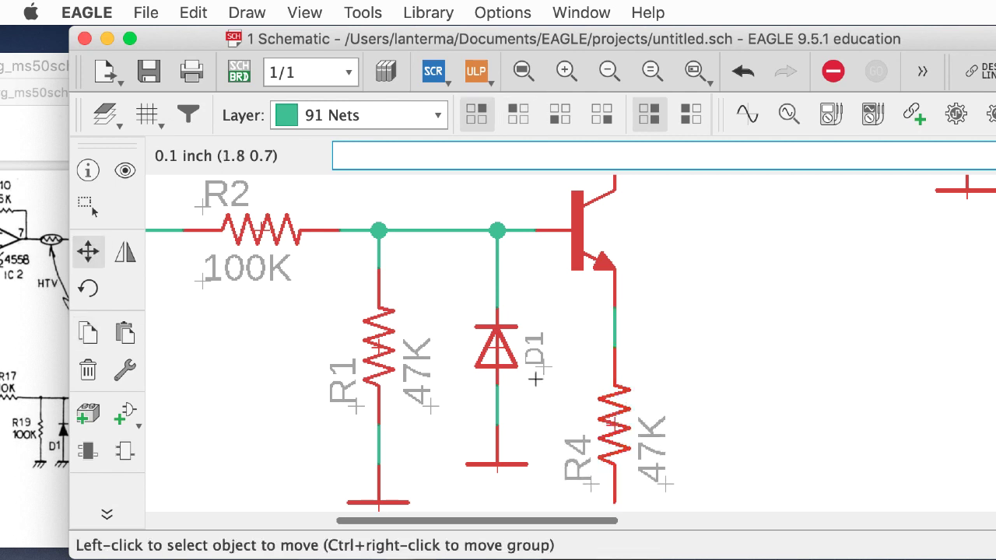
pyautogui.scroll(-5, 497, 342)
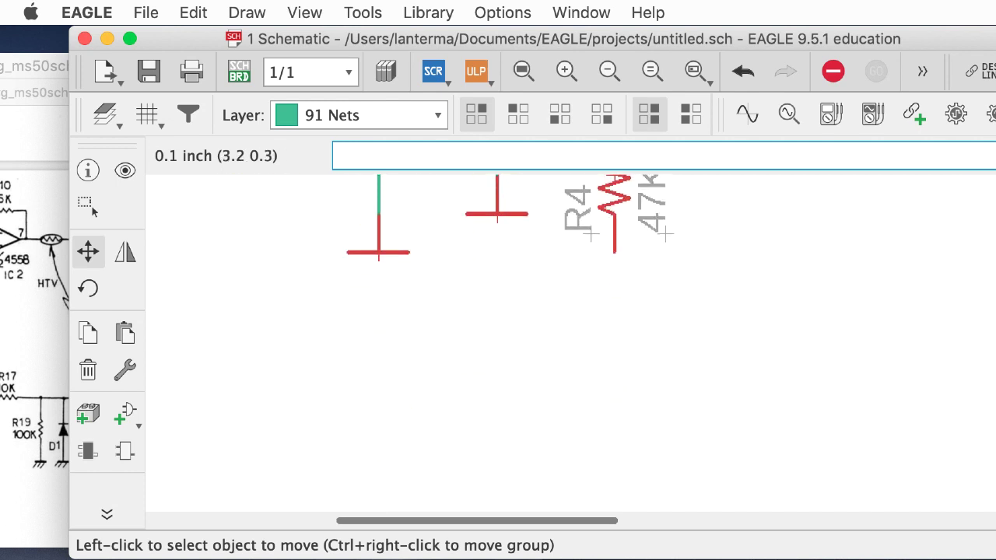
pyautogui.scroll(4, 498, 343)
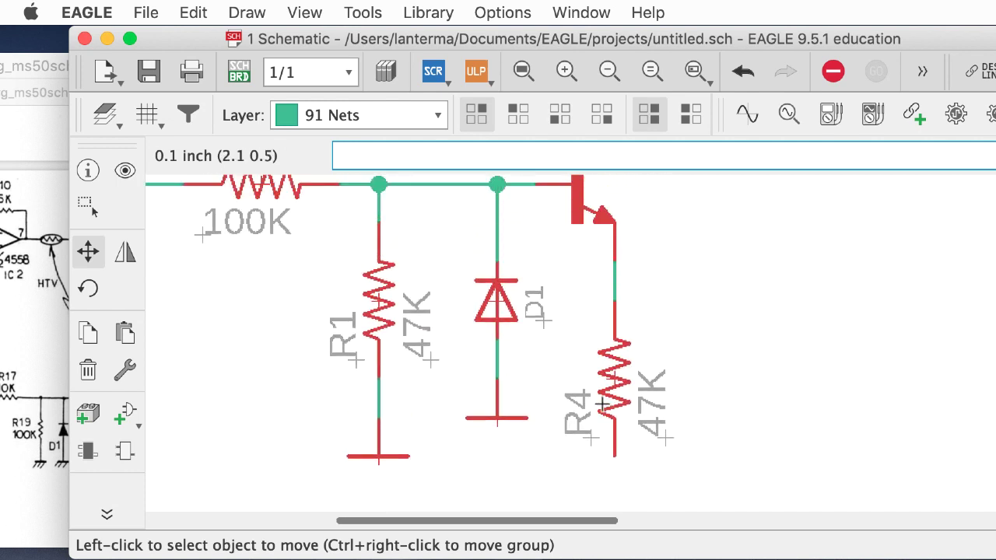
pyautogui.click(613, 387)
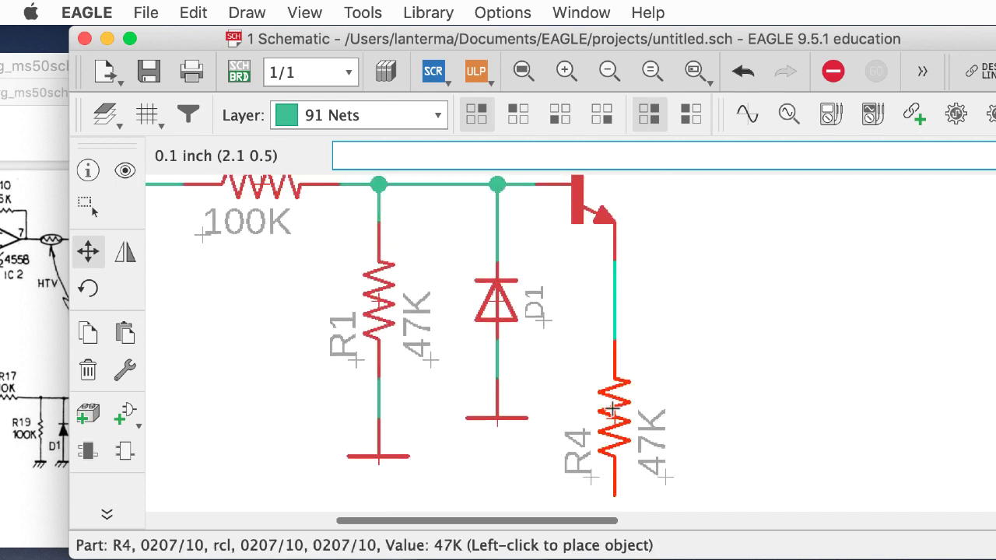
pyautogui.click(611, 410)
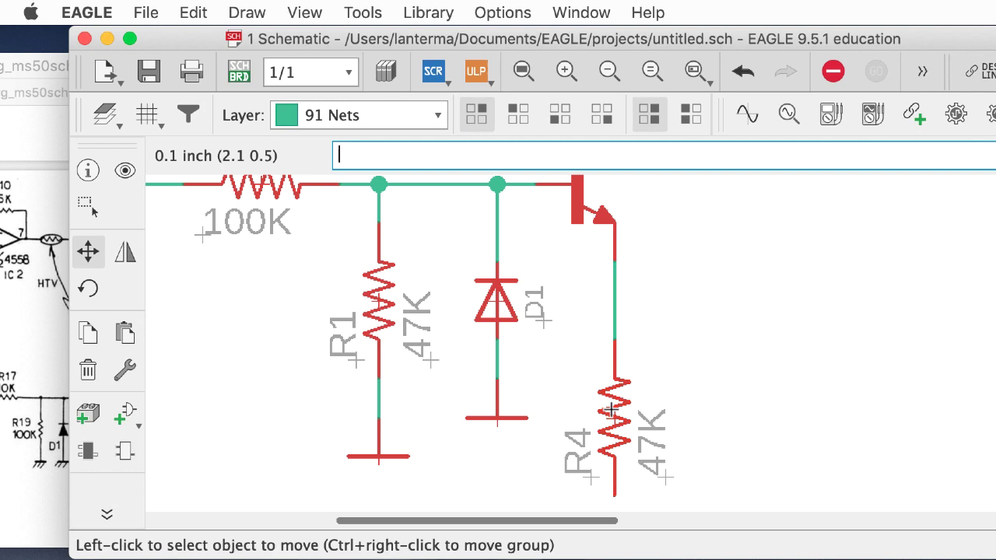
# Copy resistor R4 and place the copy level with it, 0.3 inch to its right
pyautogui.press('Return')
pyautogui.click(616, 420)
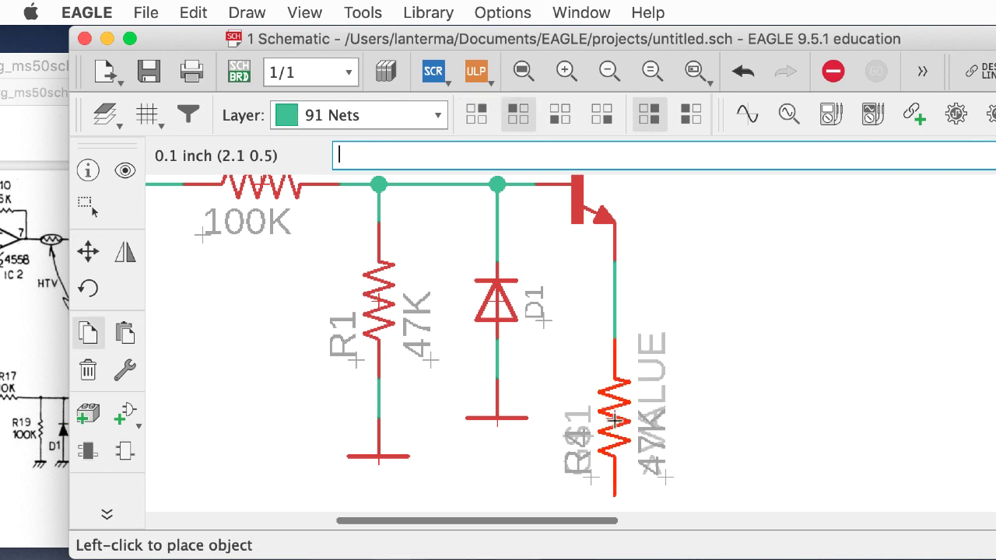
pyautogui.click(731, 417)
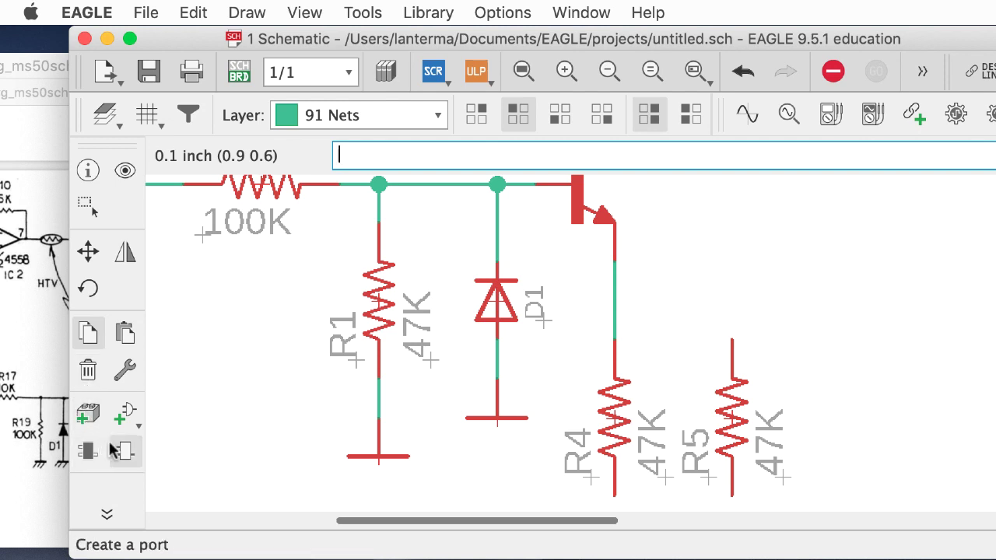
# Draw a net from the wire between T1's emitter and R4 to the upper end of R5
pyautogui.write('net')
pyautogui.press('Return')
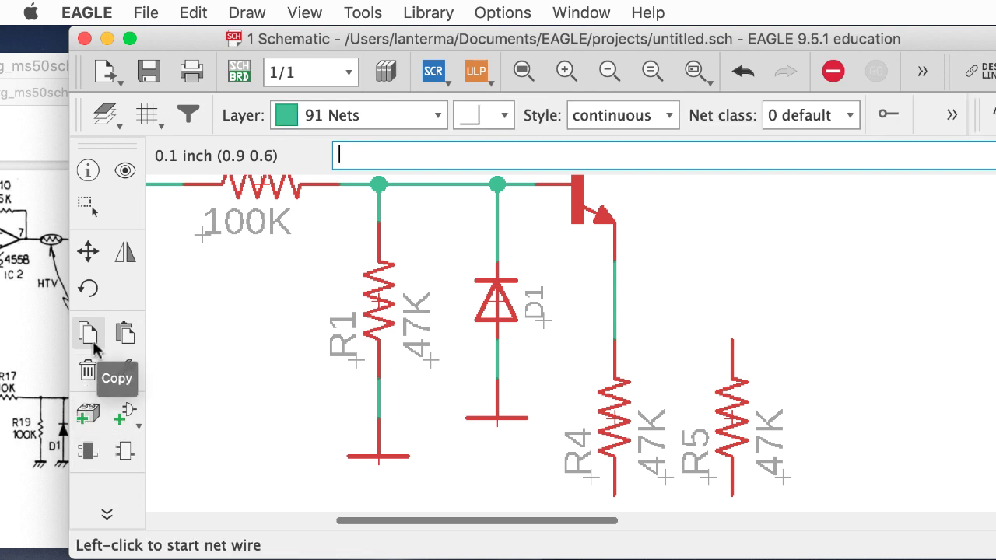
pyautogui.click(614, 300)
pyautogui.click(731, 339)
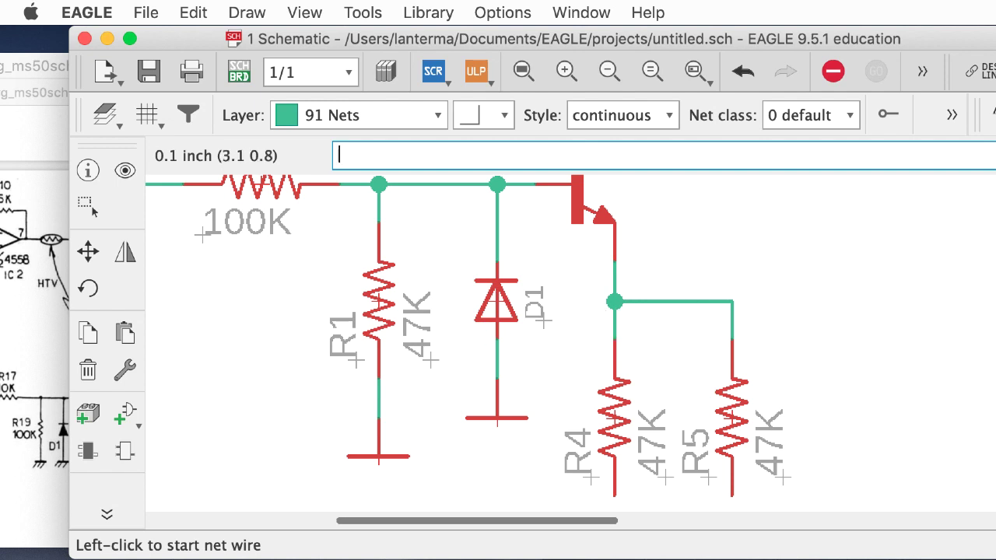
pyautogui.scroll(-5, 498, 342)
pyautogui.scroll(5, 498, 342)
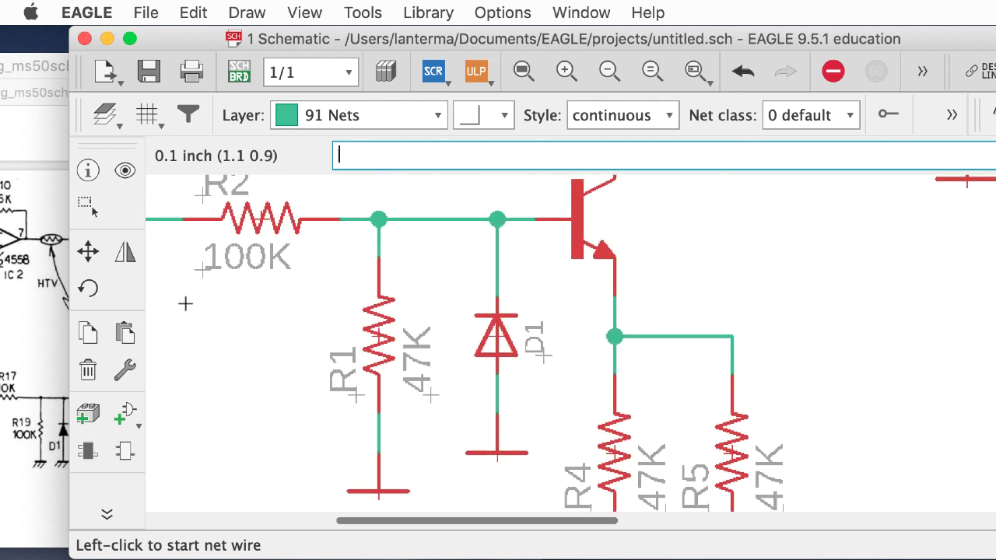
pyautogui.click(88, 251)
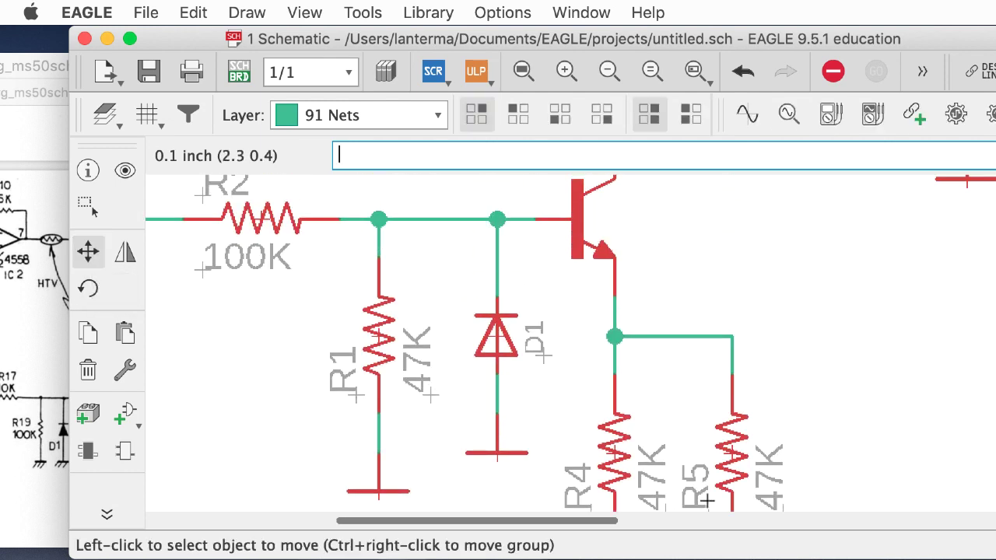
pyautogui.click(615, 451)
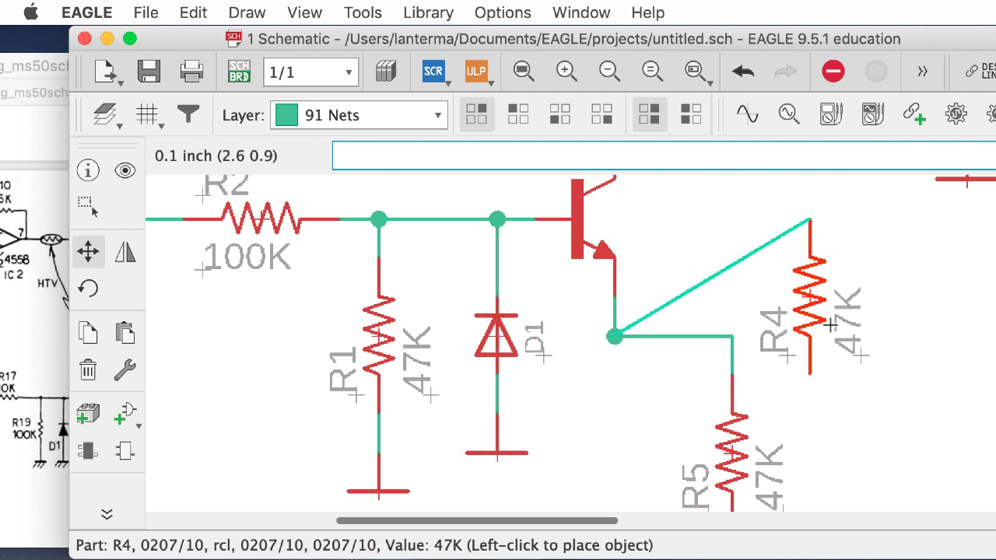
pyautogui.click(840, 273)
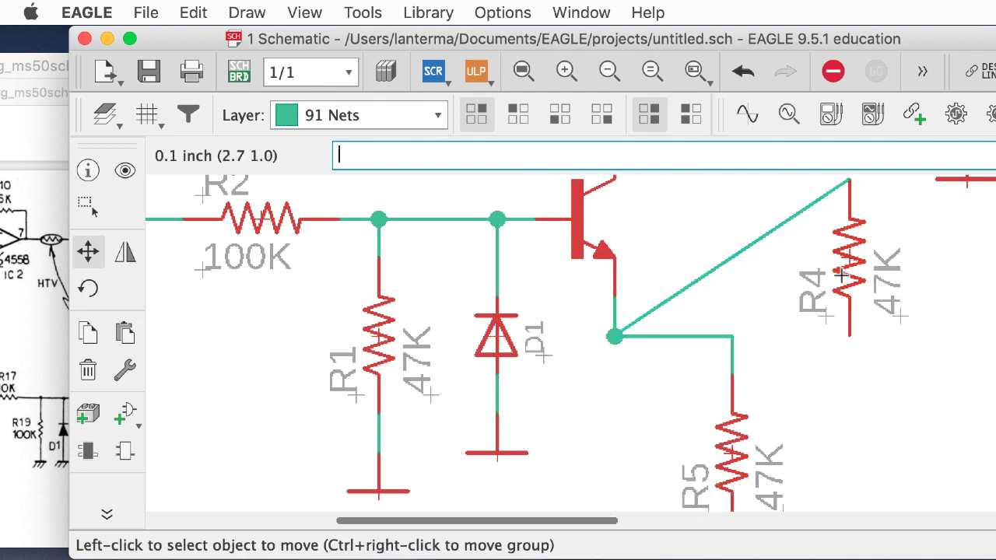
pyautogui.hotkey('ctrl', 'z')
# Copy D1's ground symbol to the lower end of R5 and move the copy down 0.1 inch, stretching a net between them
pyautogui.scroll(-5, 498, 343)
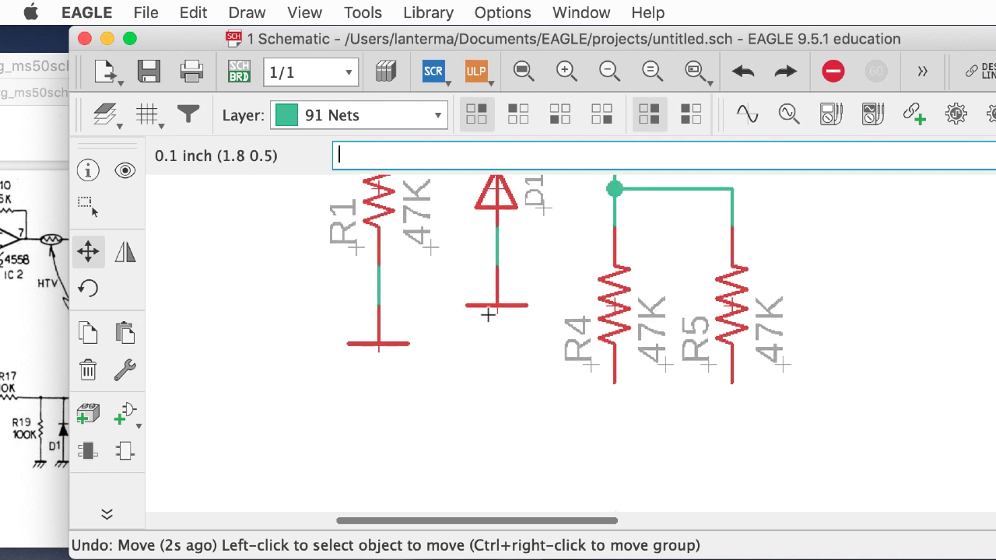
pyautogui.write('copy')
pyautogui.press('Return')
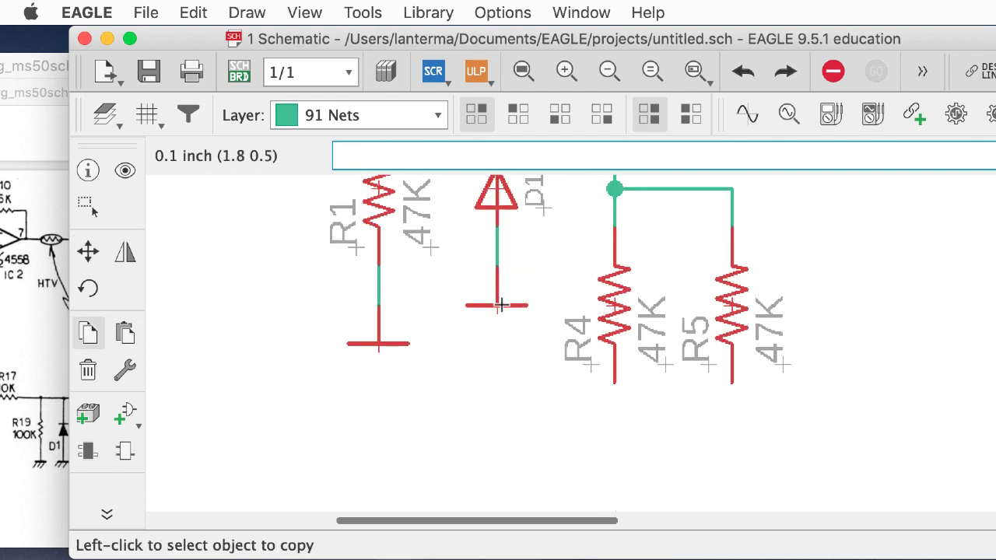
pyautogui.click(498, 305)
pyautogui.click(727, 438)
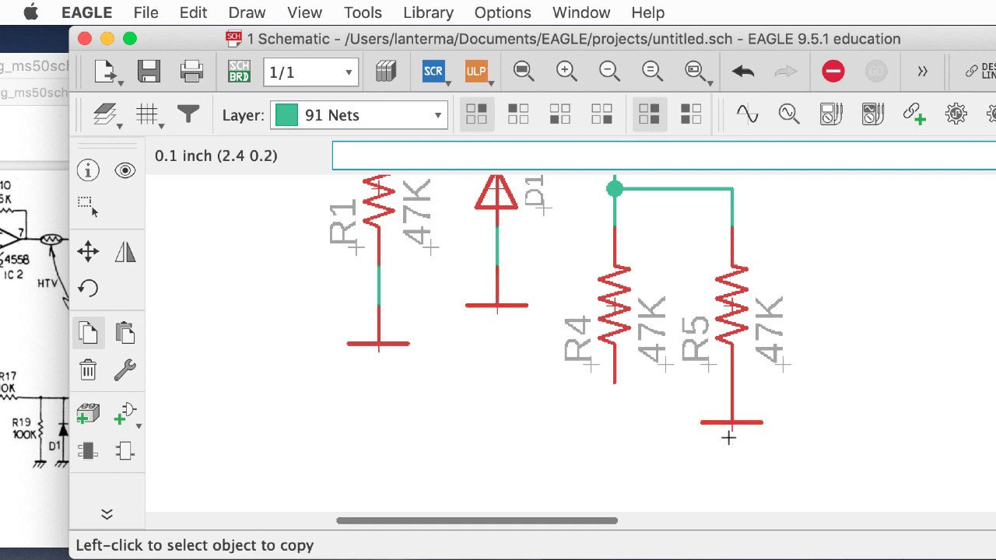
pyautogui.click(88, 251)
pyautogui.click(730, 442)
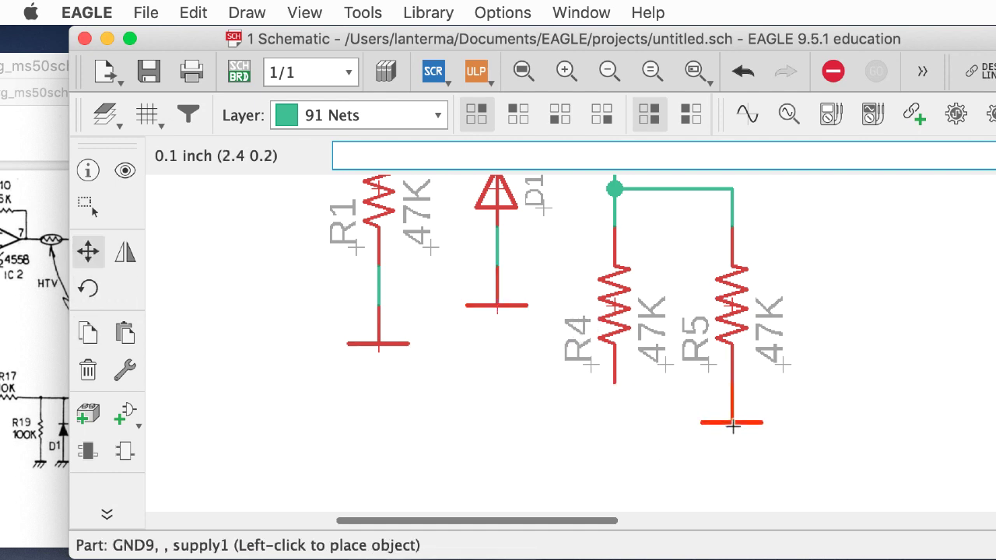
pyautogui.click(732, 452)
# Add the V- symbol from the supply2 library at R4's lower end and move it down 0.1 inch, stretching a net between them
pyautogui.scroll(5, 567, 342)
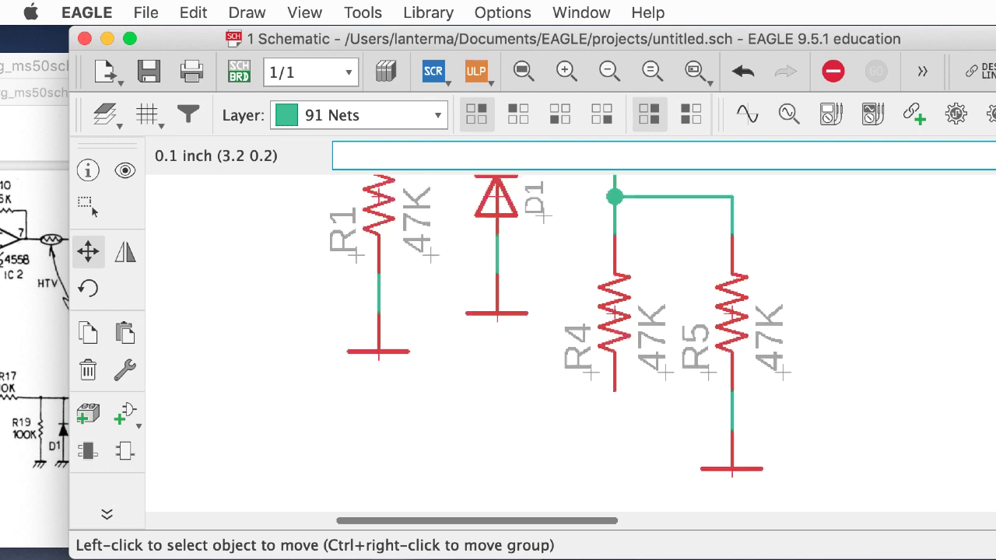
pyautogui.scroll(-6, 568, 342)
pyautogui.scroll(2, 568, 342)
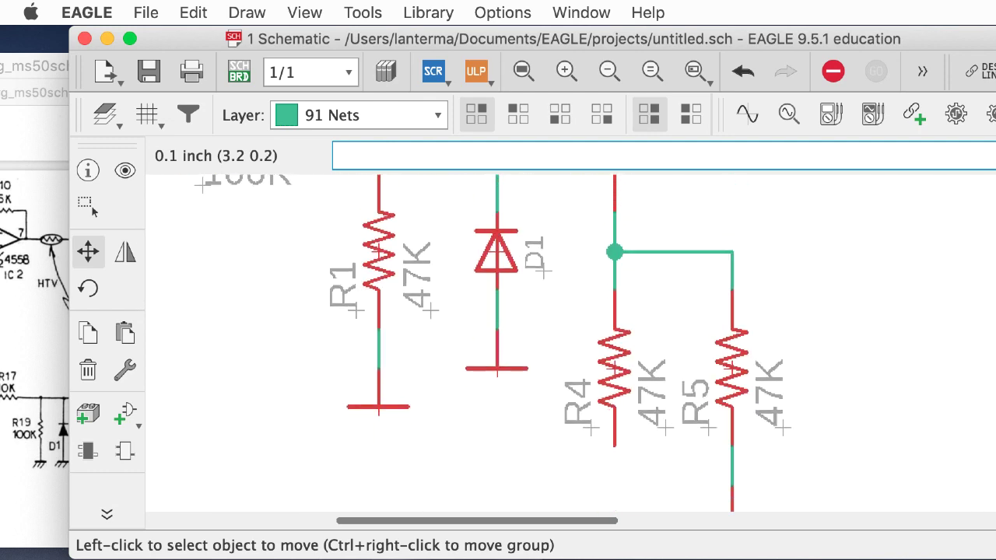
pyautogui.press('Return')
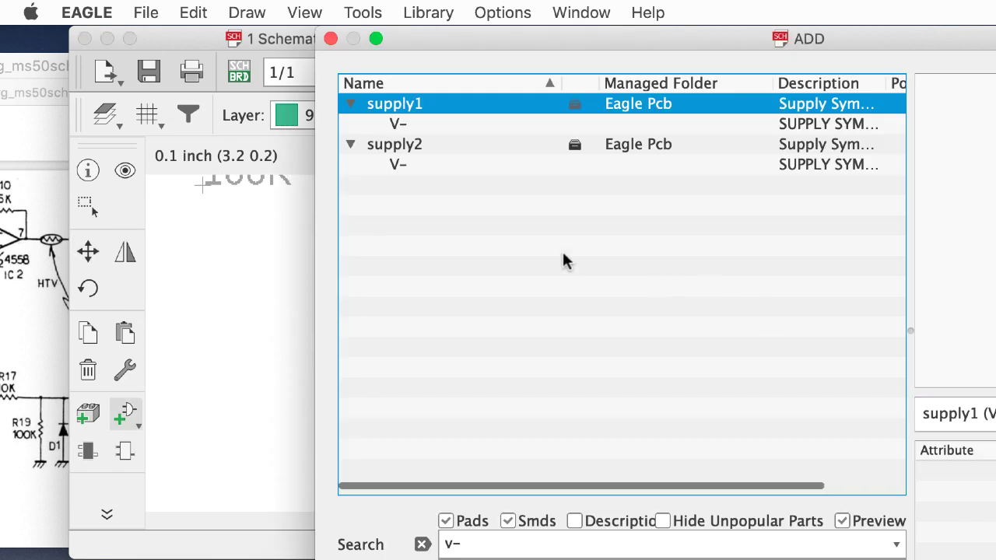
pyautogui.click(440, 123)
pyautogui.click(422, 164)
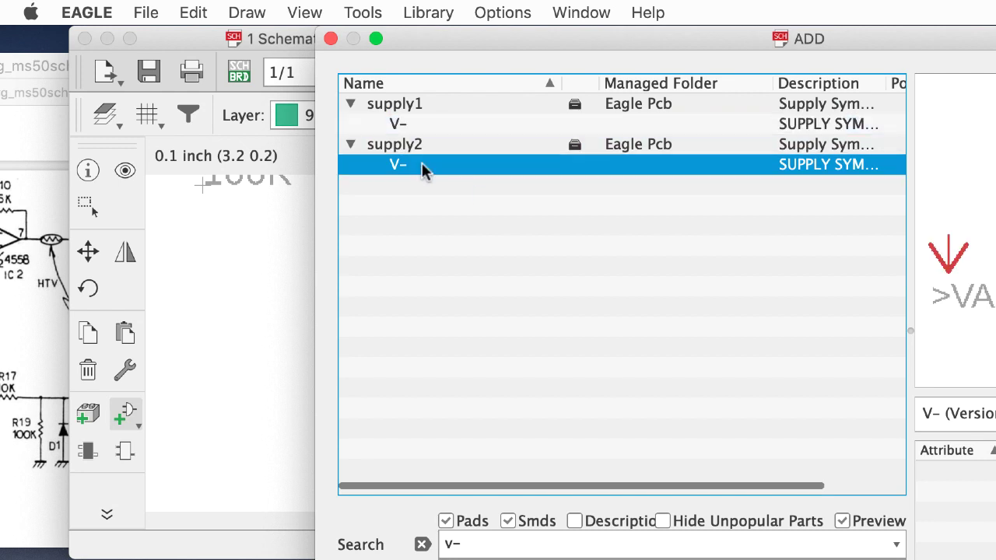
pyautogui.press('Return')
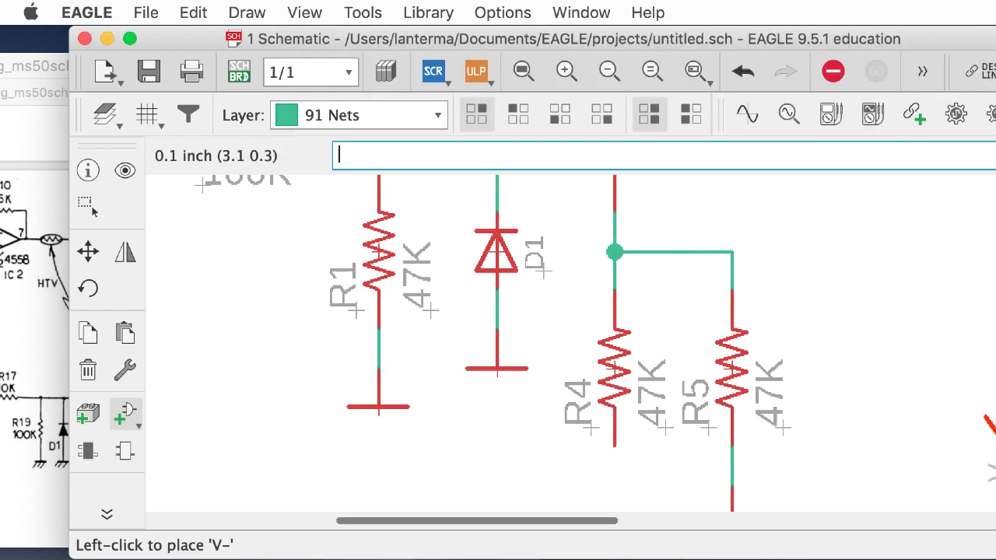
pyautogui.scroll(-5, 984, 420)
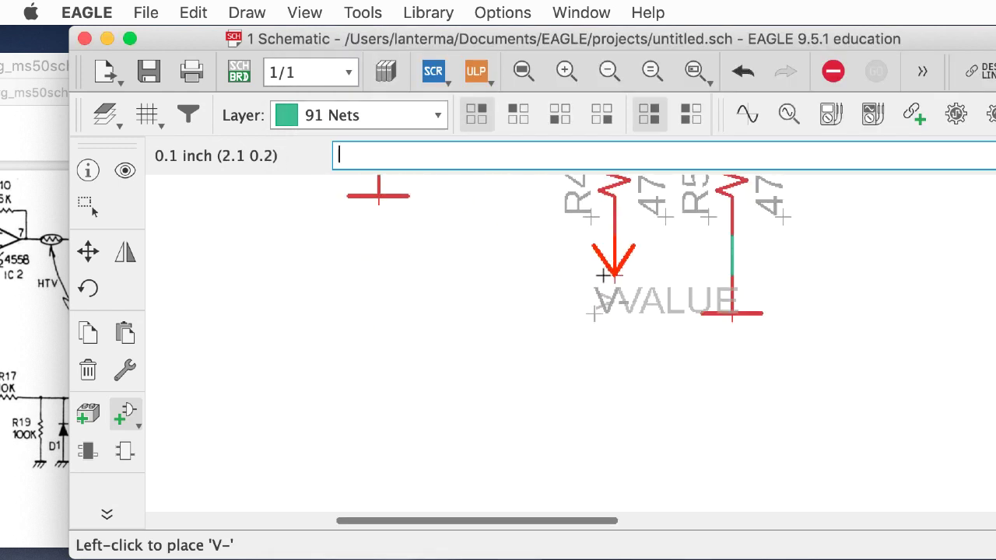
pyautogui.click(603, 276)
pyautogui.press('Escape')
pyautogui.click(614, 267)
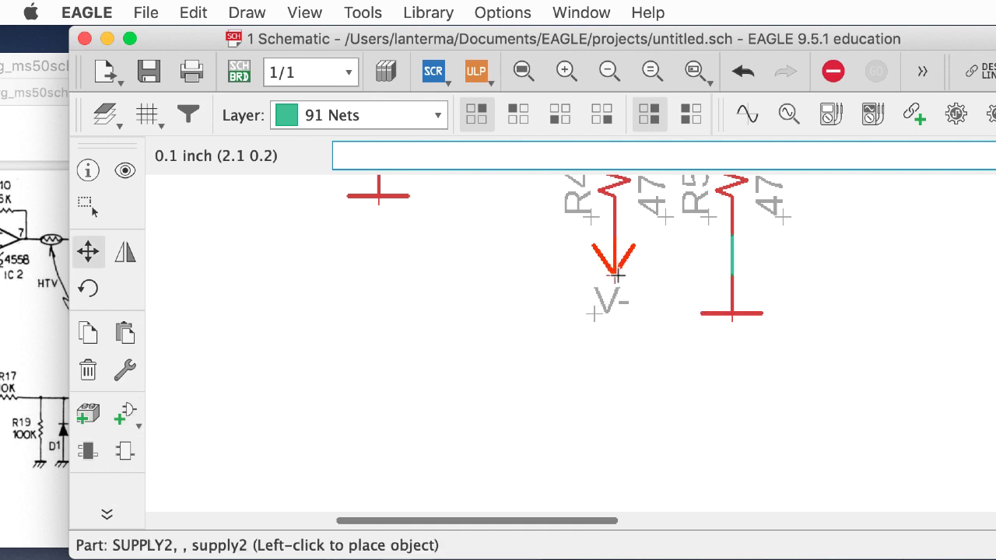
pyautogui.click(614, 313)
# Check the Korg schematic in Preview, and in EAGLE delete the unconnected COUT jack and its ground symbol
pyautogui.click(607, 72)
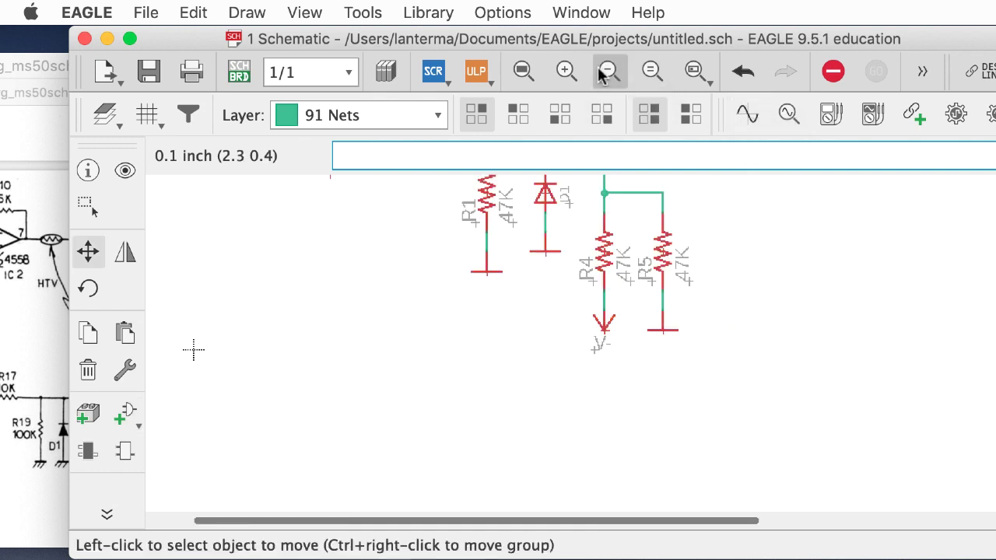
pyautogui.click(607, 72)
pyautogui.click(14, 408)
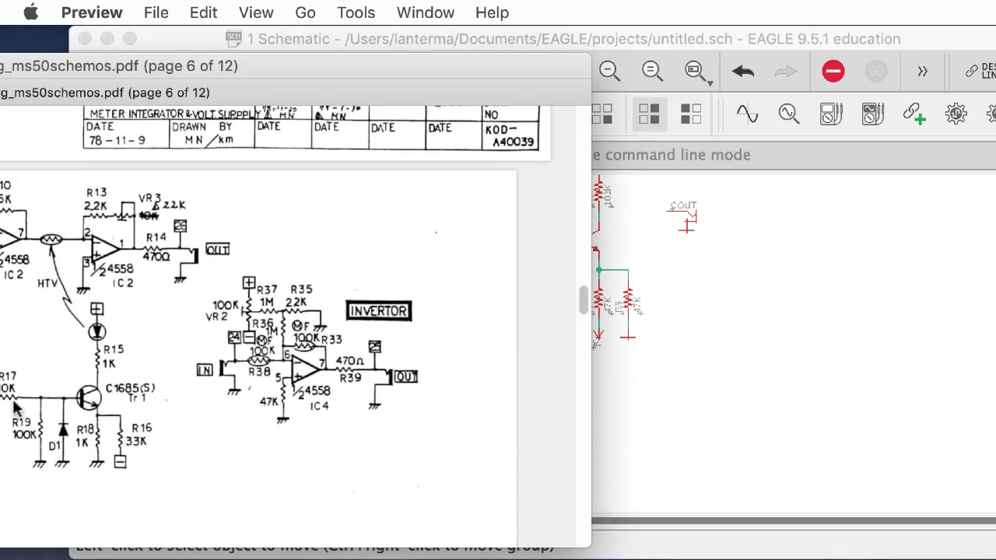
pyautogui.click(862, 249)
pyautogui.click(27, 459)
pyautogui.click(673, 315)
pyautogui.write('del')
pyautogui.press('Return')
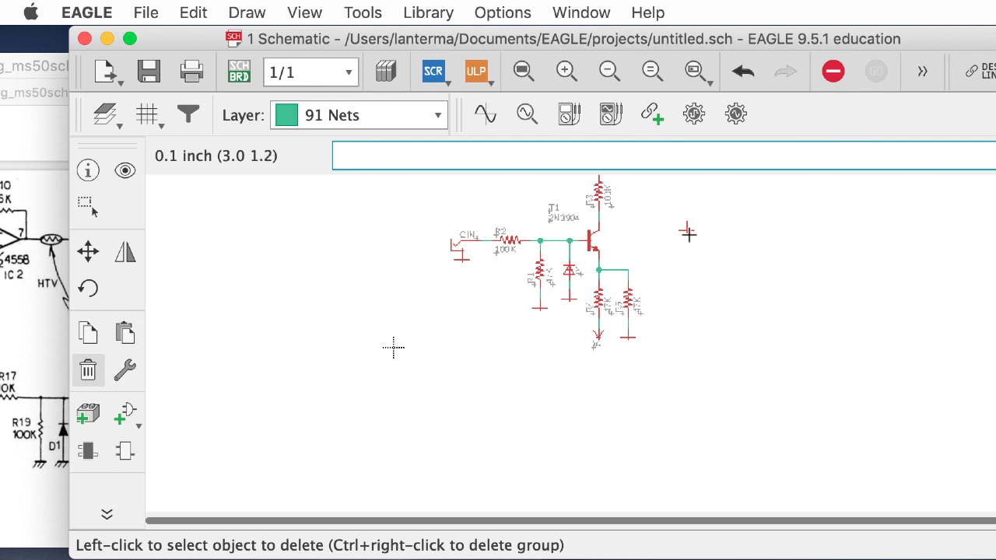
pyautogui.moveTo(394, 344); pyautogui.dragTo(392, 492, button='middle')
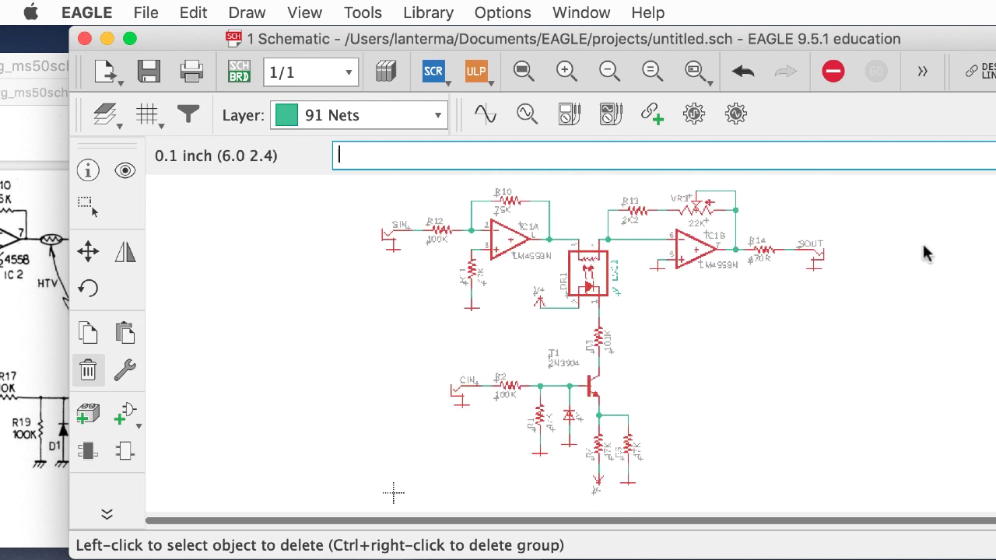
# Check the part names in Preview, and in EAGLE rename the resistor beside CIN as R17 and the base-to-ground resistor as R19
pyautogui.click(521, 72)
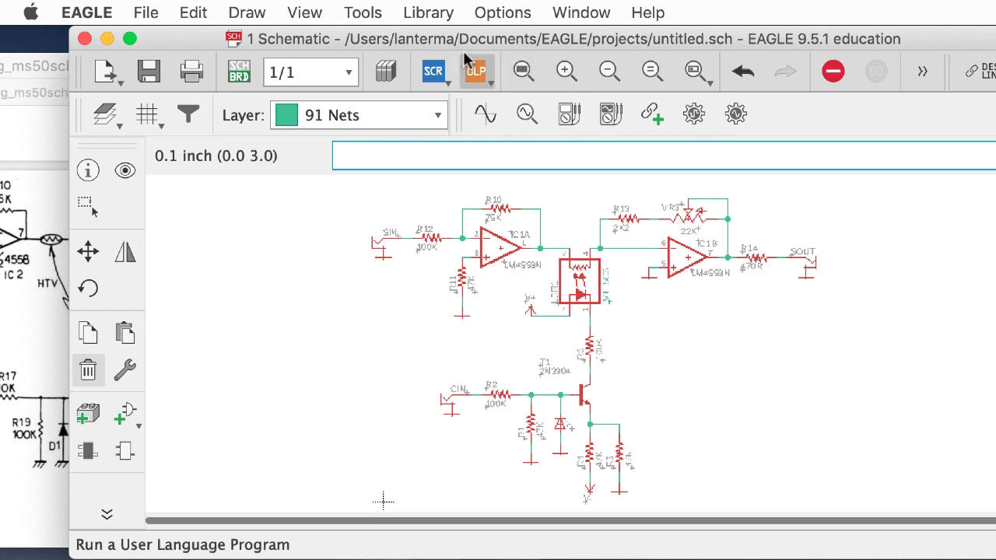
pyautogui.click(28, 381)
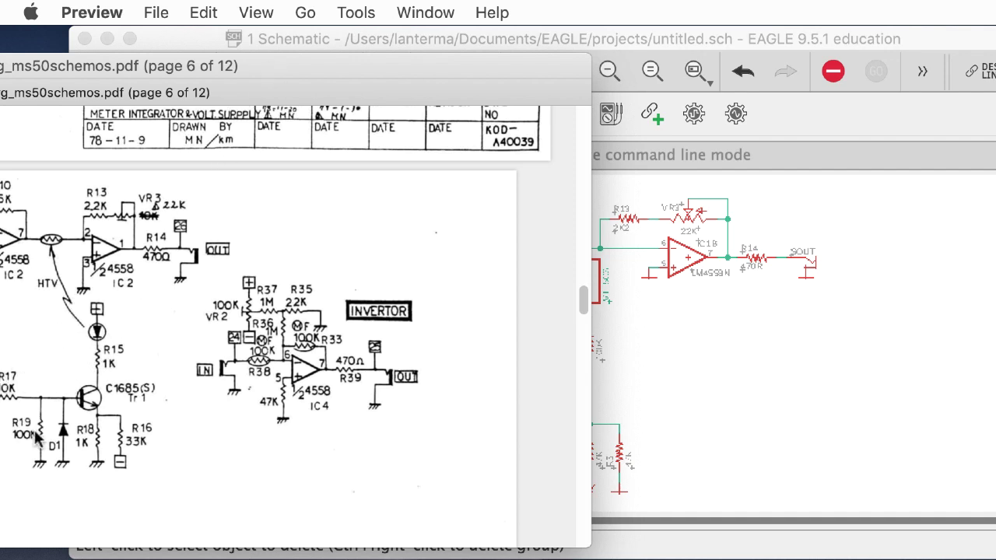
pyautogui.click(761, 346)
pyautogui.write('nam,')
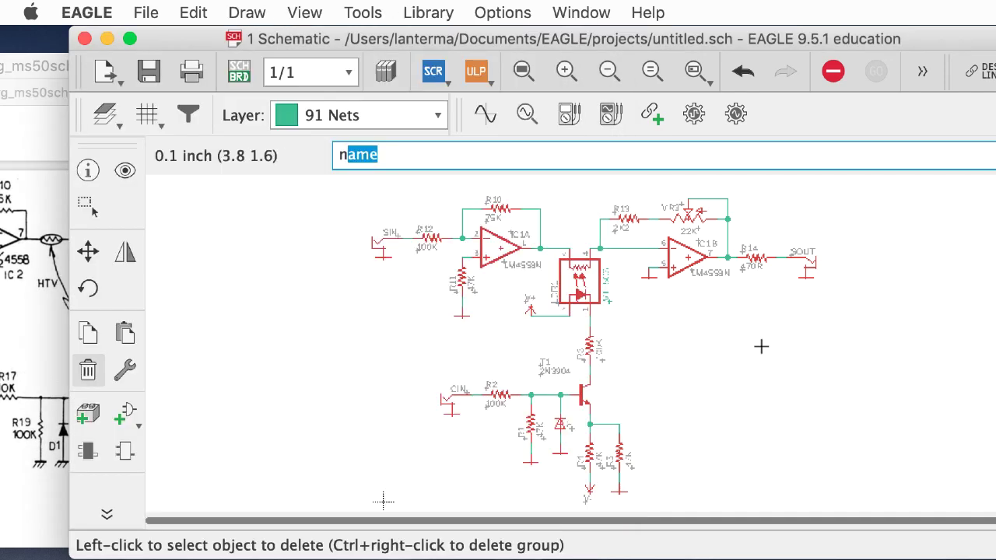
pyautogui.press('Return')
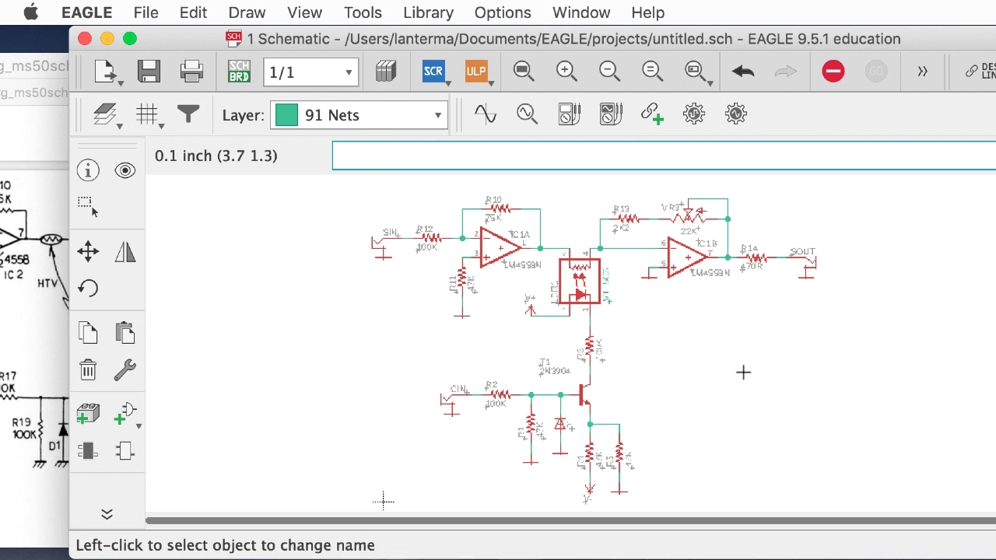
pyautogui.click(507, 392)
pyautogui.write('R17')
pyautogui.press('Return')
pyautogui.click(532, 428)
pyautogui.write('R19')
pyautogui.press('Return')
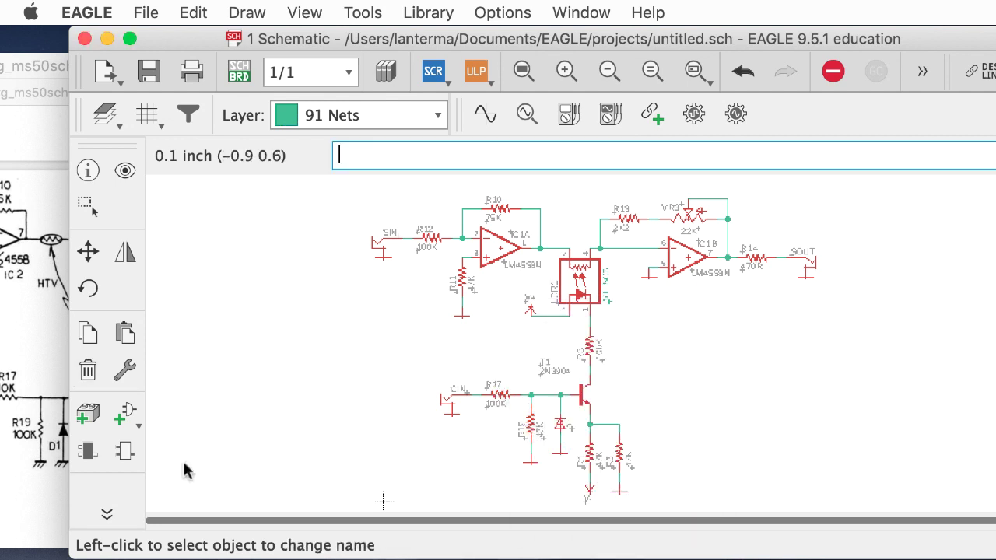
# Check the emitter resistor names in Preview, and in EAGLE rename resistor R4 as R18 and resistor R5 as R16
pyautogui.click(54, 479)
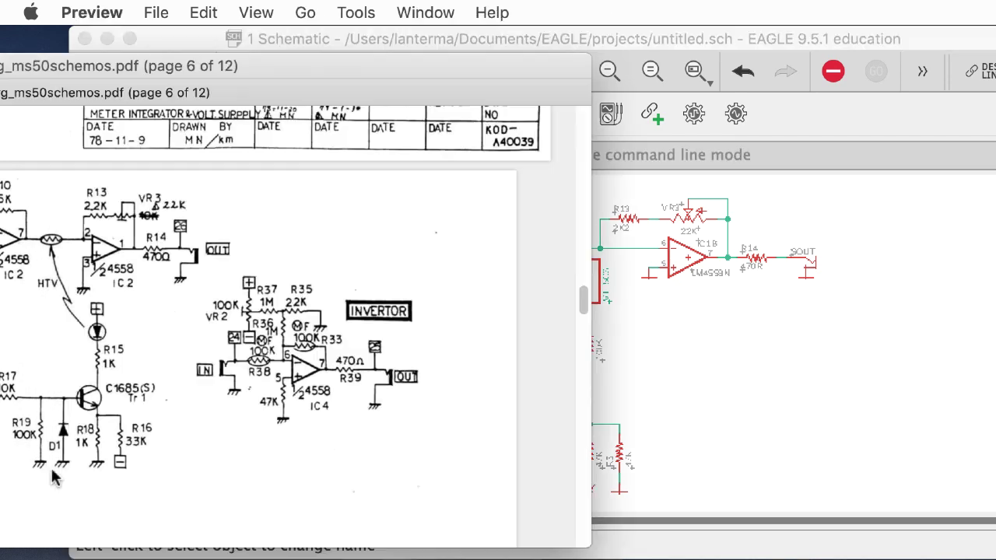
pyautogui.click(717, 437)
pyautogui.click(9, 486)
pyautogui.click(733, 414)
pyautogui.click(591, 455)
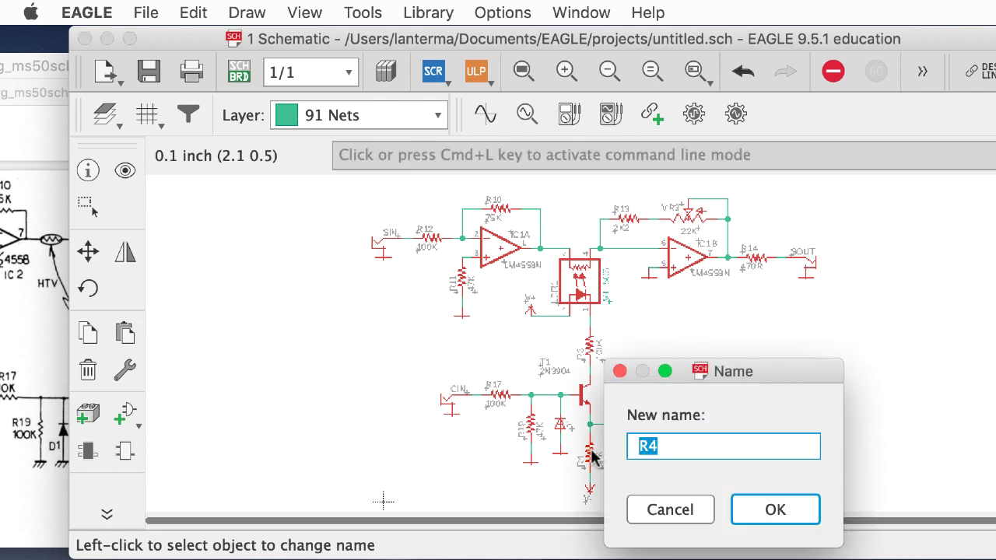
pyautogui.write('R18')
pyautogui.press('Return')
pyautogui.click(620, 459)
pyautogui.write('R16')
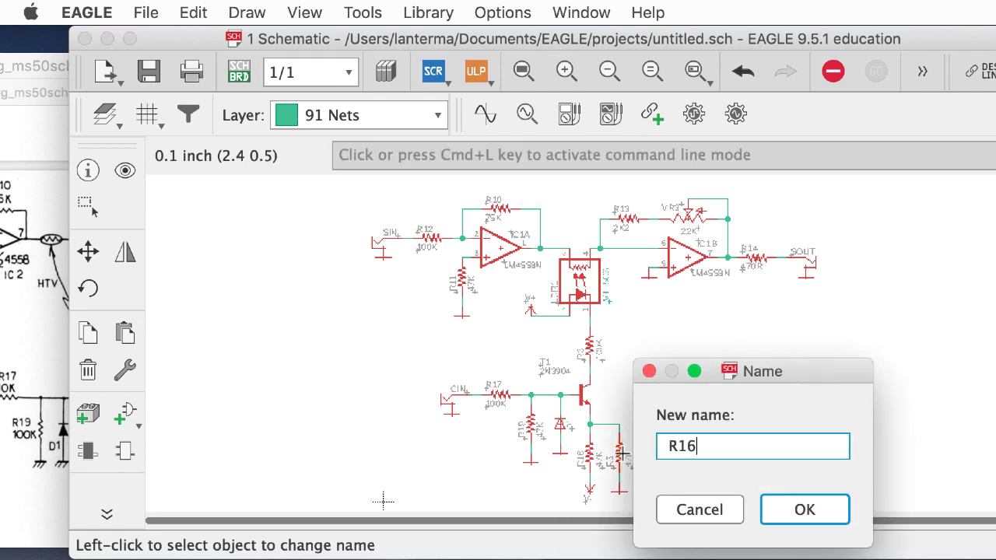
pyautogui.press('Return')
# Check the resistor values in Preview, and in EAGLE set R17 to 10K and R19 to 100K
pyautogui.write('va')
pyautogui.press('Return')
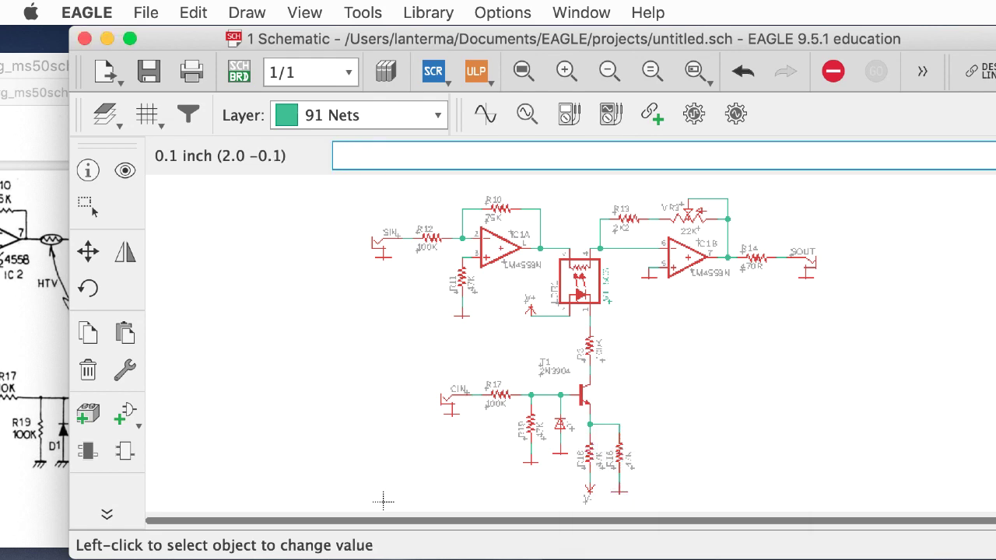
pyautogui.click(33, 462)
pyautogui.click(843, 438)
pyautogui.click(505, 401)
pyautogui.write('10K')
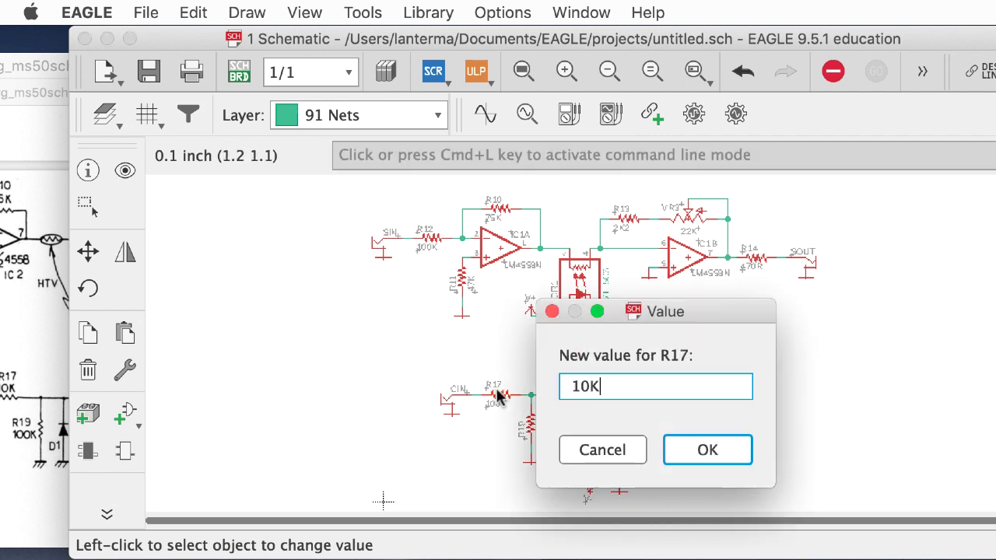
pyautogui.press('Return')
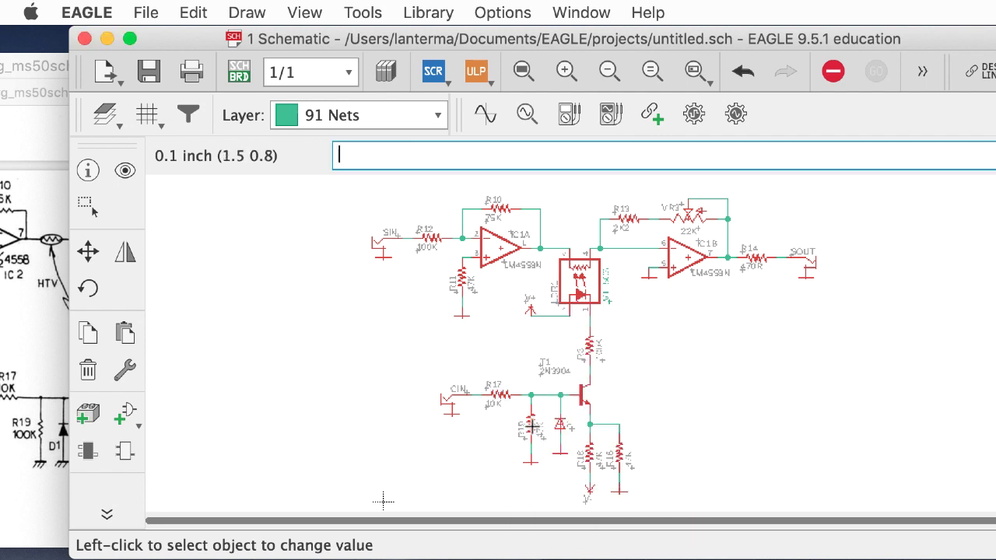
pyautogui.click(531, 426)
pyautogui.write('100K')
pyautogui.press('Return')
# Check the emitter resistor values in Preview, and in EAGLE set R18 to 1K and R16 to 33K
pyautogui.click(28, 495)
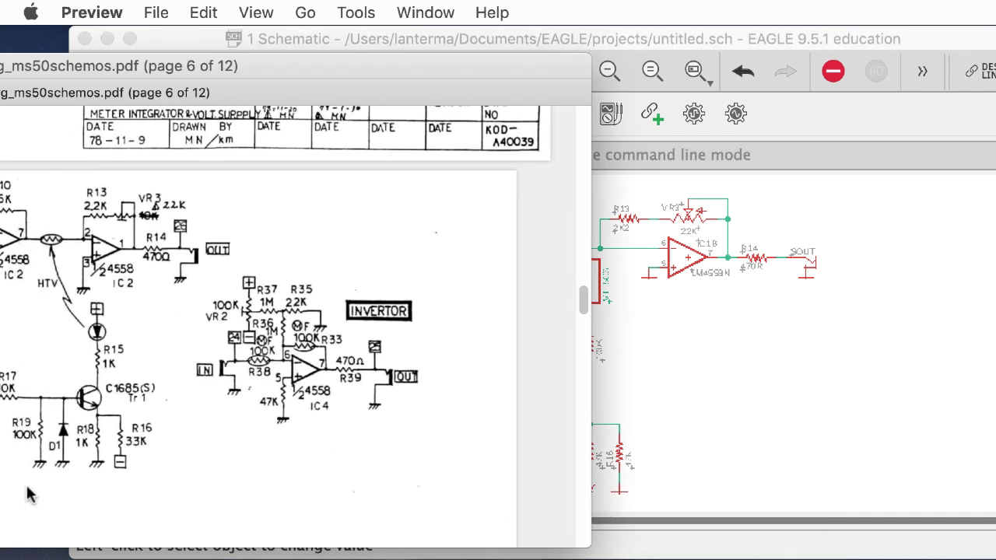
pyautogui.click(720, 427)
pyautogui.click(588, 457)
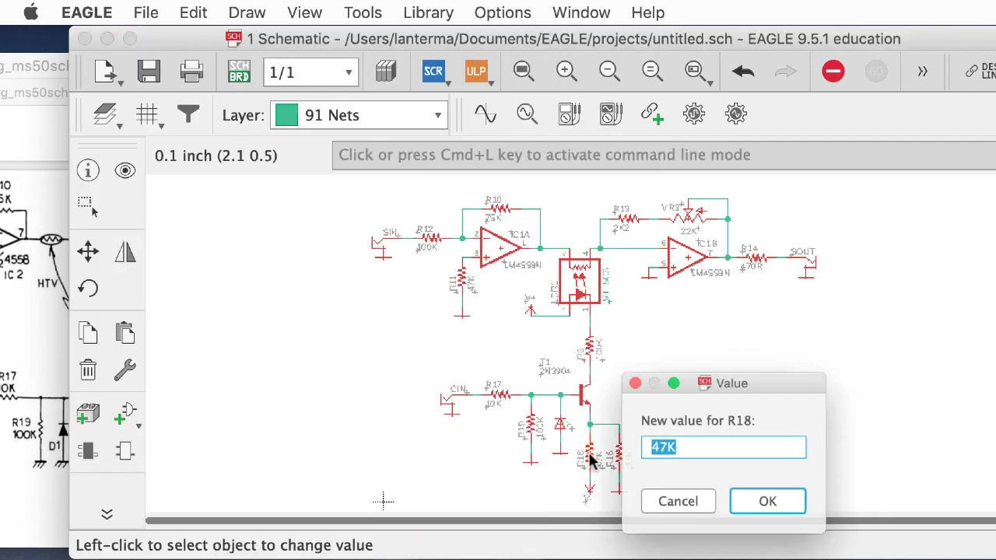
pyautogui.write('1K')
pyautogui.press('Return')
pyautogui.click(619, 458)
pyautogui.write('33')
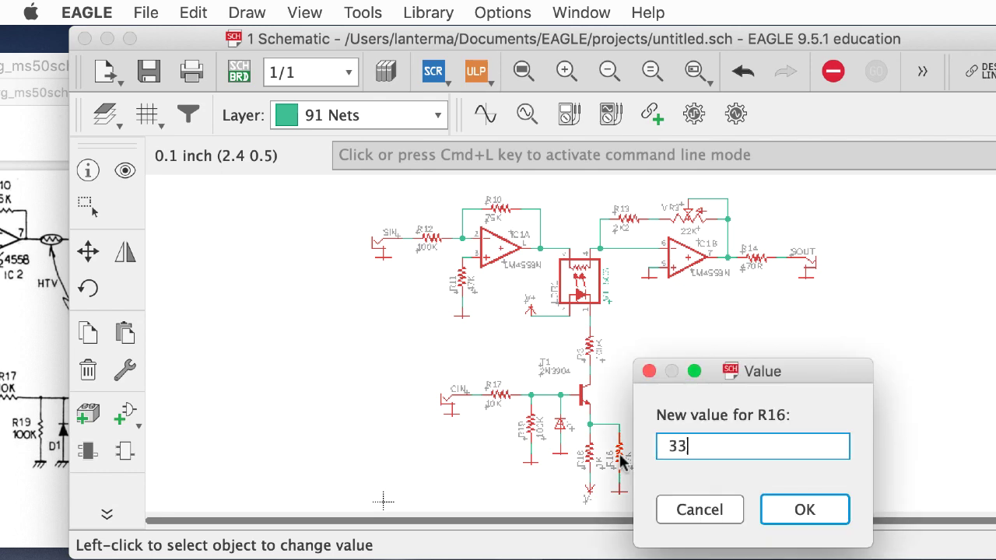
pyautogui.write('K')
pyautogui.press('Return')
# Check the collector resistor in Preview, and in EAGLE set resistor R3 to 1K and rename it R15
pyautogui.click(45, 376)
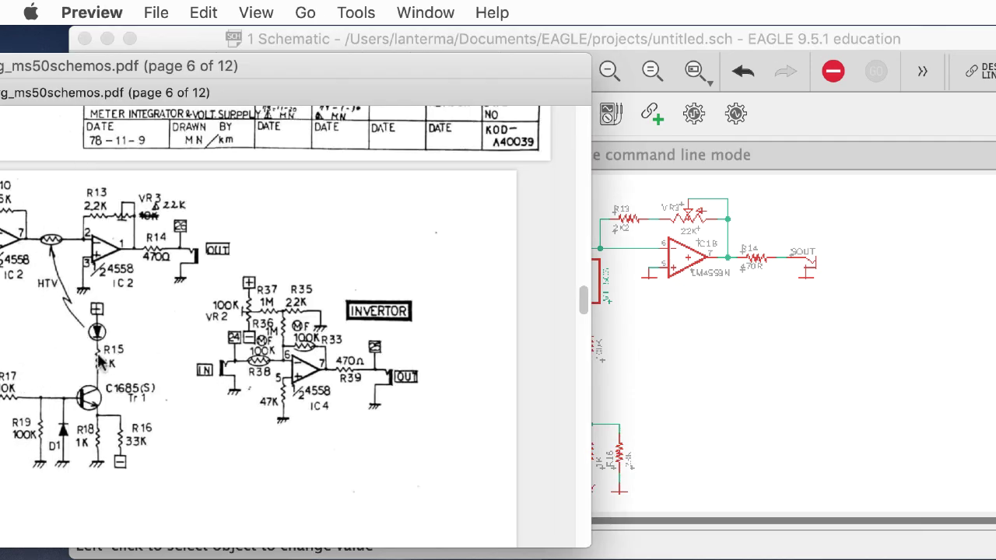
pyautogui.click(593, 366)
pyautogui.click(589, 348)
pyautogui.write('1')
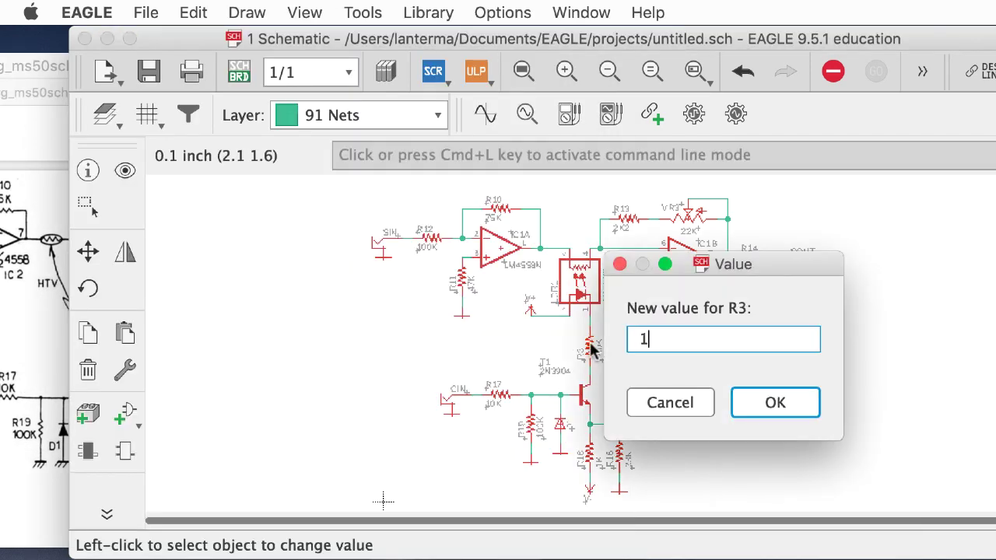
pyautogui.write('K')
pyautogui.press('Return')
pyautogui.write('name')
pyautogui.press('Return')
pyautogui.click(589, 348)
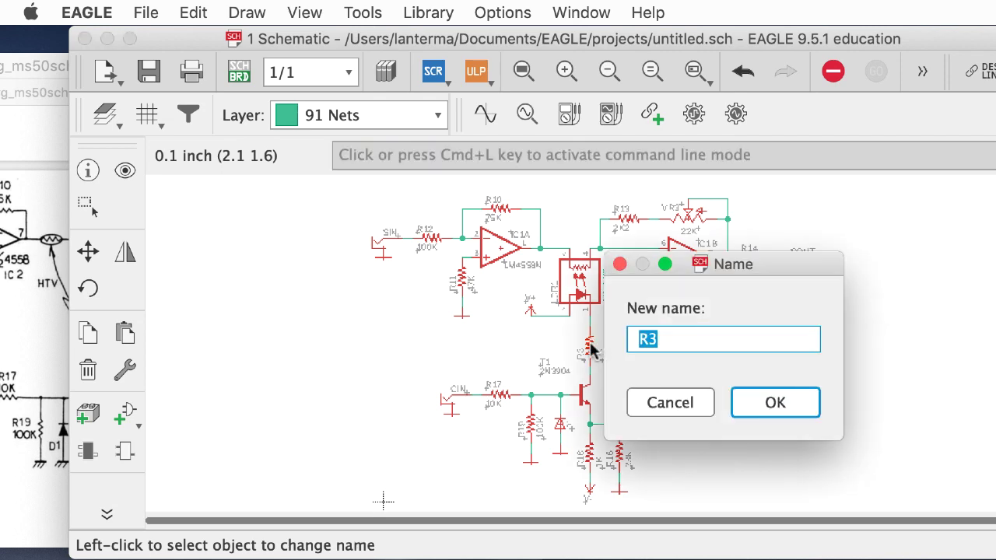
pyautogui.write('R15')
pyautogui.press('Return')
# Move the transistor's T1 name and 2N3904 value labels to the right side of its symbol in EAGLE
pyautogui.click(47, 370)
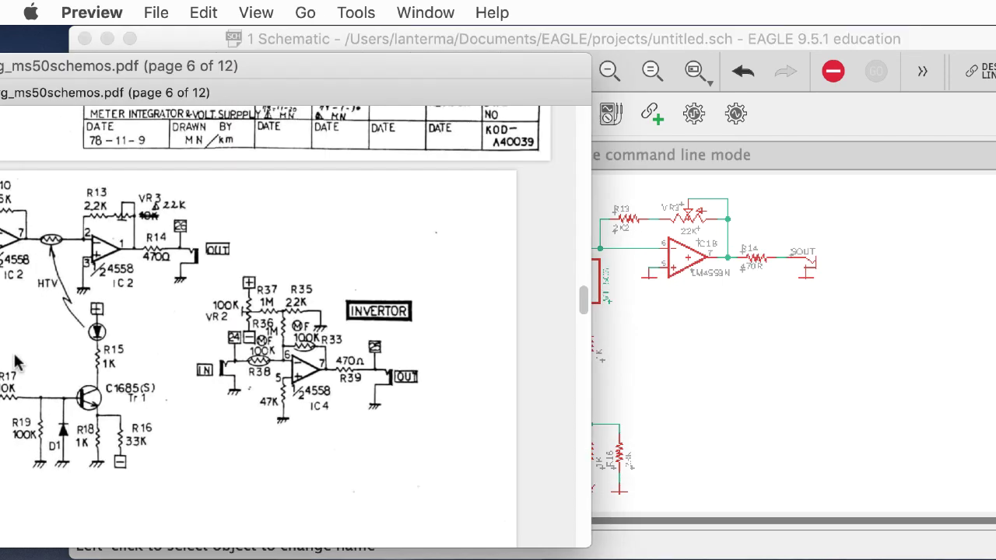
pyautogui.click(891, 337)
pyautogui.click(694, 72)
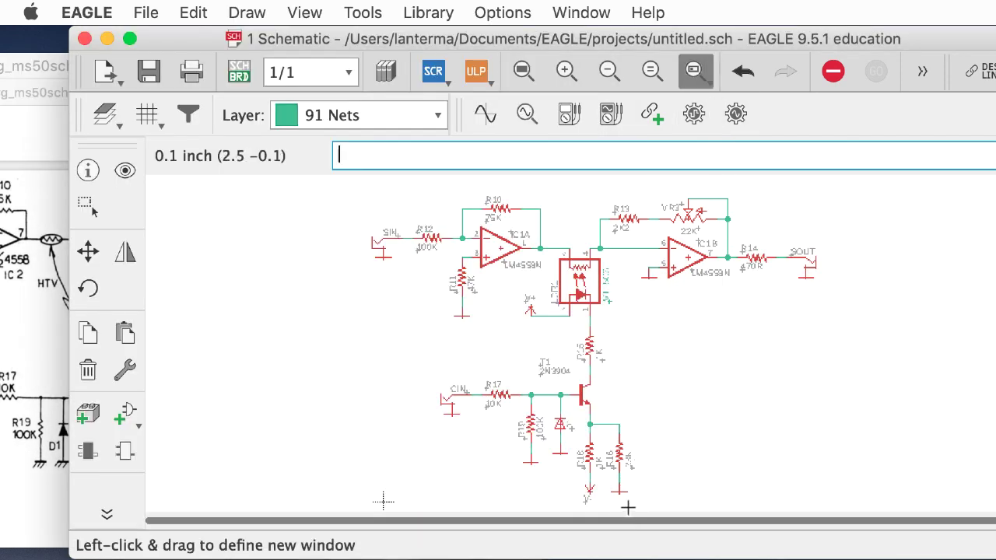
pyautogui.moveTo(644, 505); pyautogui.dragTo(422, 319)
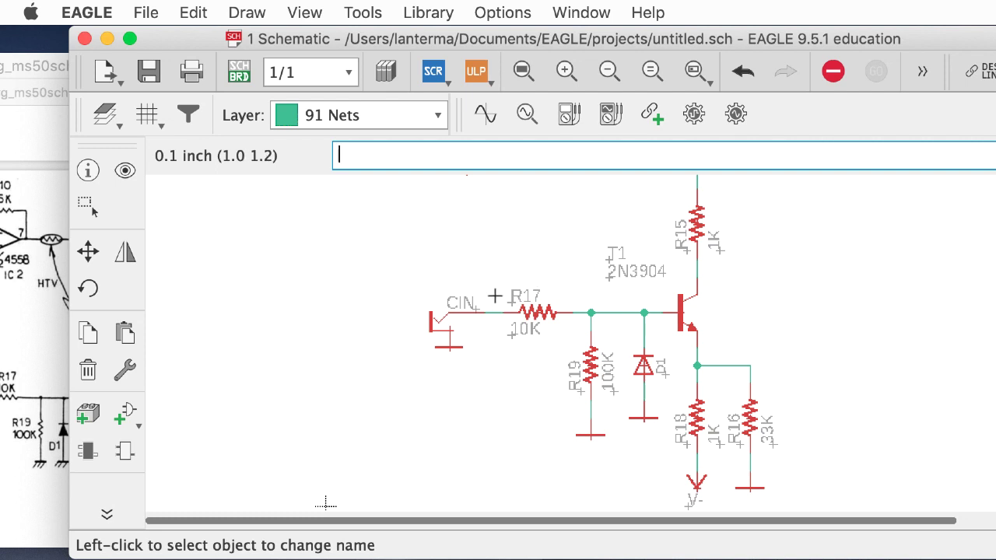
pyautogui.click(88, 250)
pyautogui.click(630, 278)
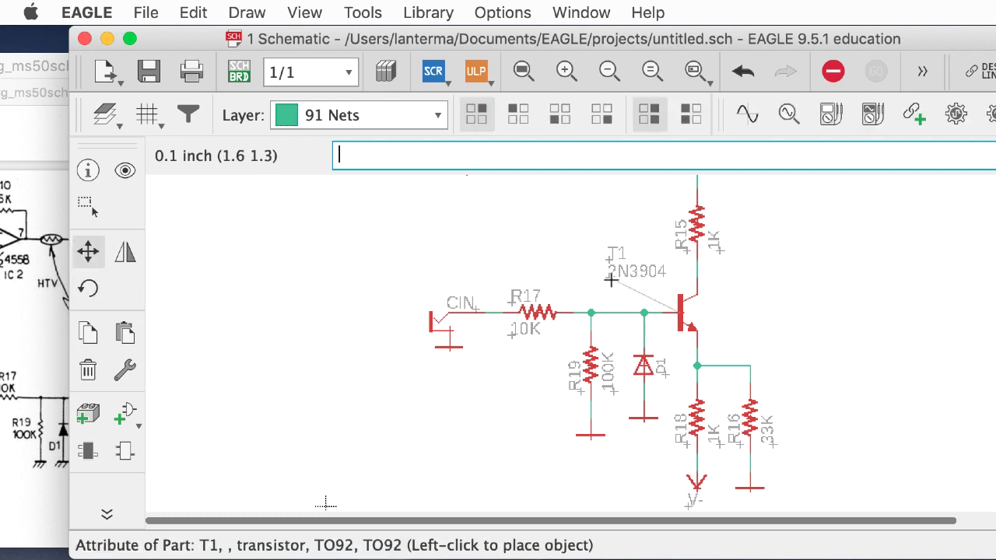
pyautogui.click(717, 334)
pyautogui.click(614, 259)
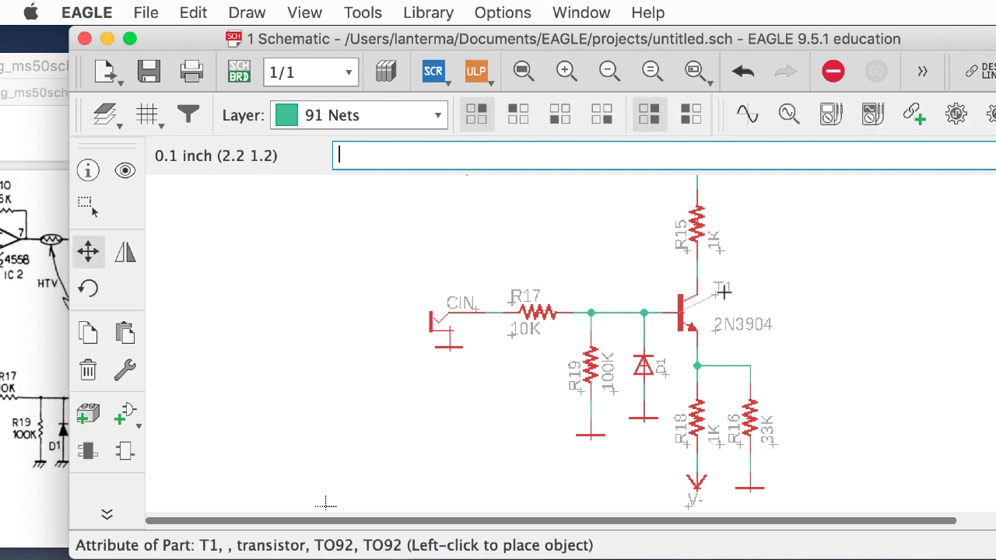
pyautogui.click(716, 308)
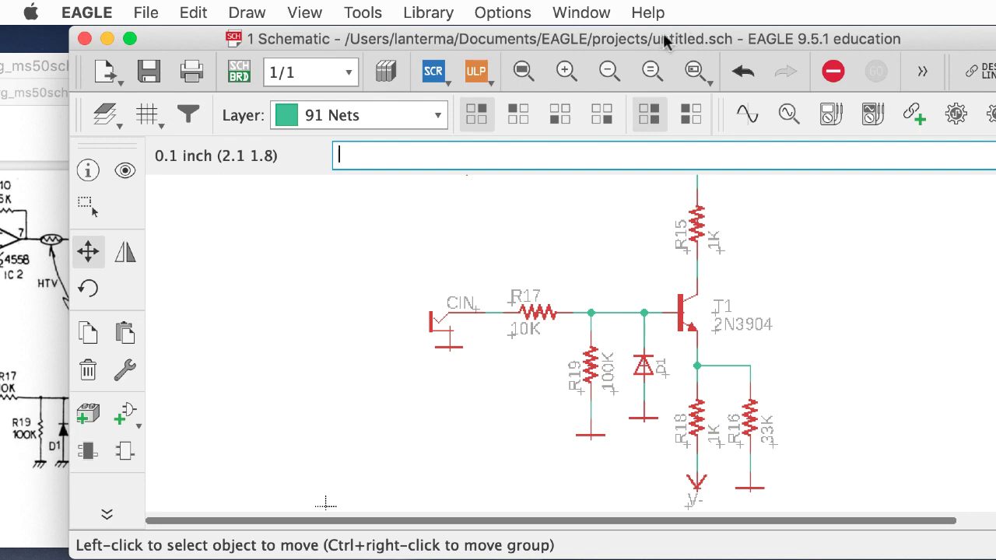
# Check the transistor's name in Preview, and in EAGLE rename transistor T1 as TR1
pyautogui.moveTo(665, 42); pyautogui.dragTo(814, 2)
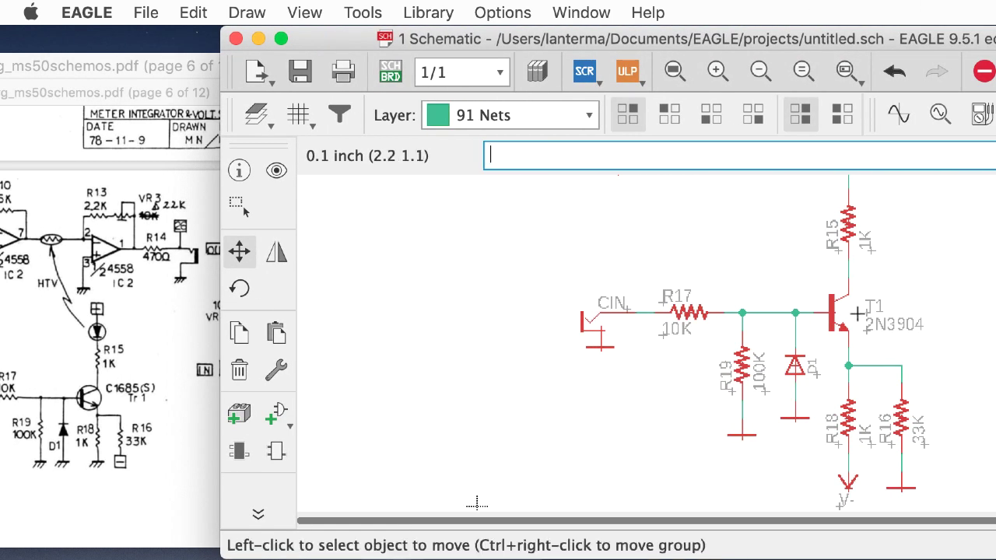
pyautogui.click(169, 420)
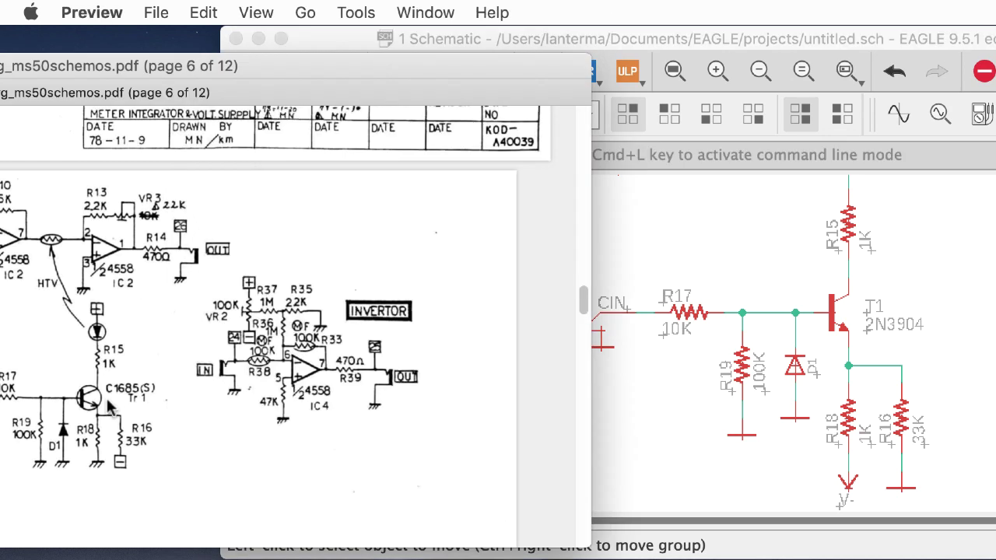
pyautogui.click(922, 300)
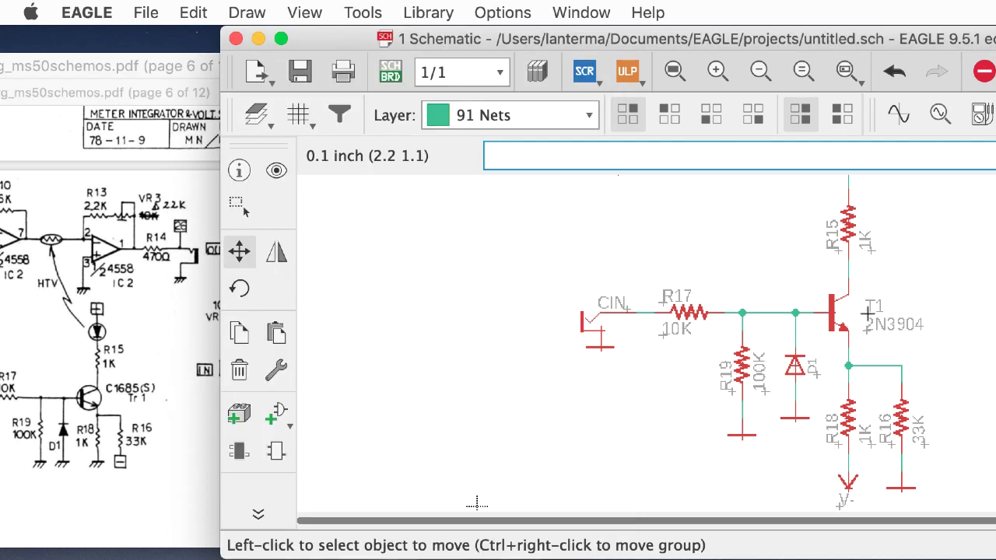
pyautogui.write('name')
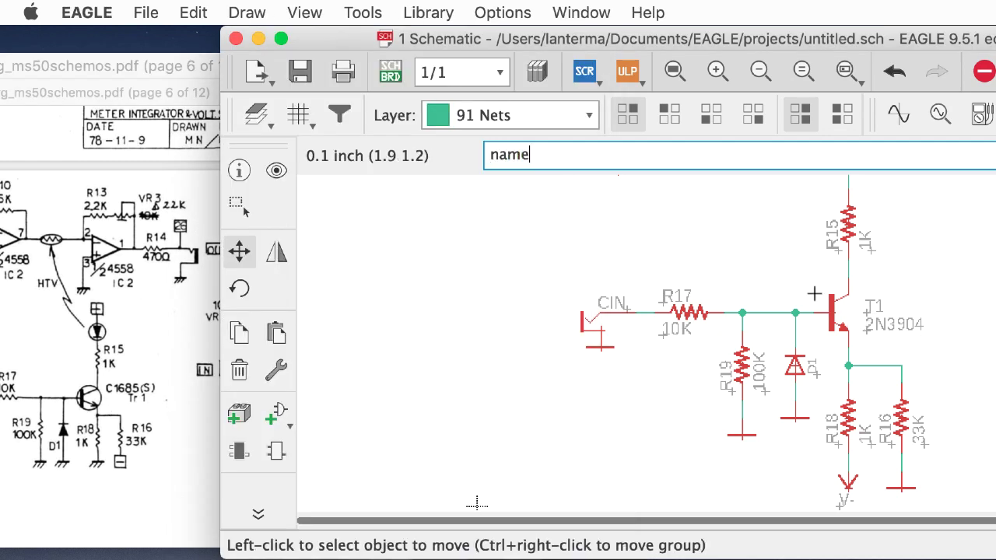
pyautogui.press('Return')
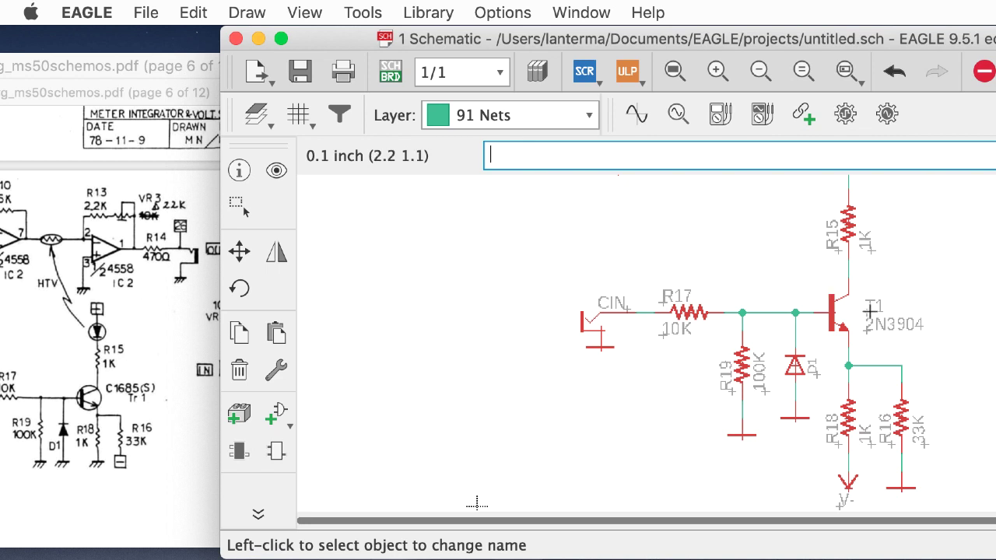
pyautogui.click(834, 311)
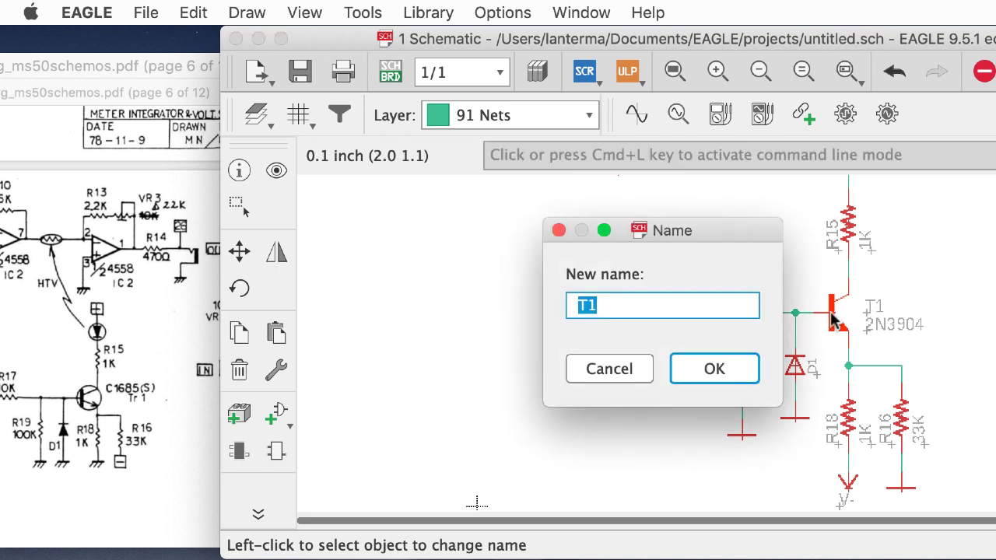
pyautogui.write('TR1')
pyautogui.press('BackSpace')
pyautogui.press('BackSpace')
pyautogui.write('R1')
pyautogui.press('Return')
# Check the full MVCA drawing in Preview, and in EAGLE save the schematic in the projects folder as ms50_mvca.sch
pyautogui.click(89, 432)
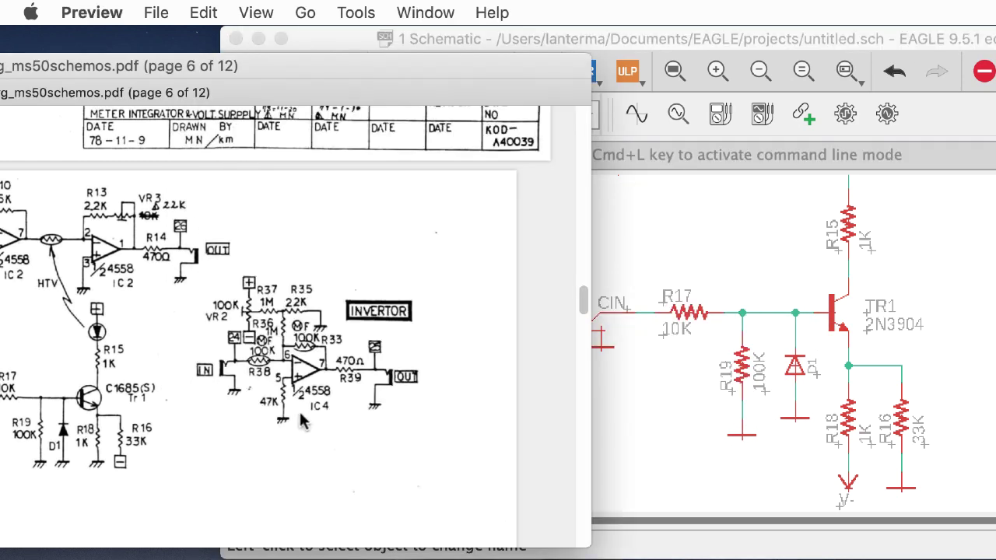
pyautogui.moveTo(329, 68); pyautogui.dragTo(493, 67)
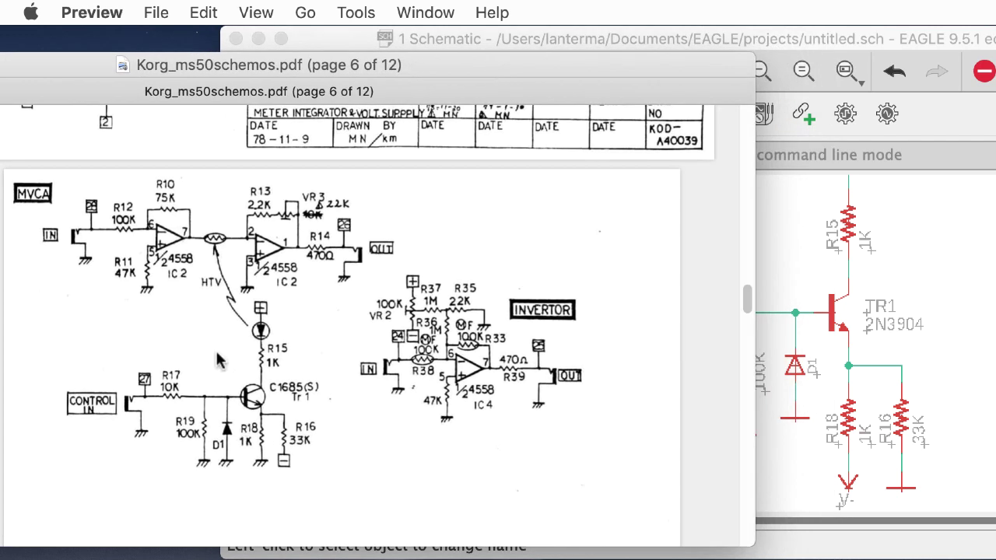
pyautogui.press('super+Tab')
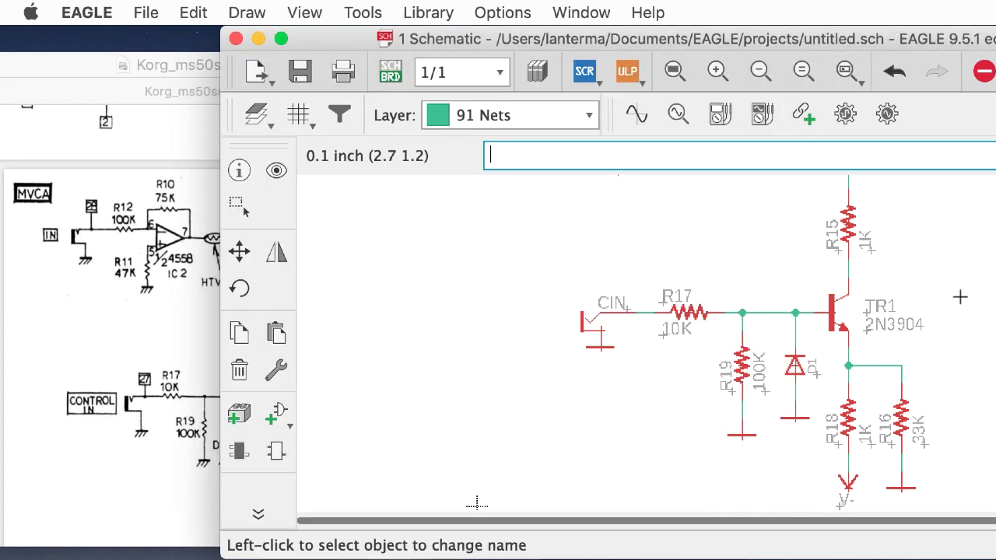
pyautogui.press('super+s')
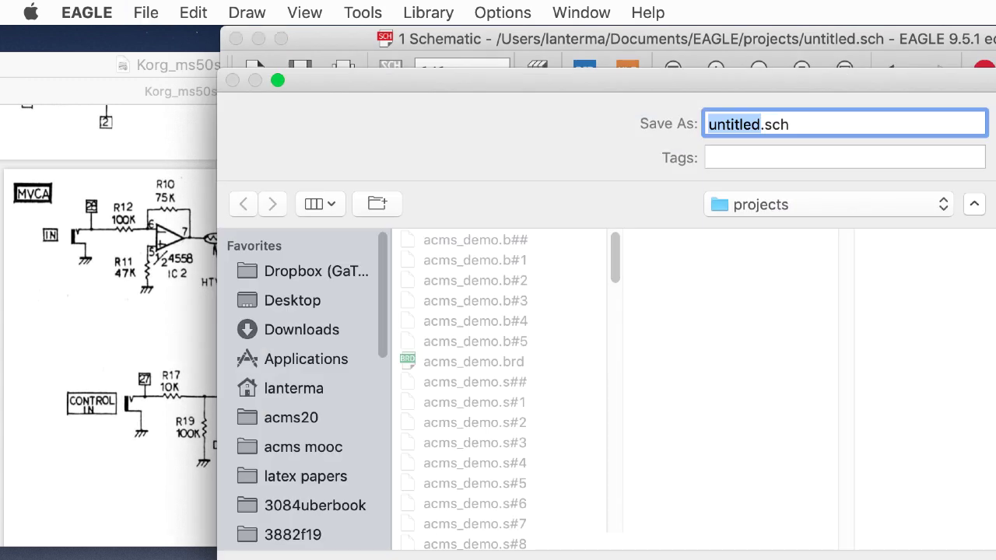
pyautogui.press('Escape')
pyautogui.press('super+s')
pyautogui.moveTo(595, 66); pyautogui.dragTo(408, 50)
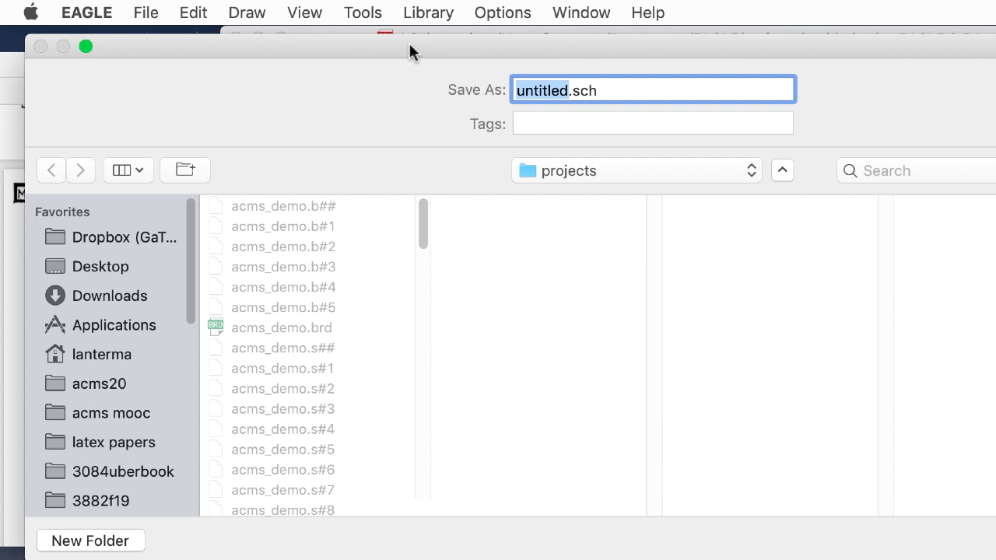
pyautogui.write('MS5')
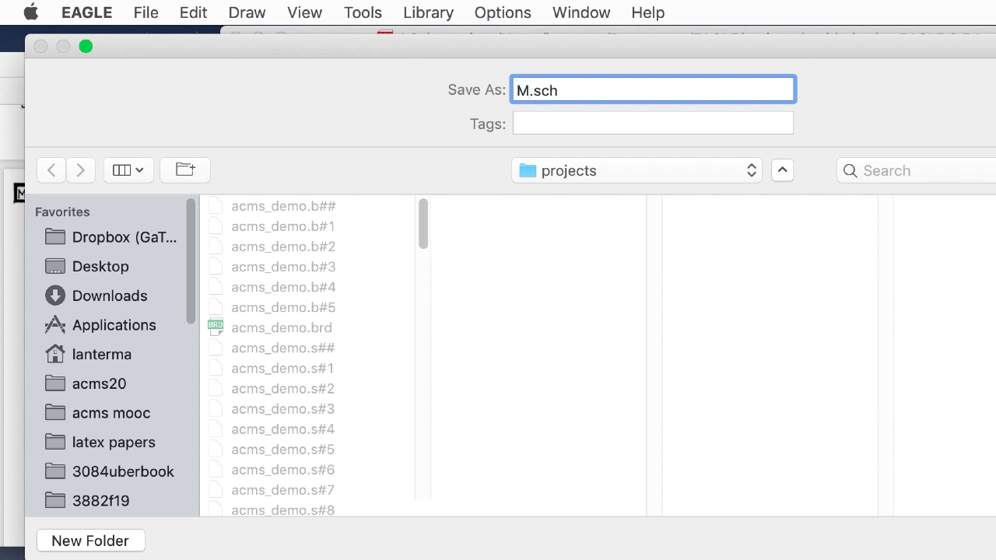
pyautogui.press('BackSpace')
pyautogui.press('BackSpace')
pyautogui.press('BackSpace')
pyautogui.write('ms50_m')
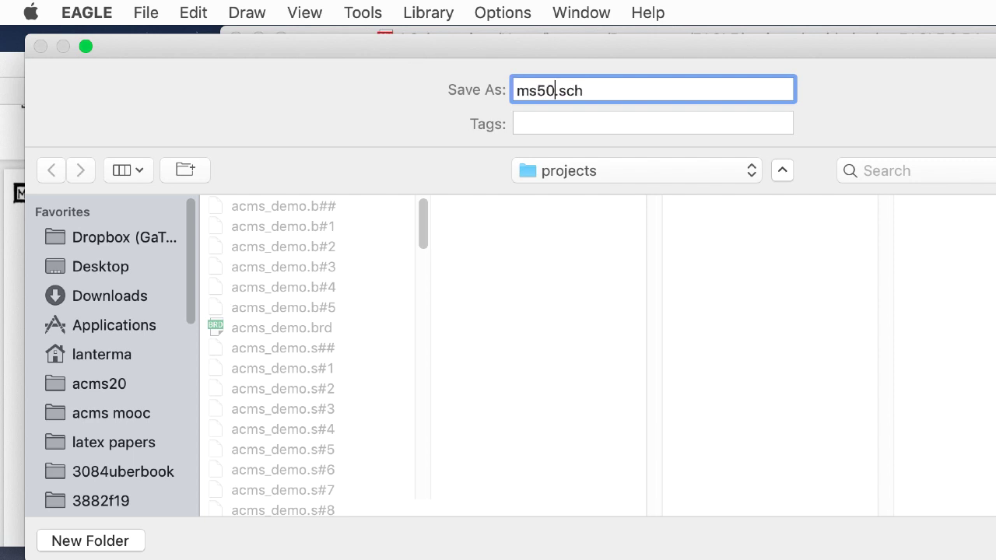
pyautogui.write('vca')
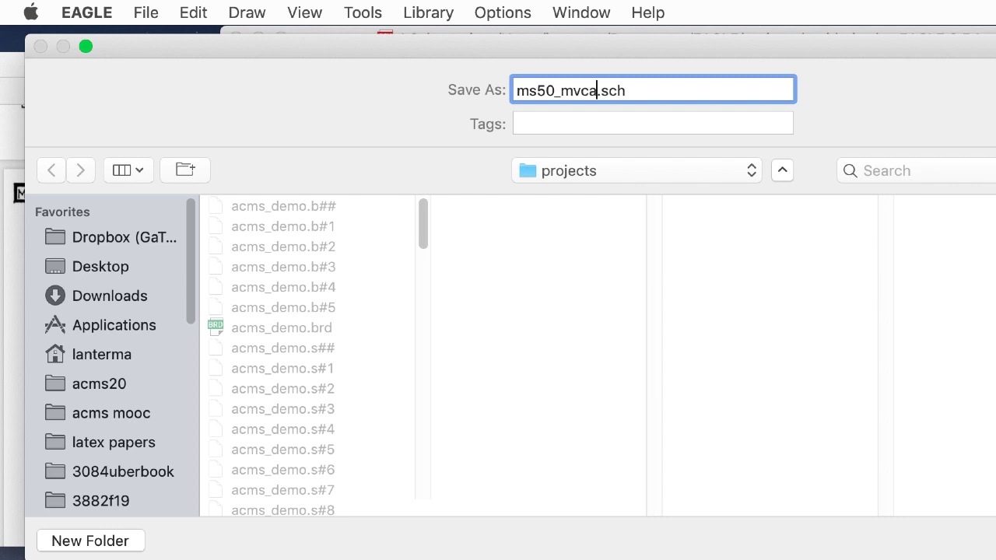
pyautogui.press('Return')
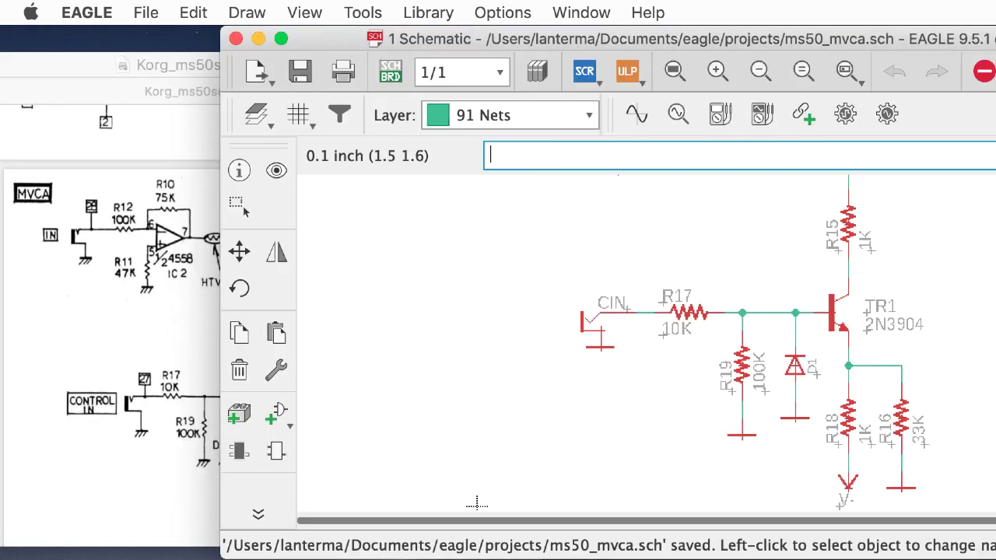
# Review the whole EAGLE schematic, from the signal input and op-amp stages to the output jack and the transistor driver circuit
pyautogui.scroll(5, 472, 504)
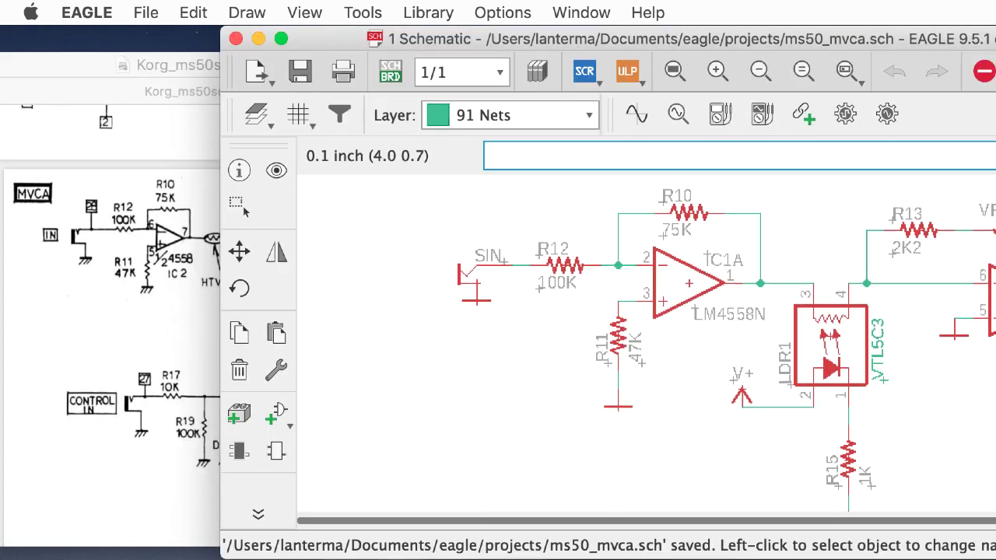
pyautogui.scroll(-2, 726, 342)
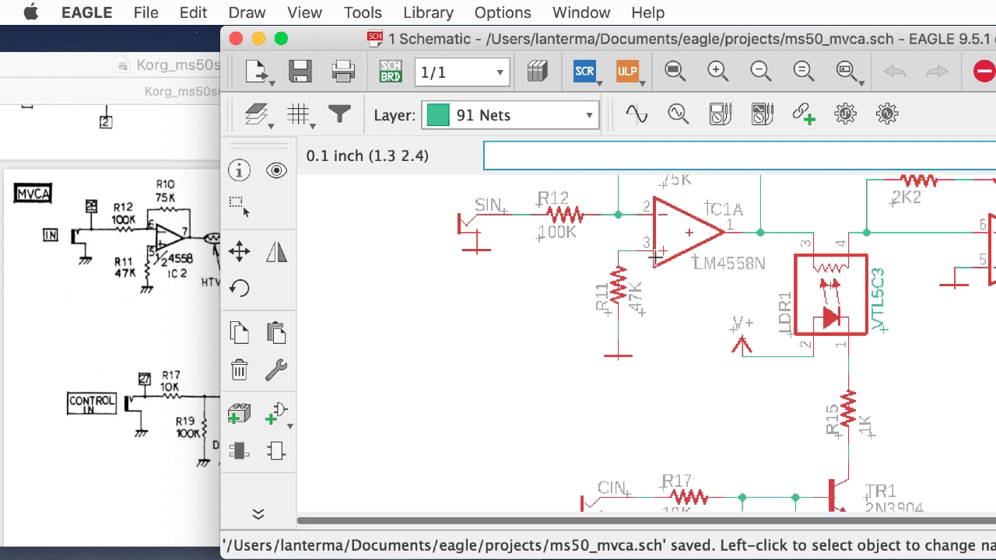
pyautogui.scroll(3, 726, 342)
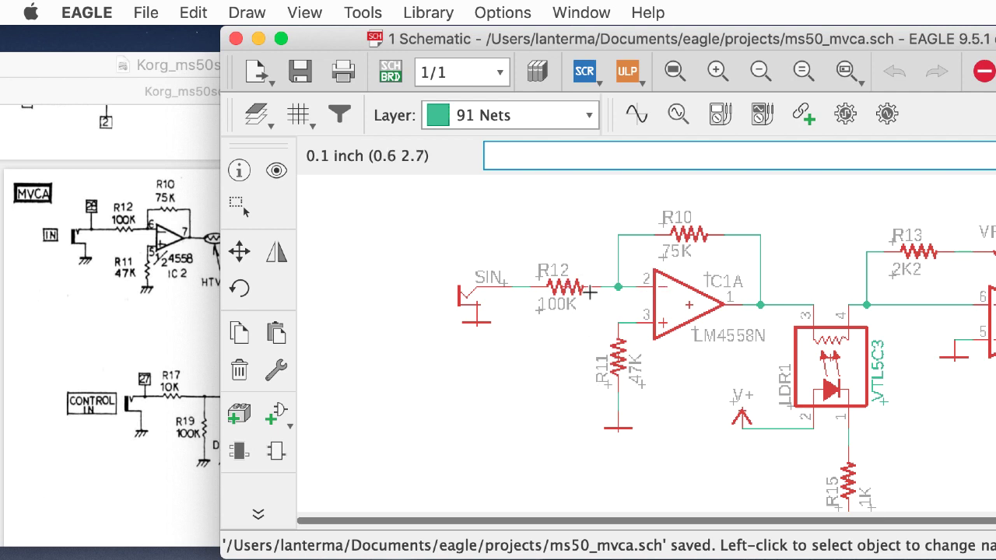
pyautogui.moveTo(774, 31); pyautogui.dragTo(585, 31)
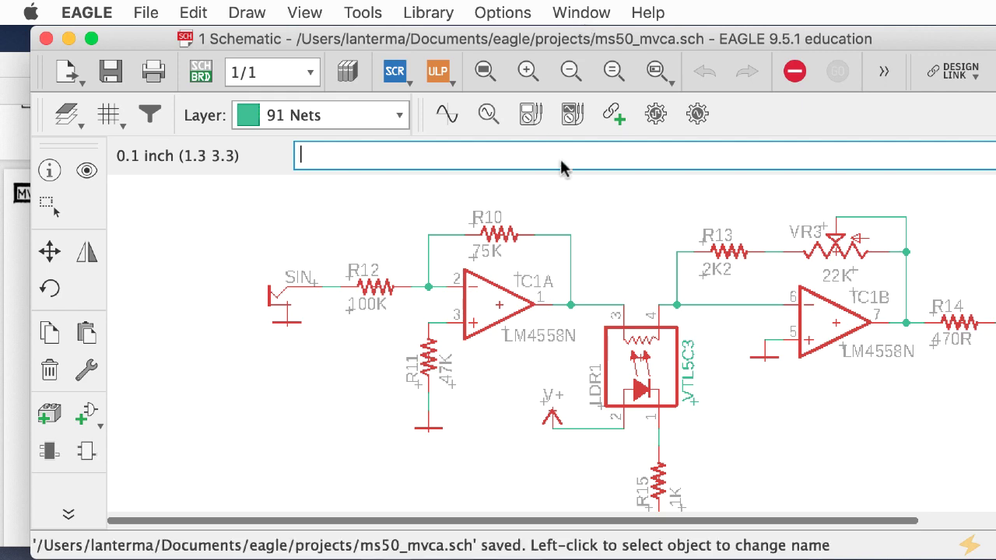
pyautogui.moveTo(553, 44); pyautogui.dragTo(532, 45)
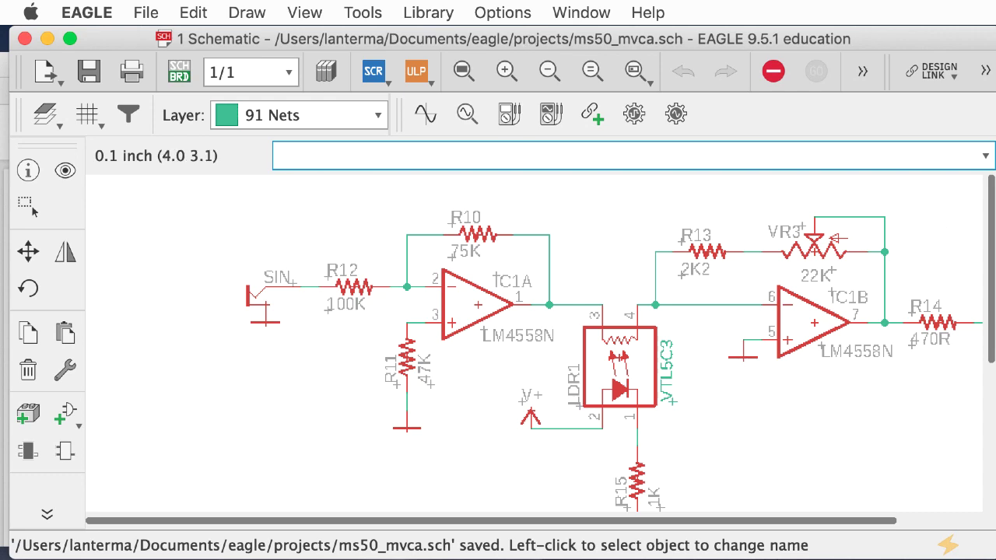
pyautogui.moveTo(990, 257); pyautogui.dragTo(990, 302)
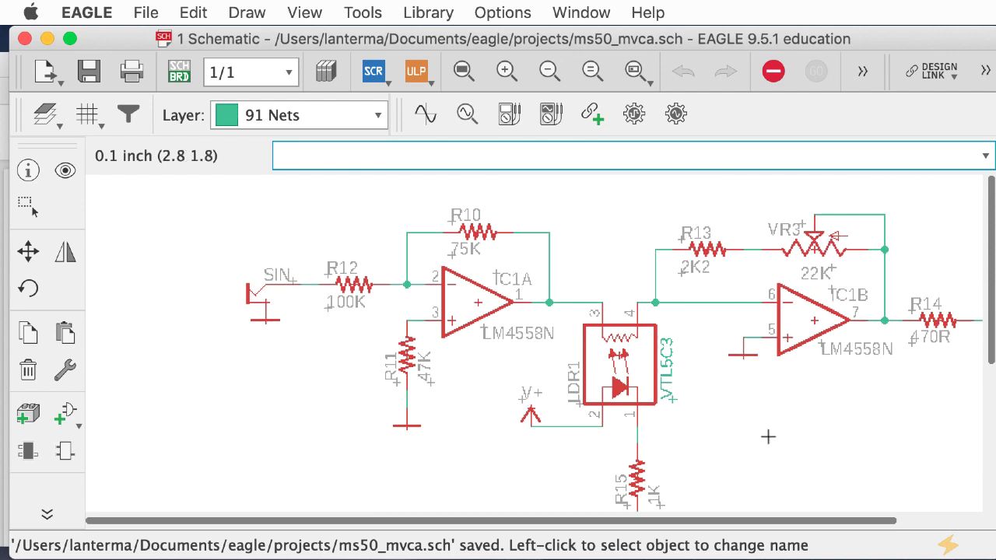
pyautogui.moveTo(746, 519); pyautogui.dragTo(895, 526)
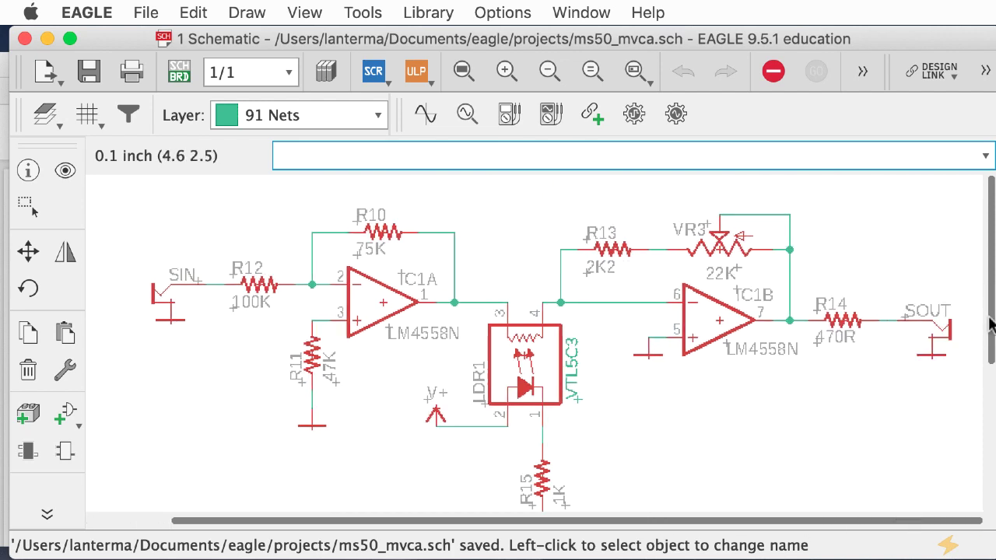
pyautogui.moveTo(984, 330); pyautogui.dragTo(983, 461)
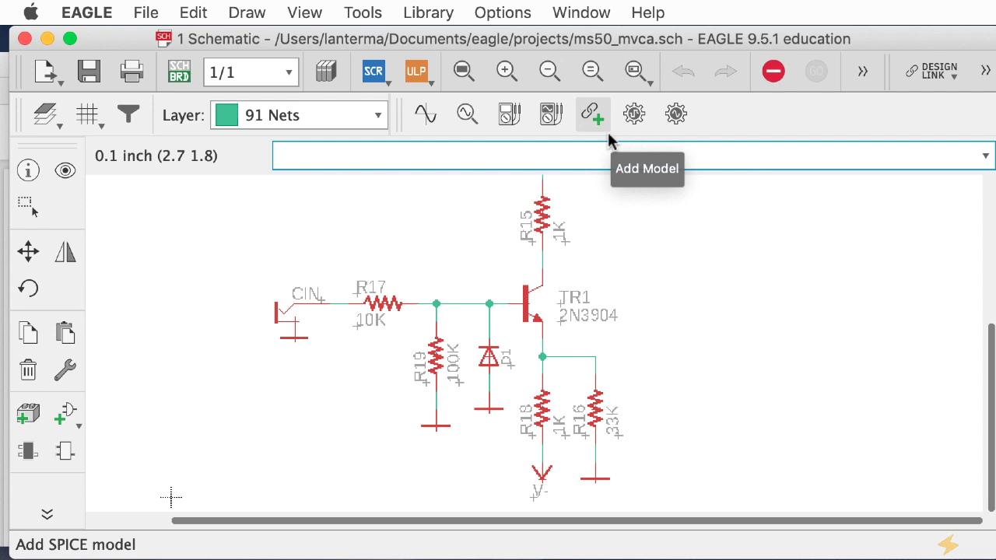
# Add an MTA04-156 four-pin connector in the empty area to the right of the transistor circuit
pyautogui.write('add motm')
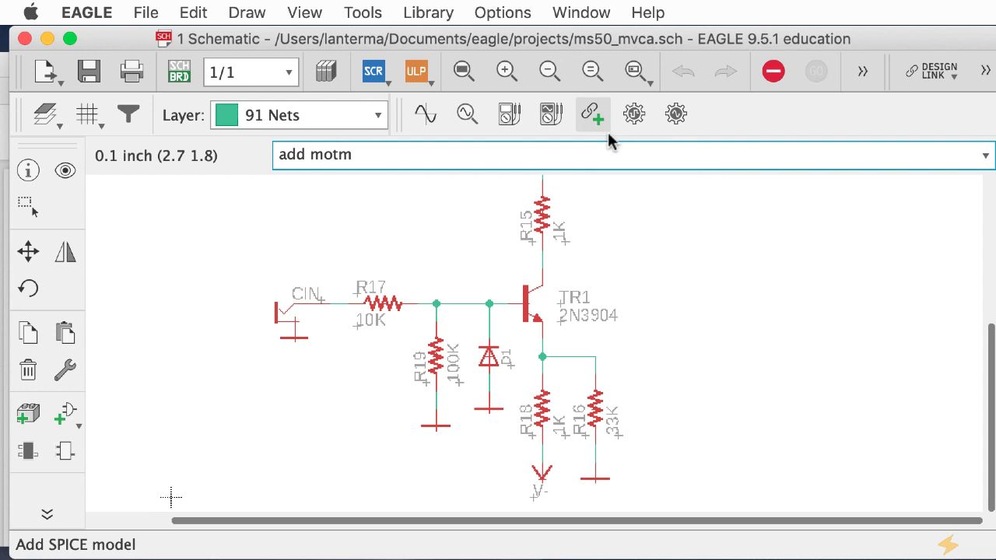
pyautogui.press('BackSpace')
pyautogui.press('BackSpace')
pyautogui.press('BackSpace')
pyautogui.press('BackSpace')
pyautogui.write('MTA04-156')
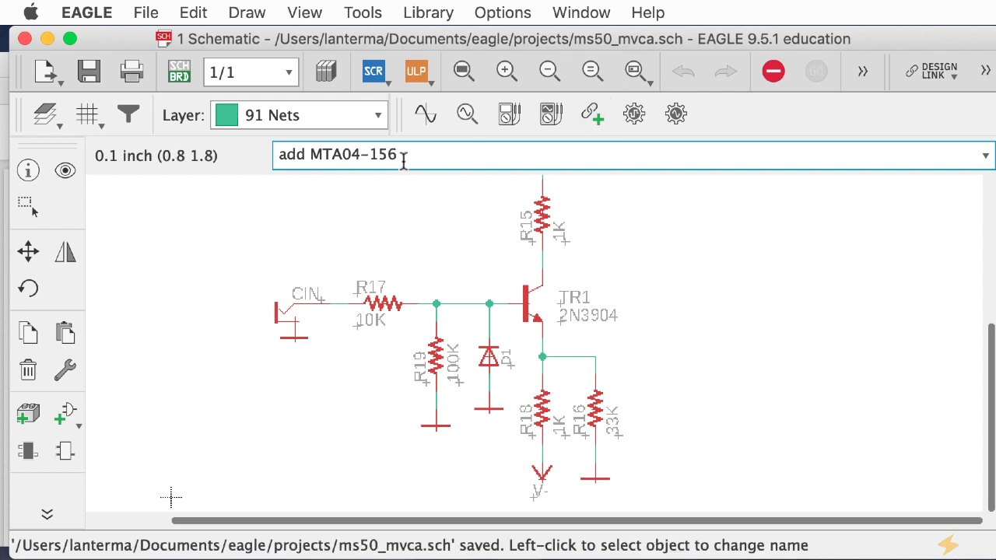
pyautogui.press('Return')
pyautogui.rightClick(702, 320)
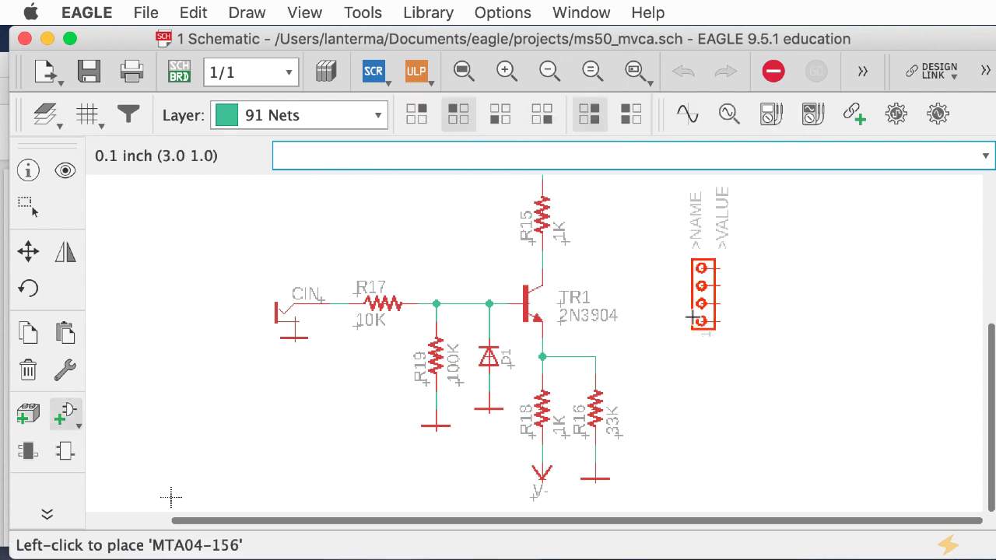
pyautogui.click(702, 320)
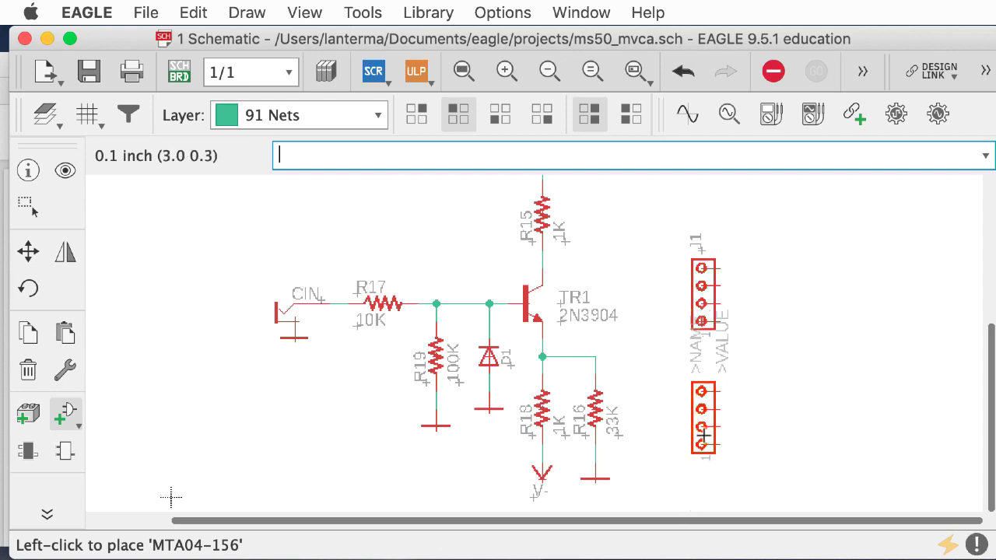
# Rotate the four-pin connector by 180 degrees and mirror it so pin 1 is at the top and the pins face right
pyautogui.write('rotate')
pyautogui.press('Return')
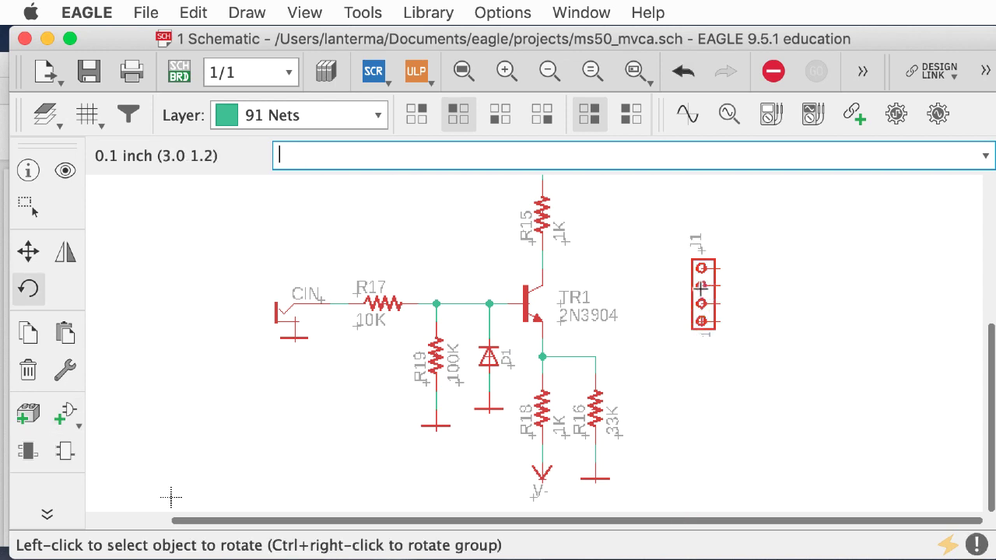
pyautogui.click(703, 319)
pyautogui.click(701, 321)
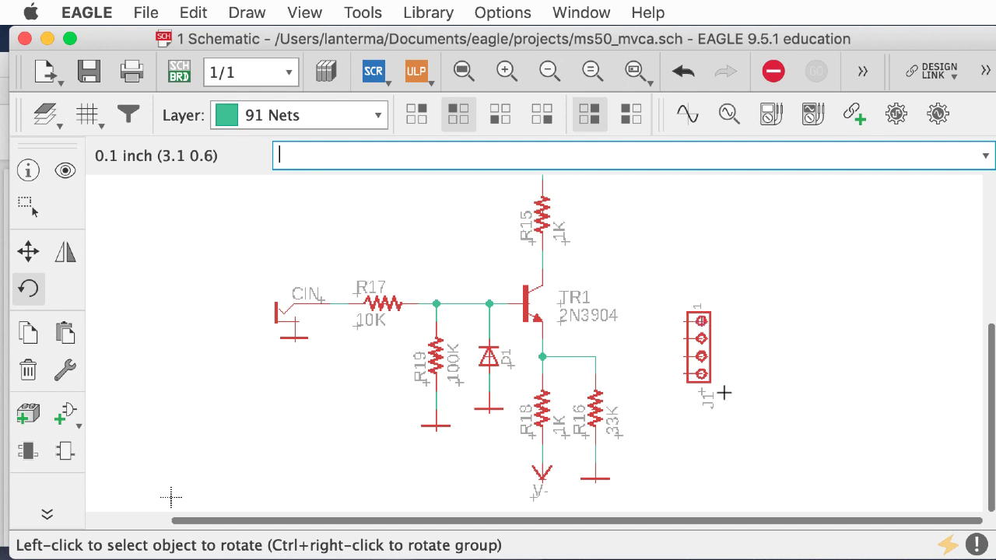
pyautogui.write('mirror')
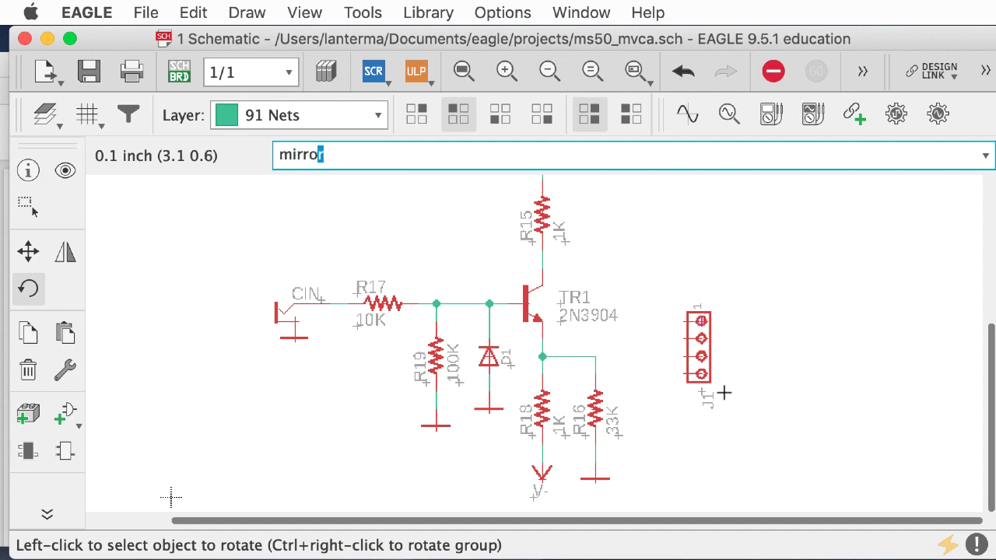
pyautogui.press('Return')
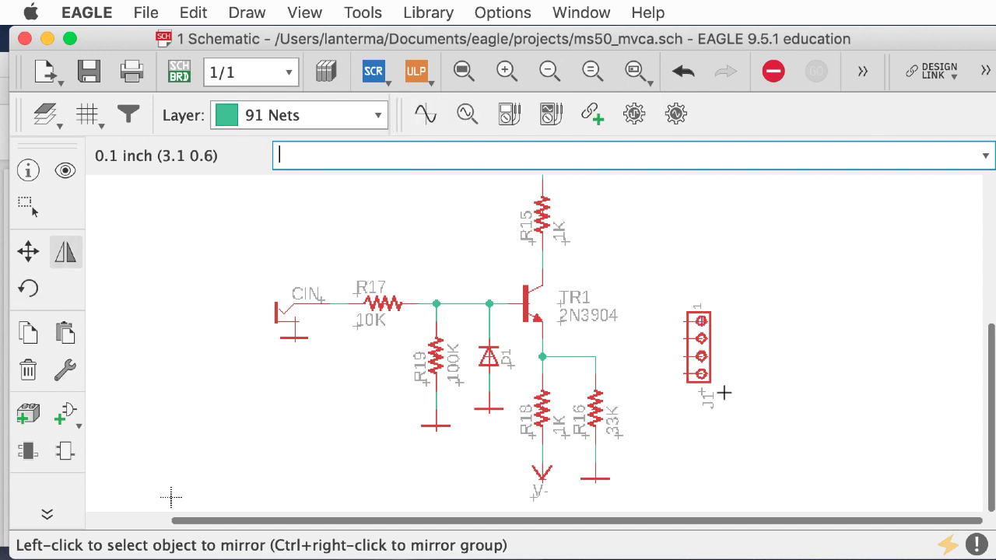
pyautogui.click(708, 322)
# Move the four-pin connector about 0.2 inch left and 0.4 inch up, closer to transistor TR1
pyautogui.click(28, 251)
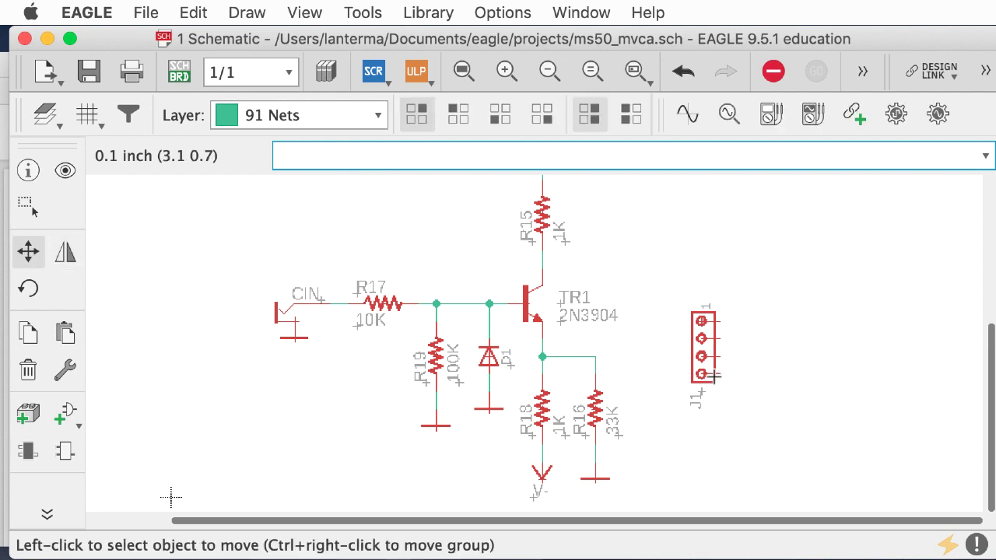
pyautogui.click(703, 328)
pyautogui.click(666, 255)
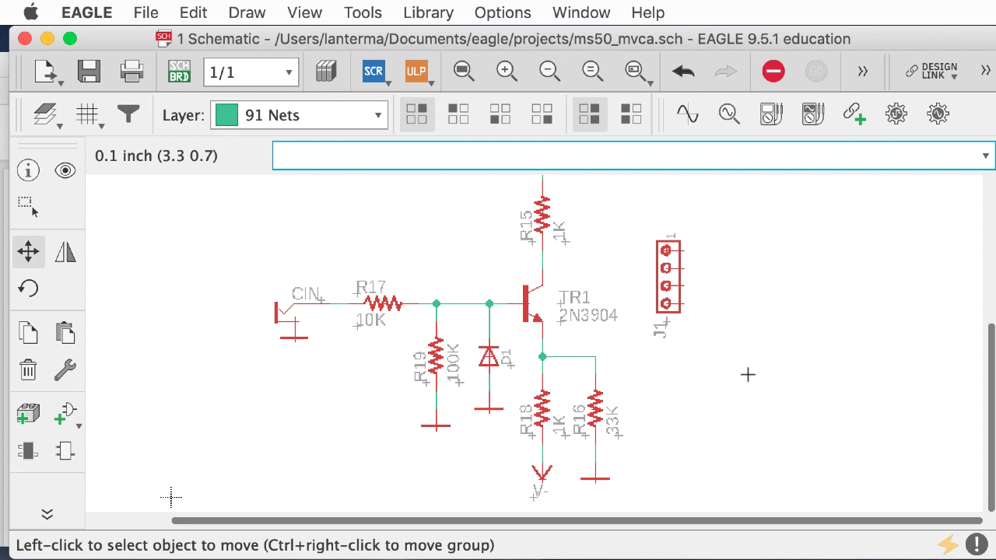
# Rename the four-pin connector as POW
pyautogui.write('name')
pyautogui.press('Return')
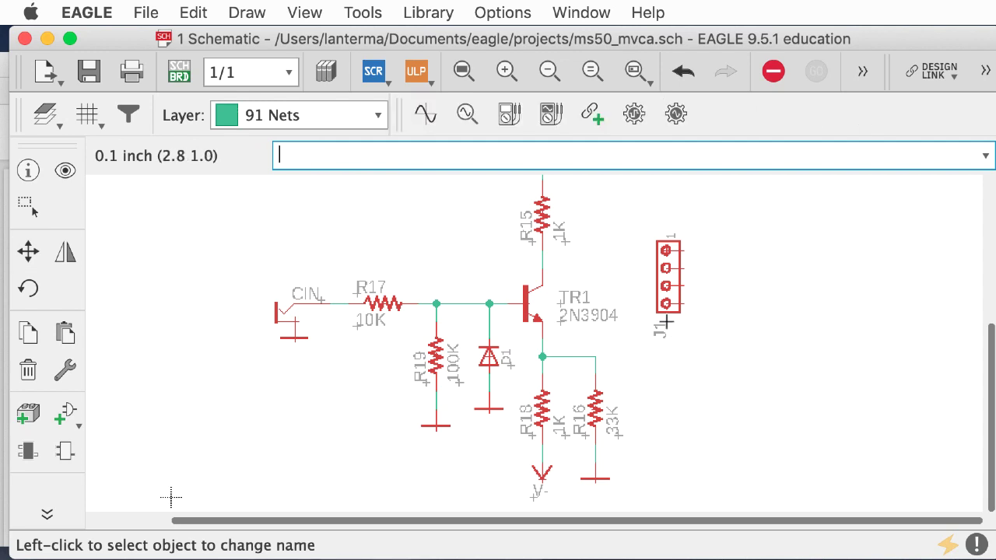
pyautogui.click(666, 262)
pyautogui.write('POW')
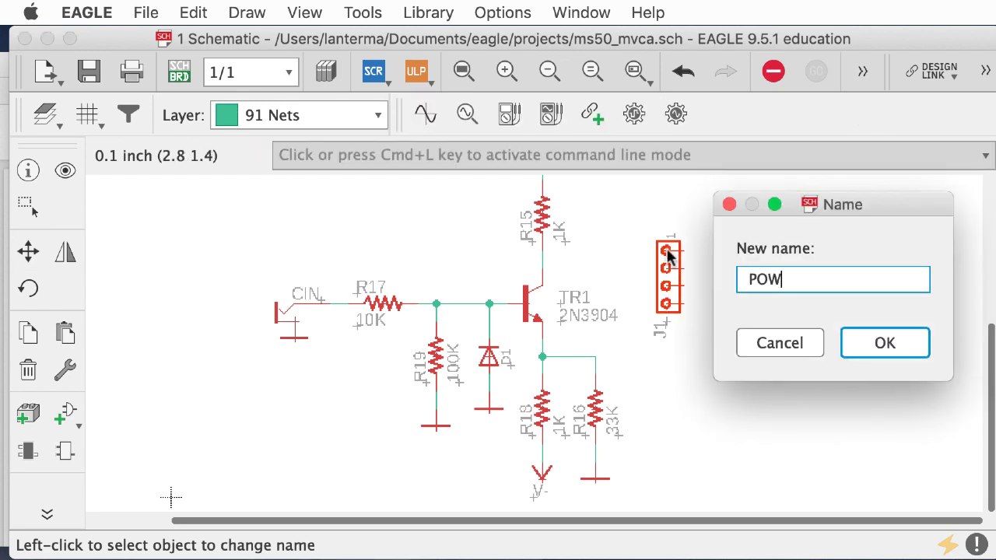
pyautogui.press('Return')
# Search the libraries for the L-US0207/10 inductor and select its version in the rcl library
pyautogui.write('add ')
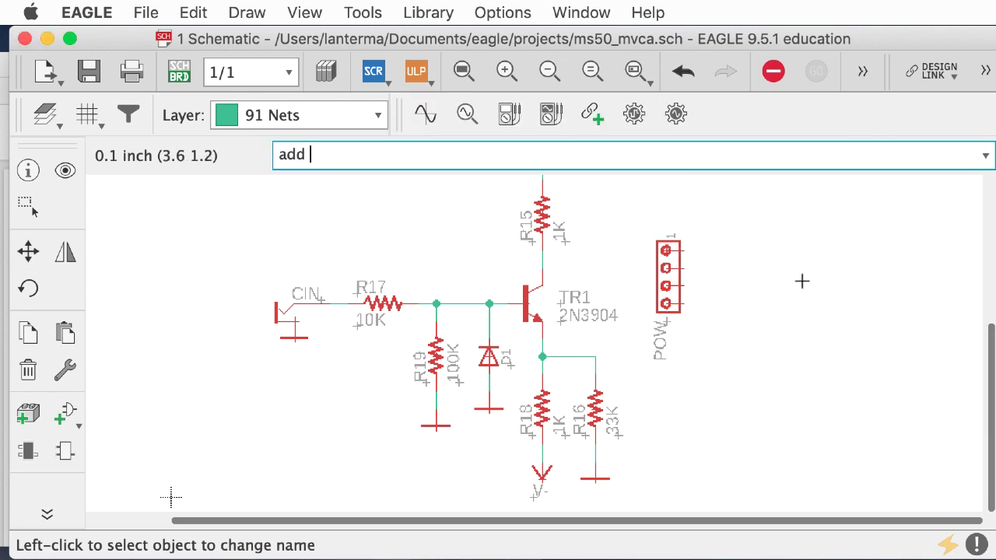
pyautogui.write('L-US0207/10')
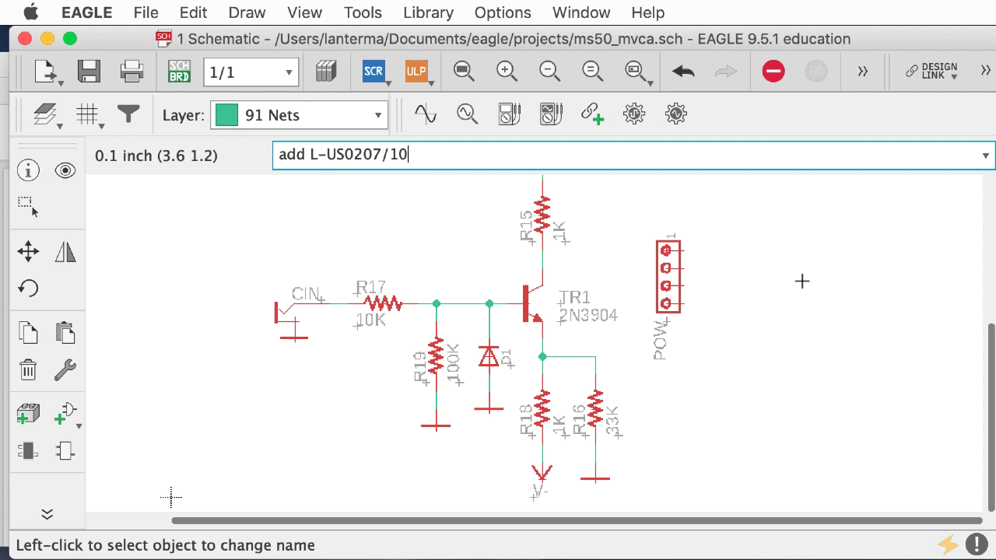
pyautogui.press('Return')
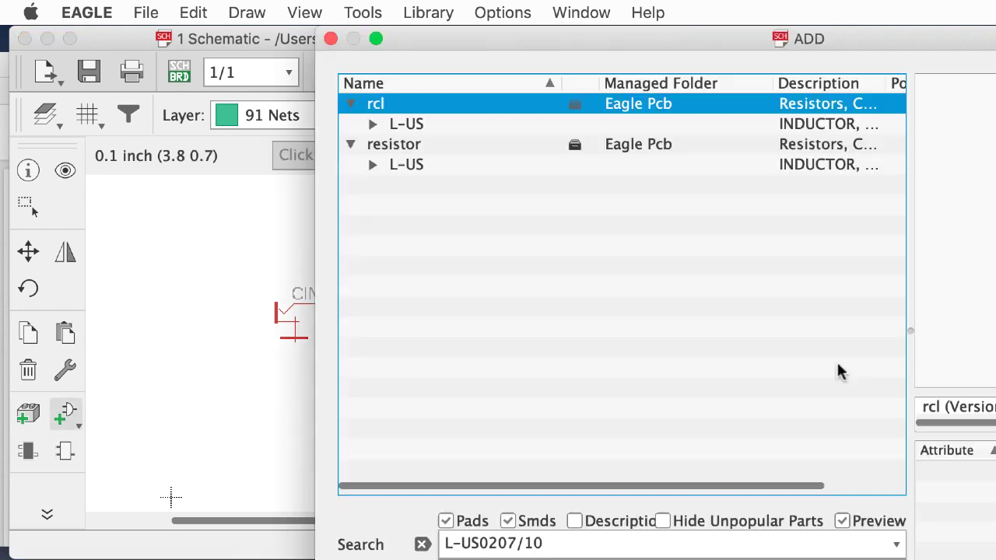
pyautogui.click(375, 126)
pyautogui.click(444, 146)
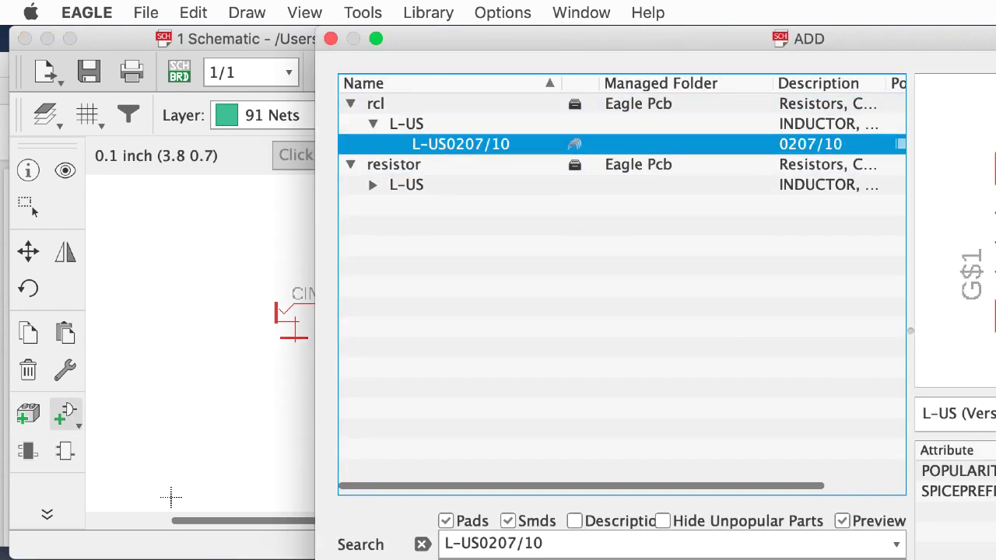
pyautogui.moveTo(958, 44); pyautogui.dragTo(840, 44)
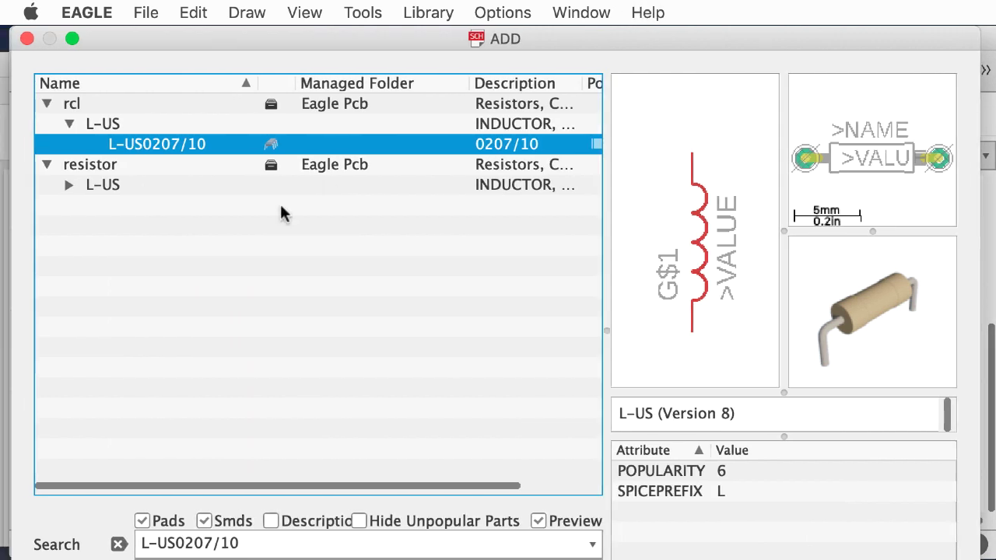
# Compare the L-US0207/10 inductor entries in the rcl and resistor libraries, checking their footprint previews and attributes
pyautogui.click(66, 184)
pyautogui.click(167, 208)
pyautogui.press('Up')
pyautogui.press('Up')
pyautogui.press('Up')
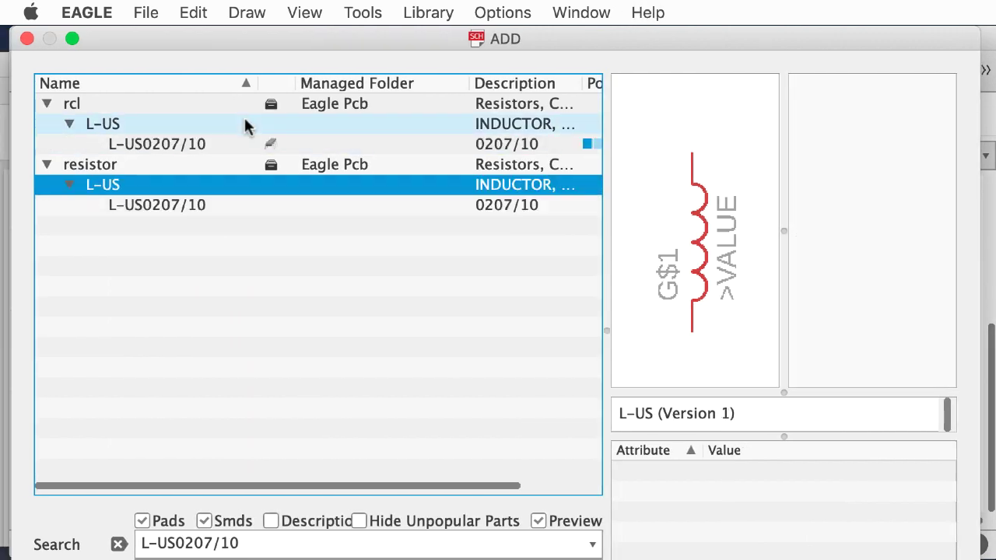
pyautogui.press('Down')
pyautogui.press('Down')
pyautogui.press('Down')
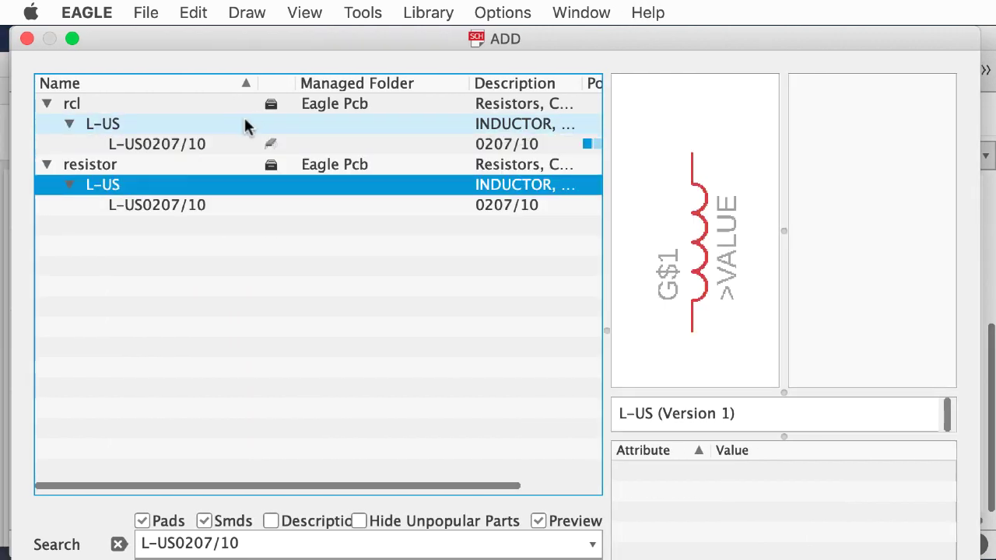
pyautogui.press('Up')
pyautogui.press('Up')
pyautogui.press('Up')
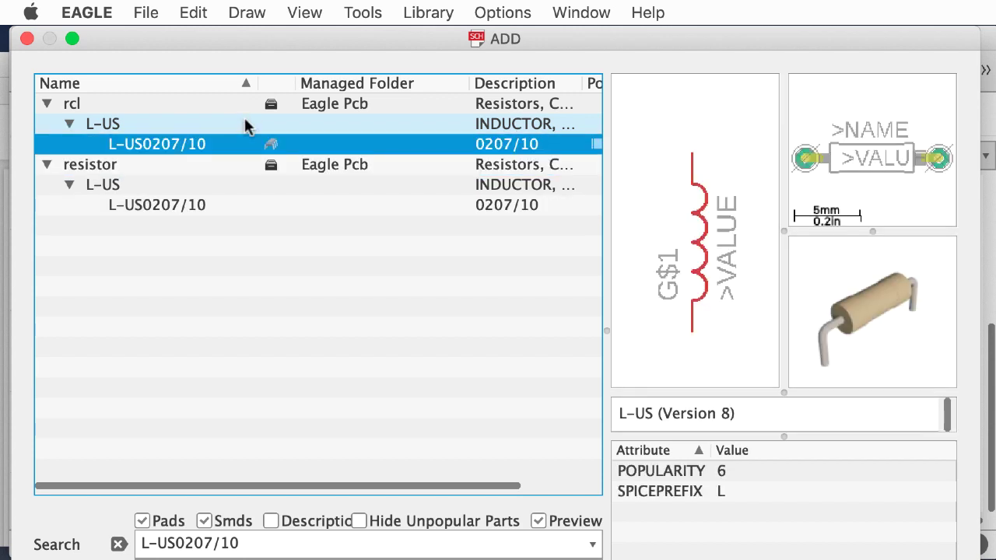
# Place two horizontal L-US0207/10 inductors from the rcl library at the first and fourth pins of the POW connector
pyautogui.press('Return')
pyautogui.rightClick(723, 233)
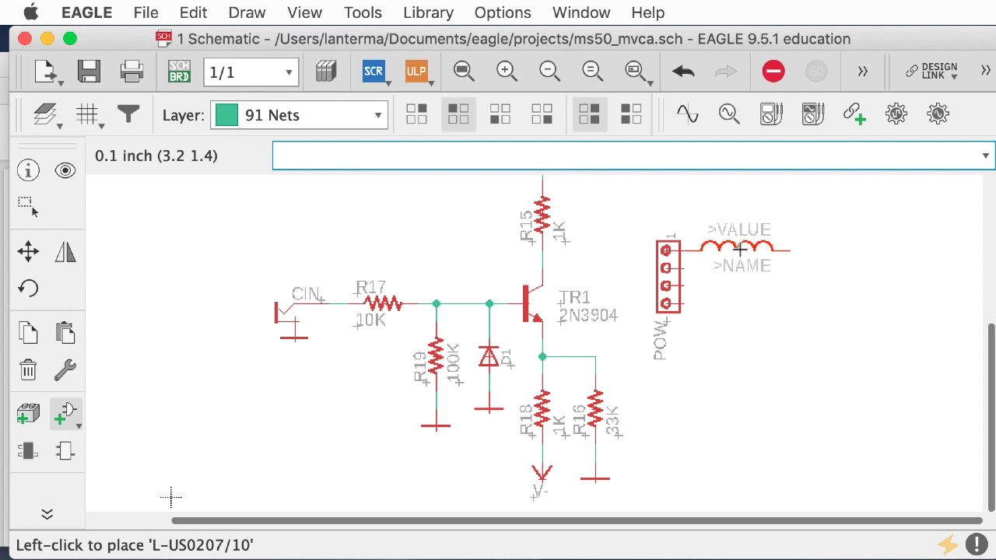
pyautogui.click(738, 249)
pyautogui.click(739, 301)
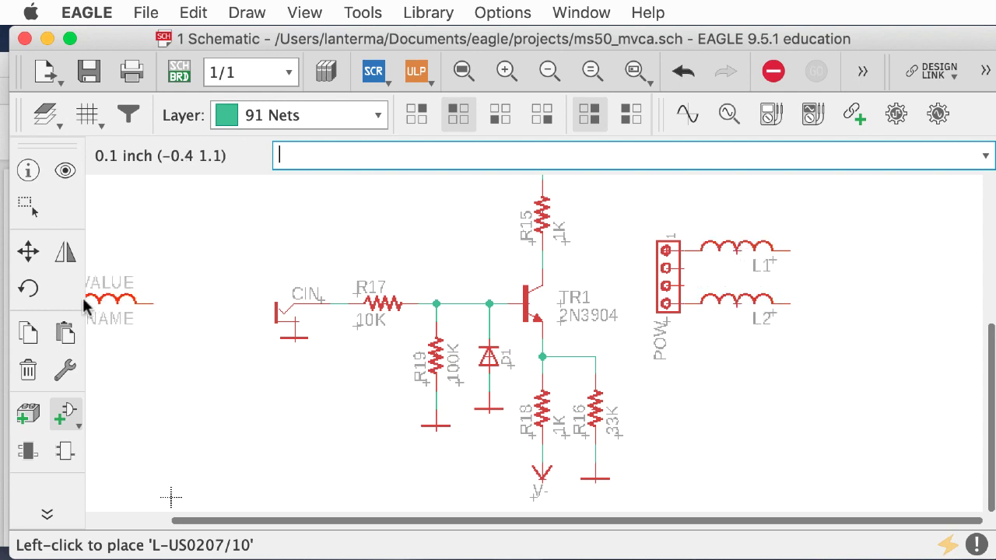
# Move inductors L2 and L1 each about 0.1 inch right, away from the POW connector's pins
pyautogui.click(28, 251)
pyautogui.click(739, 302)
pyautogui.click(754, 302)
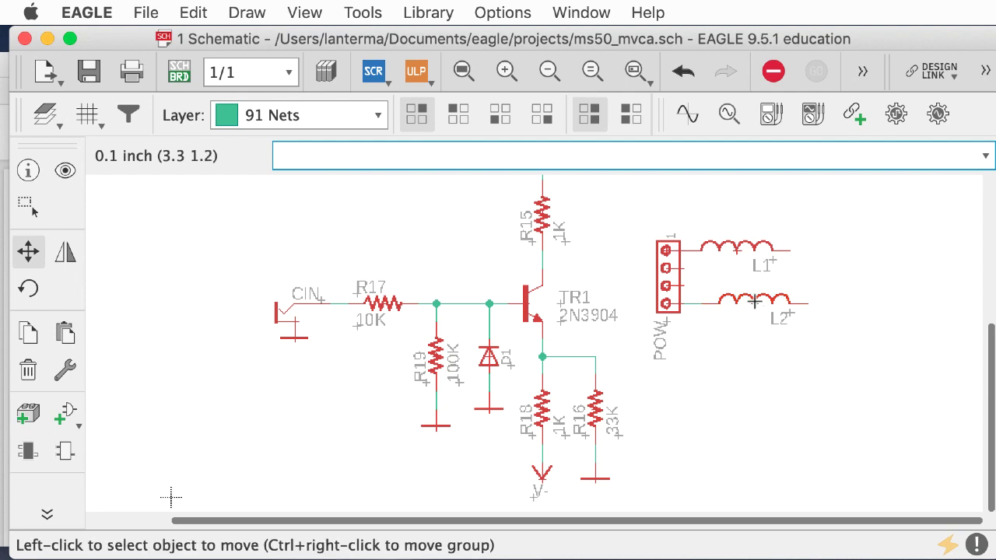
pyautogui.click(740, 249)
pyautogui.click(756, 249)
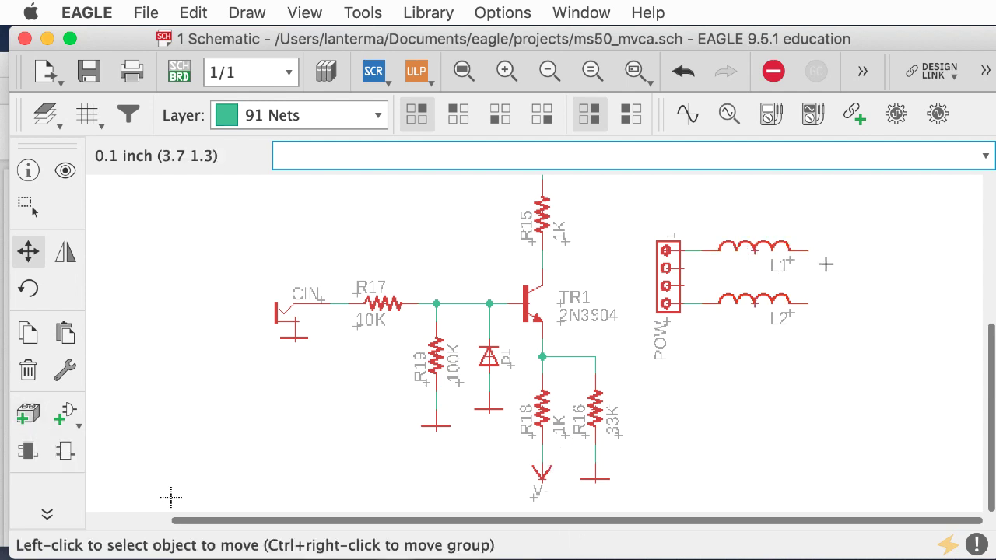
# Search the libraries for the CPOL-EUE1.8-4 polarized capacitor and expand its entries in the rcl and resistor libraries
pyautogui.write('ae')
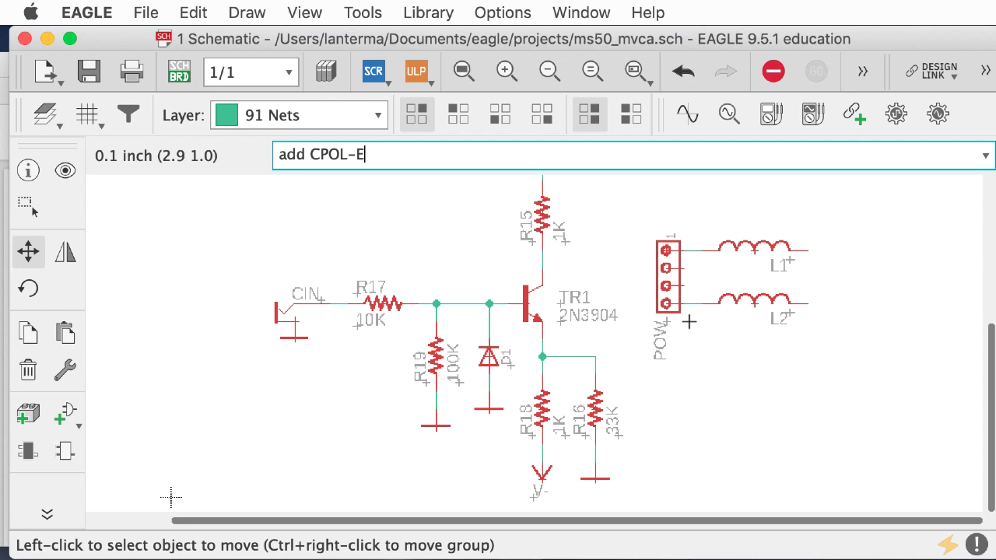
pyautogui.press('Return')
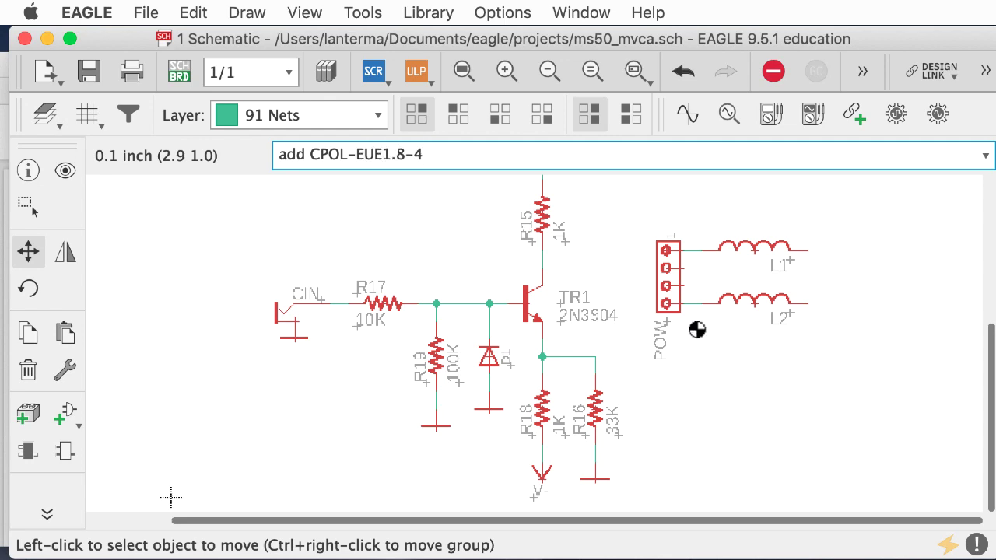
pyautogui.click(412, 165)
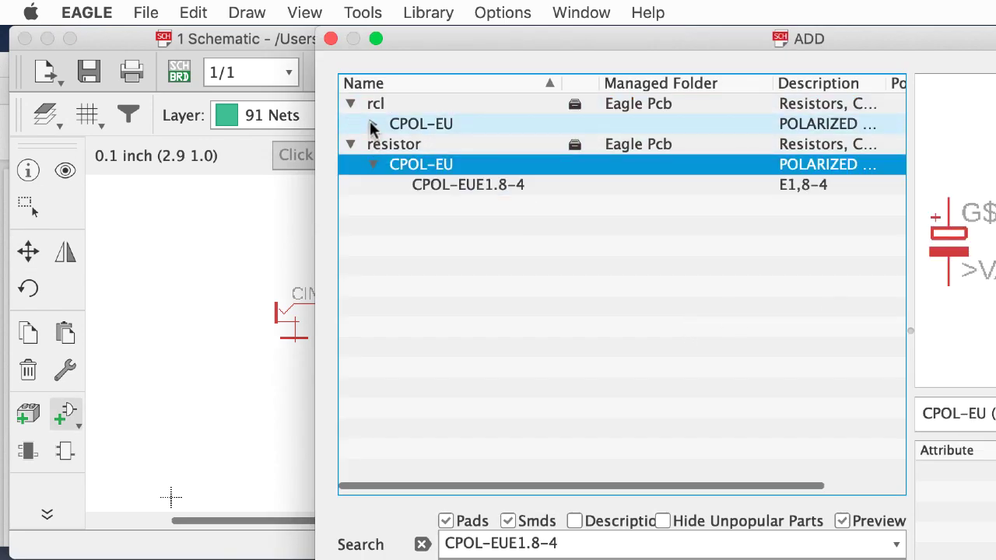
pyautogui.click(371, 125)
# Compare the CPOL-EUE1.8-4 capacitor entries in the rcl and resistor libraries, checking their previews and attributes
pyautogui.click(459, 205)
pyautogui.press('Up')
pyautogui.press('Up')
pyautogui.press('Up')
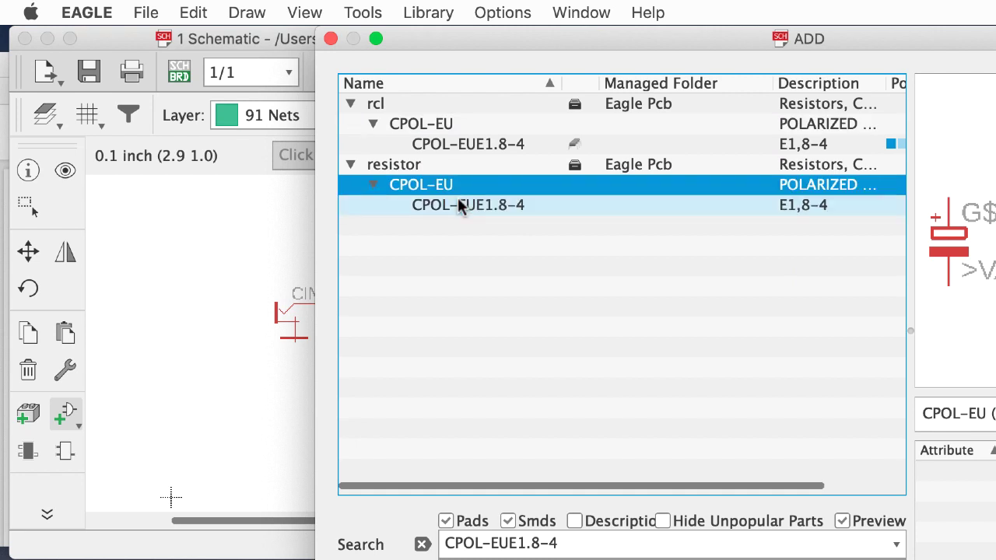
pyautogui.press('Down')
pyautogui.press('Down')
pyautogui.press('Down')
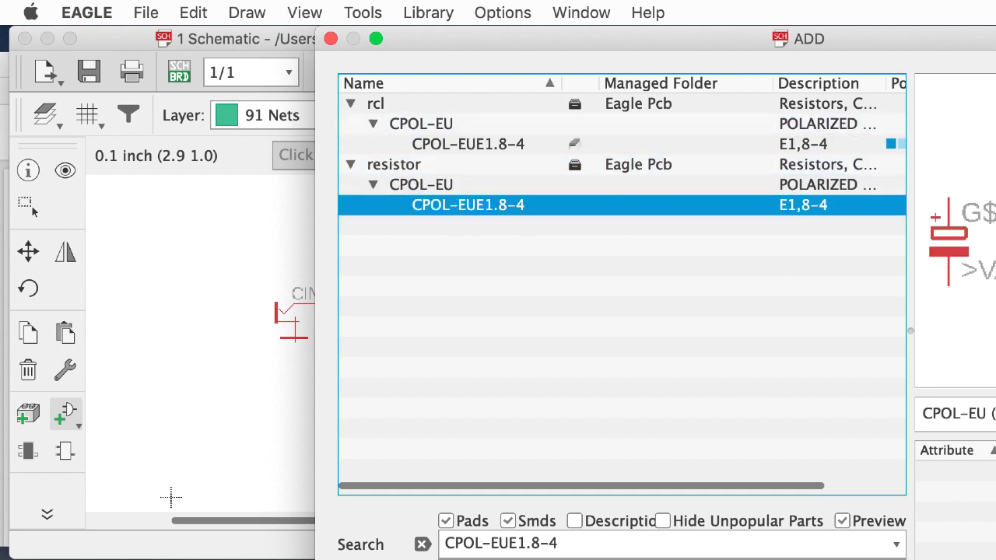
pyautogui.press('Up')
pyautogui.press('Up')
pyautogui.press('Up')
pyautogui.press('Down')
pyautogui.press('Down')
pyautogui.press('Down')
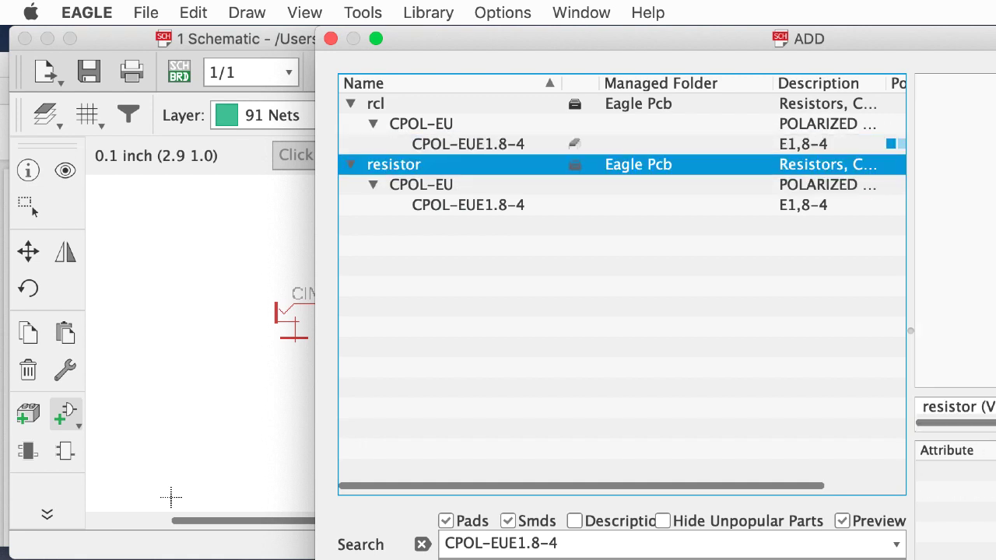
pyautogui.press('Up')
pyautogui.press('Up')
pyautogui.press('Up')
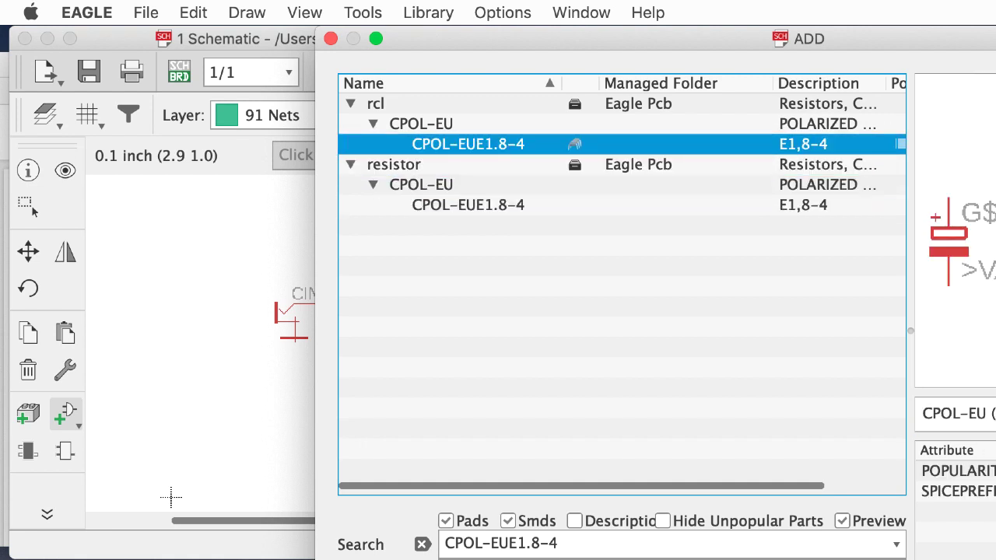
# Place two CPOL-EUE1.8-4 polarized capacitors from the rcl library, one above the other, to the right of inductors L1 and L2
pyautogui.press('Return')
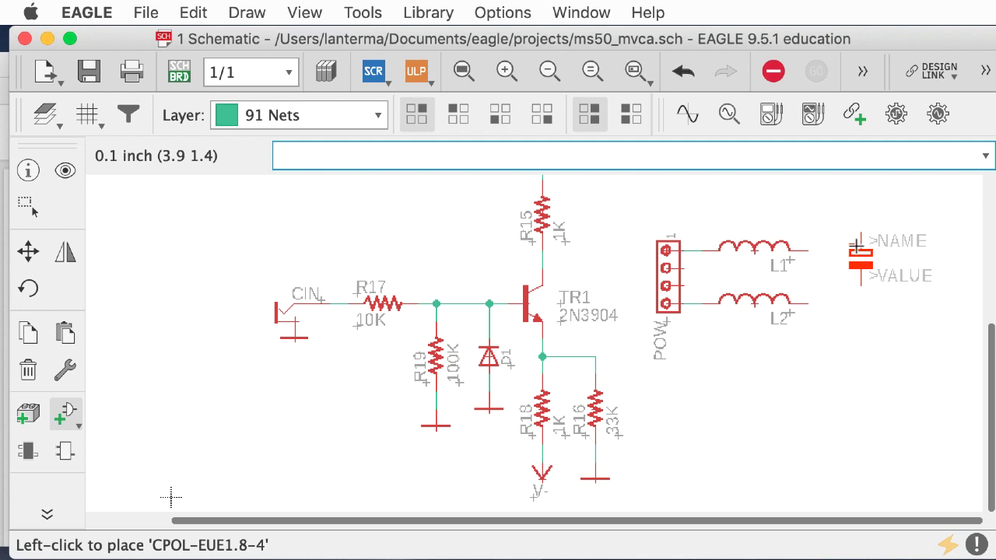
pyautogui.click(860, 237)
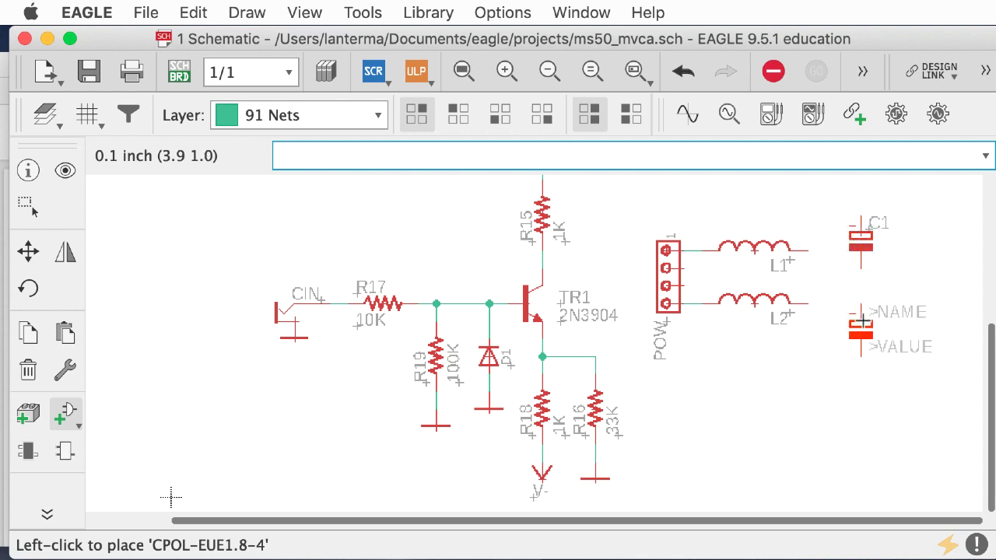
pyautogui.click(861, 322)
# Move capacitor C1 about 0.1 inch up, away from capacitor C2
pyautogui.click(28, 251)
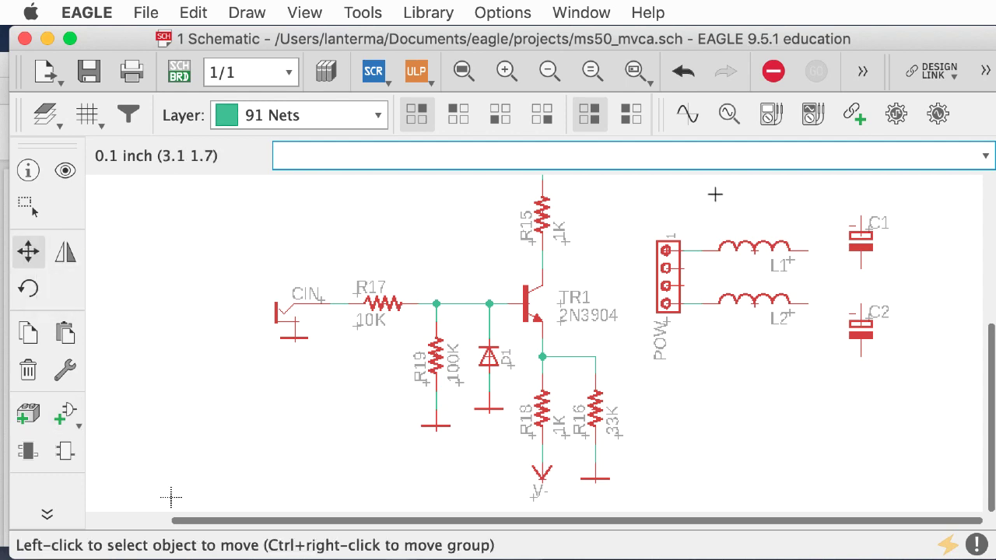
pyautogui.click(860, 241)
pyautogui.click(860, 224)
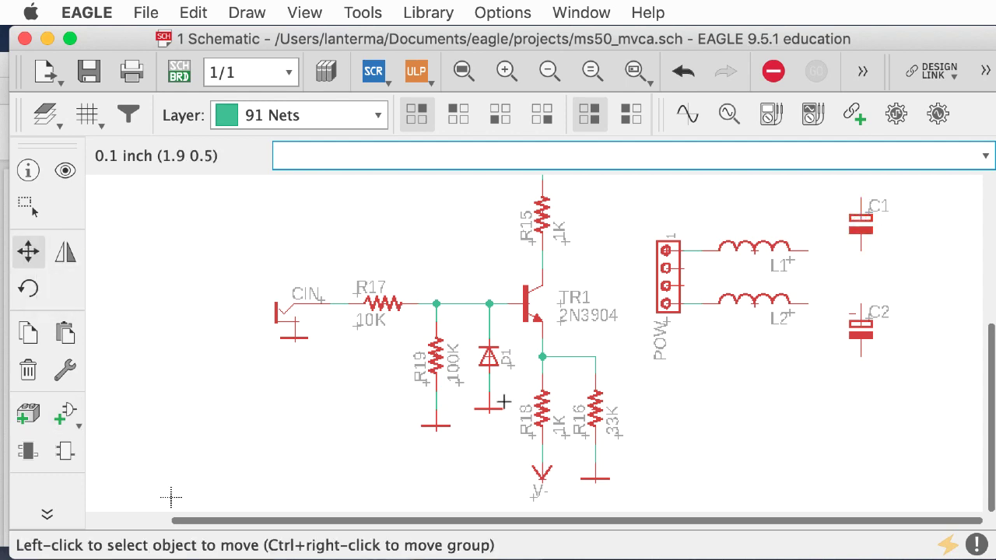
# Draw a net joining the lower pin of capacitor C1 to the upper pin of capacitor C2
pyautogui.write('net')
pyautogui.press('Return')
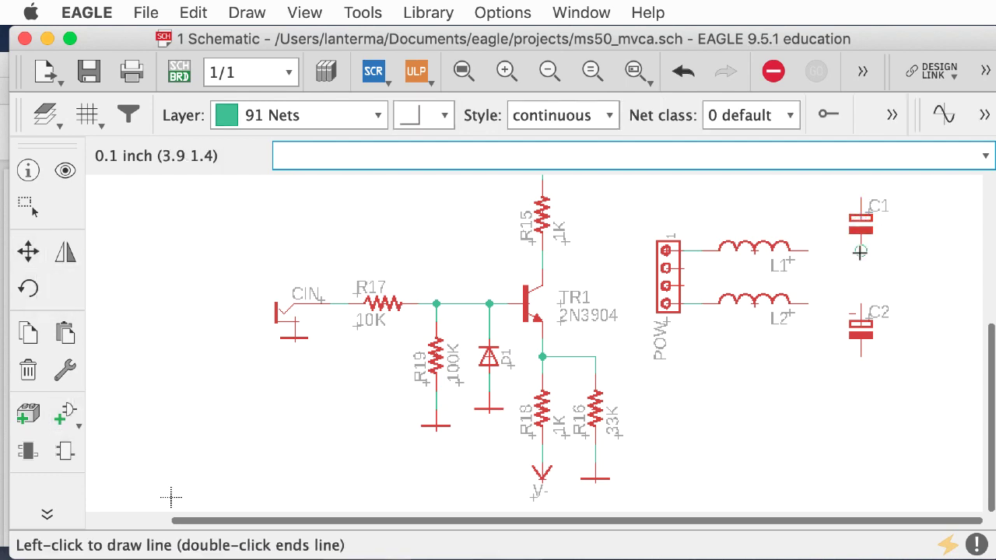
pyautogui.click(859, 251)
pyautogui.click(860, 300)
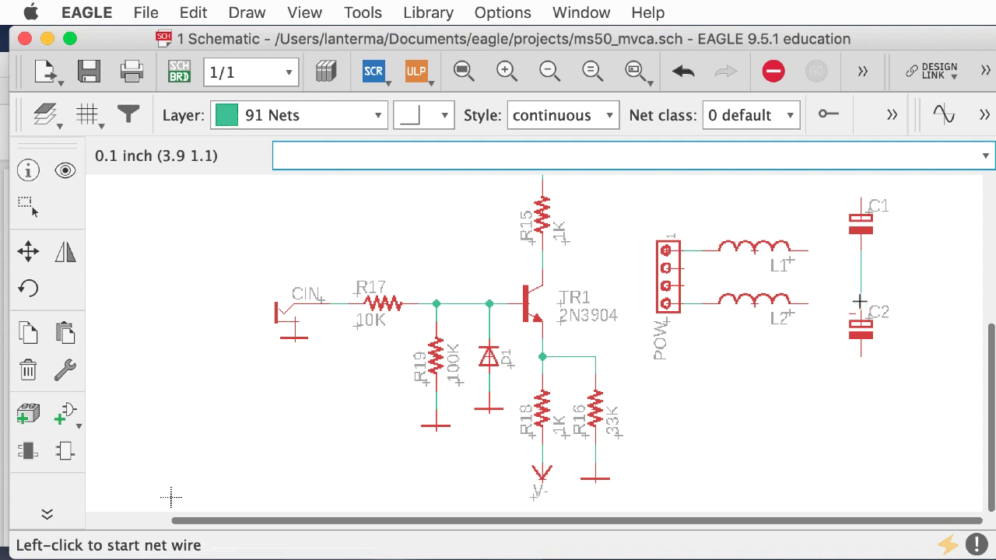
# Wire the free end of L1 to the upper pin of C1 and the free end of L2 to the lower pin of C2
pyautogui.click(809, 248)
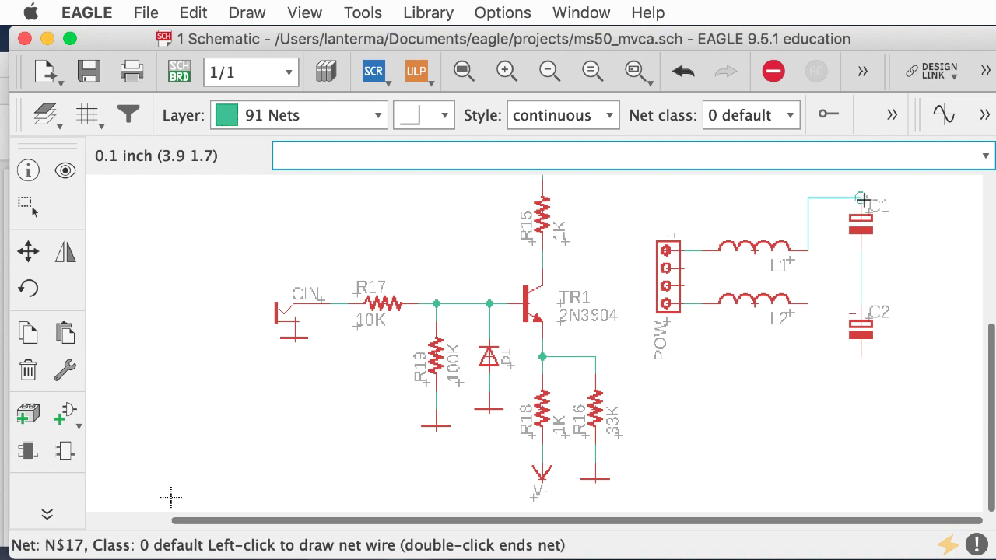
pyautogui.moveTo(987, 361); pyautogui.dragTo(988, 317)
pyautogui.click(859, 266)
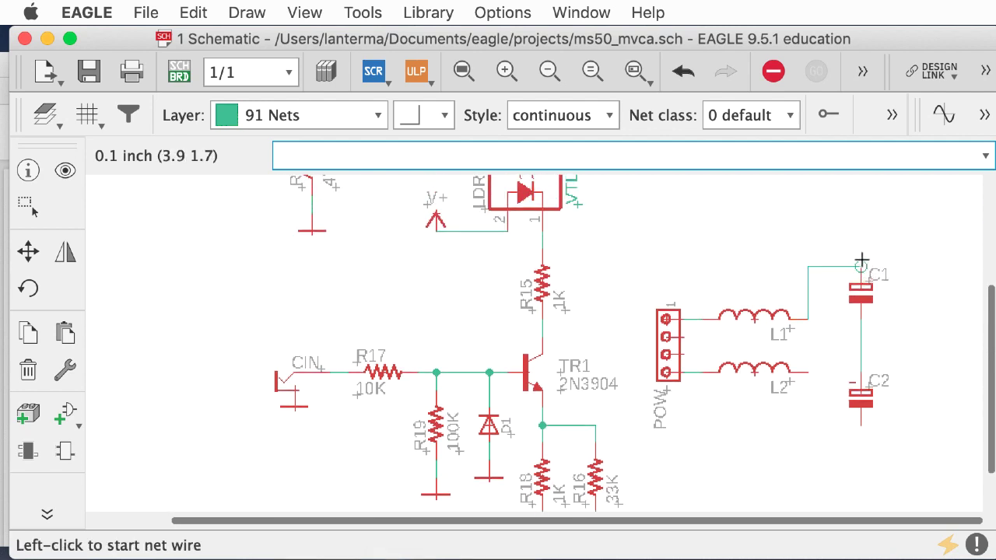
pyautogui.click(809, 372)
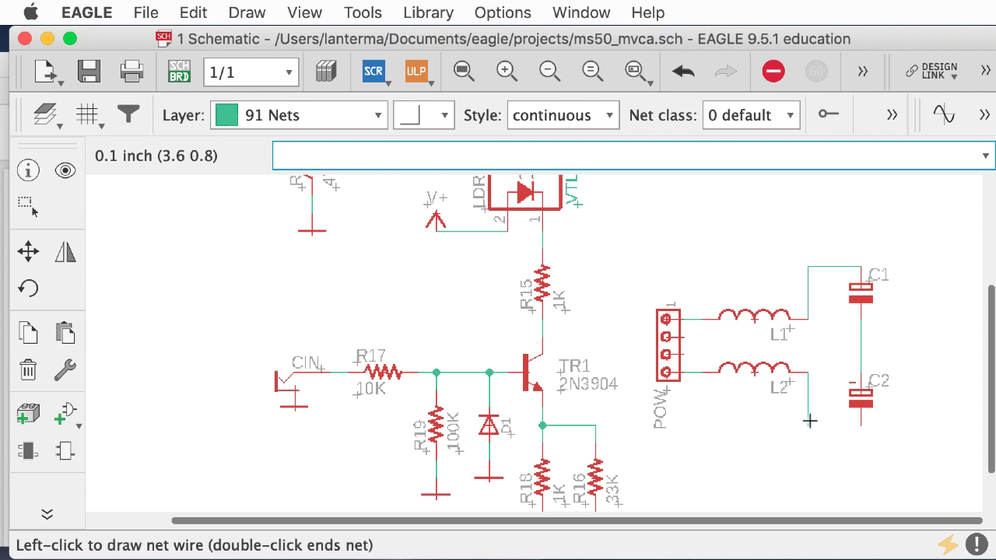
pyautogui.click(808, 425)
pyautogui.click(861, 426)
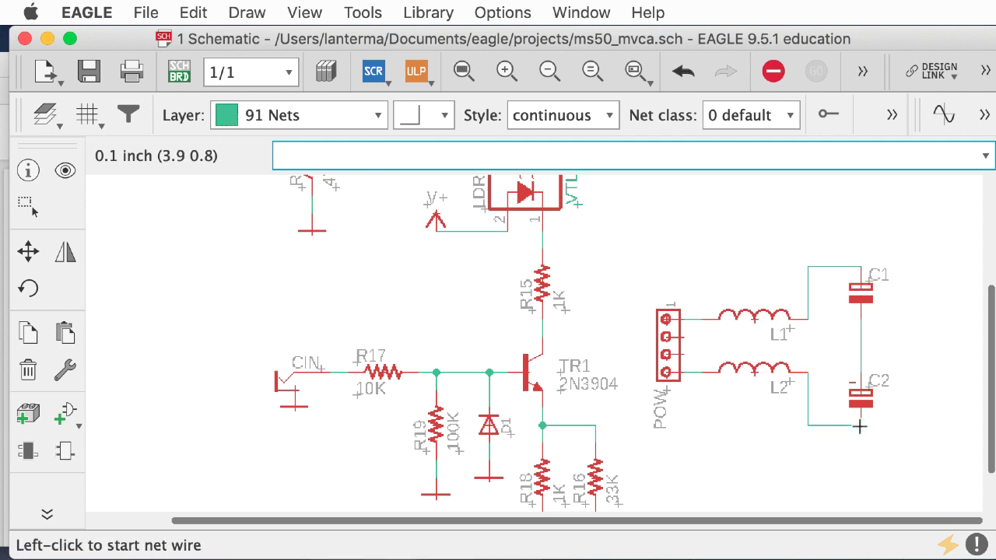
# Copy an existing ground symbol and place the copy between inductor L2 and capacitor C2
pyautogui.write('copy')
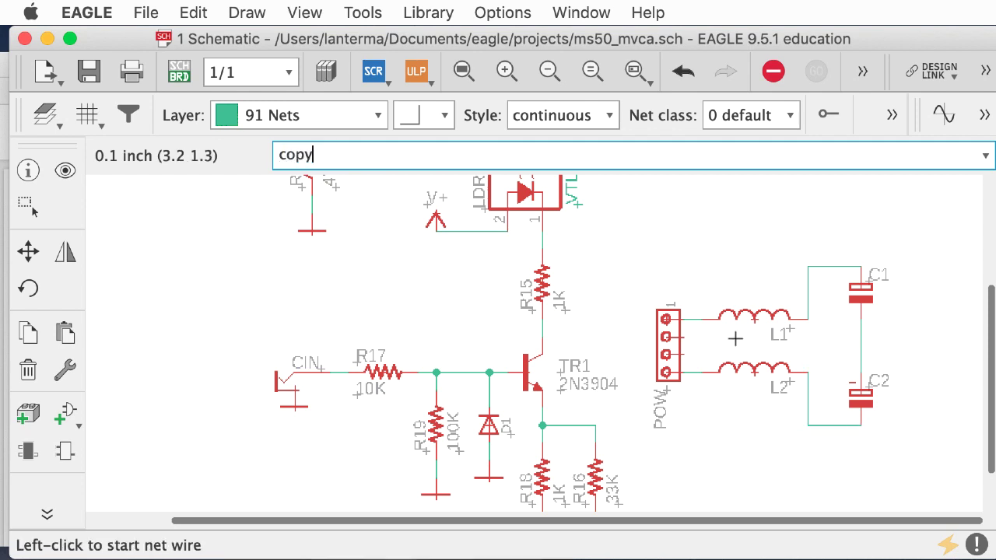
pyautogui.press('Return')
pyautogui.click(860, 398)
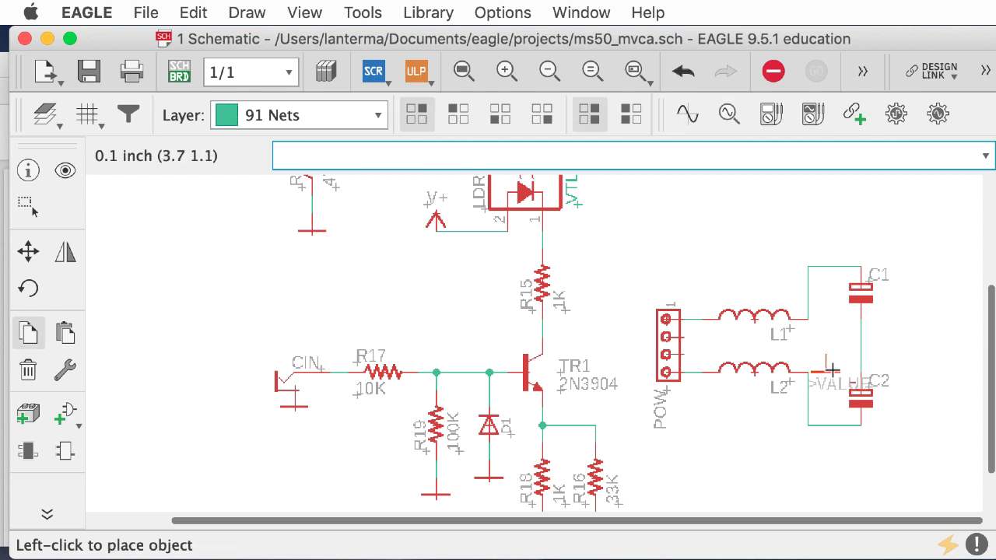
pyautogui.click(831, 369)
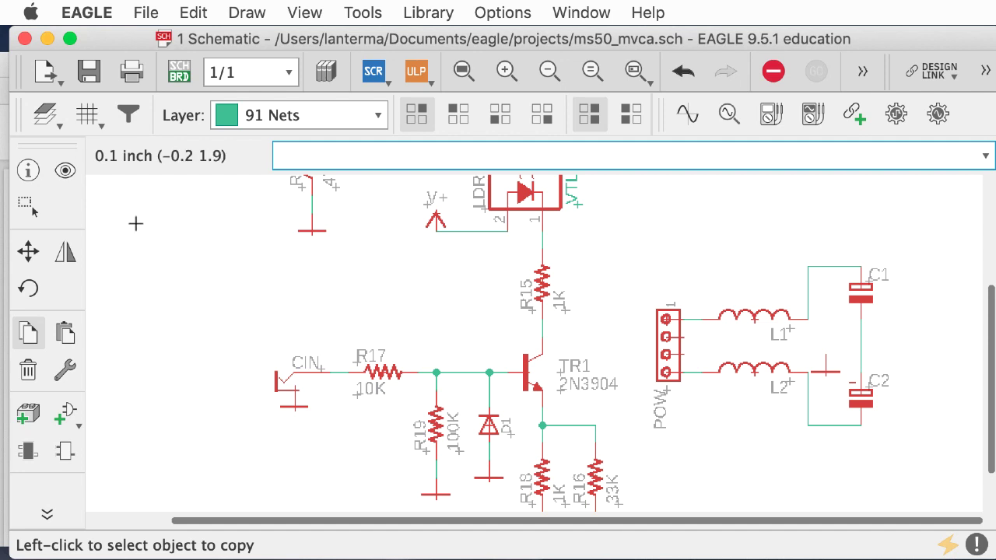
# Move the POW connector and inductors L1 and L2 each about 0.1 inch left, away from the capacitors
pyautogui.click(28, 250)
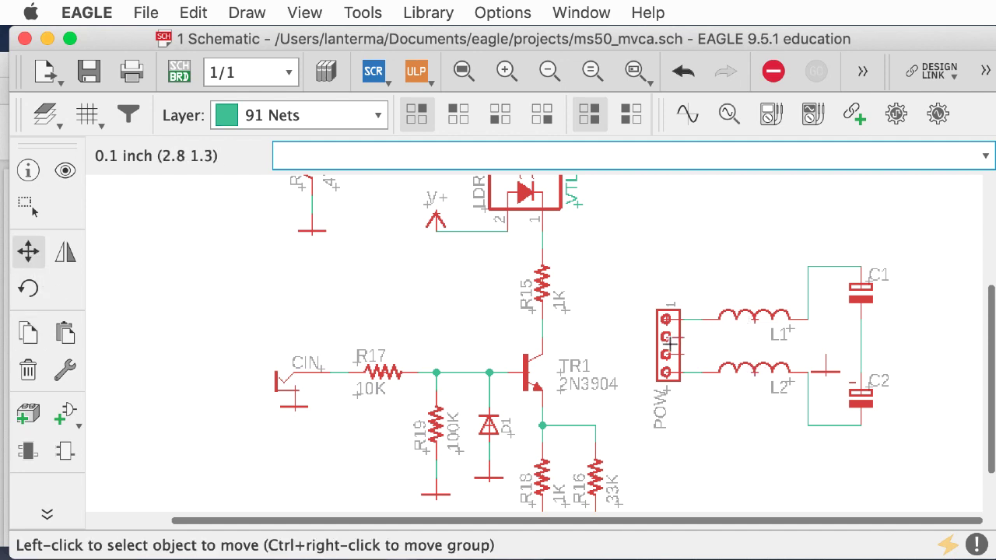
pyautogui.click(666, 319)
pyautogui.click(648, 319)
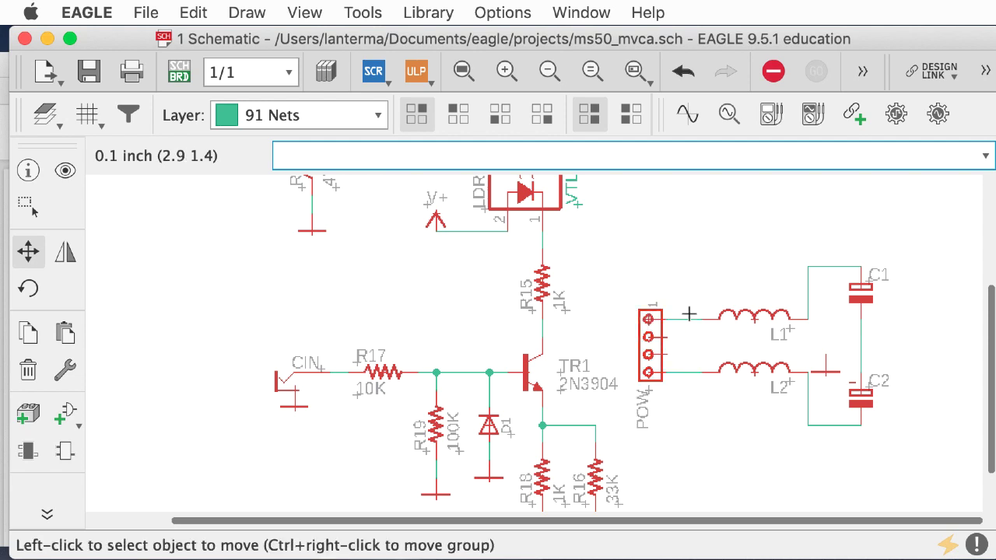
pyautogui.click(758, 319)
pyautogui.click(741, 319)
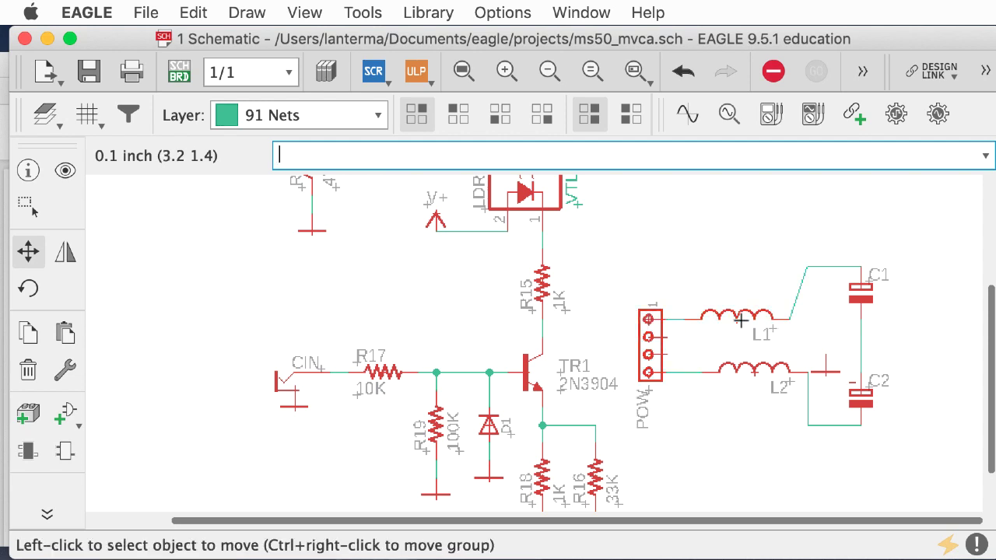
pyautogui.click(756, 372)
pyautogui.click(739, 372)
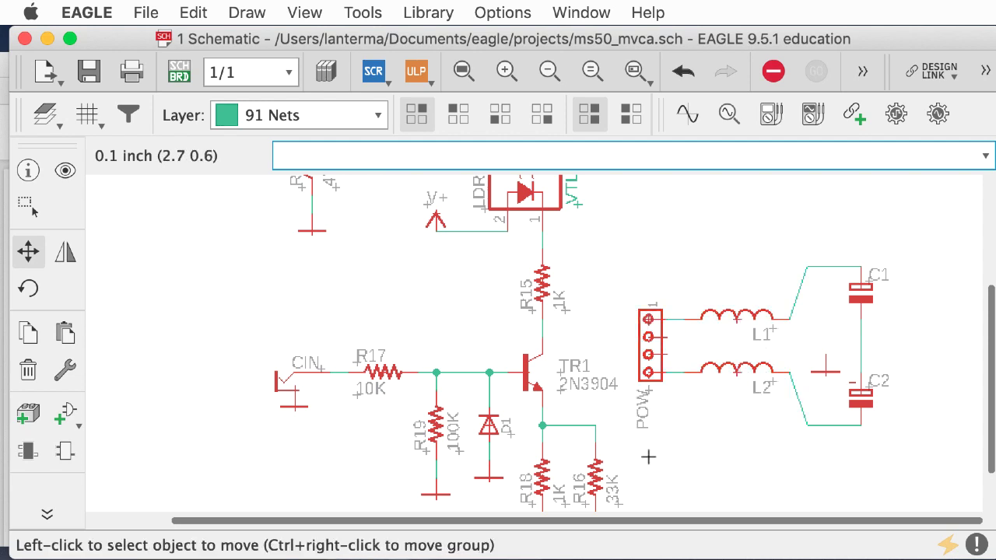
# Split the slanted net wires at L2 and L1 so both run at right angles to capacitors C2 and C1
pyautogui.click(70, 513)
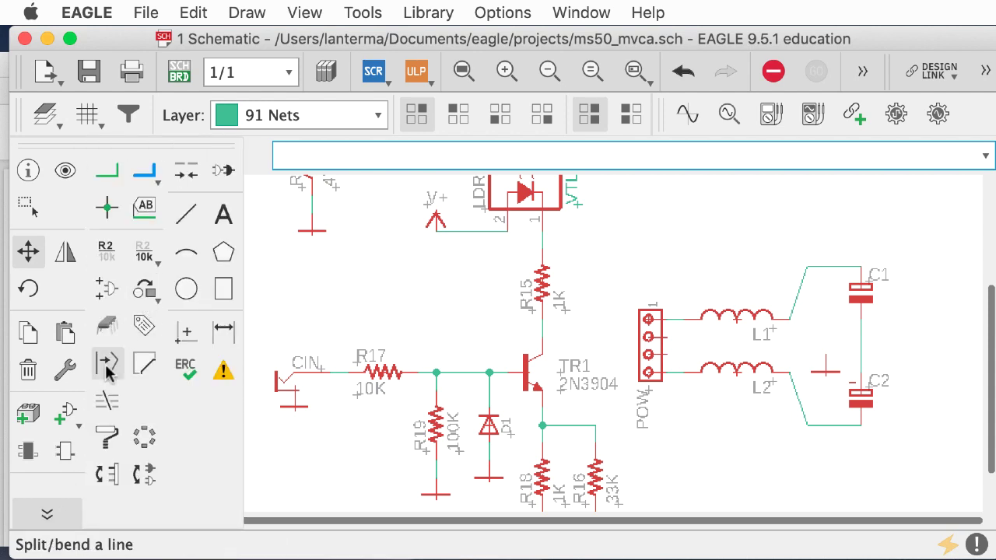
pyautogui.click(107, 366)
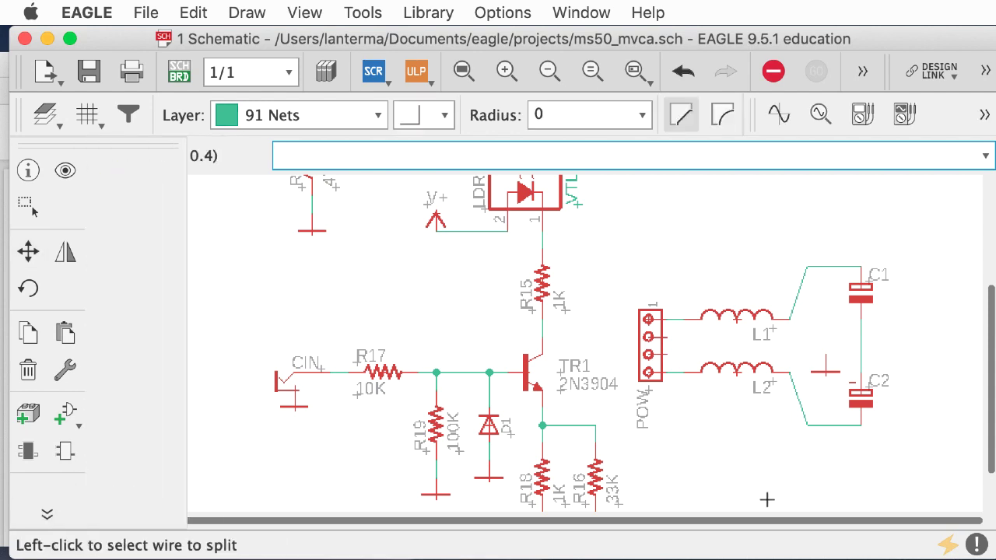
pyautogui.click(799, 400)
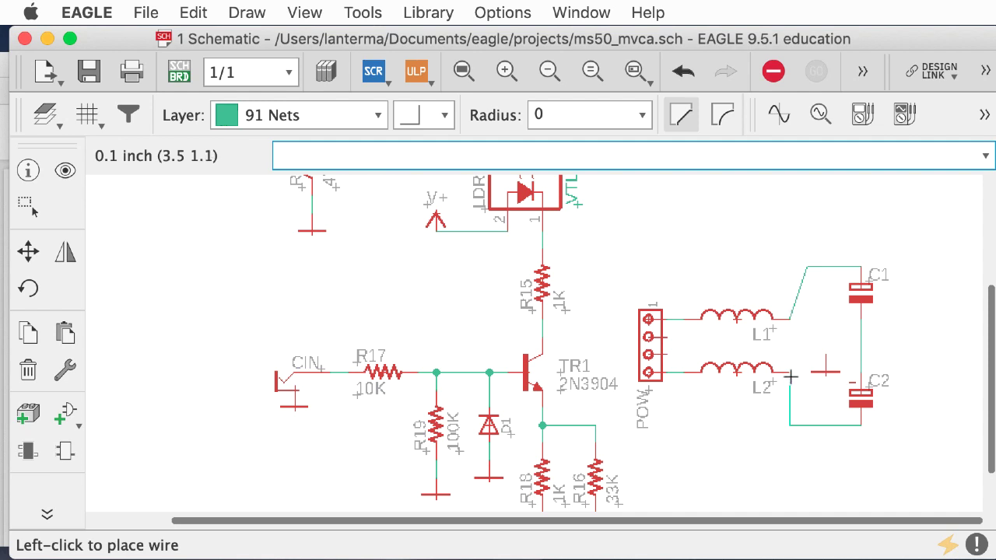
pyautogui.click(792, 426)
pyautogui.click(796, 310)
pyautogui.click(790, 269)
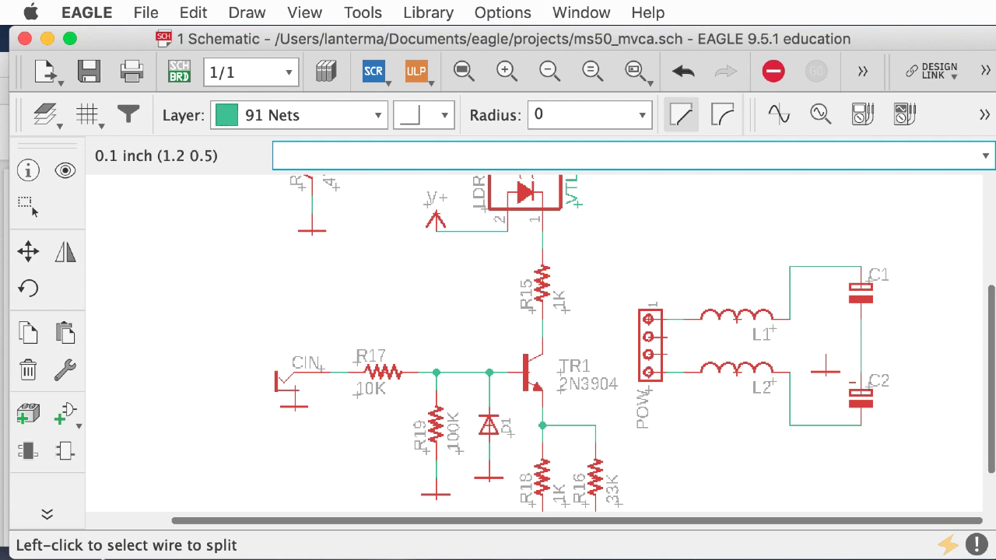
# Wire the third POW pin to the new ground symbol and join the second POW pin to that same net
pyautogui.click(65, 451)
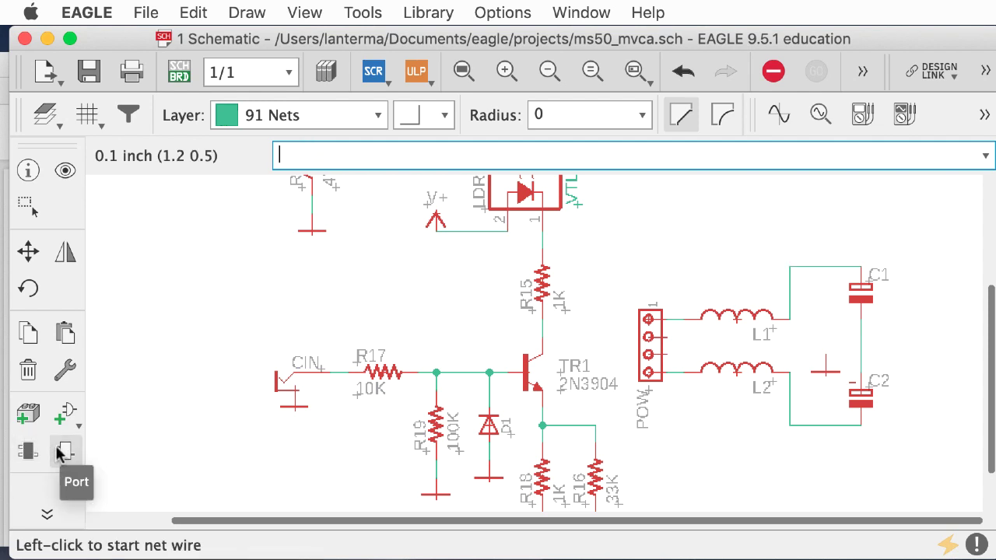
pyautogui.click(657, 355)
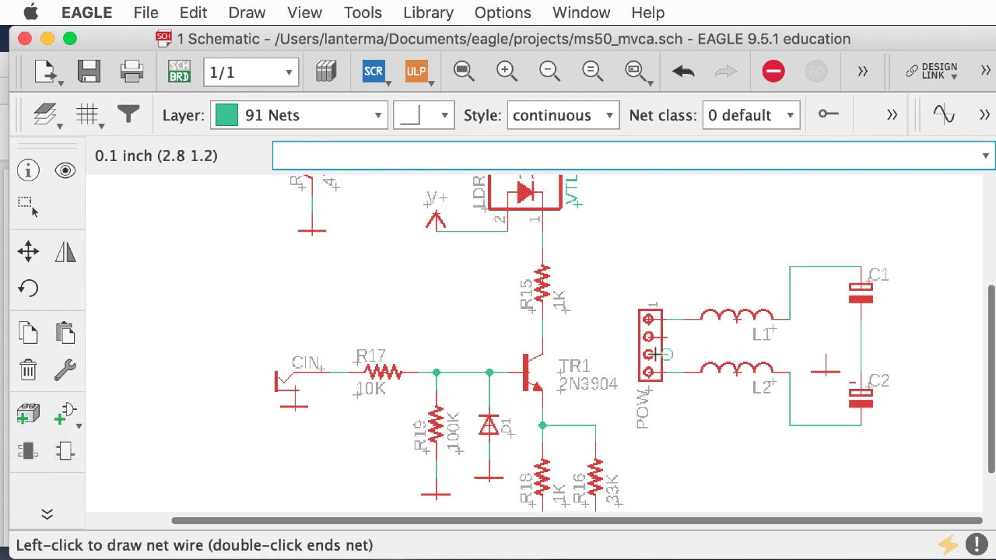
pyautogui.doubleClick(832, 357)
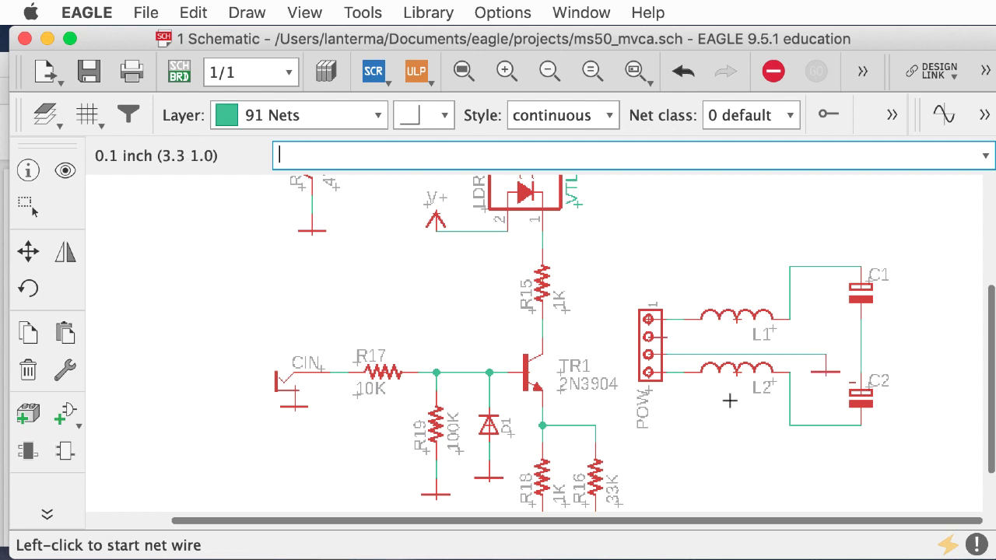
pyautogui.click(660, 335)
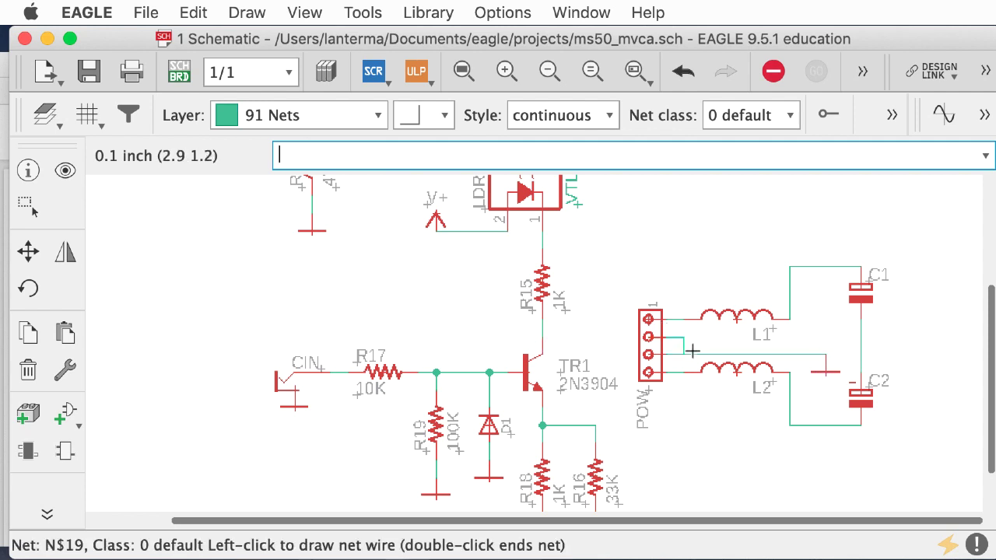
pyautogui.click(683, 355)
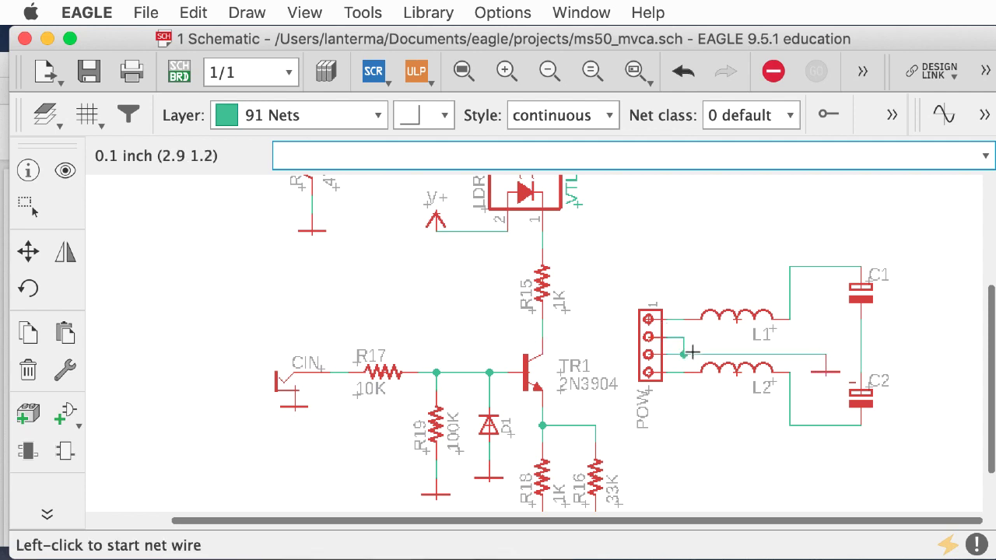
pyautogui.click(28, 250)
pyautogui.click(829, 376)
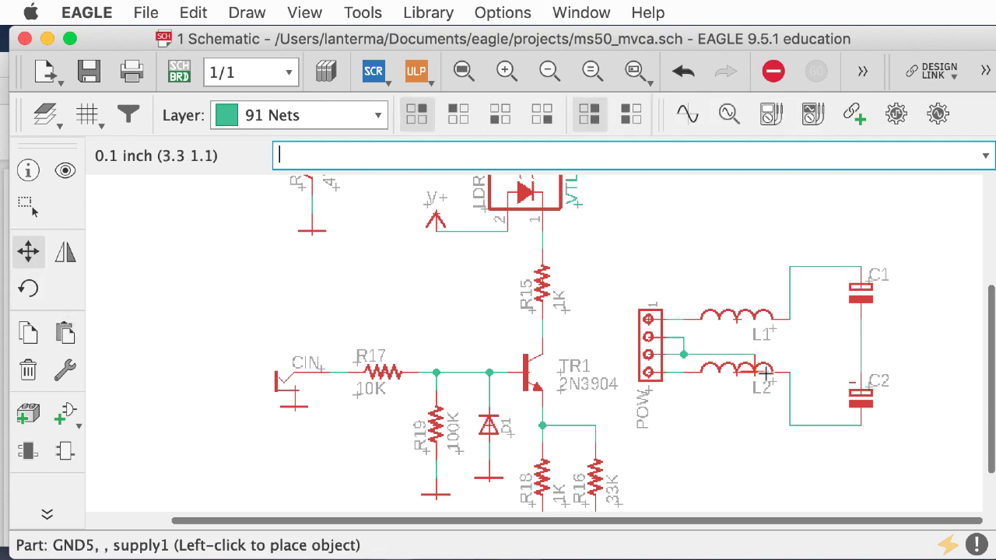
pyautogui.press('Escape')
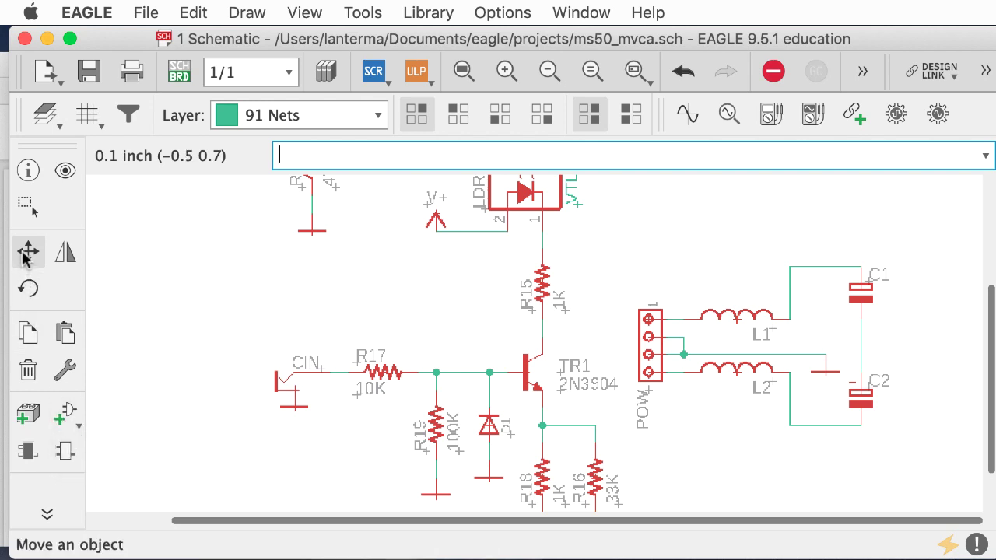
# Draw a net from the wire between C1 and C2 to the ground symbol, merging it into the GND supply net
pyautogui.write('net')
pyautogui.press('Return')
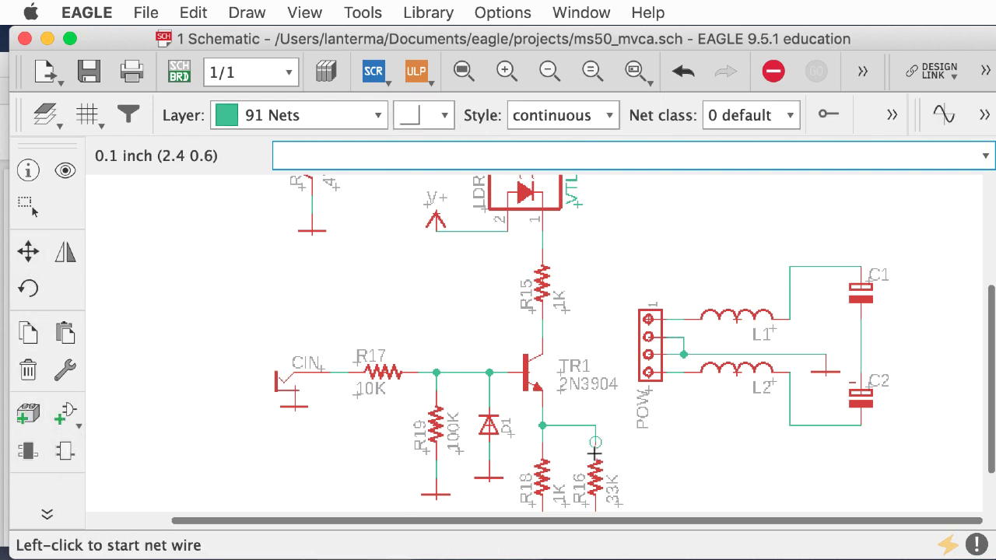
pyautogui.click(860, 338)
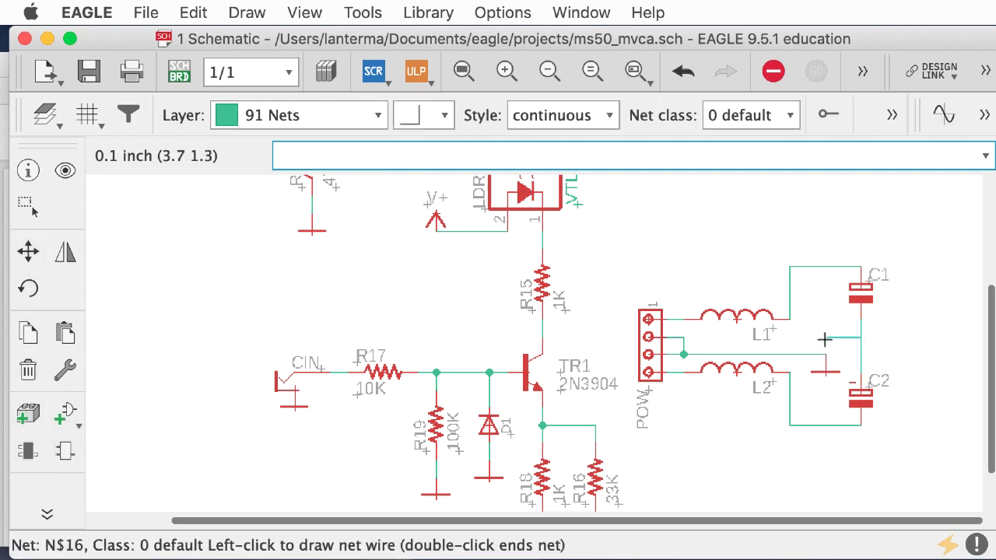
pyautogui.click(825, 354)
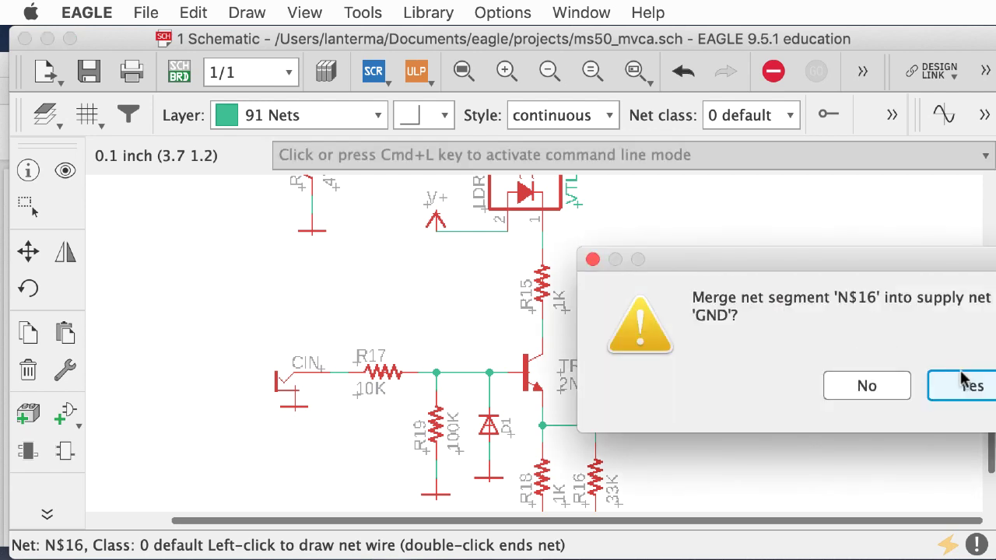
pyautogui.click(962, 383)
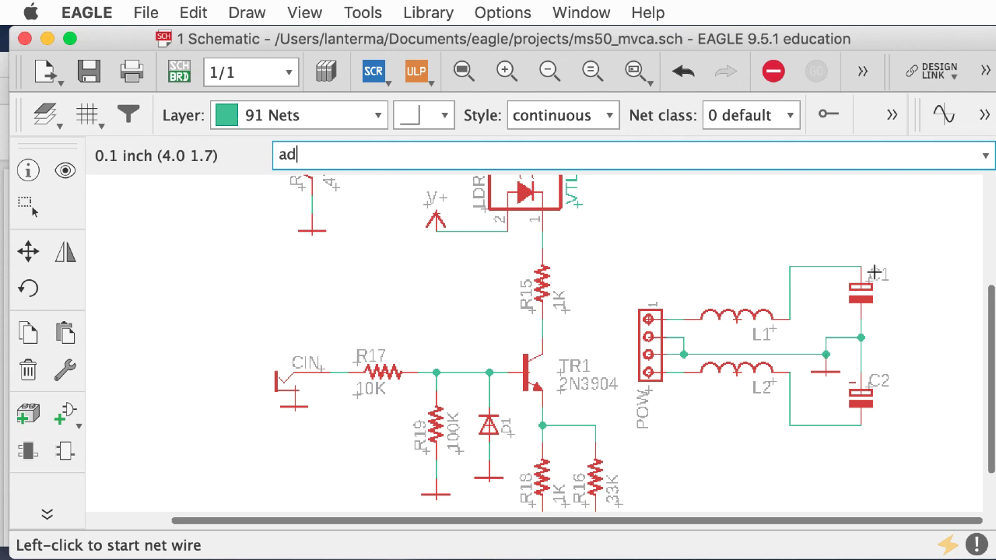
# Copy the V+ supply symbol near the LDR part and place the copy directly above capacitor C1
pyautogui.write('copy')
pyautogui.press('Return')
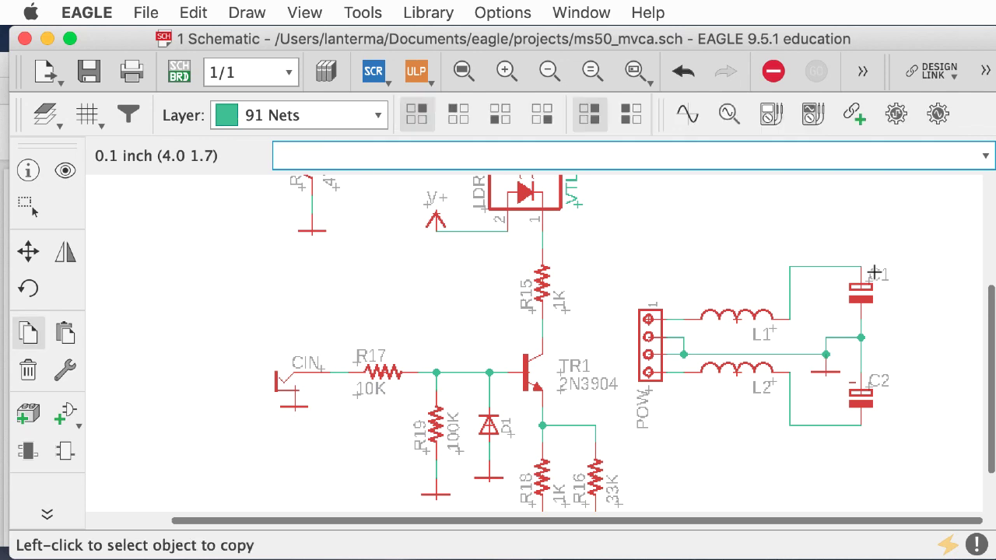
pyautogui.click(436, 212)
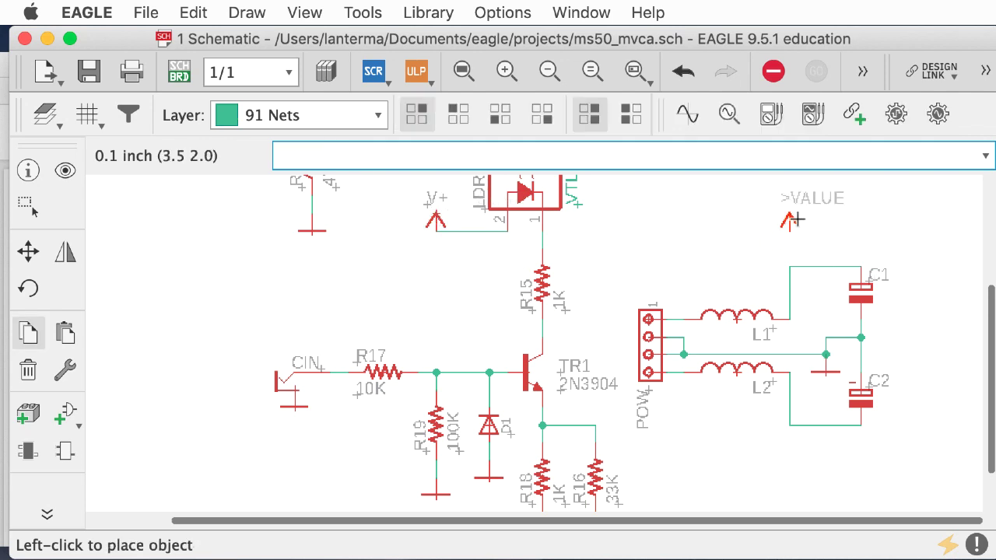
pyautogui.click(859, 226)
# Copy the V- supply symbol under resistor R18 and place the copy directly below capacitor C2
pyautogui.write('copy')
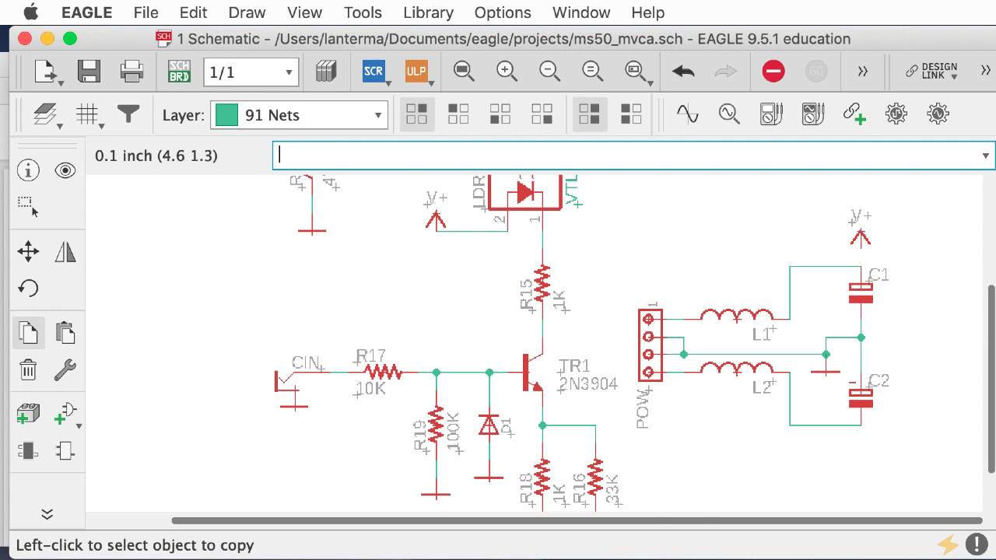
pyautogui.scroll(-3, 670, 444)
pyautogui.click(544, 476)
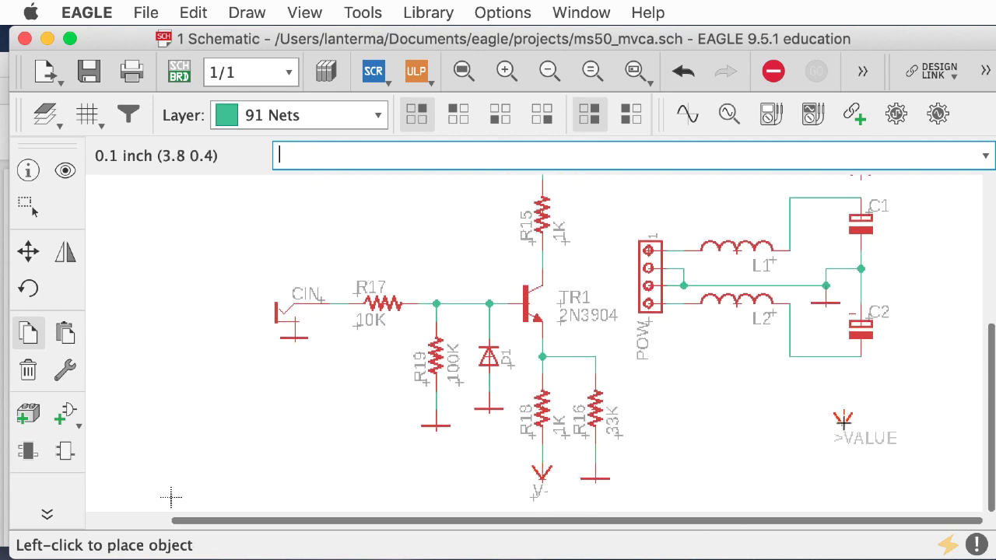
pyautogui.click(866, 393)
# Wire the lower pin of C2 to the V- symbol below it, merging the segment into the V- supply net
pyautogui.write('net')
pyautogui.press('Return')
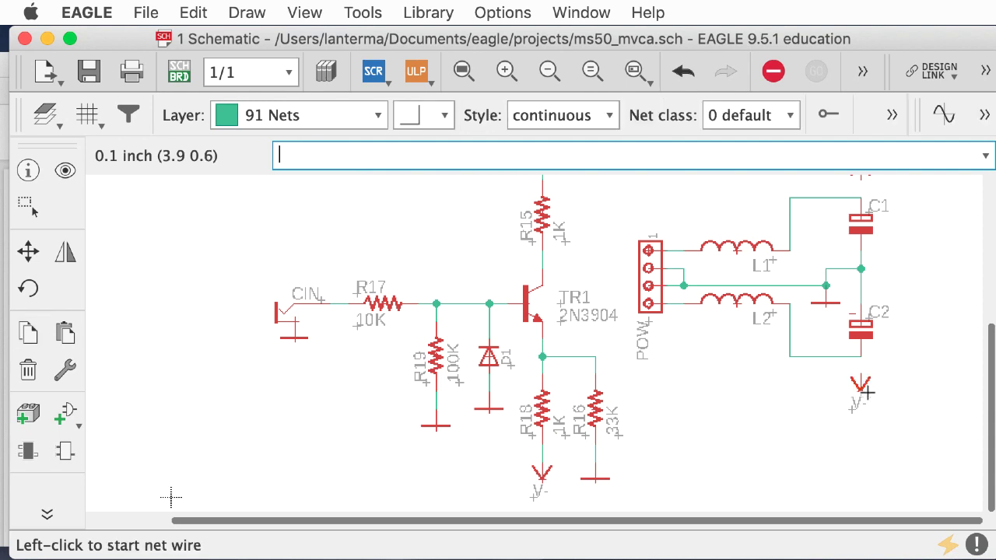
pyautogui.click(860, 351)
pyautogui.click(861, 379)
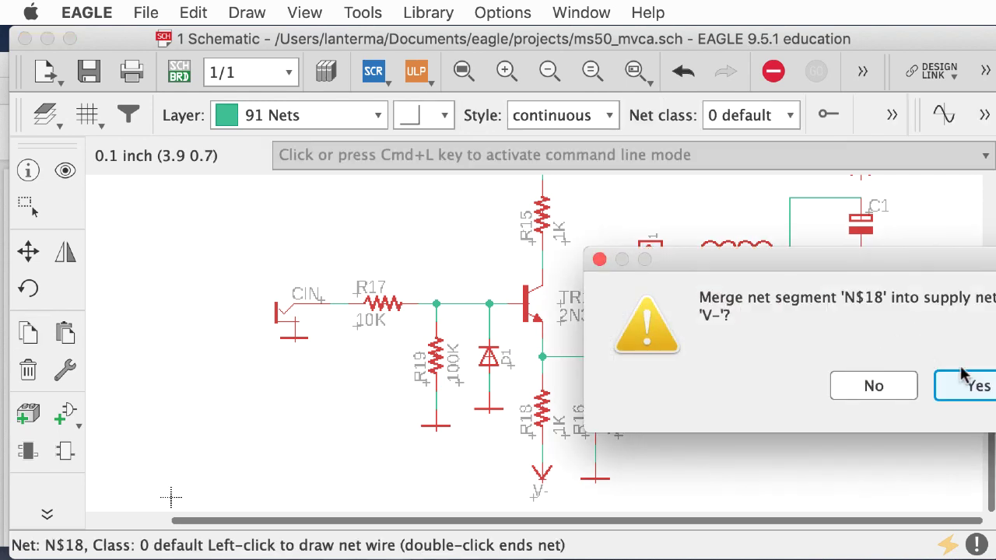
pyautogui.click(972, 381)
# Wire the junction at the upper pin of C1 to the V+ supply symbol above it
pyautogui.click(860, 199)
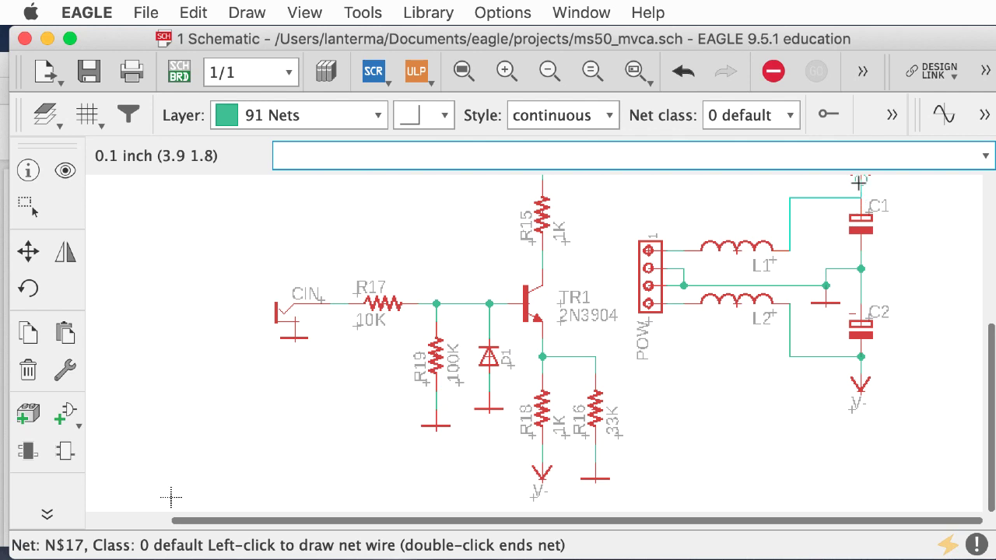
pyautogui.click(859, 180)
pyautogui.click(982, 215)
pyautogui.scroll(2, 984, 311)
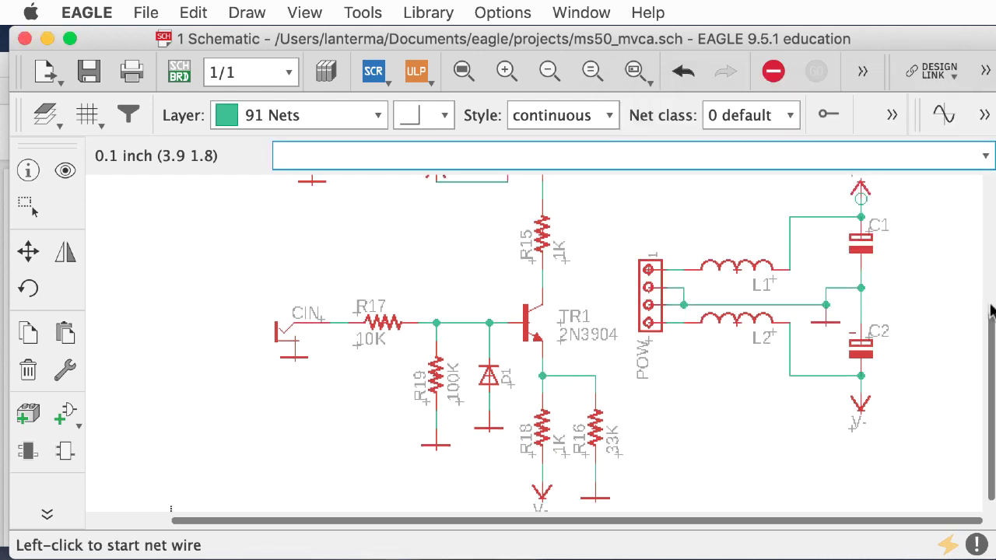
pyautogui.scroll(-1, 984, 311)
pyautogui.click(950, 298)
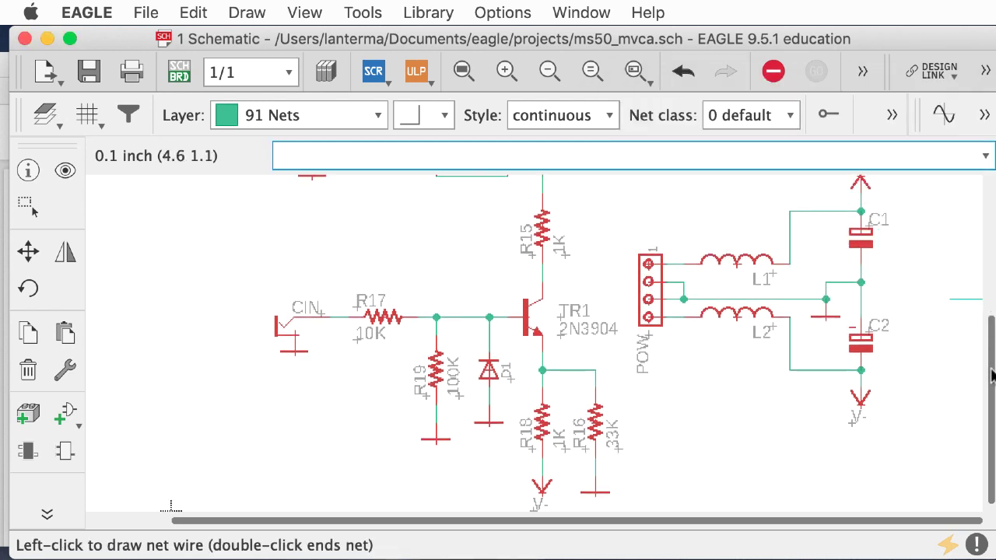
pyautogui.scroll(-1, 778, 311)
pyautogui.scroll(5, 661, 374)
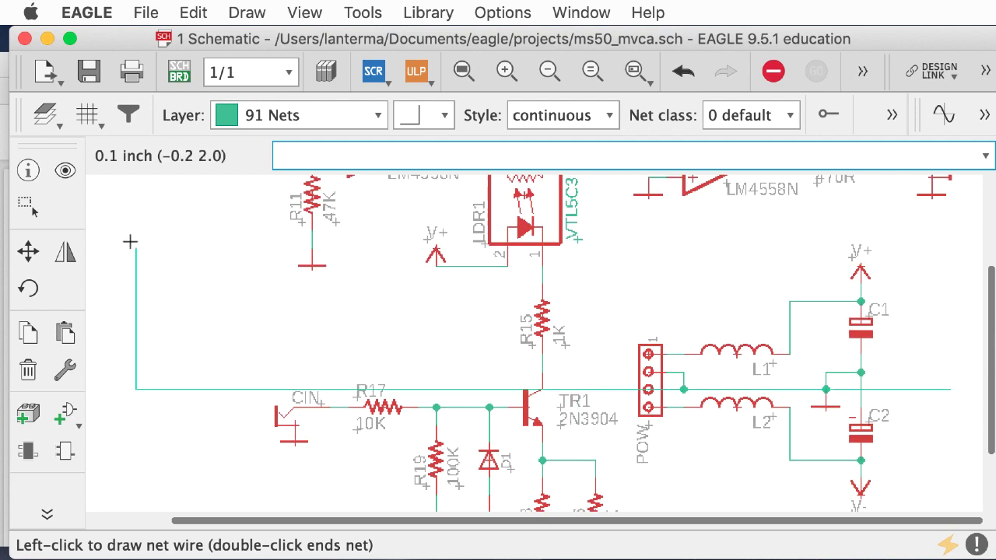
pyautogui.press('Escape')
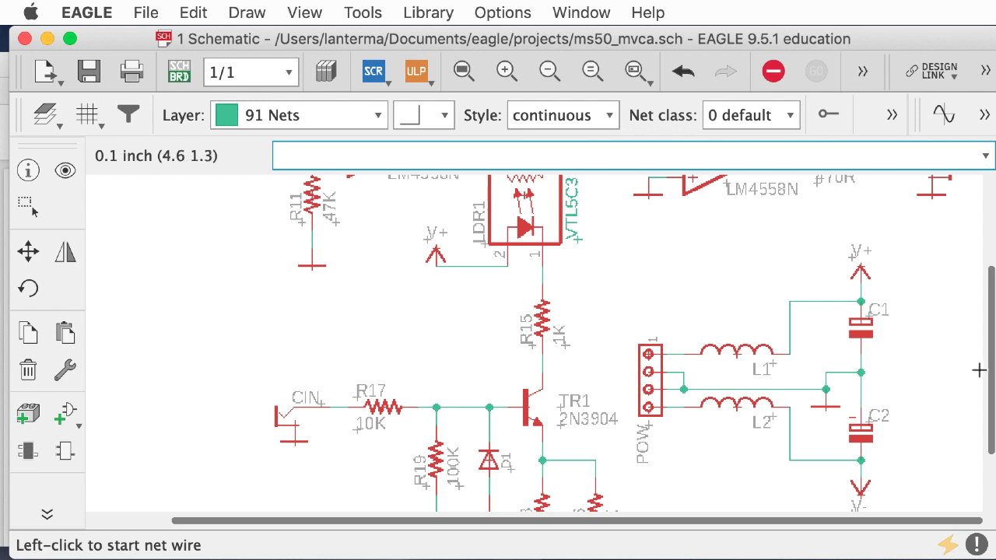
# Undo the stray net drawn inside op-amp IC1A
pyautogui.moveTo(989, 375); pyautogui.dragTo(989, 295)
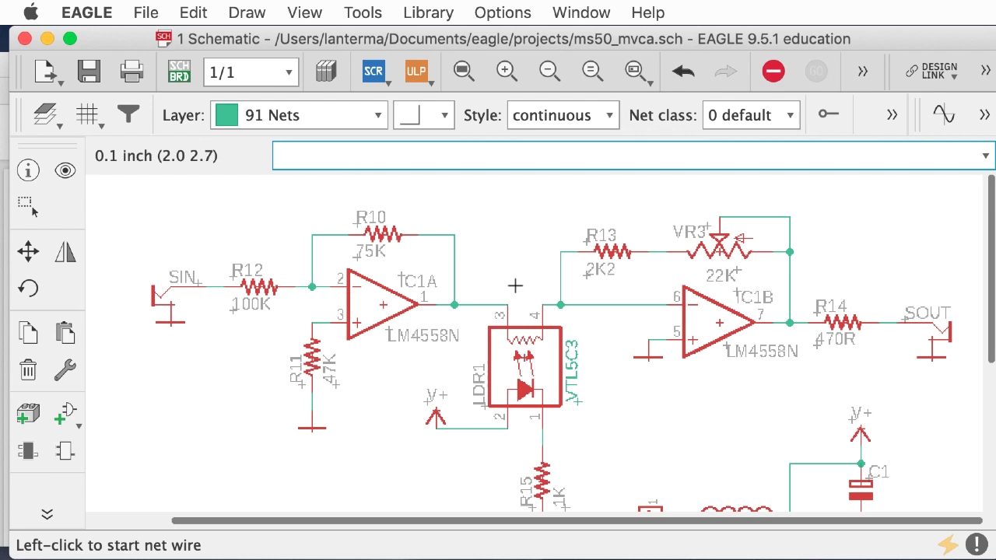
pyautogui.write('invoke')
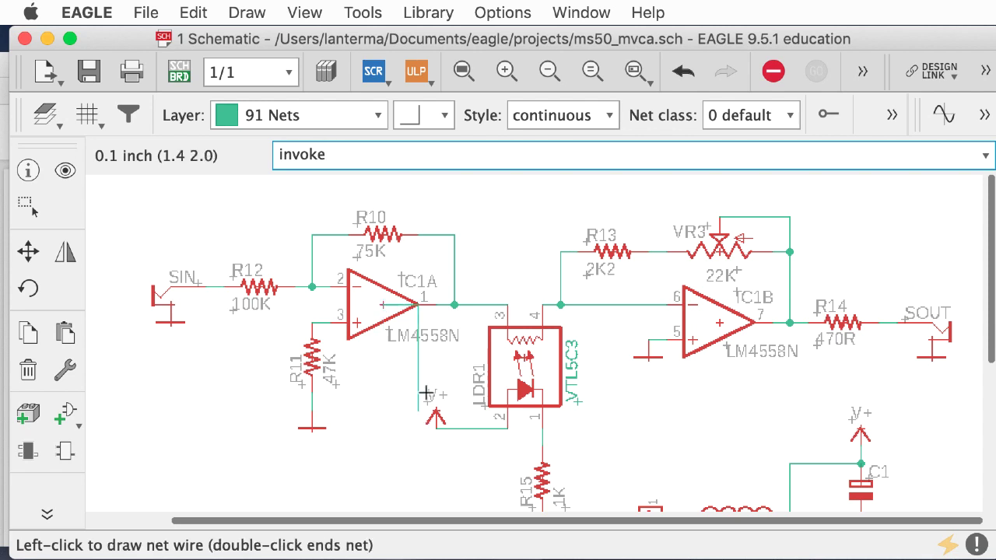
pyautogui.click(401, 293)
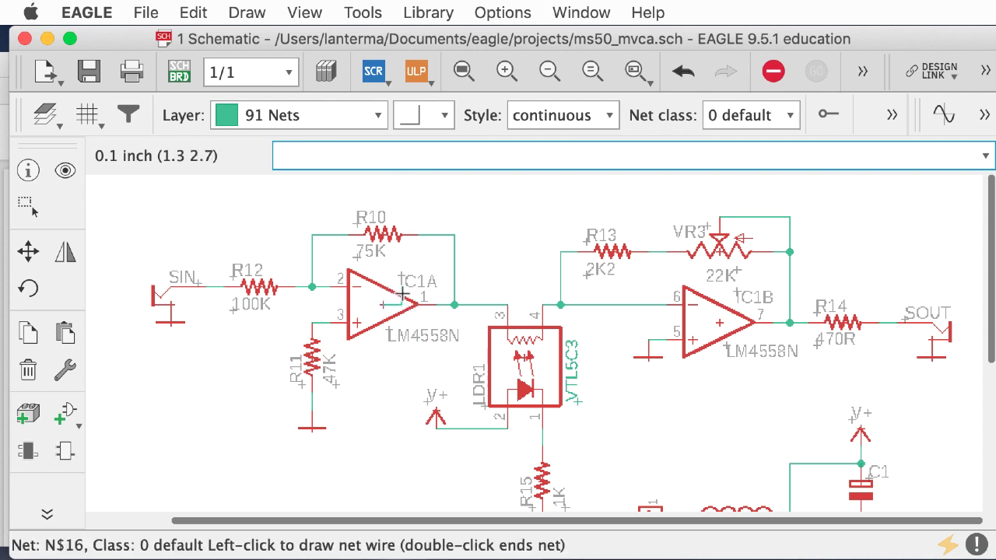
pyautogui.write('invoke')
pyautogui.press('Return')
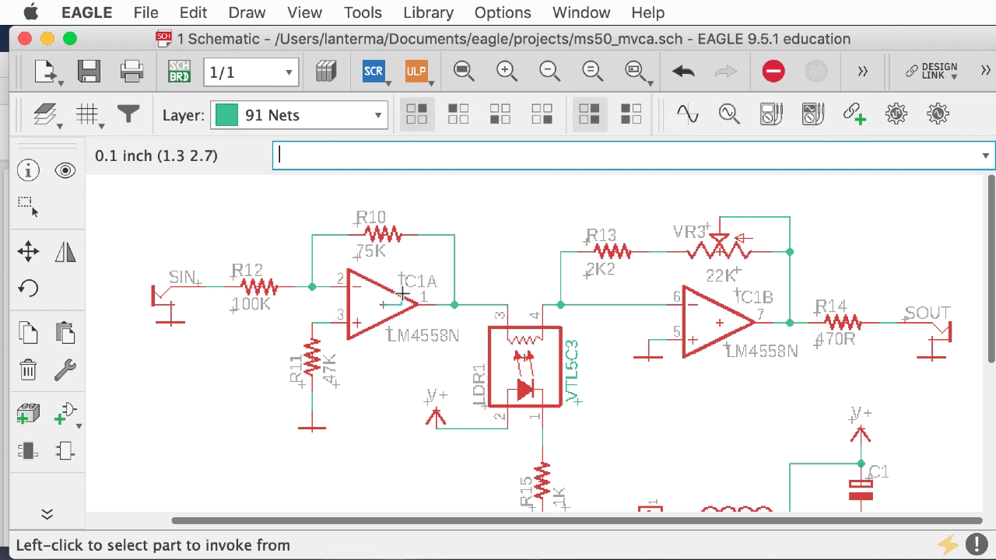
pyautogui.hotkey('ctrl', 'g')
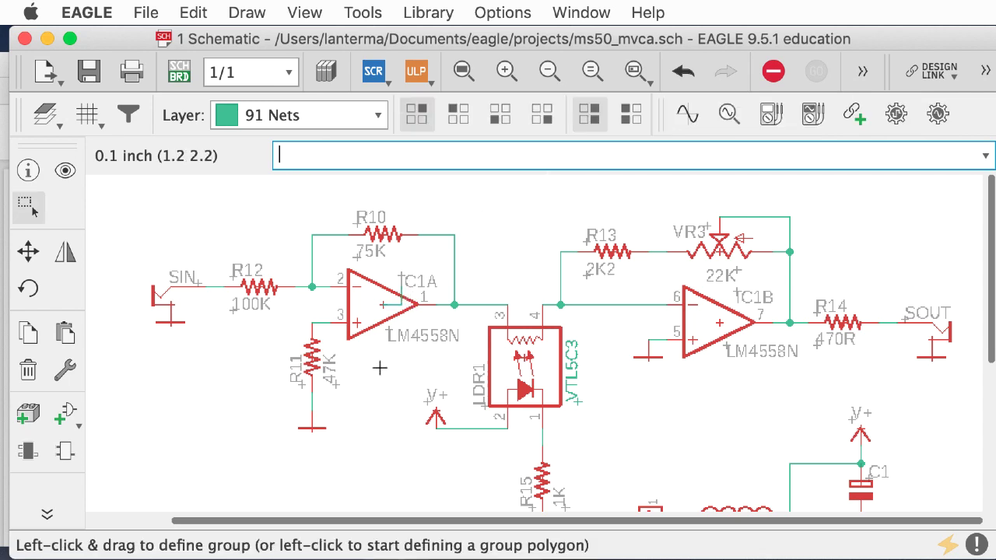
pyautogui.press('super+z')
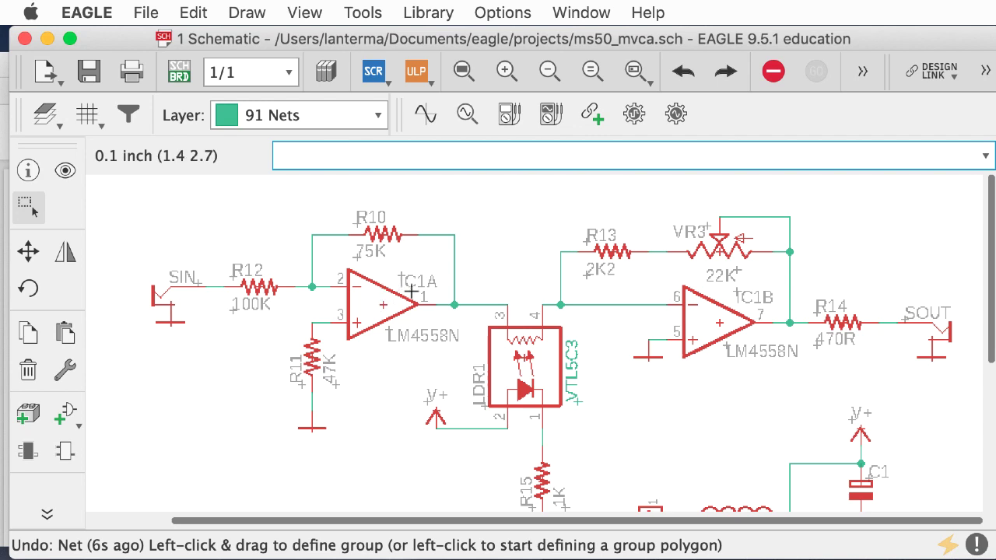
# Try to invoke power gate P (PWR+-) of IC1 and place it over op-amp IC1A
pyautogui.write('invoke')
pyautogui.press('Return')
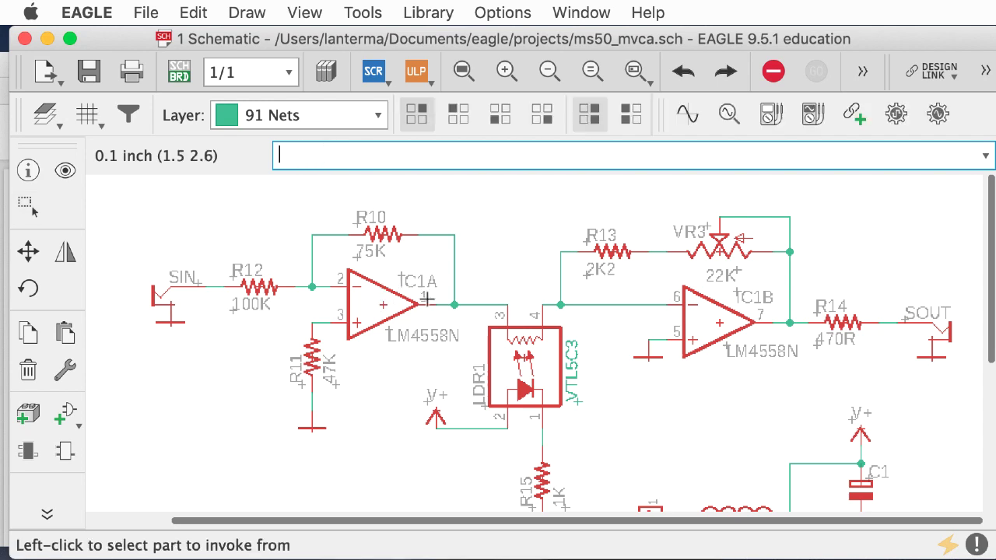
pyautogui.click(384, 305)
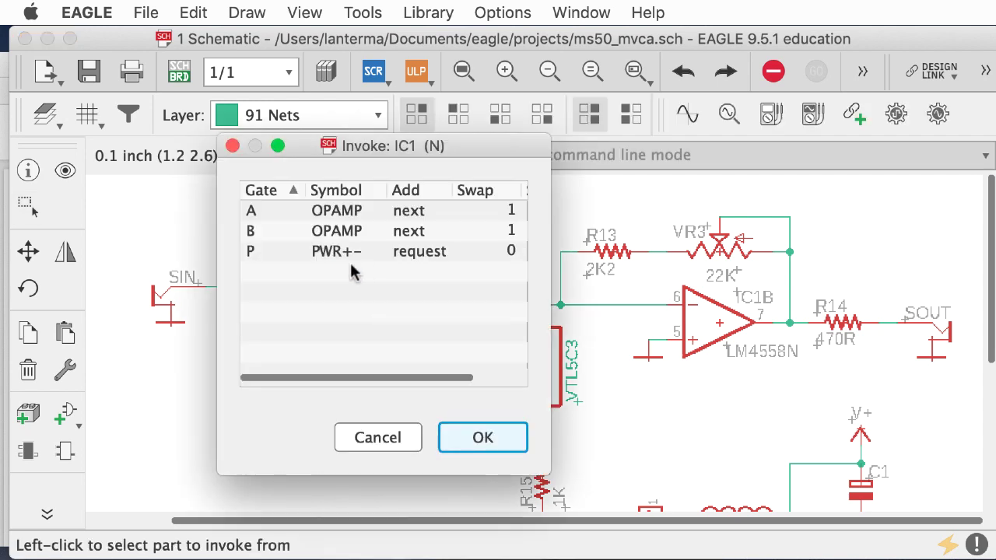
pyautogui.click(350, 210)
pyautogui.click(346, 230)
pyautogui.click(354, 210)
pyautogui.click(408, 230)
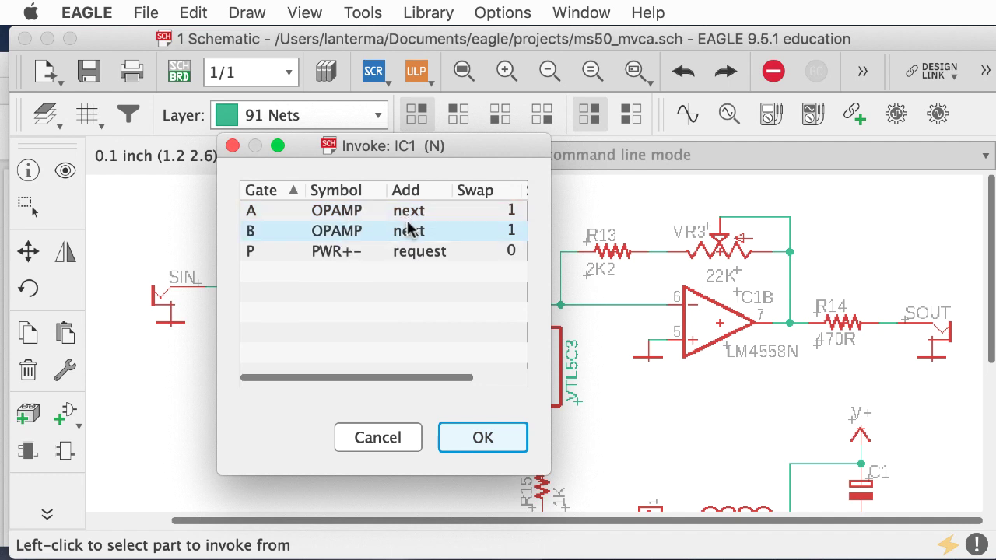
pyautogui.press('Up')
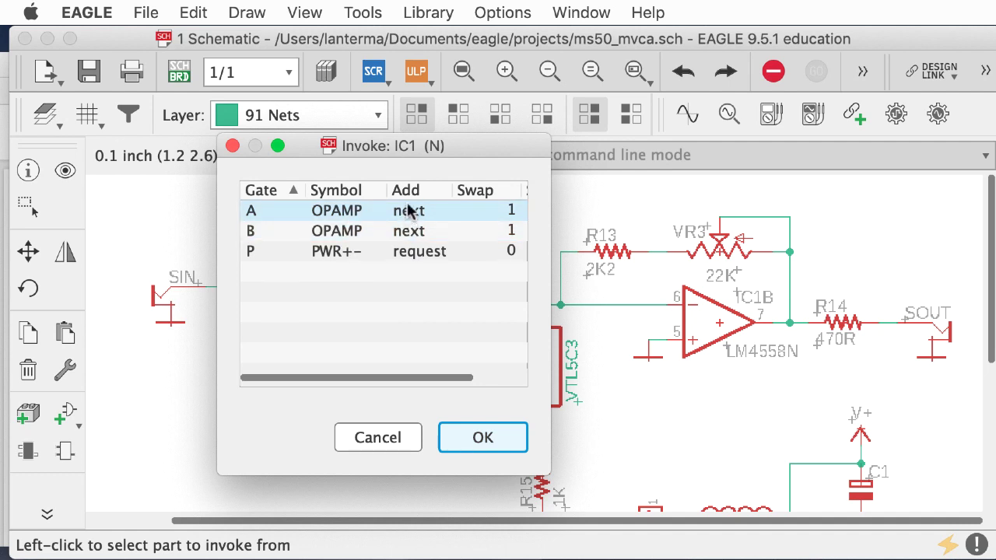
pyautogui.click(408, 232)
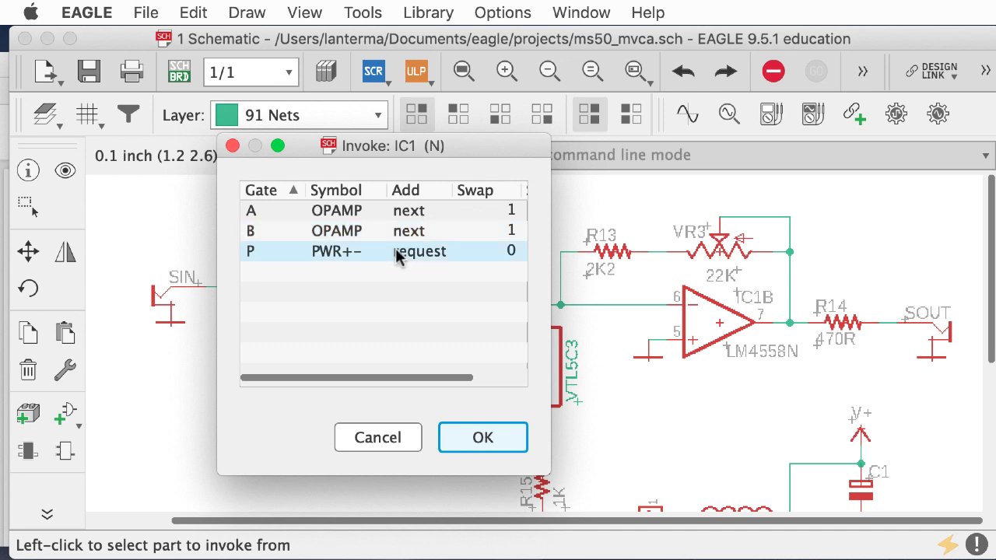
pyautogui.click(399, 251)
pyautogui.click(483, 438)
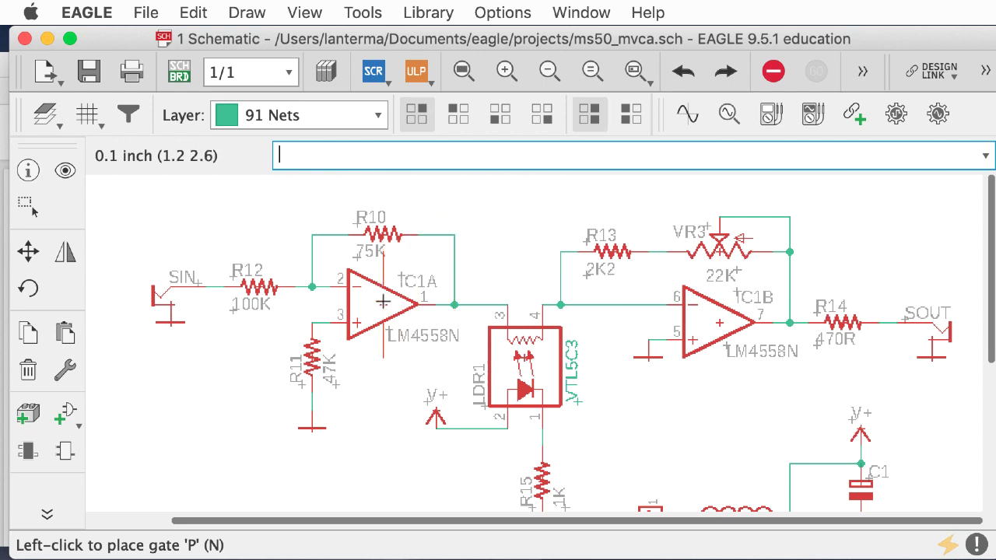
pyautogui.click(389, 304)
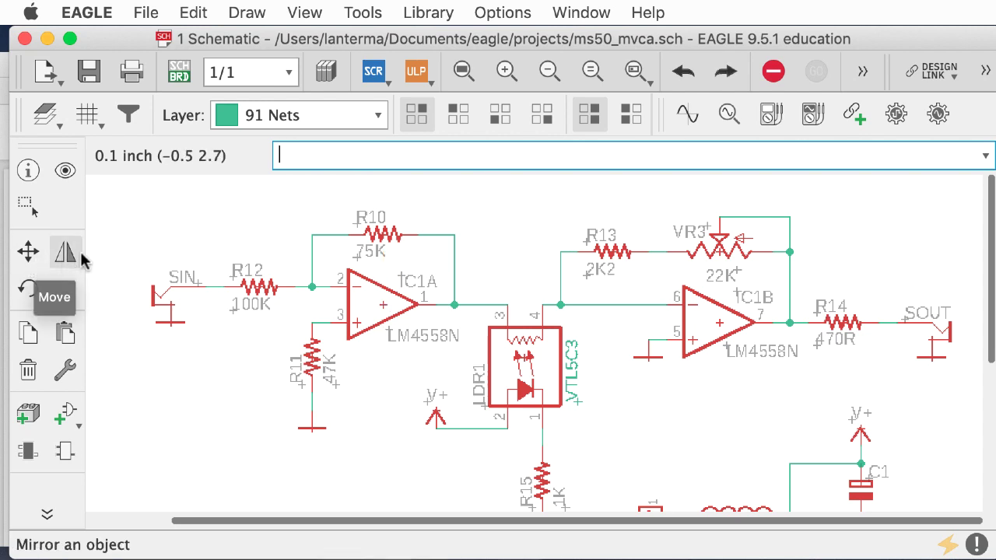
# Invoke power gate P (PWR+-) of IC1 and place it just right of capacitors C1 and C2, midway between them
pyautogui.write('invoke')
pyautogui.press('Return')
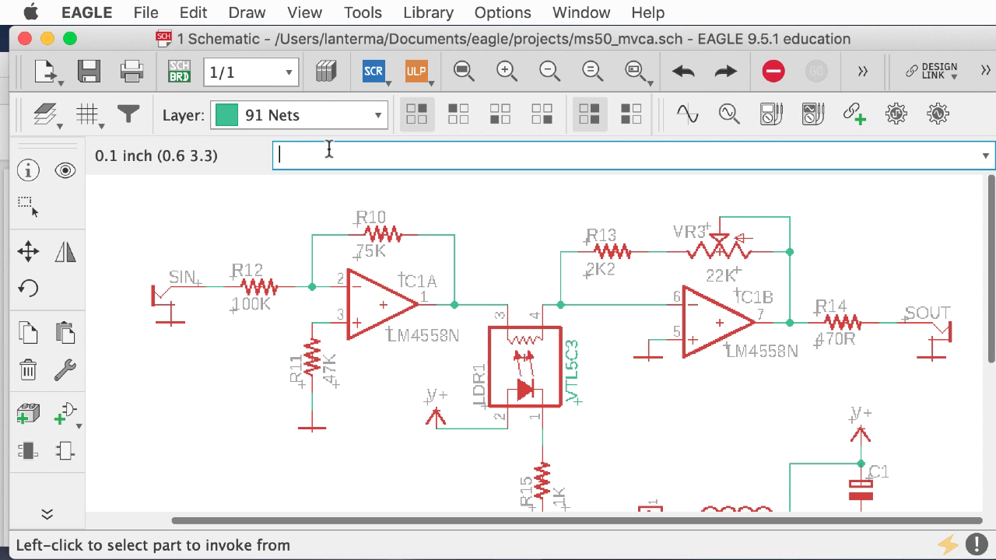
pyautogui.write('invoke')
pyautogui.press('Return')
pyautogui.click(372, 322)
pyautogui.click(400, 252)
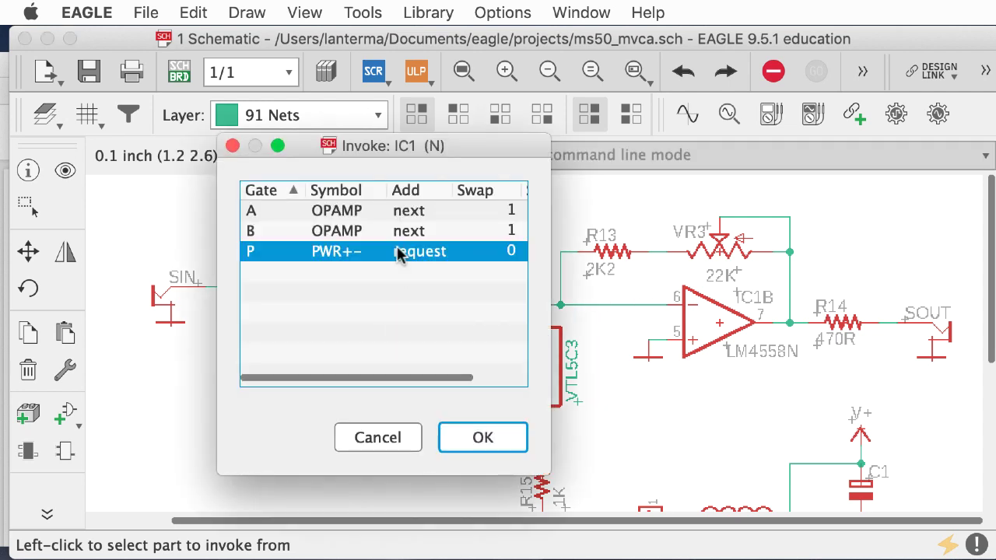
pyautogui.click(482, 437)
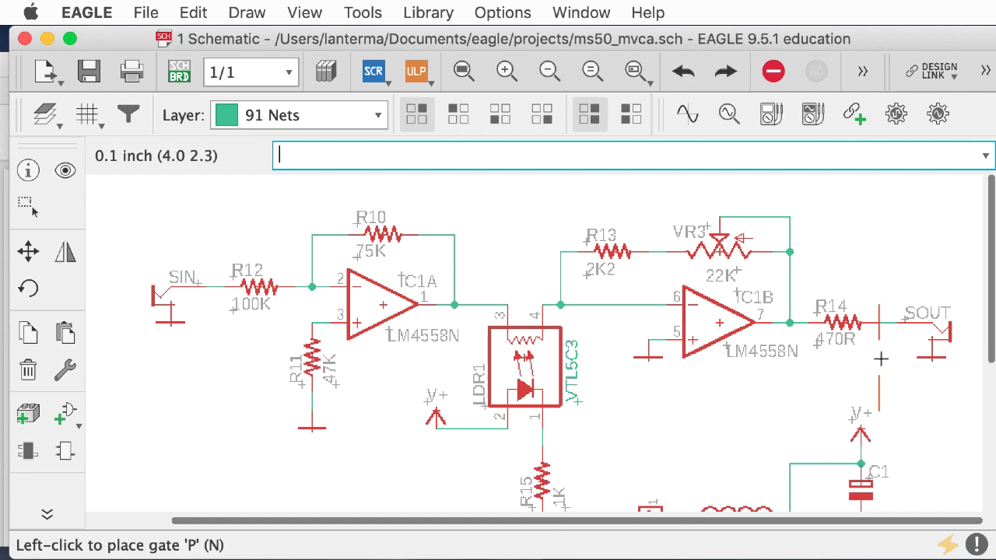
pyautogui.moveTo(982, 339); pyautogui.dragTo(985, 422)
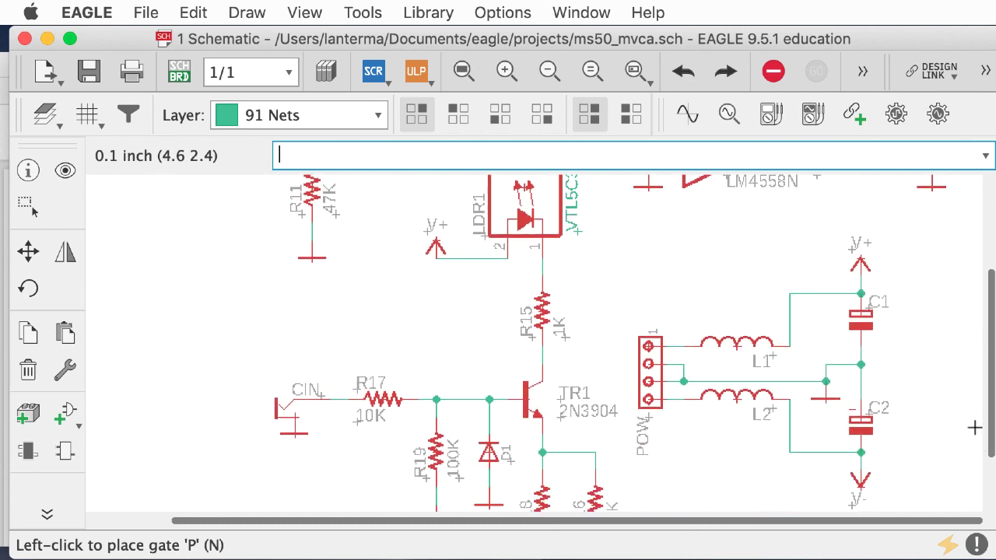
pyautogui.click(930, 362)
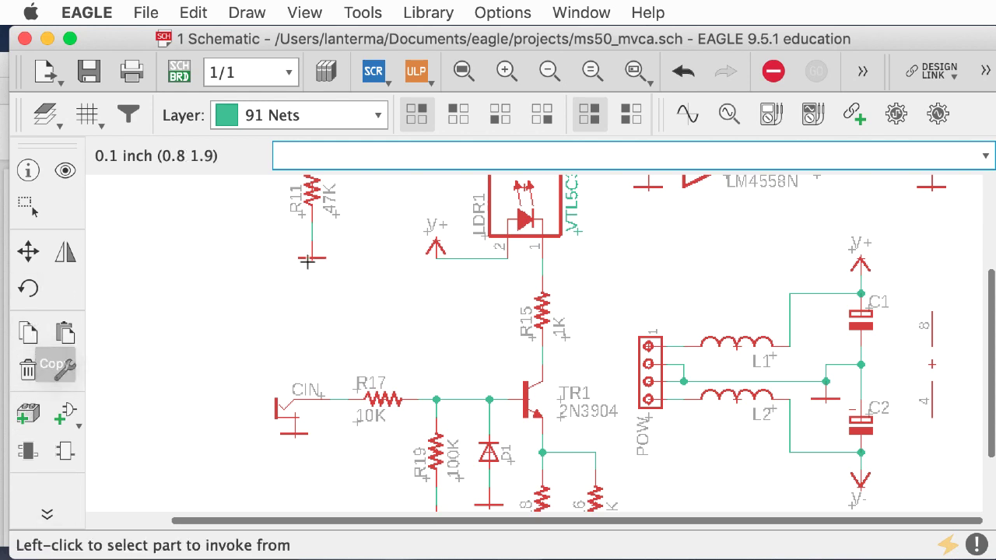
# Wire pin 8 of the IC1 power gate to the V+ net above C1 and pin 4 to the V- net below C2
pyautogui.write('net')
pyautogui.press('Return')
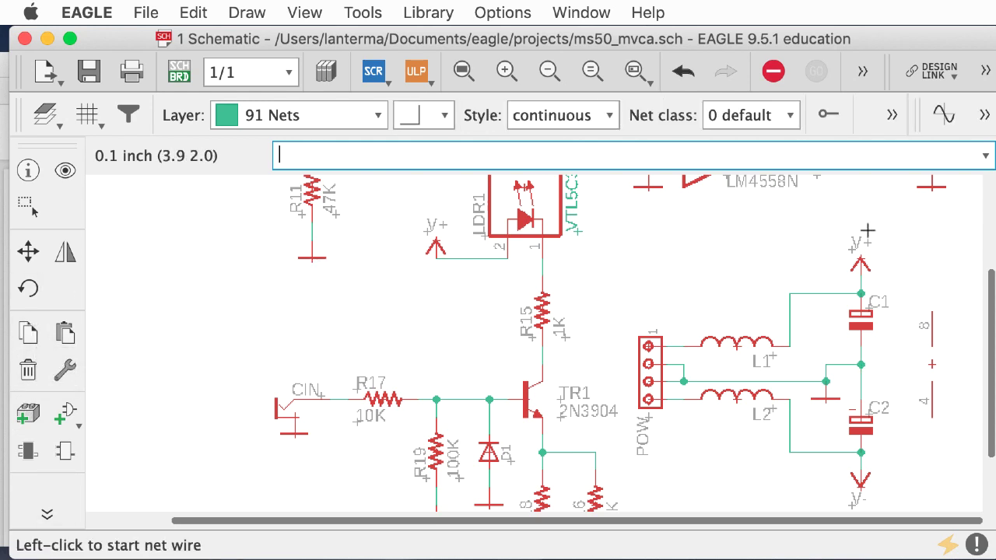
pyautogui.click(932, 312)
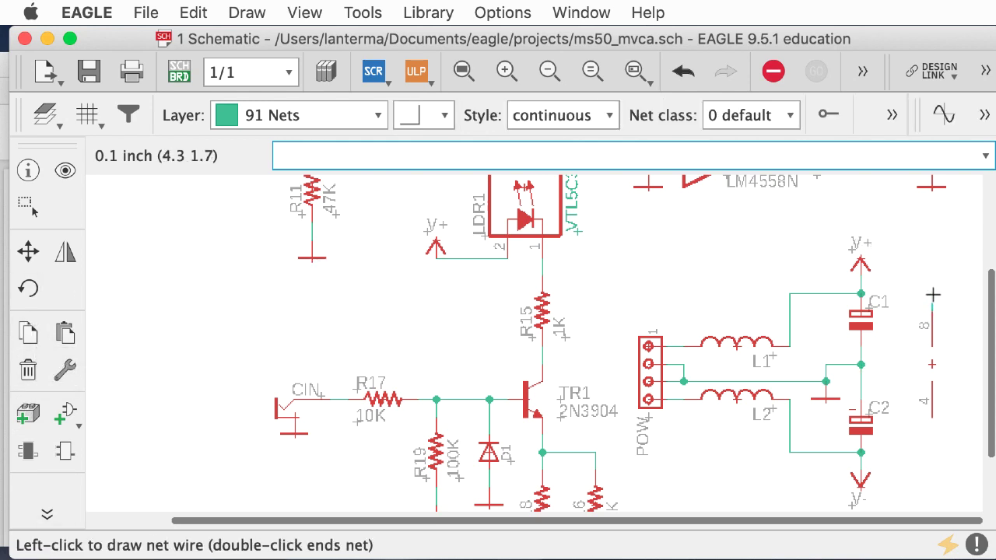
pyautogui.click(860, 294)
pyautogui.click(931, 416)
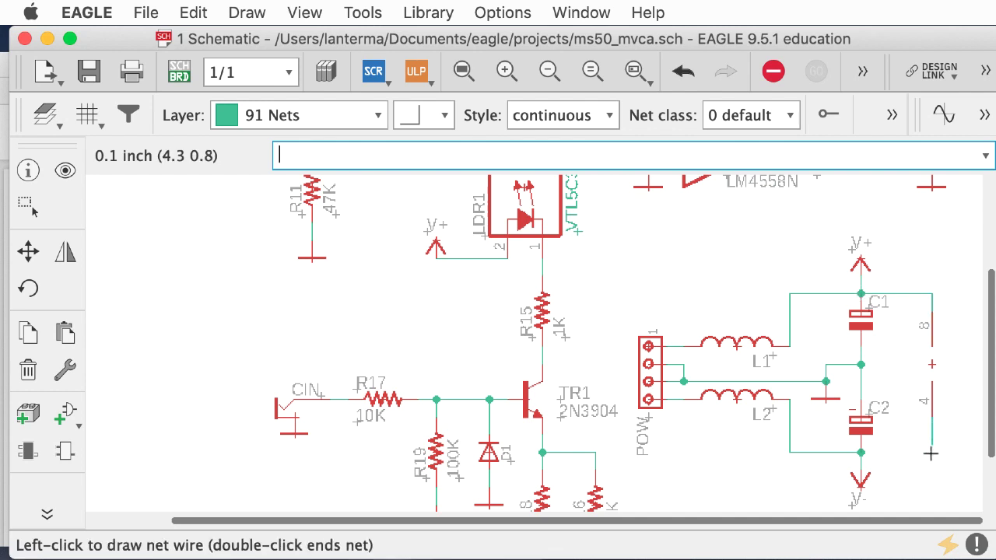
pyautogui.click(861, 452)
pyautogui.press('Escape')
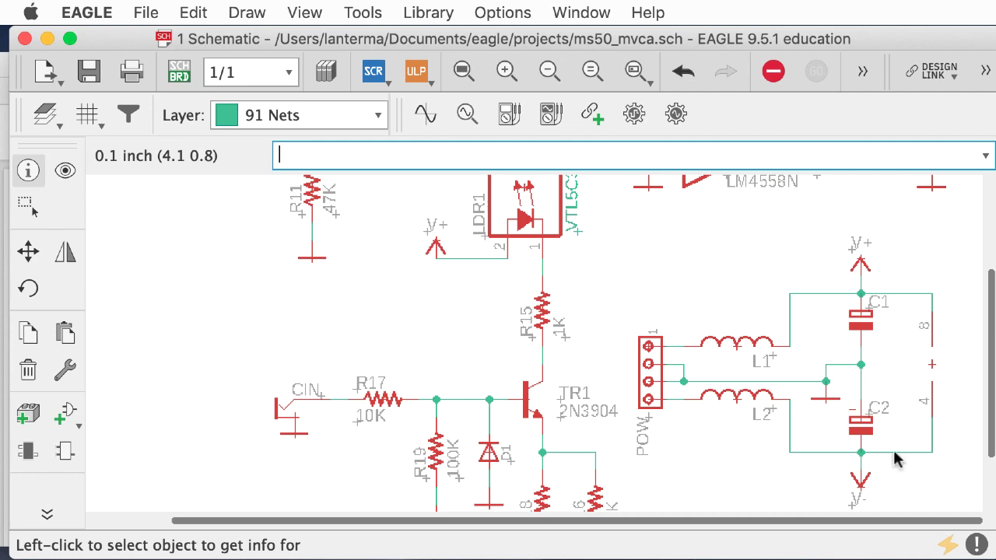
# Inspect the properties of the wire to pin 4, capacitor C1 and the wire to pin 8 to check their net assignments
pyautogui.click(894, 454)
pyautogui.click(517, 414)
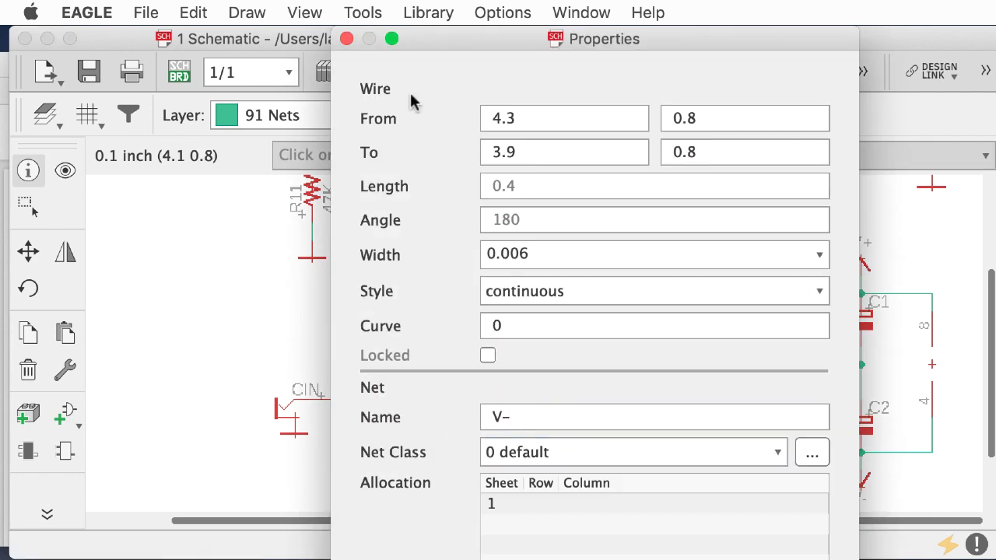
pyautogui.click(347, 39)
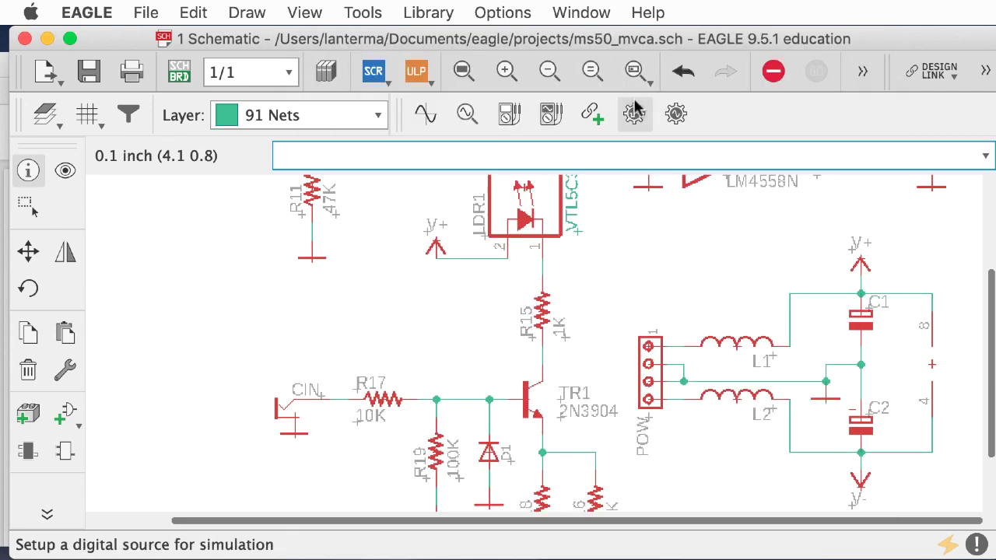
pyautogui.click(860, 317)
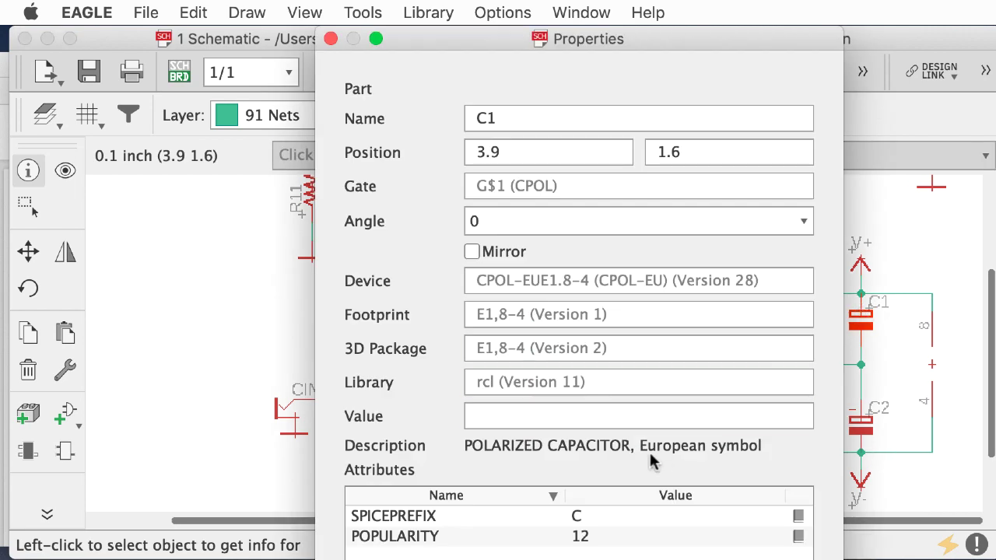
pyautogui.click(331, 39)
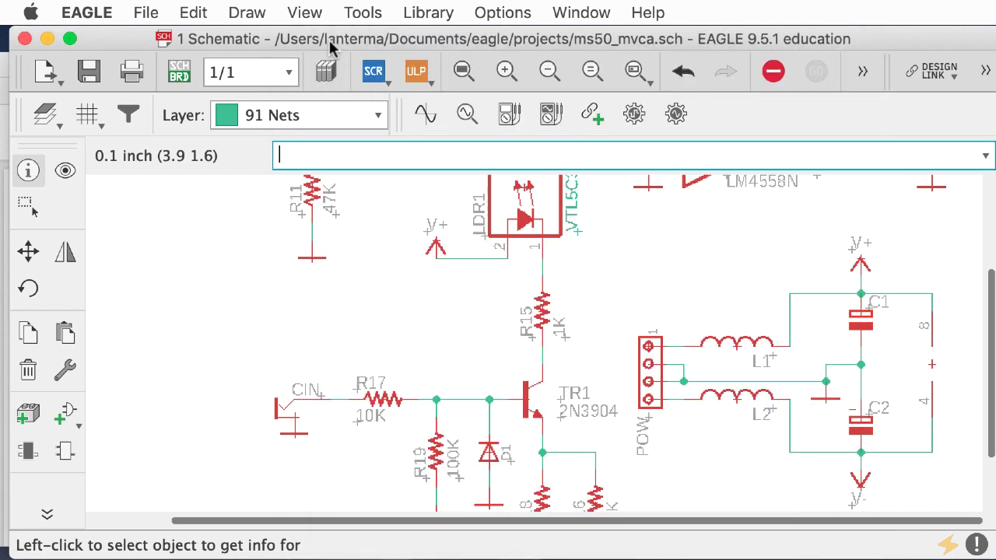
pyautogui.click(933, 321)
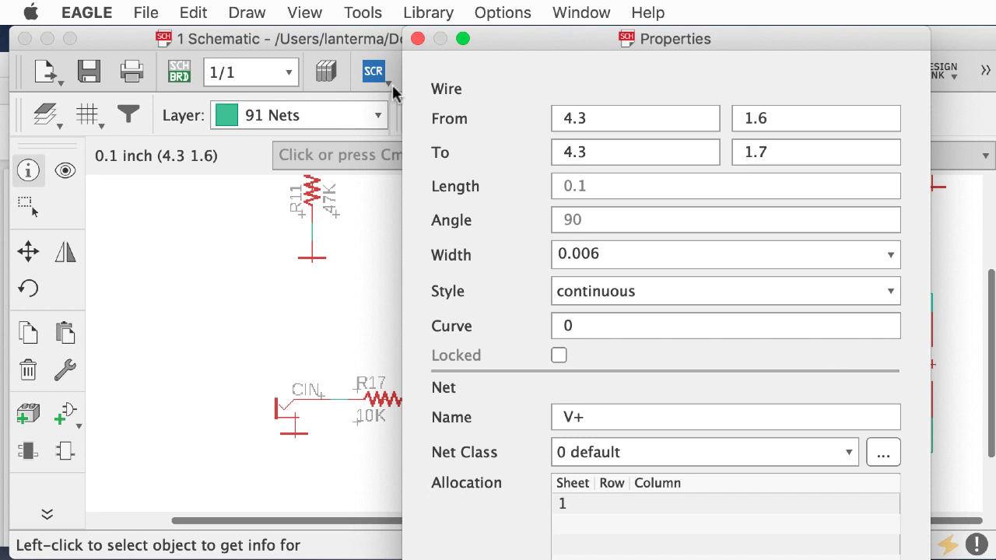
pyautogui.click(418, 38)
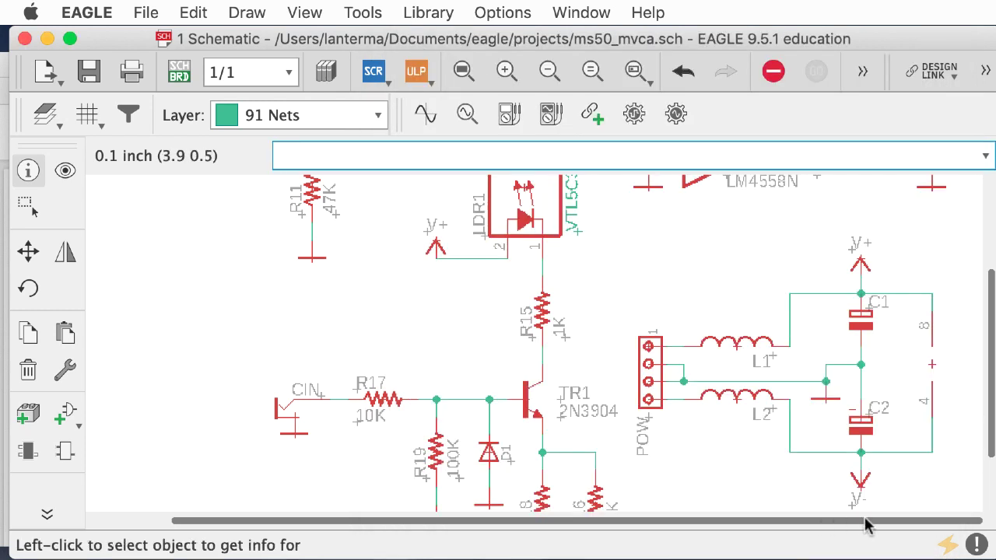
# Move the IC1 power gate slightly farther right, away from capacitors C1 and C2, with its wires attached
pyautogui.press('F7')
pyautogui.click(931, 363)
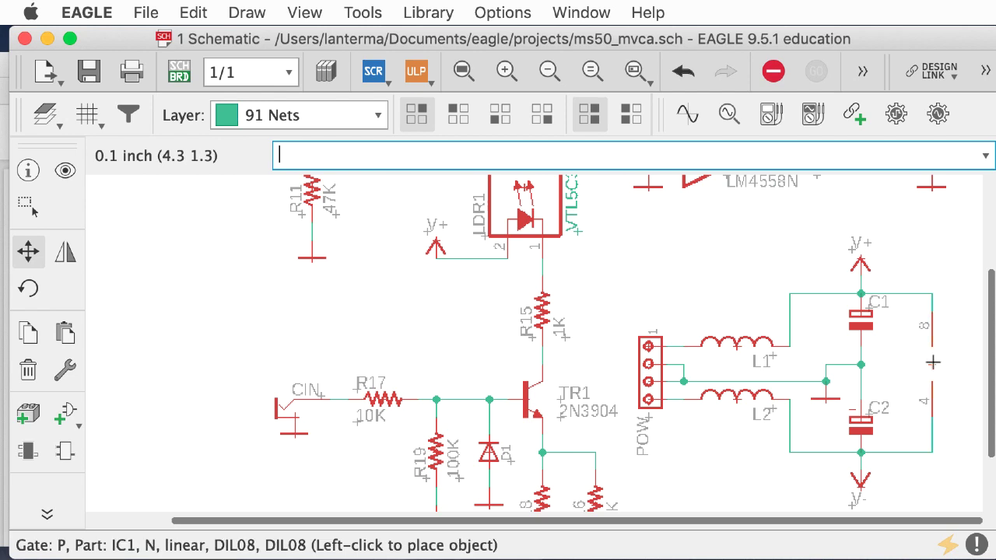
pyautogui.click(967, 361)
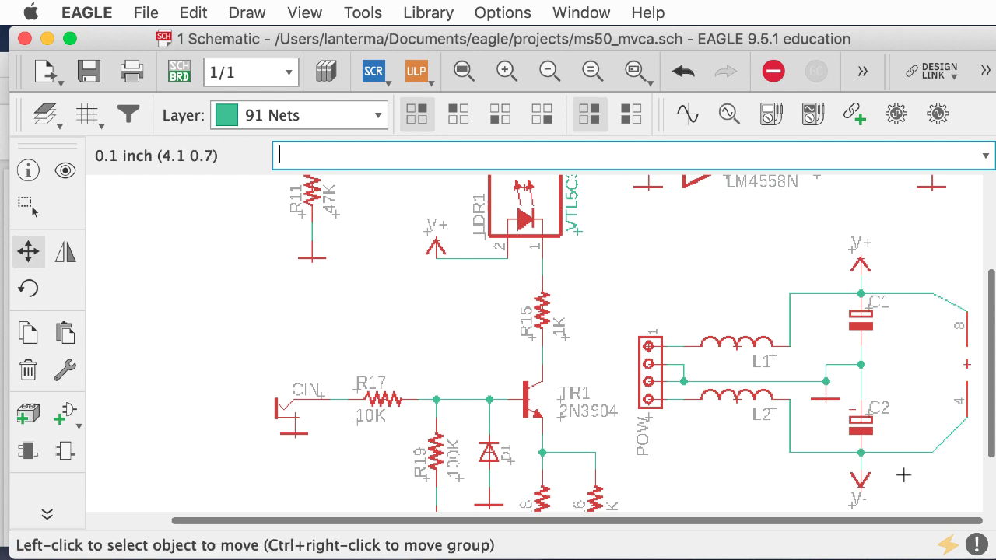
# Reshape the diagonal wires to pins 8 and 4 of the IC1 power gate into right-angled corners
pyautogui.click(47, 514)
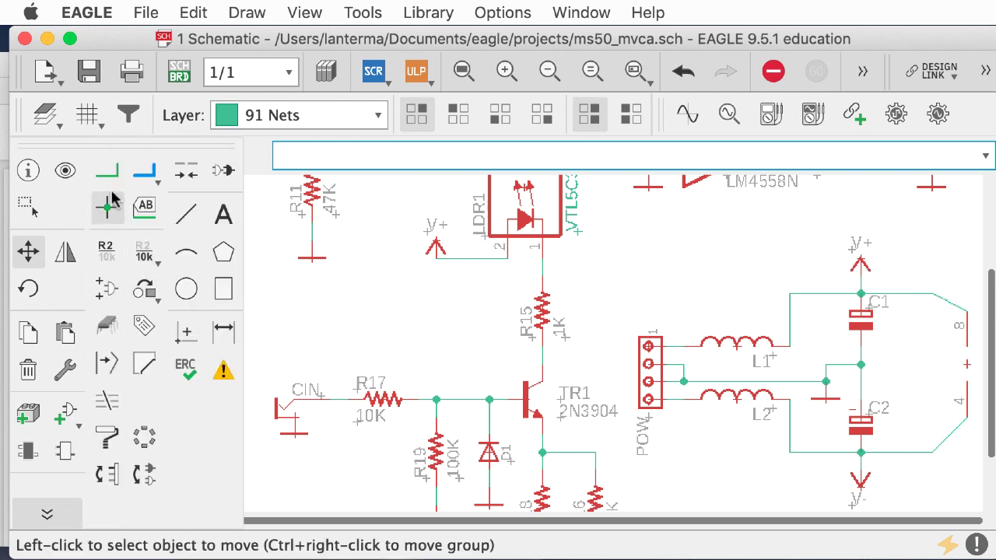
pyautogui.click(107, 362)
pyautogui.click(950, 300)
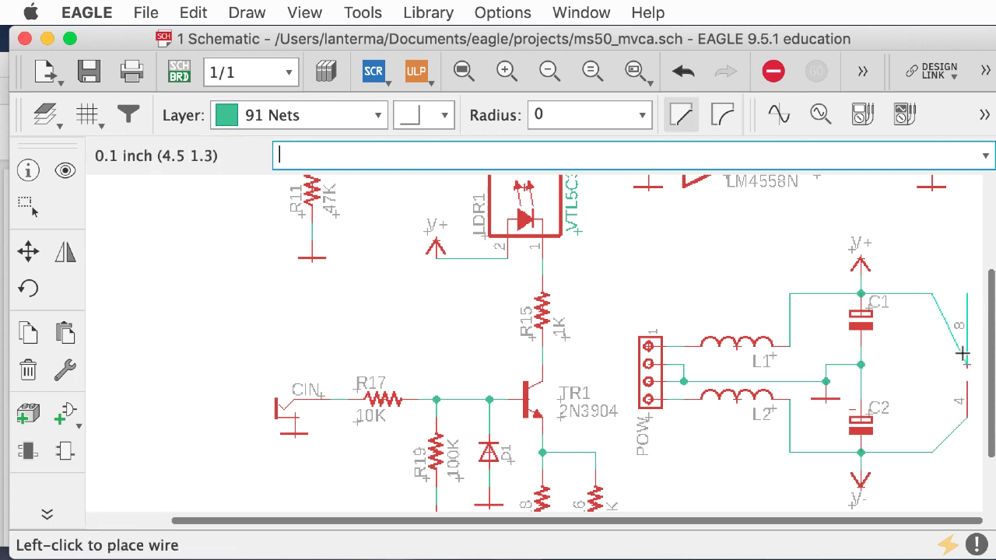
pyautogui.click(966, 293)
pyautogui.click(945, 439)
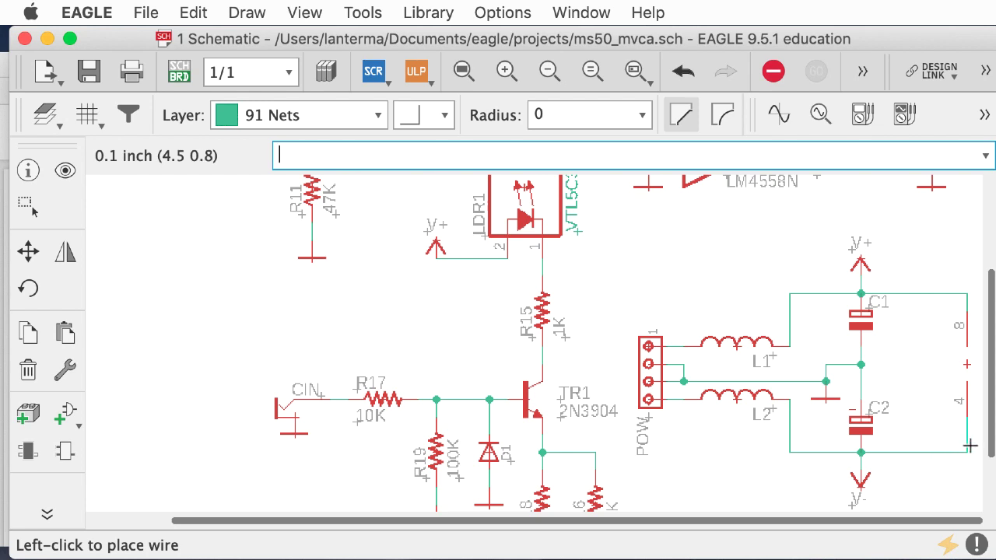
pyautogui.click(966, 452)
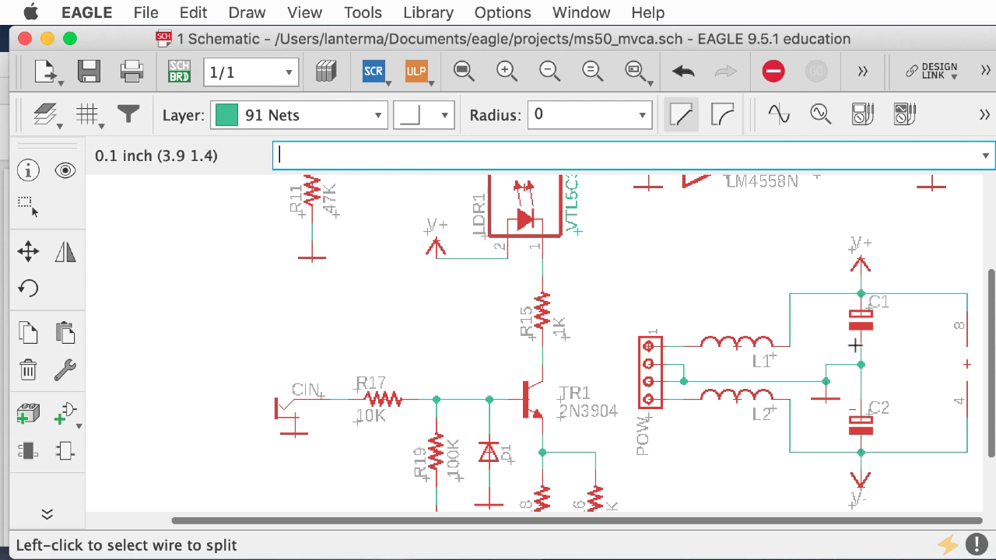
# Look up capacitor C-EU050-025X075 in the part libraries with the Add command
pyautogui.write('add C')
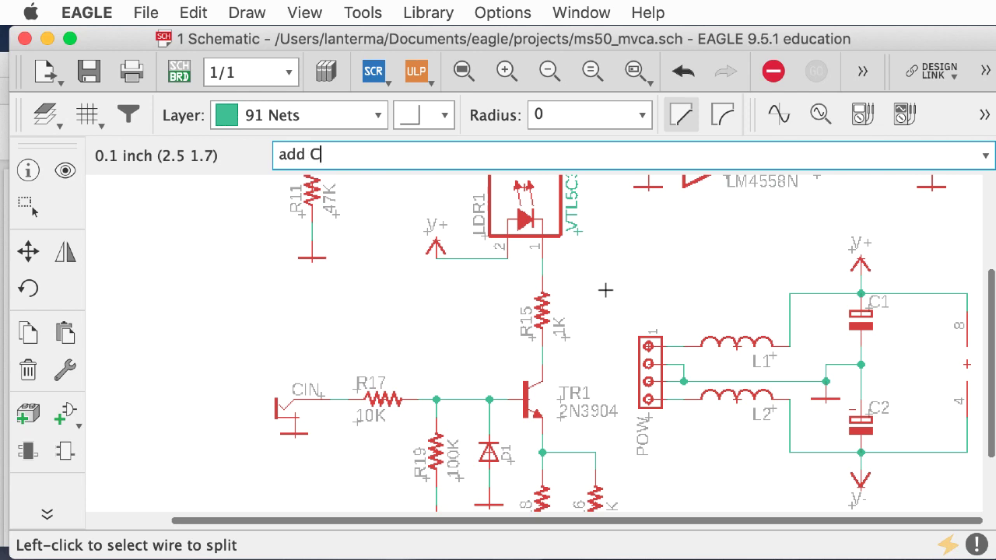
pyautogui.write('-EU050-025X')
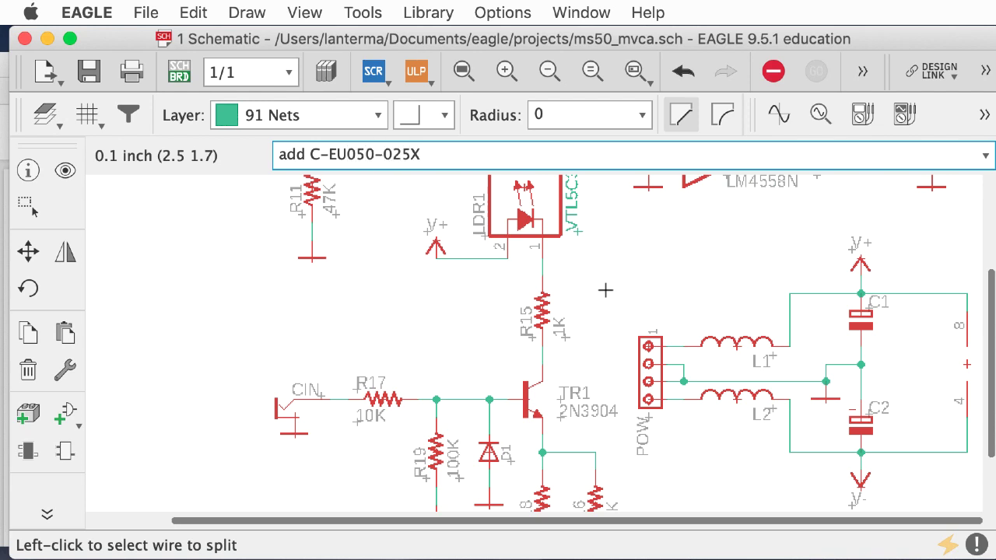
pyautogui.write('756')
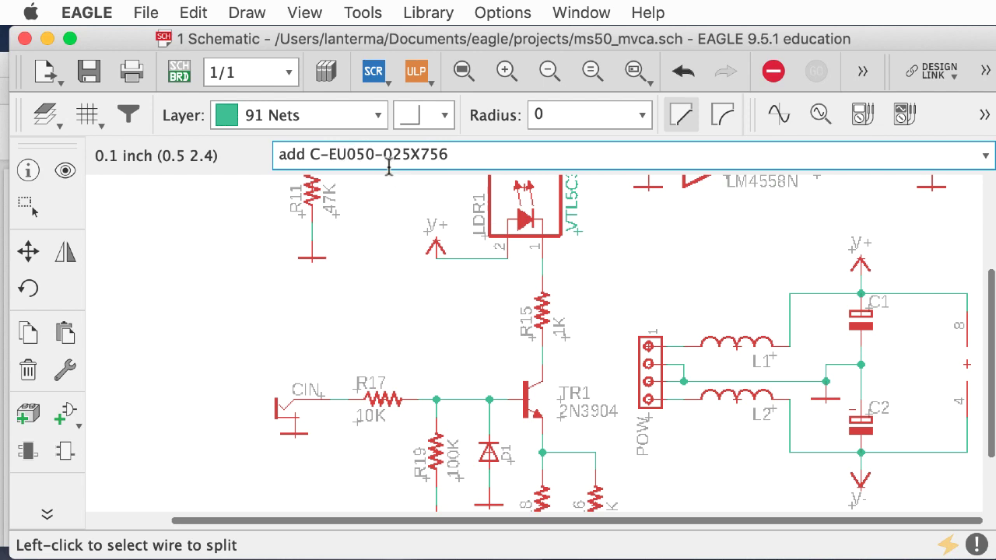
pyautogui.moveTo(421, 154); pyautogui.dragTo(457, 154)
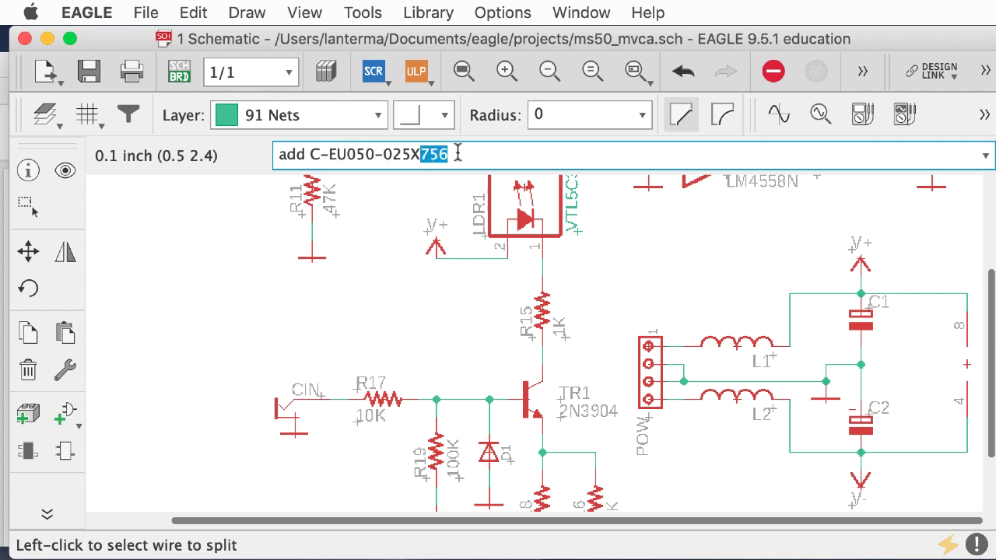
pyautogui.write('075')
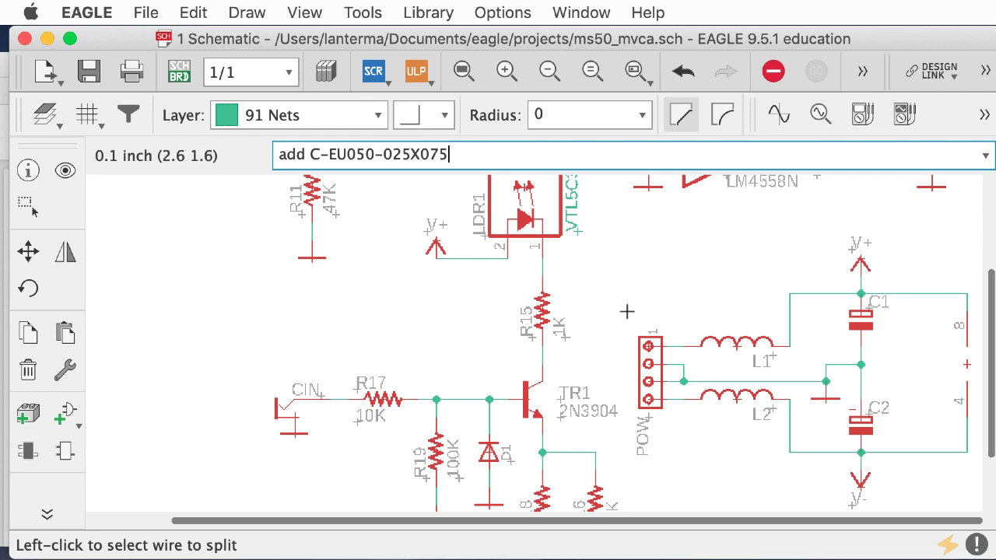
pyautogui.press('Return')
# Pick C-EU050-025X075 from the rcl library and place two capacitors, one above the other, between C1/C2 and the IC1 power gate
pyautogui.click(57, 164)
pyautogui.click(58, 124)
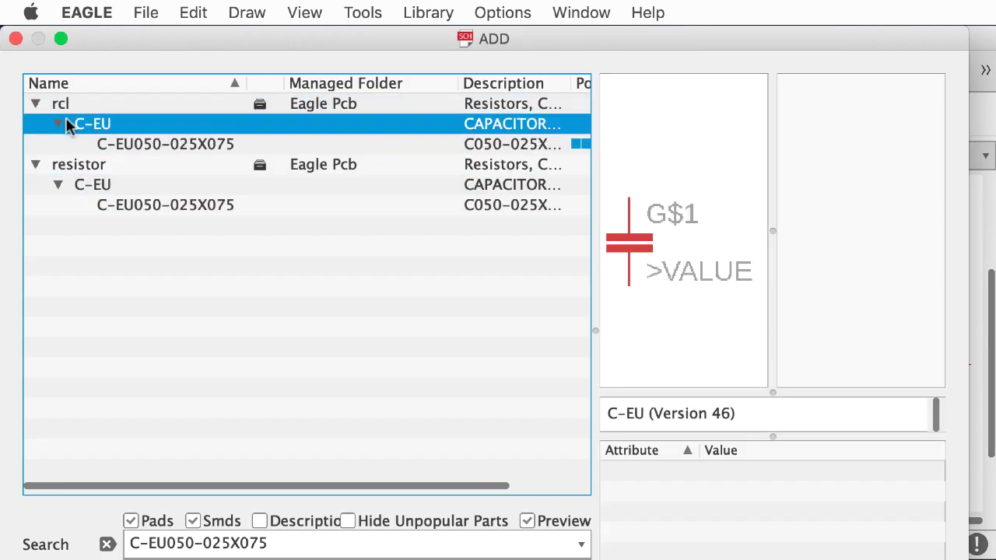
pyautogui.click(111, 146)
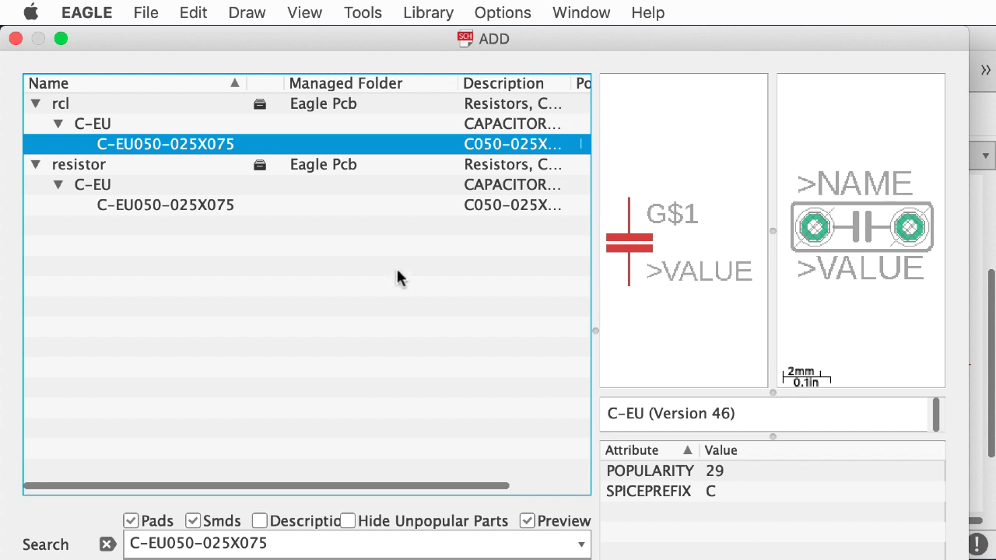
pyautogui.click(334, 205)
pyautogui.click(273, 149)
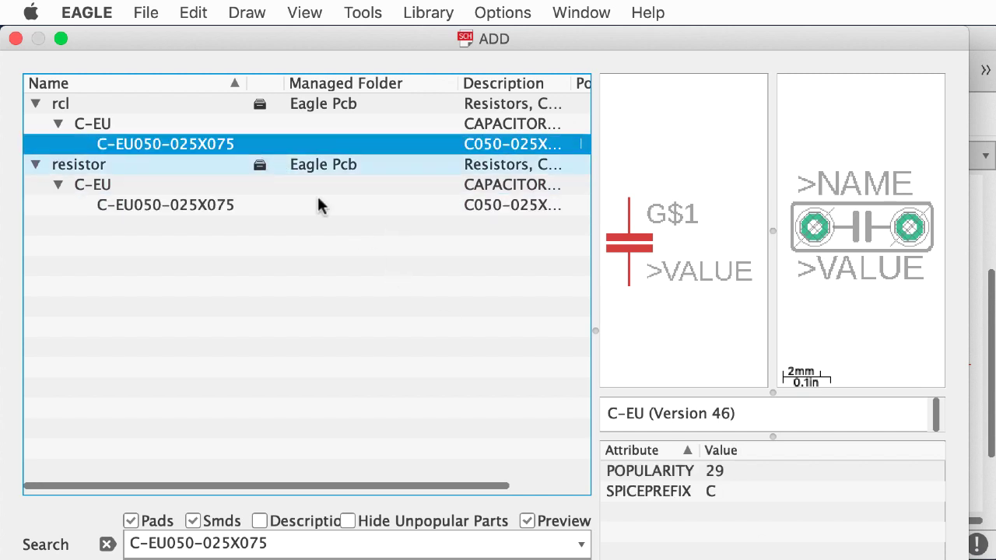
pyautogui.press('Return')
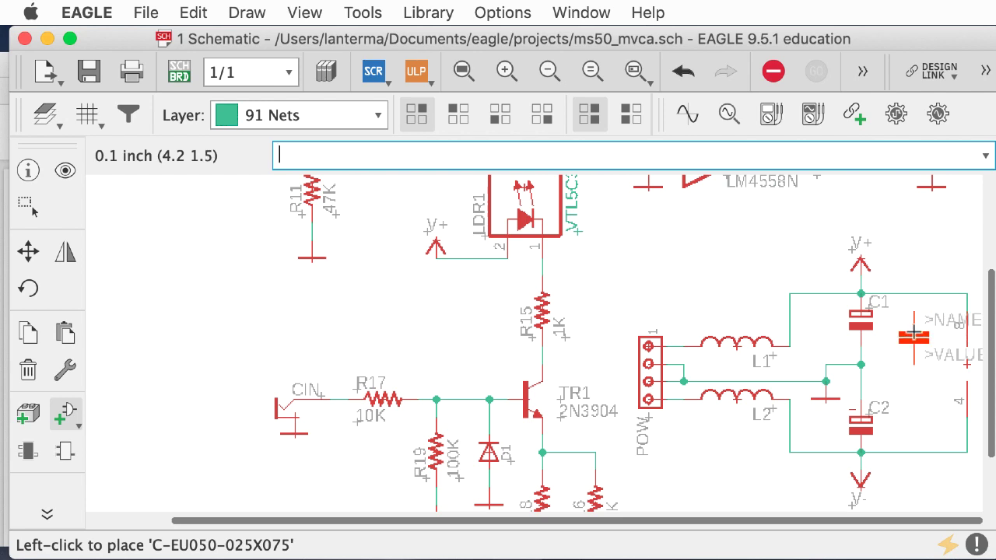
pyautogui.click(913, 336)
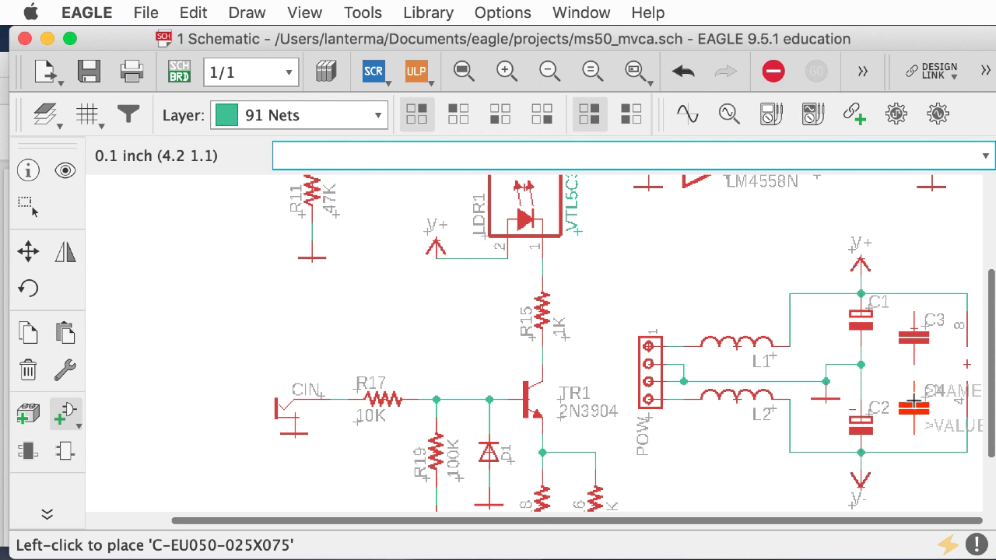
pyautogui.click(912, 399)
# Connect the lower end of C3 and the upper end of C4 to the ground node between C1 and C2
pyautogui.write('net')
pyautogui.press('Return')
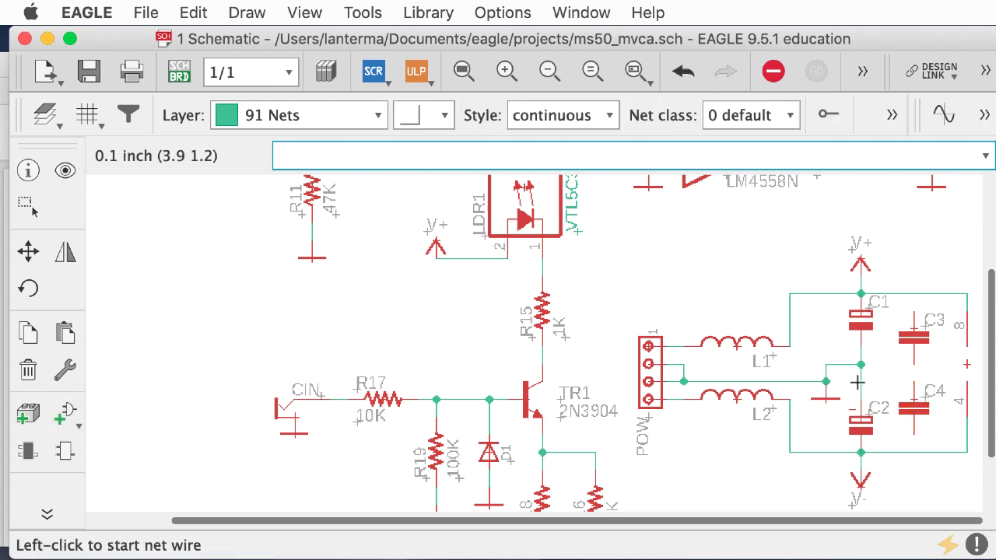
pyautogui.click(910, 362)
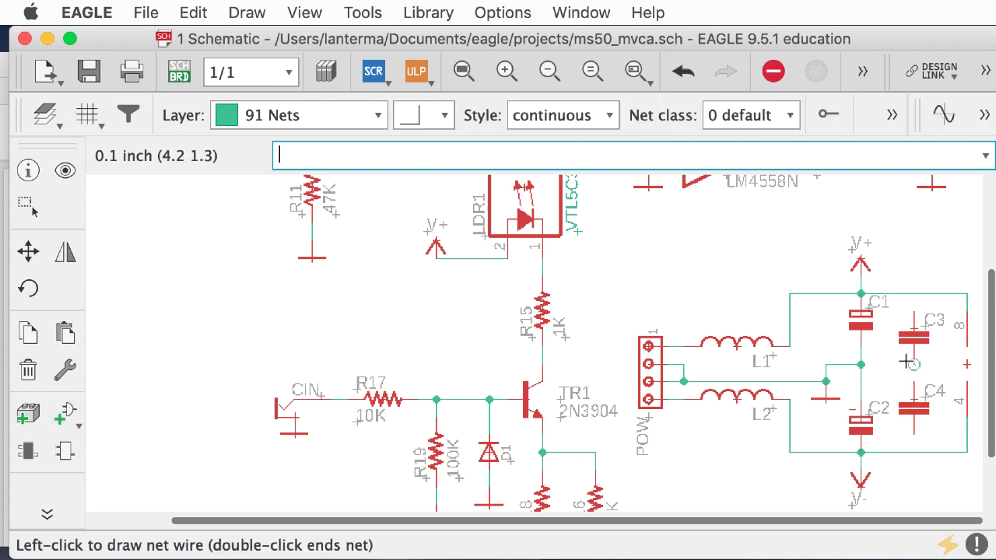
pyautogui.click(862, 364)
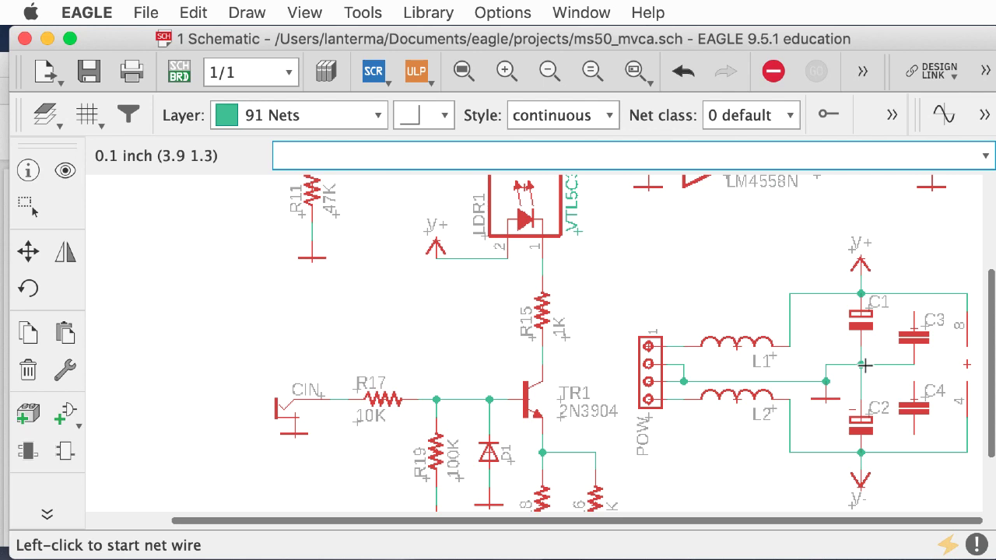
pyautogui.click(915, 362)
pyautogui.click(914, 362)
# Wire the upper end of C3 to the V+ net and the lower end of C4 to the V- net
pyautogui.click(913, 311)
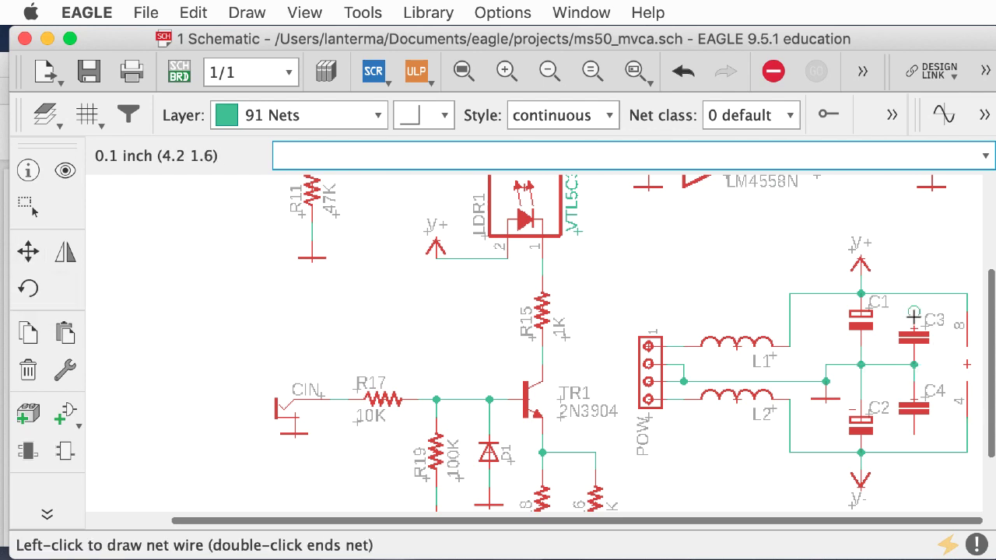
pyautogui.click(914, 294)
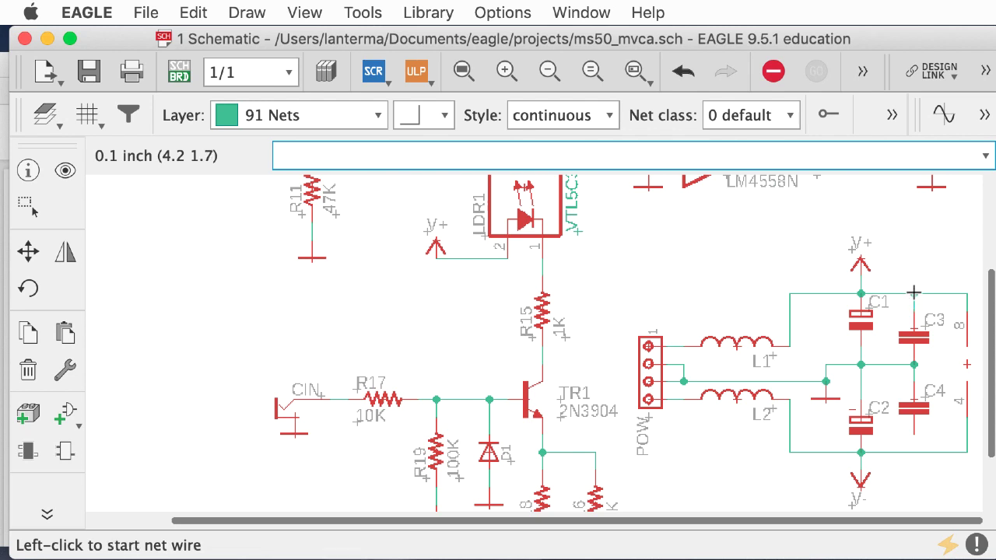
pyautogui.click(913, 437)
pyautogui.click(913, 452)
# Try moving capacitor C3 to test whether its wires are attached, and undo the move
pyautogui.click(28, 251)
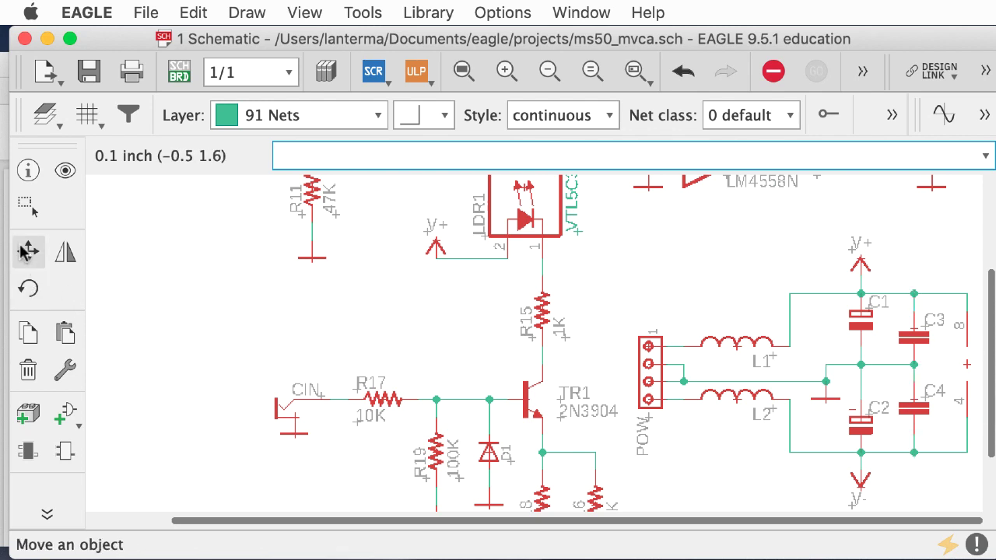
pyautogui.click(916, 326)
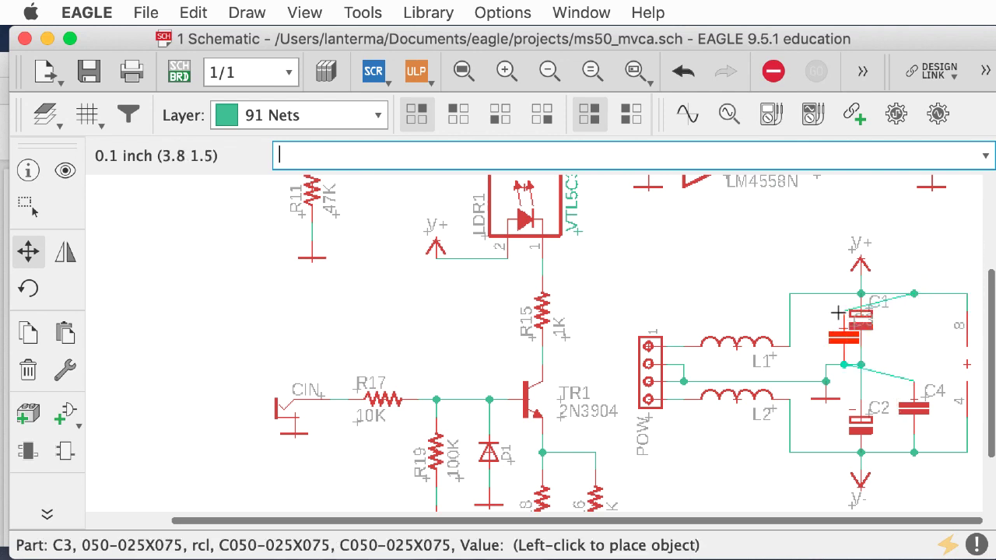
pyautogui.click(951, 299)
pyautogui.press('super+z')
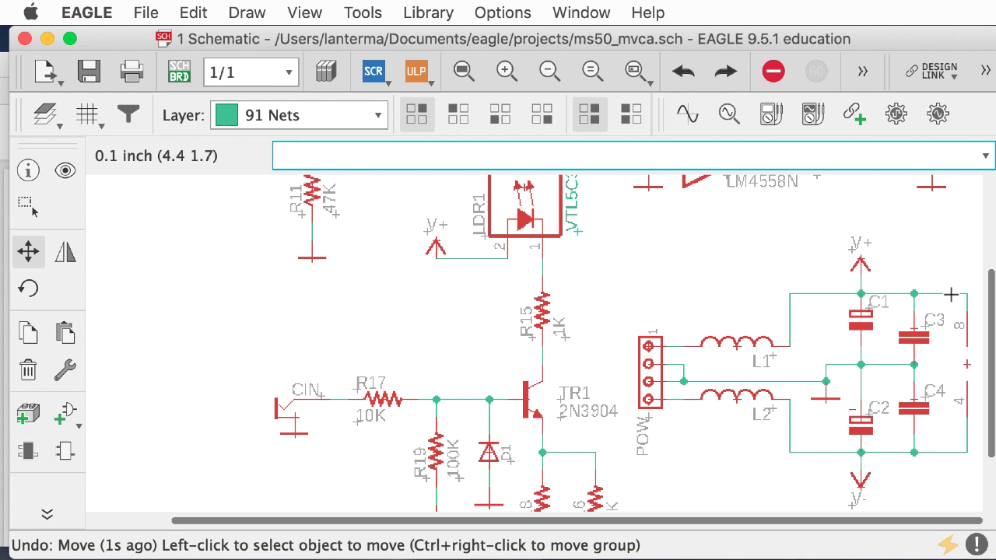
# Set the value of capacitor C3 to 0u1
pyautogui.write('value')
pyautogui.press('Return')
pyautogui.click(914, 336)
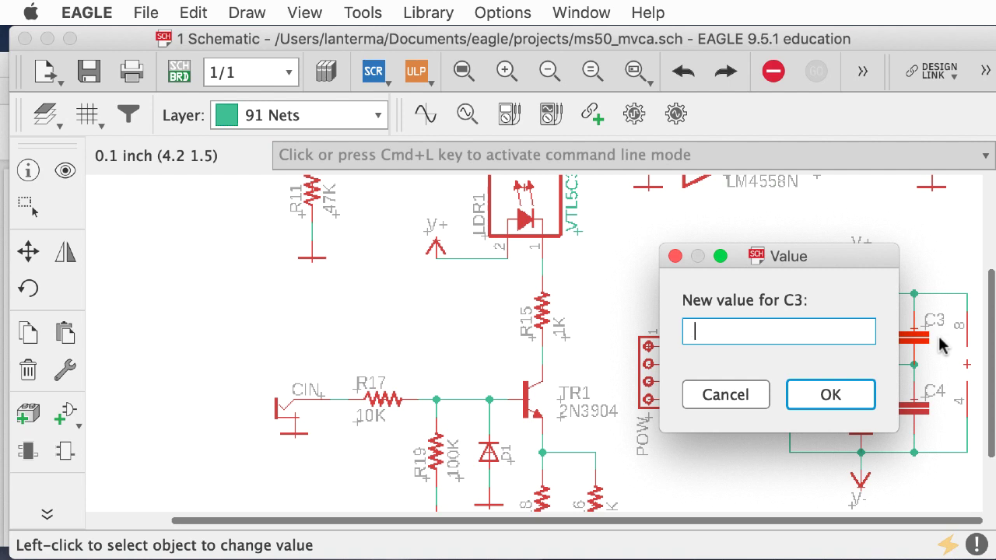
pyautogui.write('0u1')
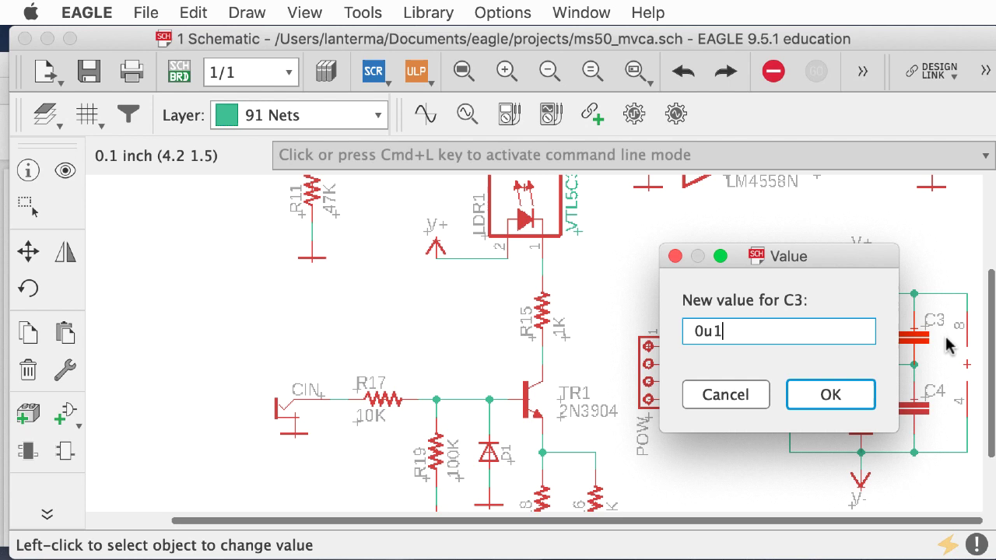
pyautogui.click(856, 395)
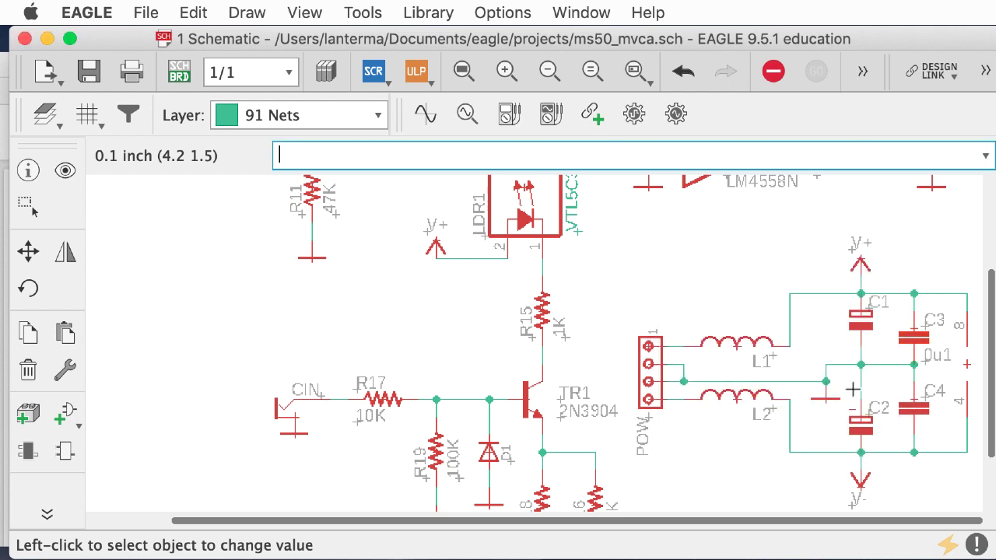
# Set the value of capacitor C4 to 0u1, clearing the alternative notations tried out in the value entry
pyautogui.click(918, 404)
pyautogui.write('0u')
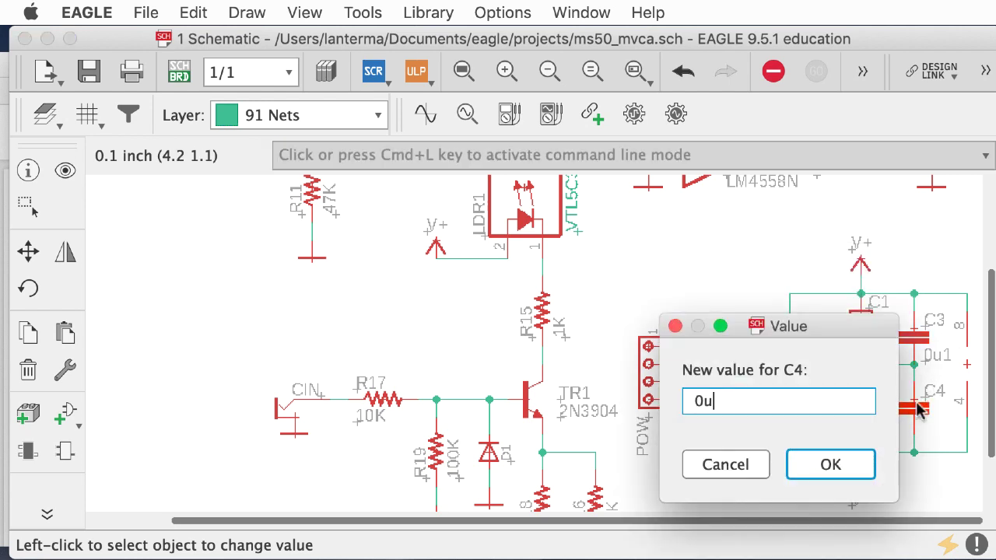
pyautogui.write('1 0.')
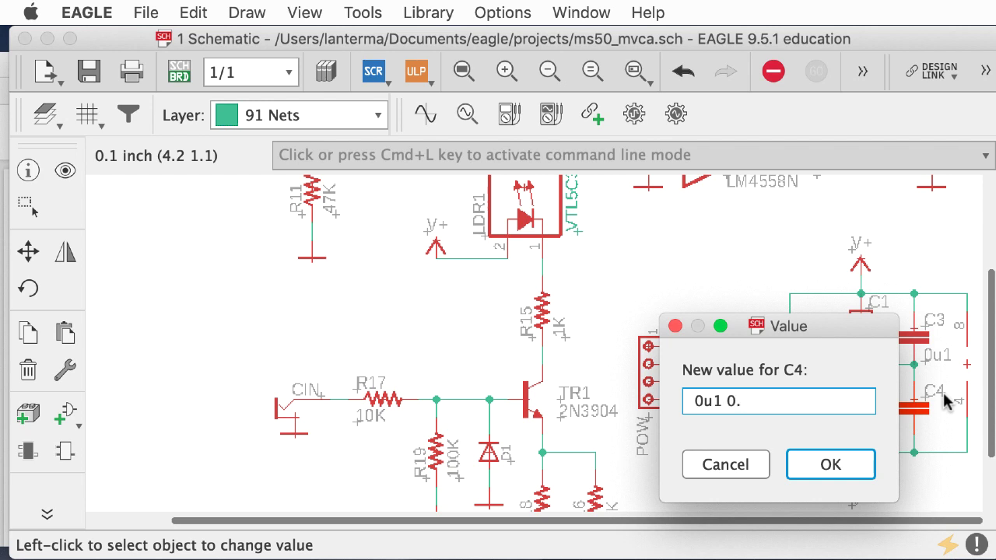
pyautogui.write('1u')
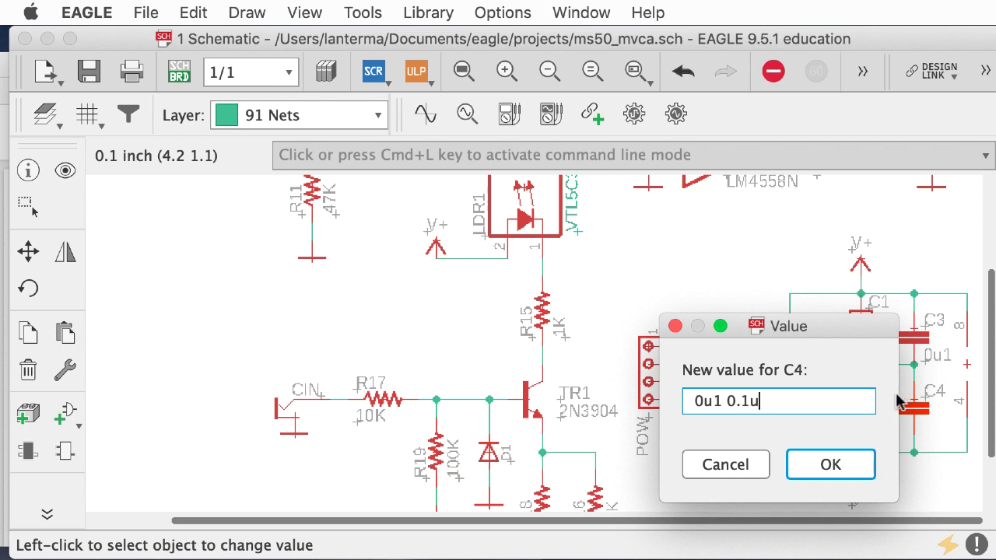
pyautogui.press('BackSpace')
pyautogui.press('BackSpace')
pyautogui.click(827, 464)
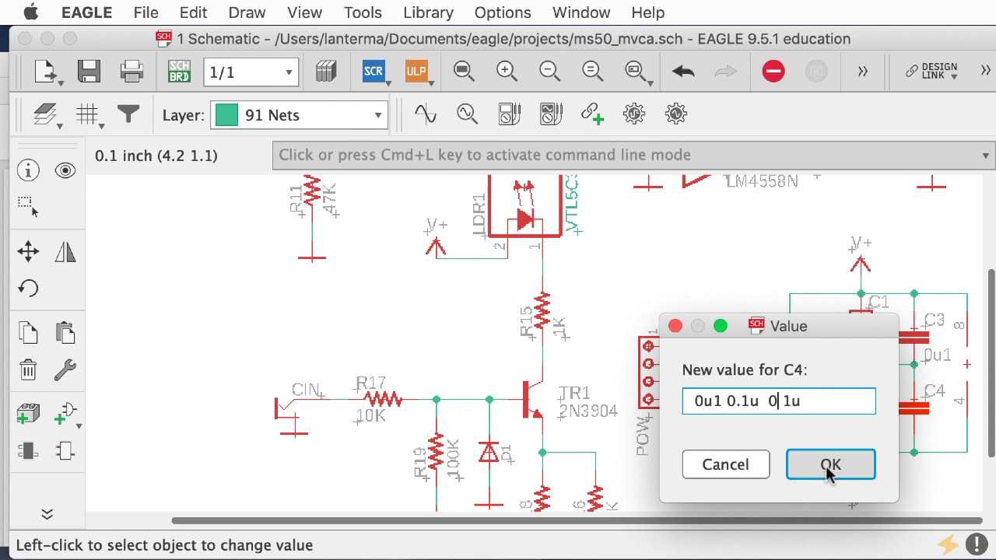
pyautogui.moveTo(770, 400); pyautogui.dragTo(807, 400)
pyautogui.click(805, 400)
pyautogui.press('BackSpace')
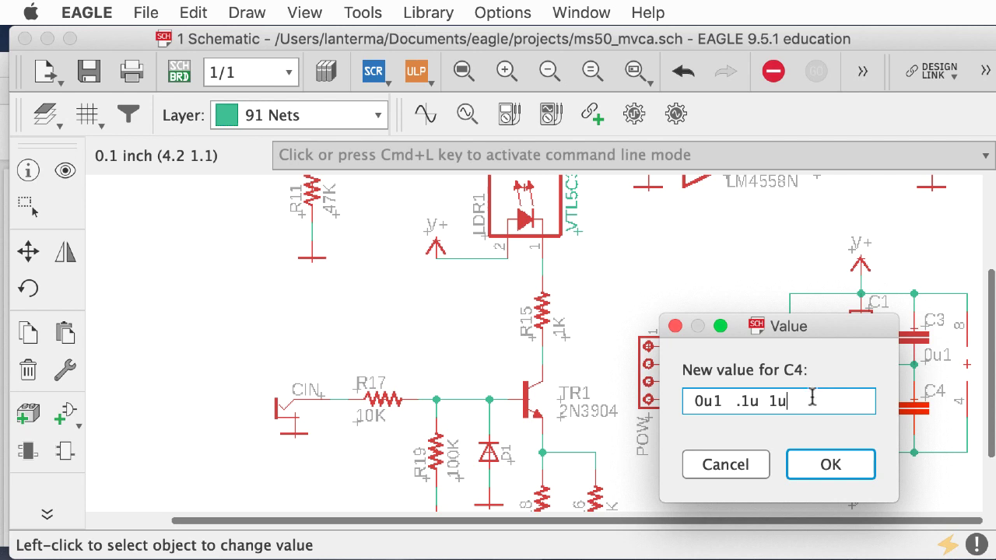
pyautogui.moveTo(811, 399); pyautogui.dragTo(722, 398)
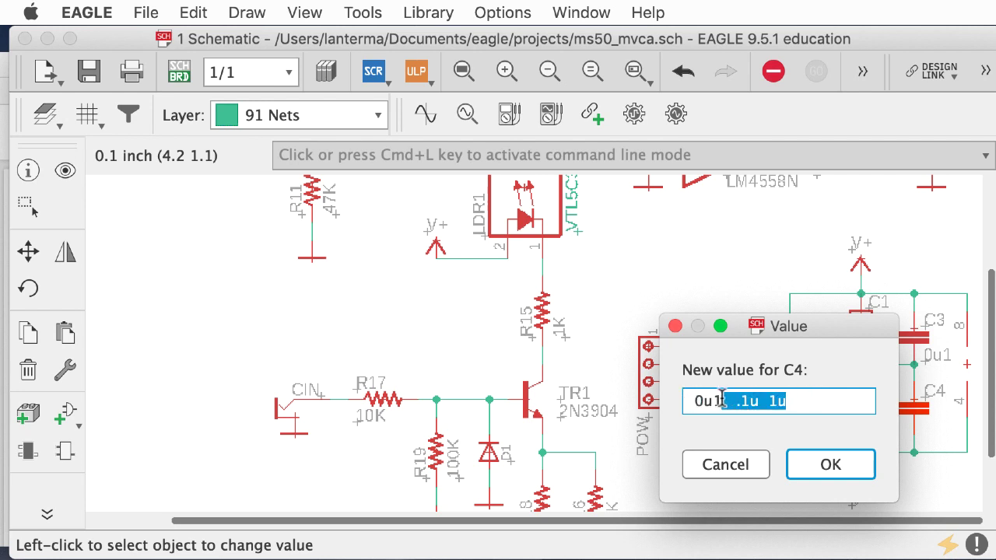
pyautogui.press('BackSpace')
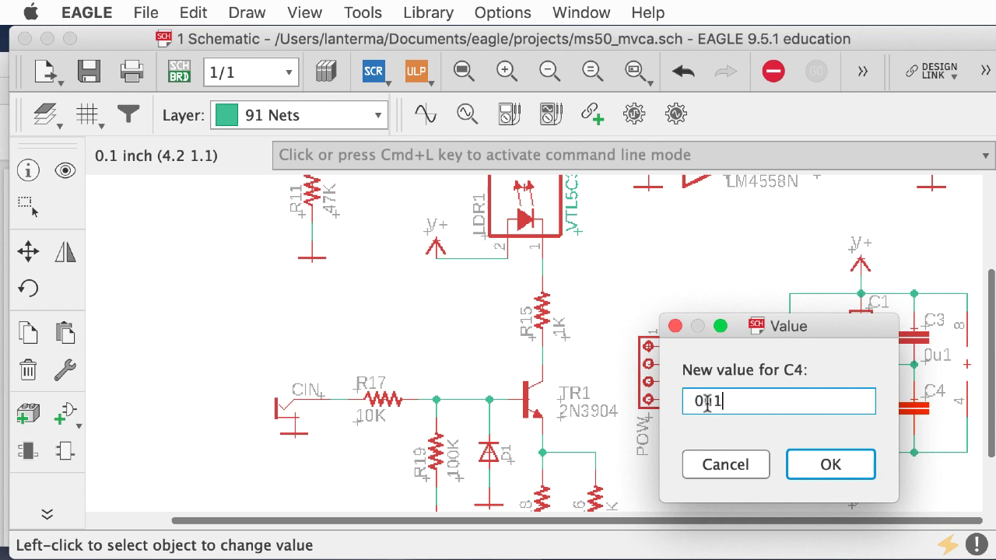
pyautogui.click(832, 464)
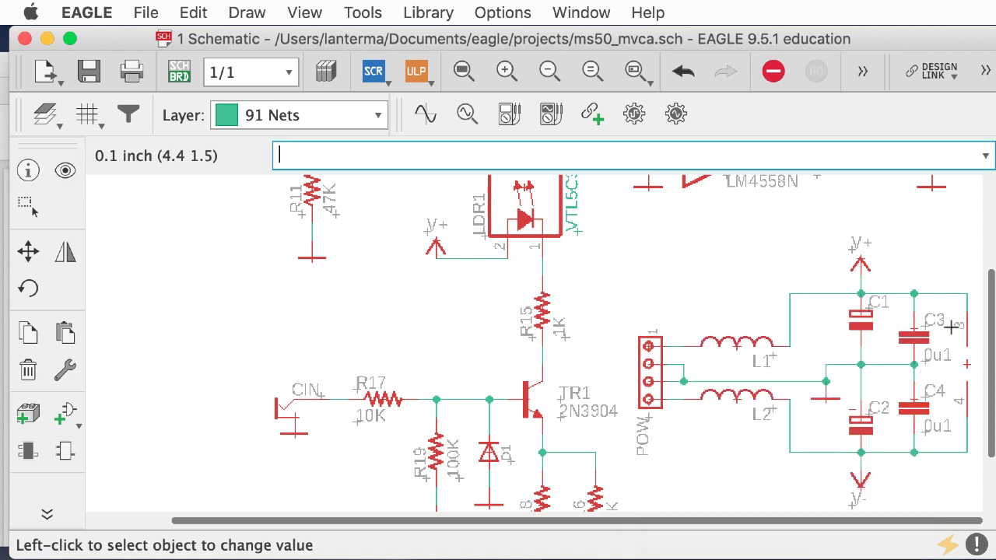
# Set the values of capacitors C1 and C2 to 10u
pyautogui.write('value')
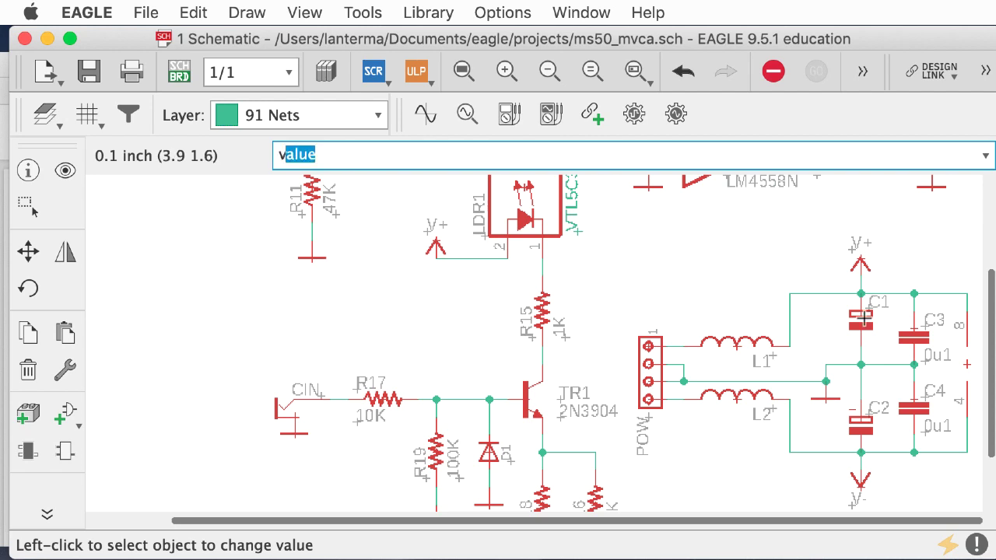
pyautogui.press('Return')
pyautogui.click(861, 320)
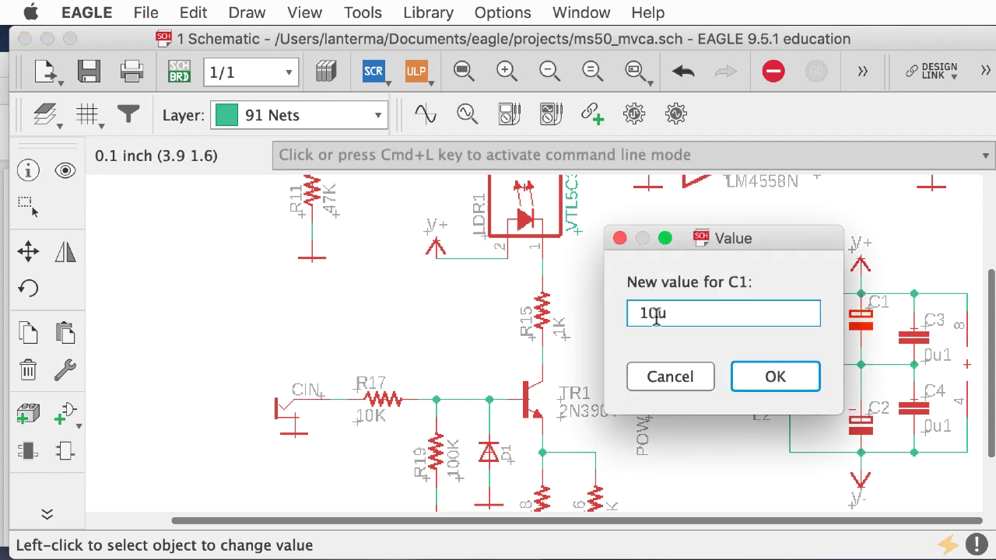
pyautogui.click(819, 376)
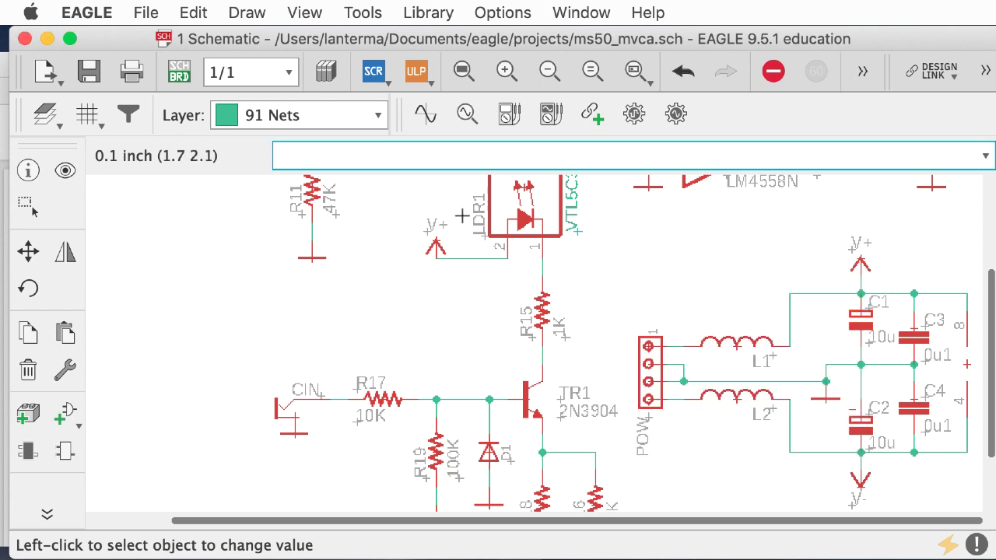
# Move the name and value labels of capacitor C1 to the left side of its symbol
pyautogui.click(28, 252)
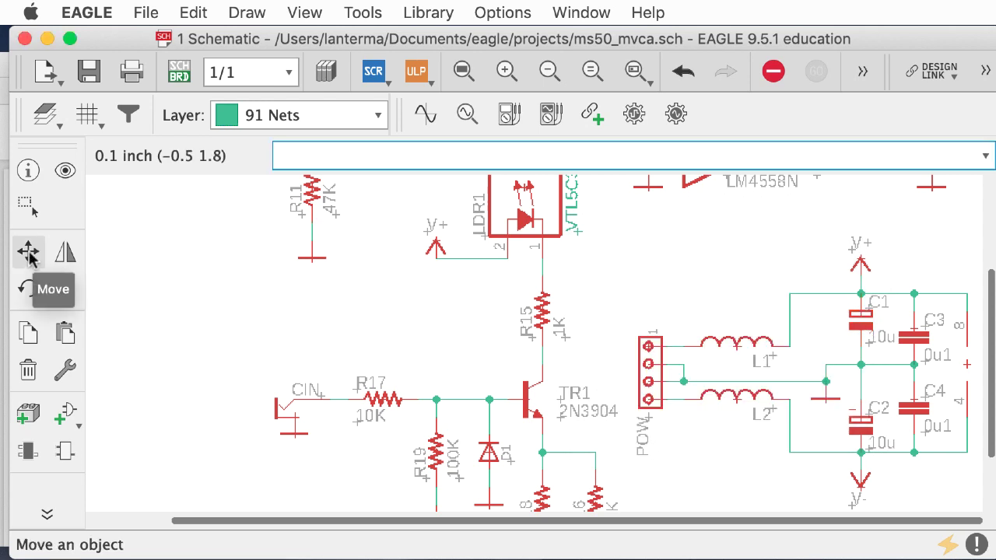
pyautogui.click(862, 311)
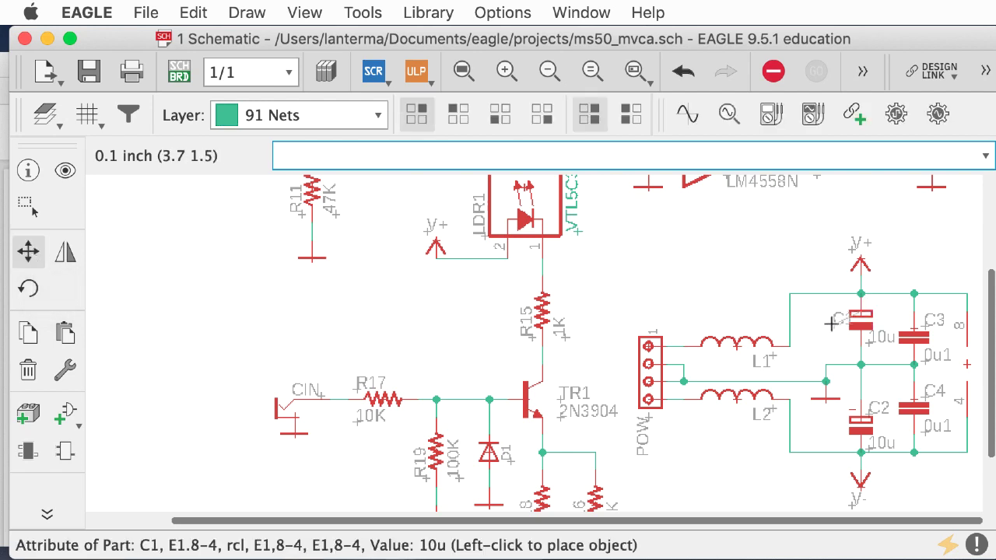
pyautogui.click(824, 315)
pyautogui.click(868, 343)
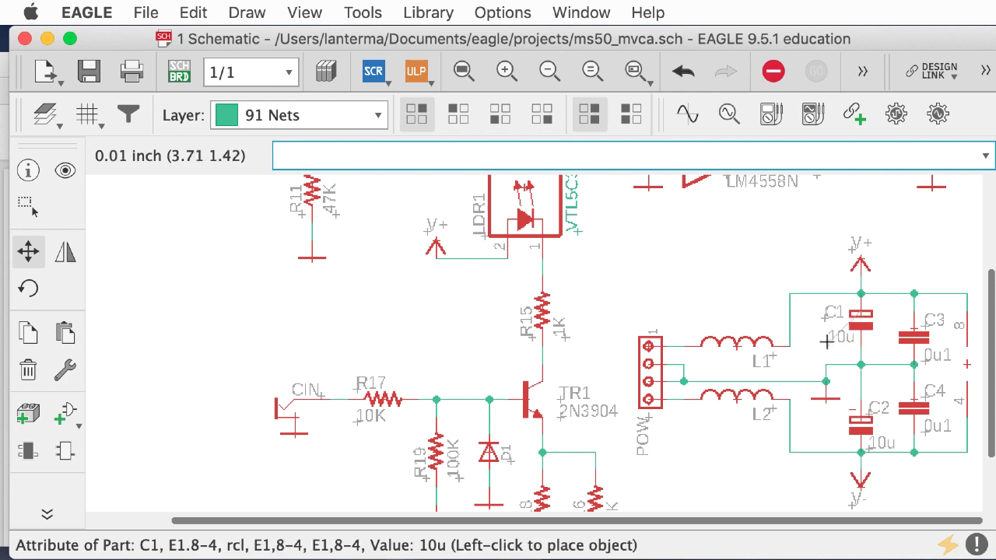
pyautogui.click(815, 338)
# Move the name and value labels of capacitor C2 to the left side of its symbol and save the schematic
pyautogui.click(878, 408)
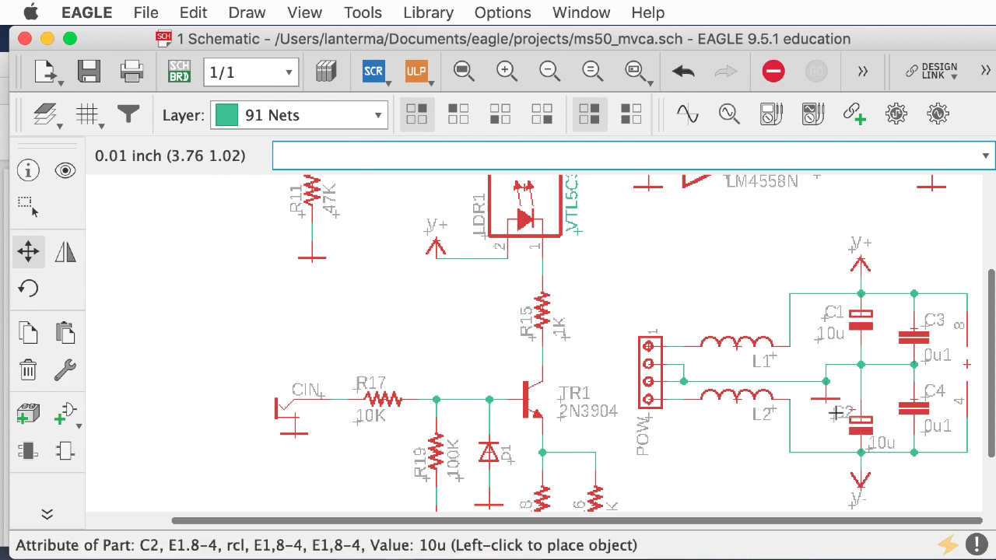
pyautogui.click(822, 420)
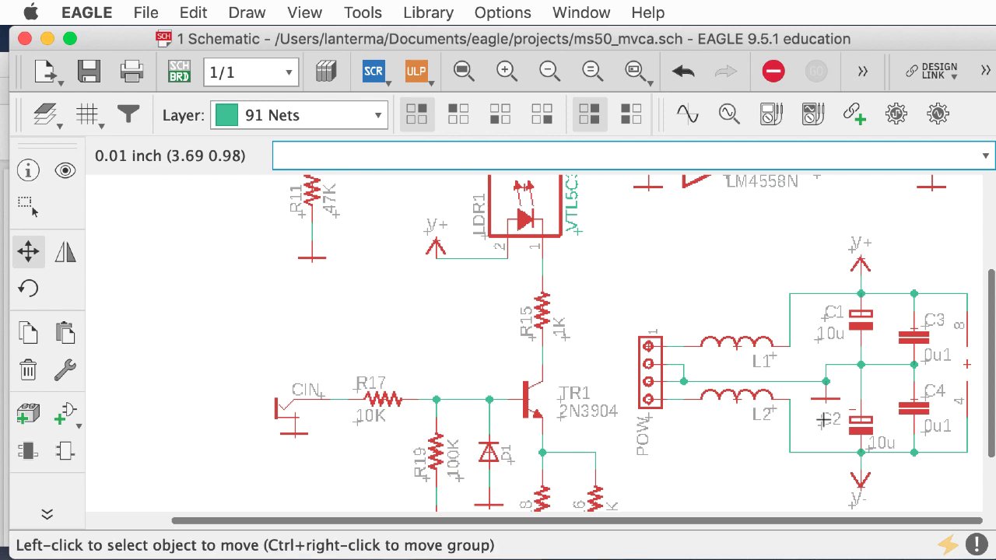
pyautogui.click(872, 443)
pyautogui.click(827, 442)
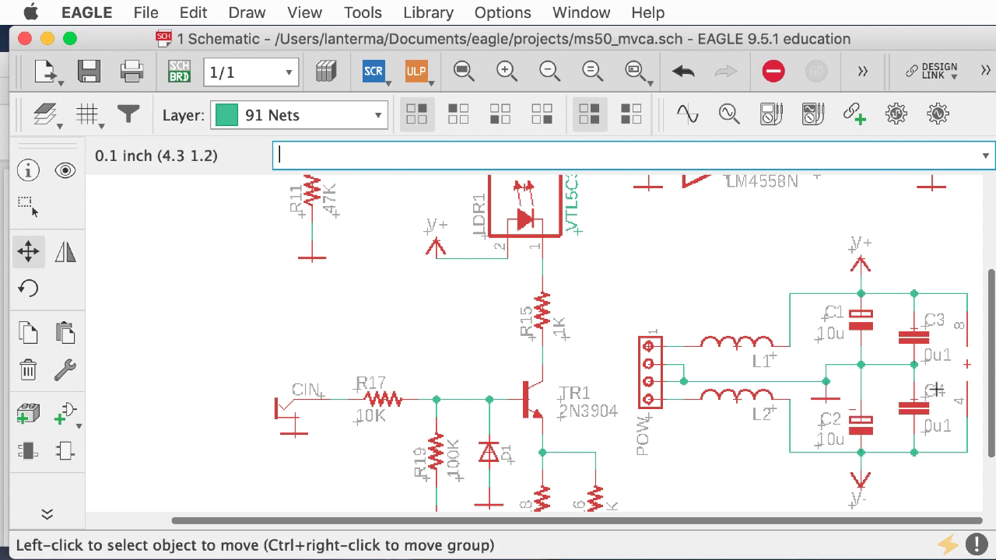
pyautogui.press('super+s')
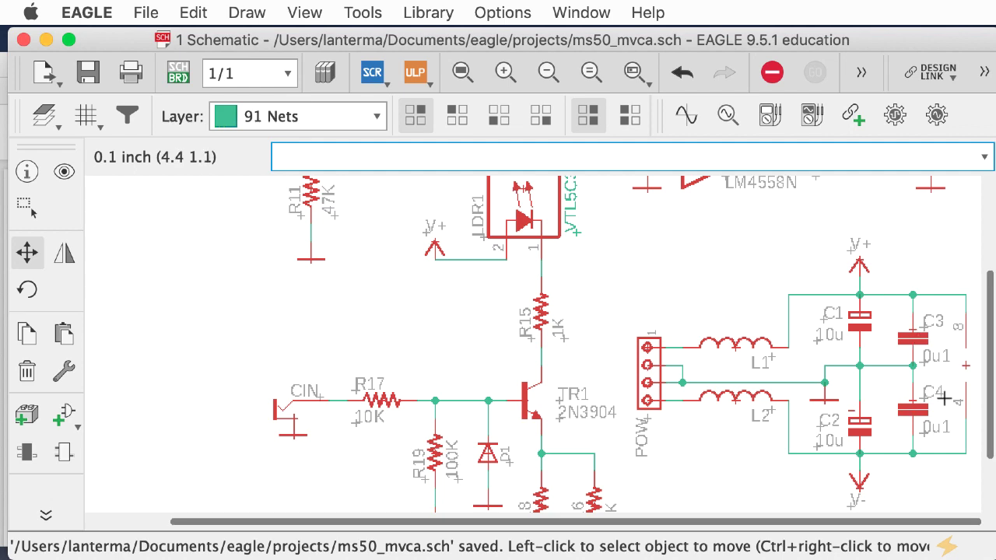
# Move the POW label to the left side of the four-pin power connector, using the fine grid
pyautogui.scroll(5, 988, 330)
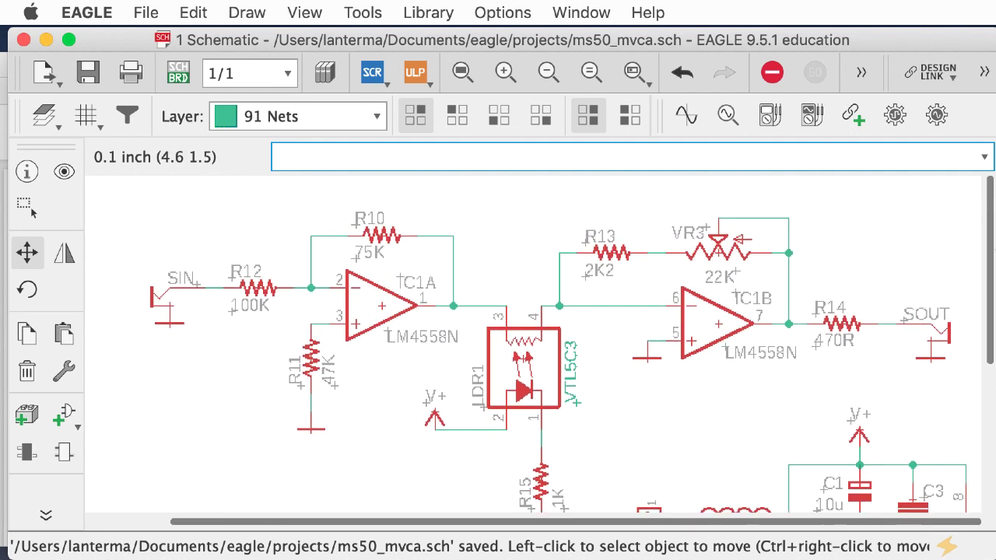
pyautogui.scroll(-7, 977, 248)
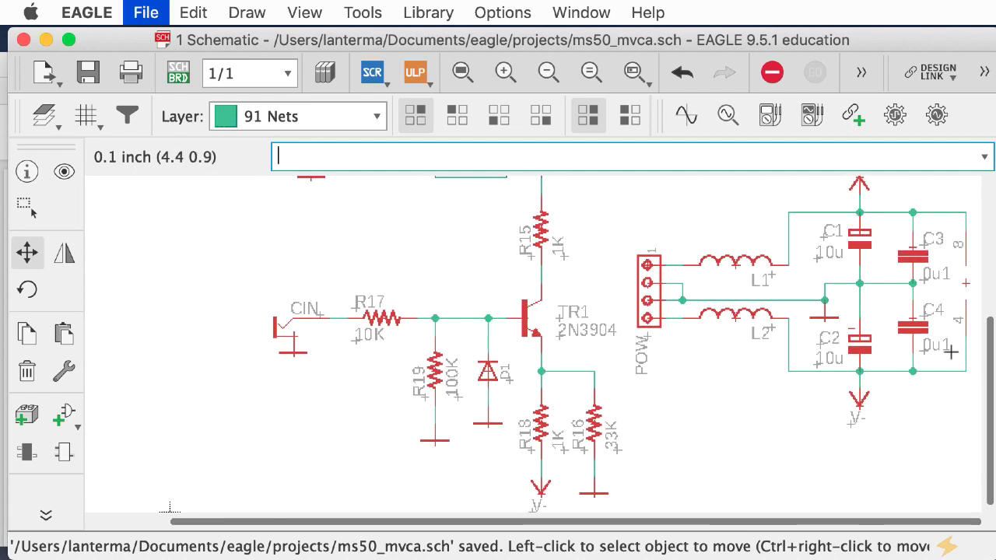
pyautogui.click(27, 252)
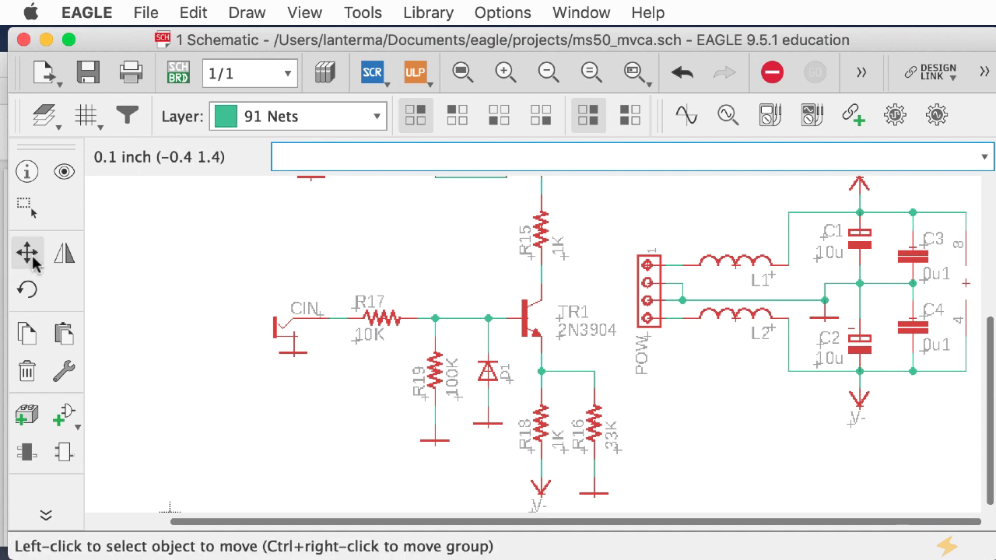
pyautogui.click(645, 319)
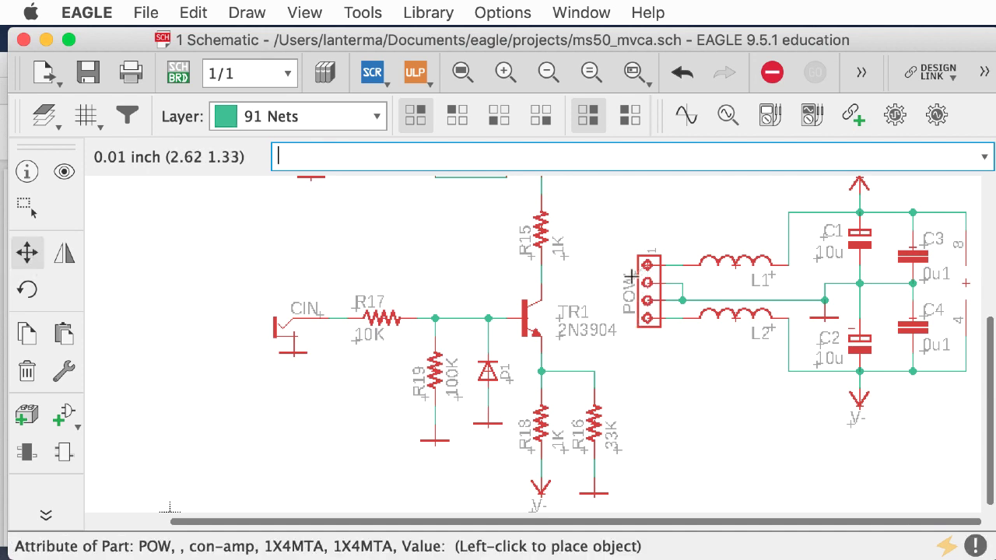
pyautogui.keyDown('alt'); pyautogui.click(631, 276); pyautogui.keyUp('alt')
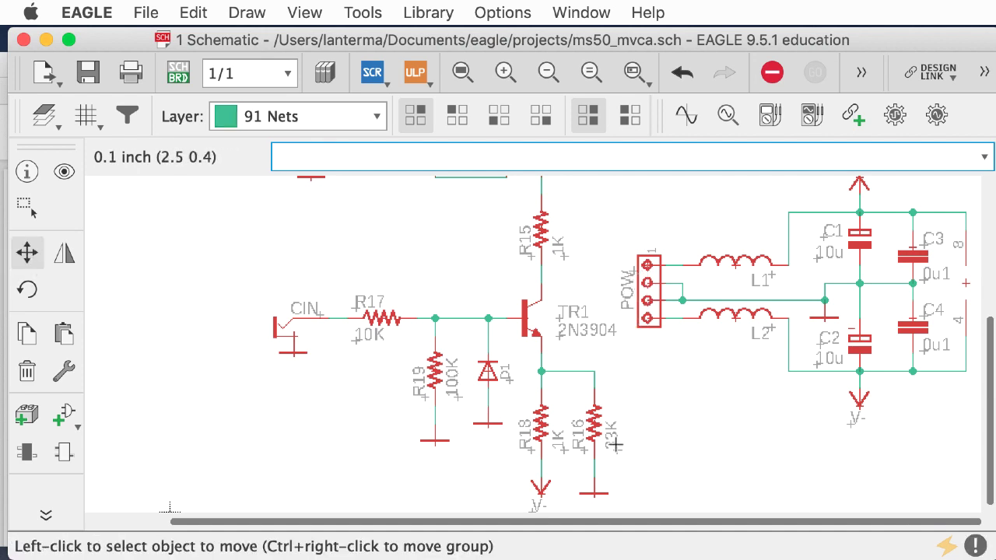
# Start a text note with the first line "Adaptation of the Korg MS-50 MVCA"
pyautogui.write('text')
pyautogui.press('Return')
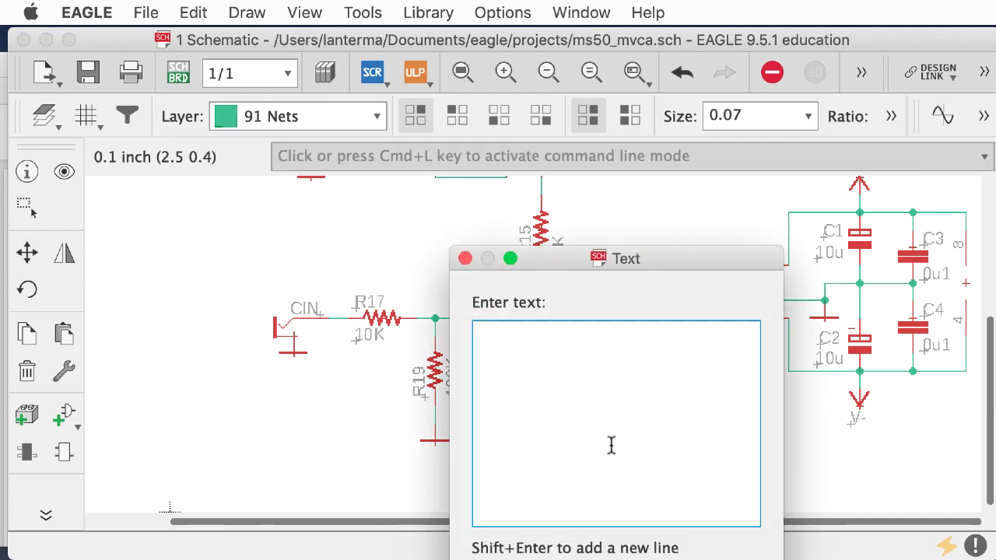
pyautogui.write('Adapatai')
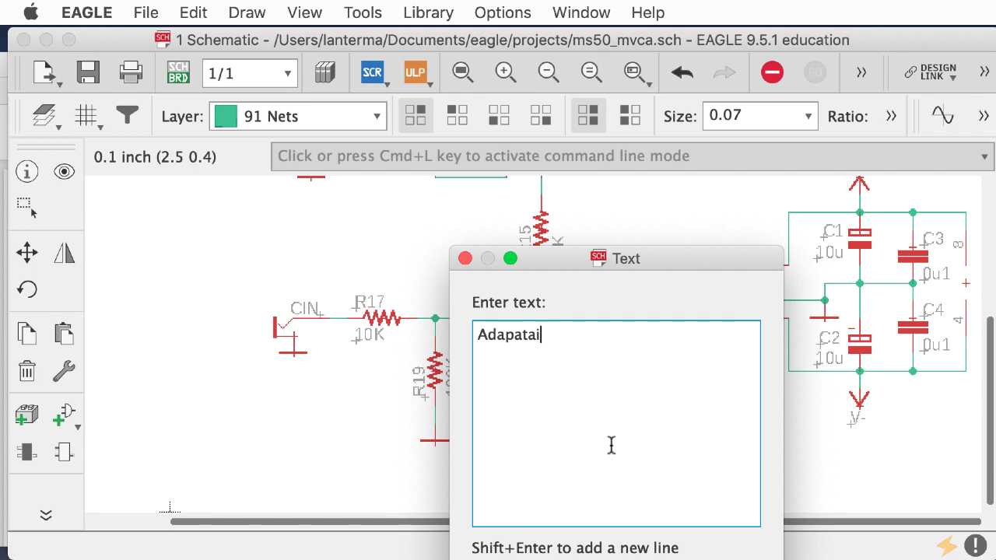
pyautogui.press('BackSpace')
pyautogui.write('tation of Kor')
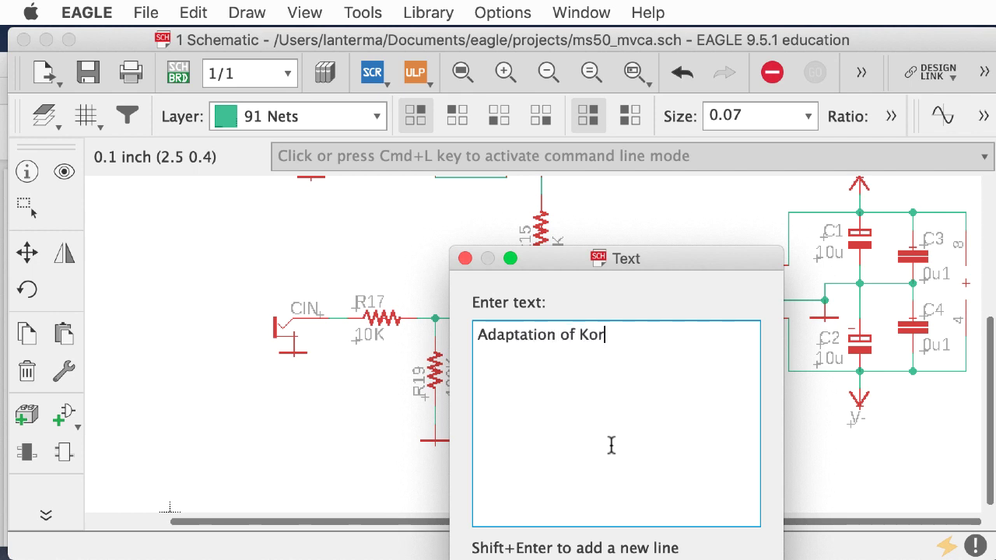
pyautogui.write('g MS-50')
pyautogui.click(579, 336)
pyautogui.write('the ')
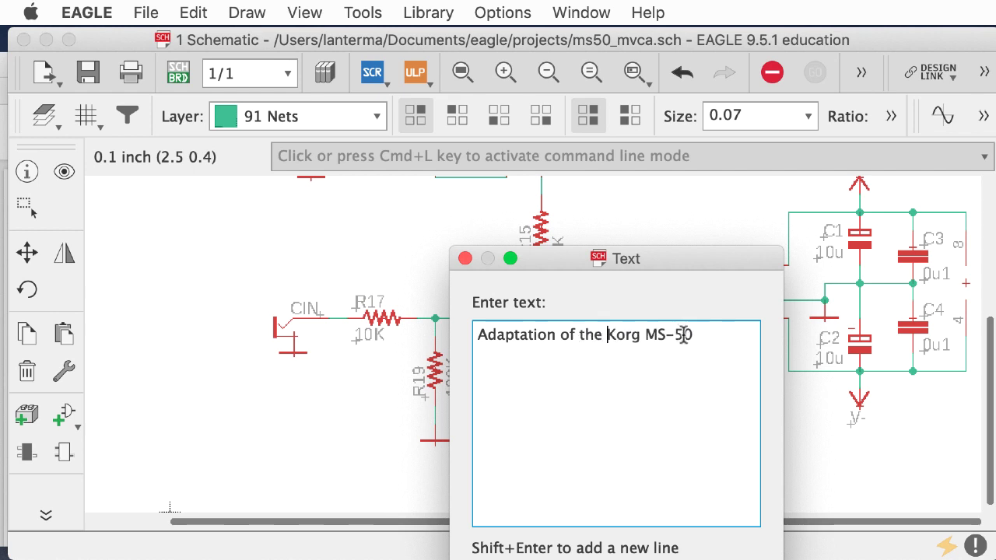
pyautogui.write(' MVCA')
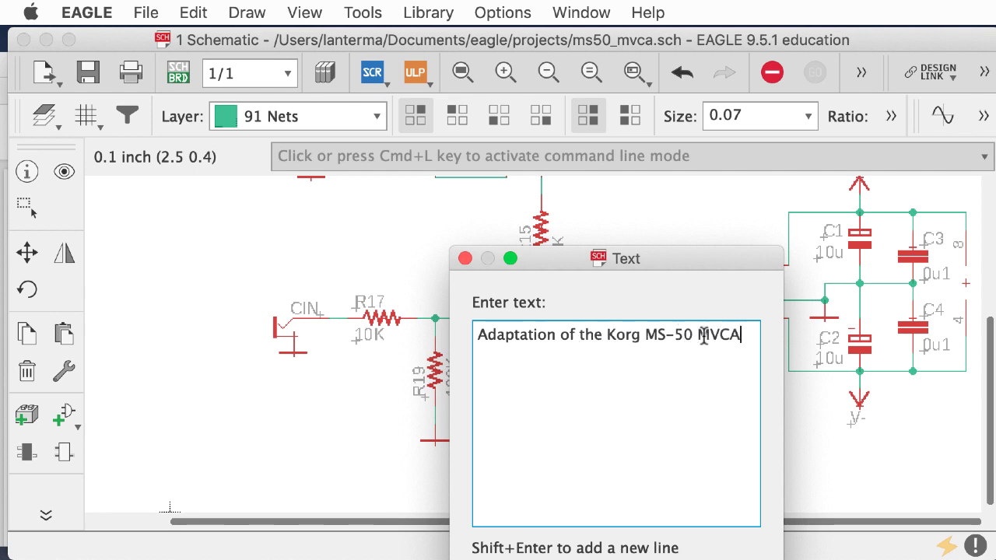
# Add a second line to the text note reading "by" followed by the author's full name
pyautogui.hotkey('shift', 'Return')
pyautogui.write('Adapat')
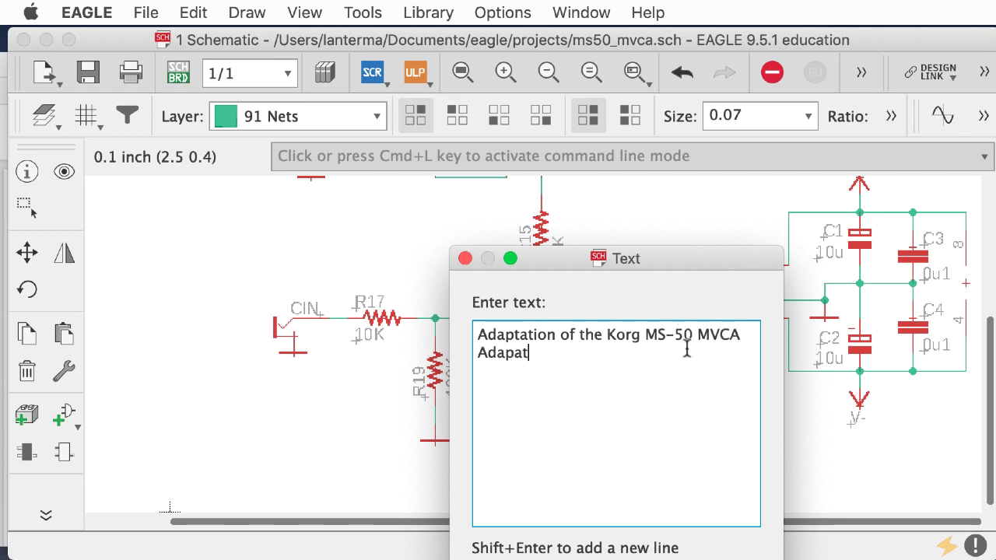
pyautogui.press('BackSpace')
pyautogui.press('BackSpace')
pyautogui.press('BackSpace')
pyautogui.press('BackSpace')
pyautogui.press('BackSpace')
pyautogui.press('BackSpace')
pyautogui.write('by Aron L')
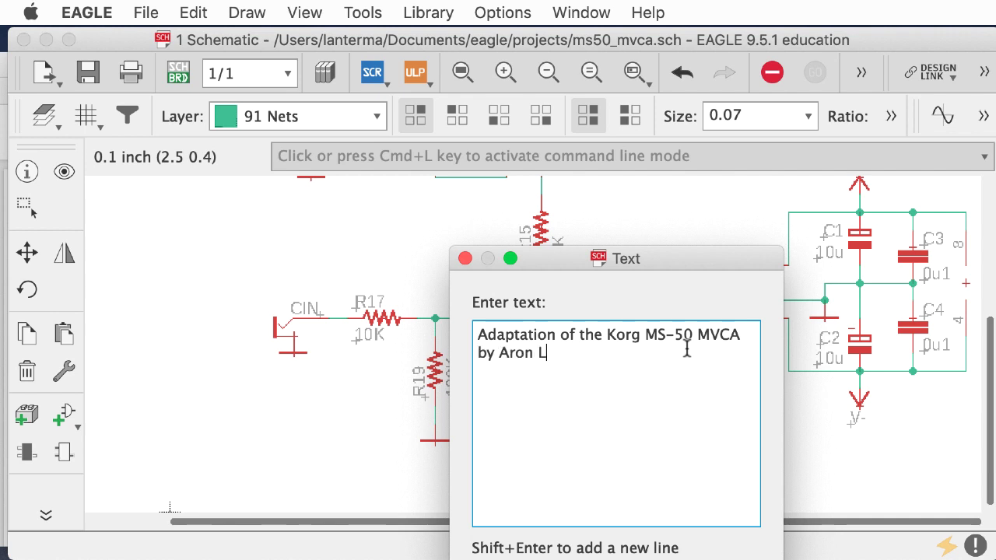
pyautogui.write('on ')
pyautogui.write('anterman')
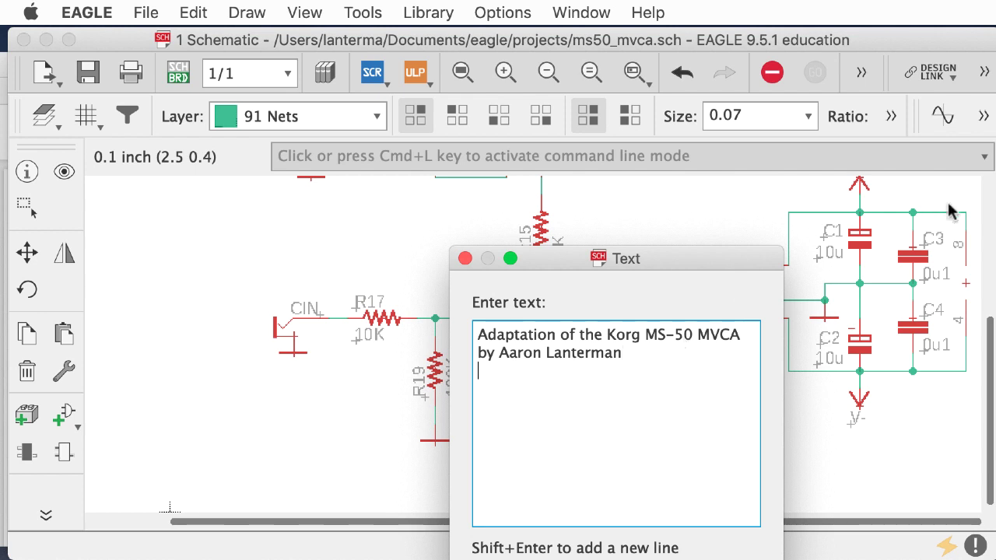
# Add "April 19, 2020" as the third line of the text note and confirm the text
pyautogui.press('Tab')
pyautogui.hotkey('shift', 'Return')
pyautogui.write('April 19,')
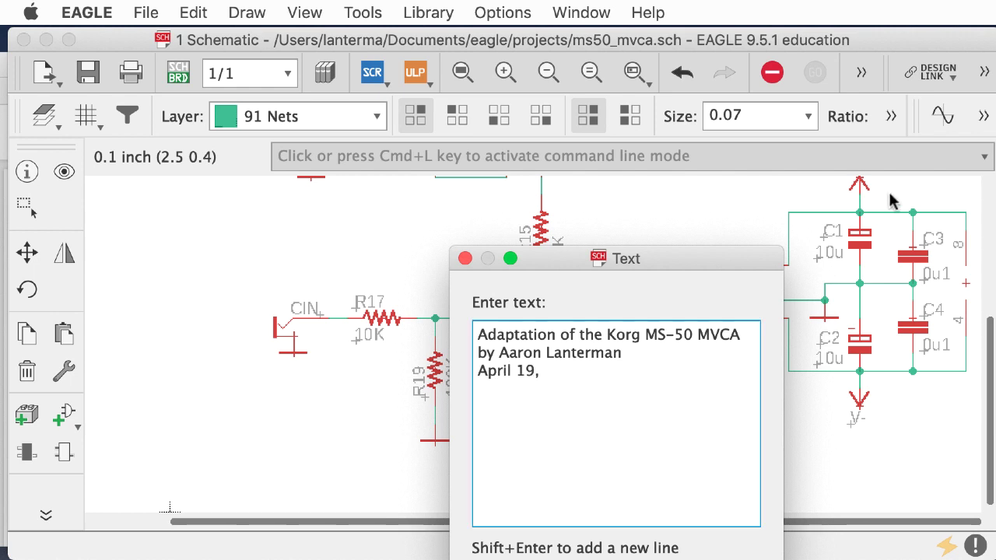
pyautogui.write(' 2020')
pyautogui.press('Return')
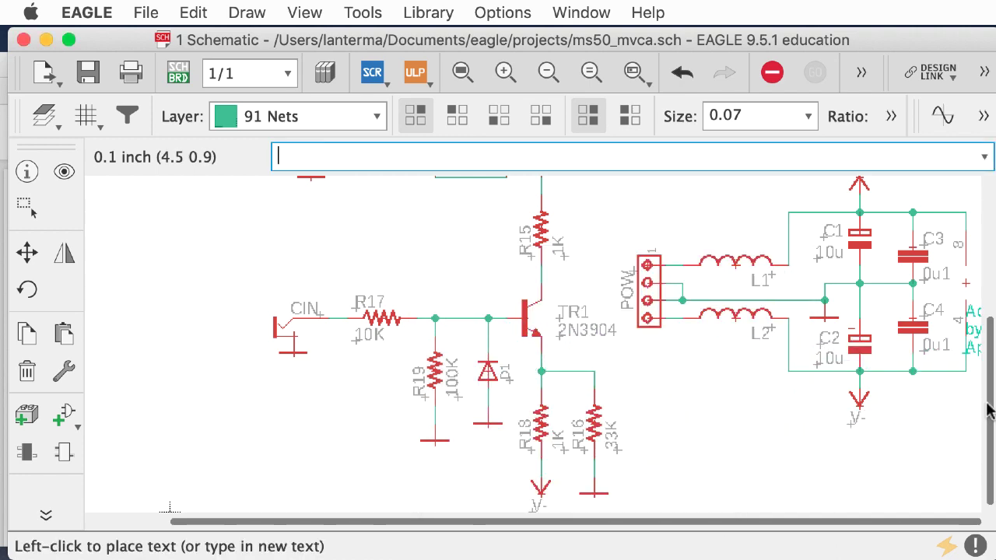
# Place the title text in the empty area above the CIN jack and save the schematic
pyautogui.moveTo(990, 411); pyautogui.dragTo(989, 288)
pyautogui.scroll(-5, 167, 365)
pyautogui.click(167, 365)
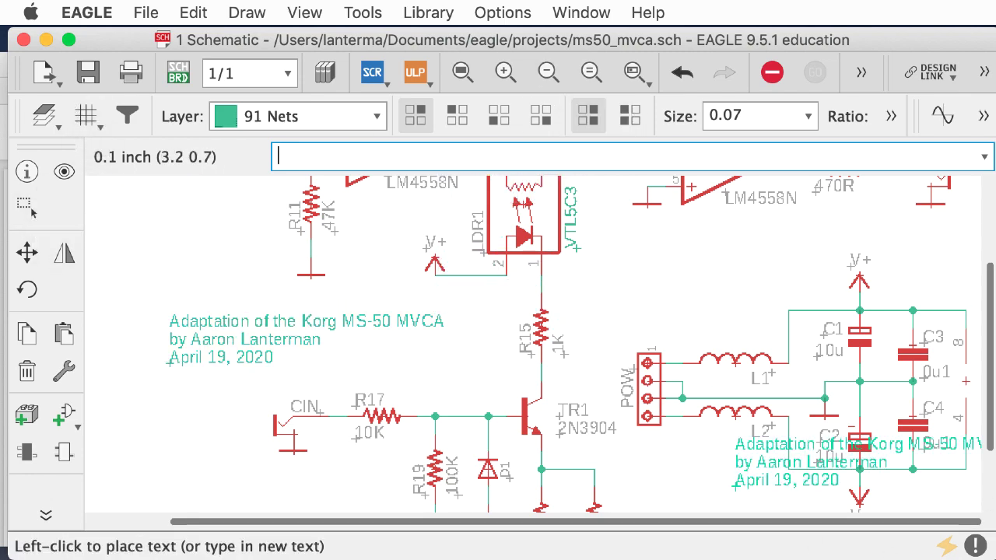
pyautogui.moveTo(992, 423); pyautogui.dragTo(991, 347)
pyautogui.press('super+s')
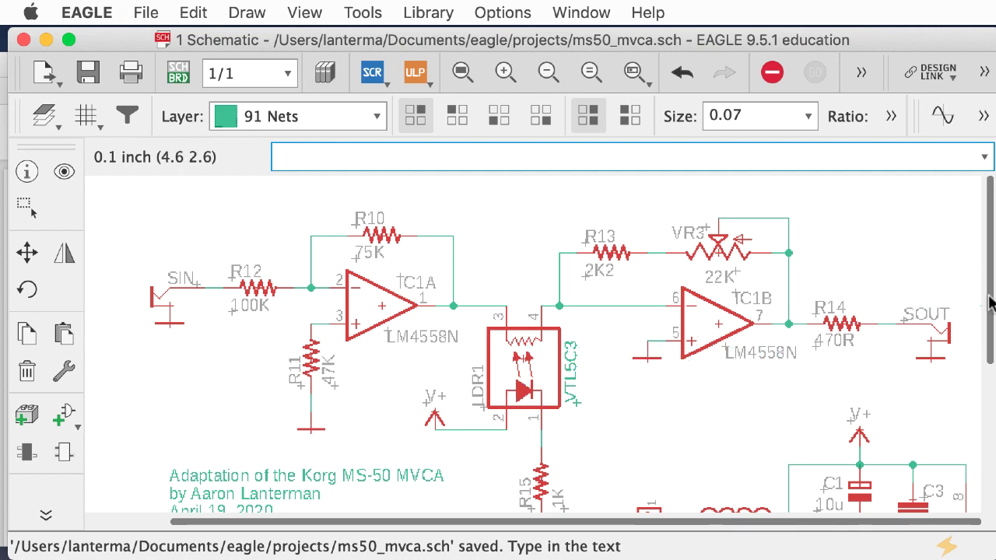
# Fit the whole schematic in the view and save it again
pyautogui.moveTo(986, 303); pyautogui.dragTo(974, 387)
pyautogui.scroll(5, 974, 387)
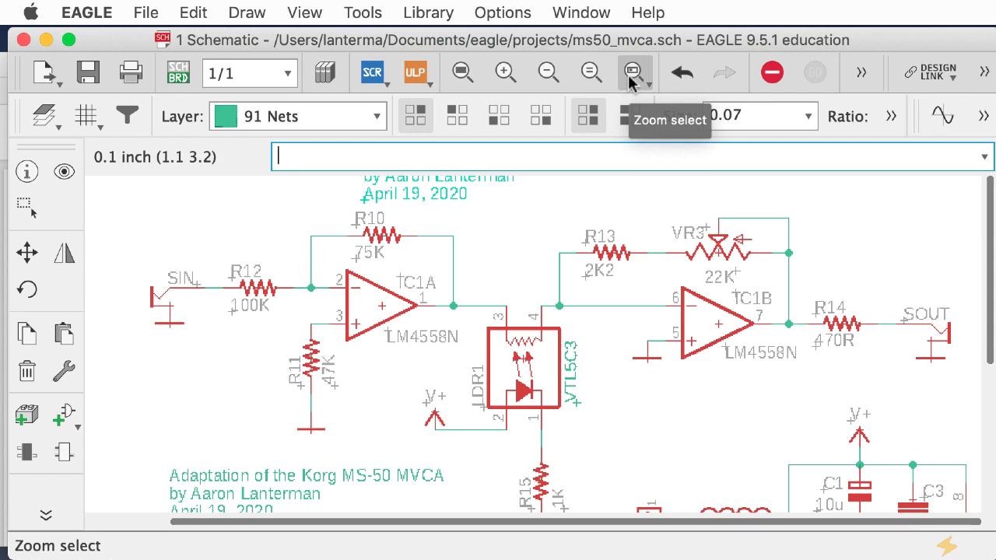
pyautogui.moveTo(992, 307); pyautogui.dragTo(979, 459)
pyautogui.scroll(5, 978, 458)
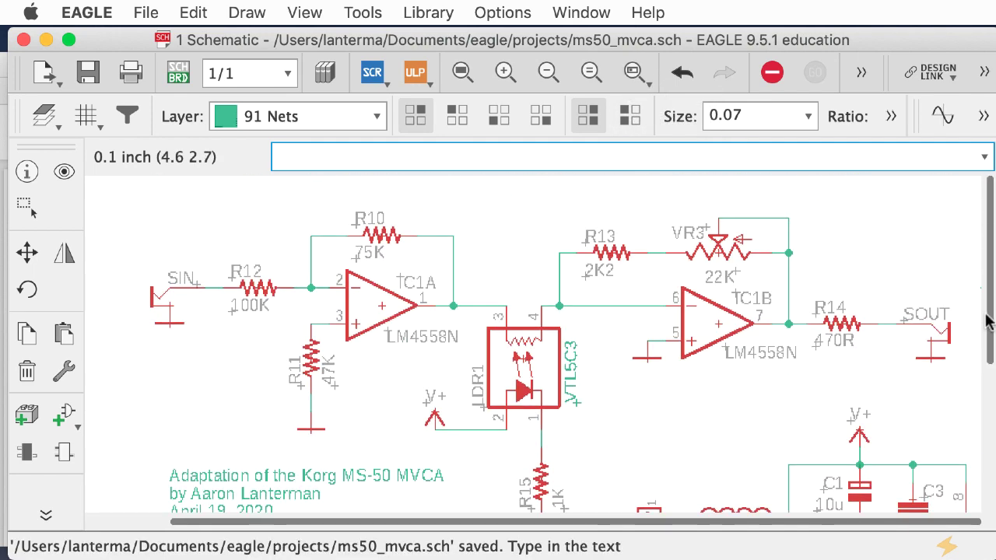
pyautogui.click(463, 73)
pyautogui.press('super+s')
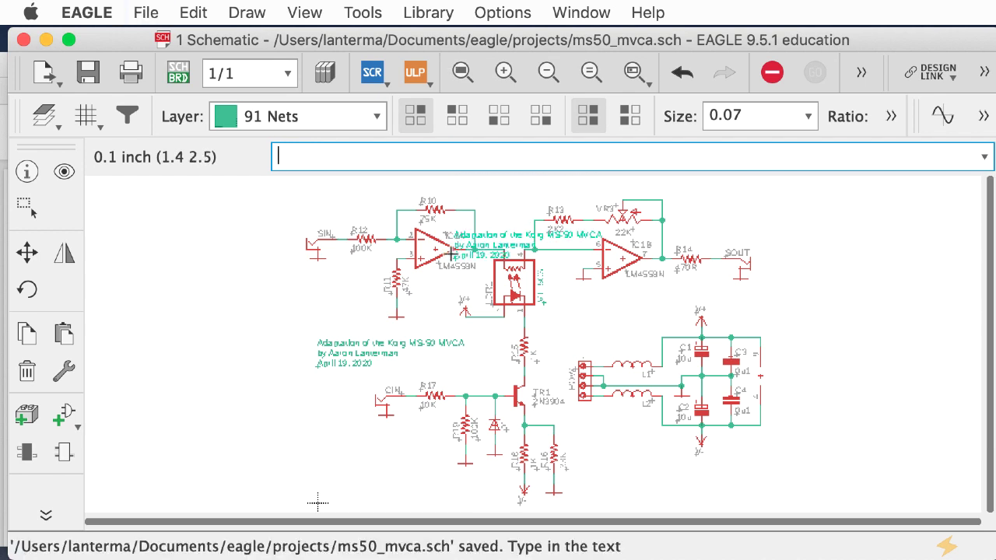
# Start exporting the schematic as an image and set the resolution to 200 dpi
pyautogui.click(145, 12)
pyautogui.moveTo(358, 397)
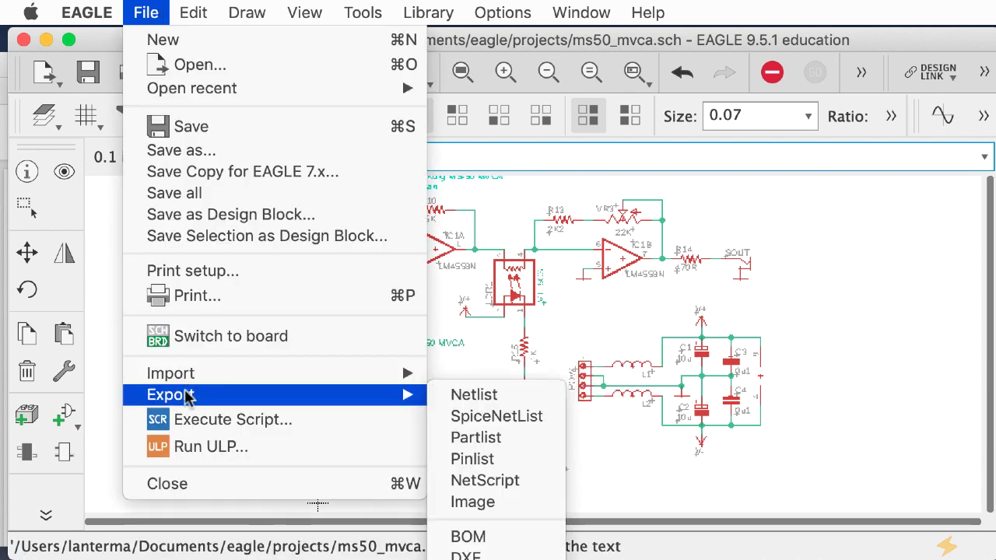
pyautogui.click(467, 502)
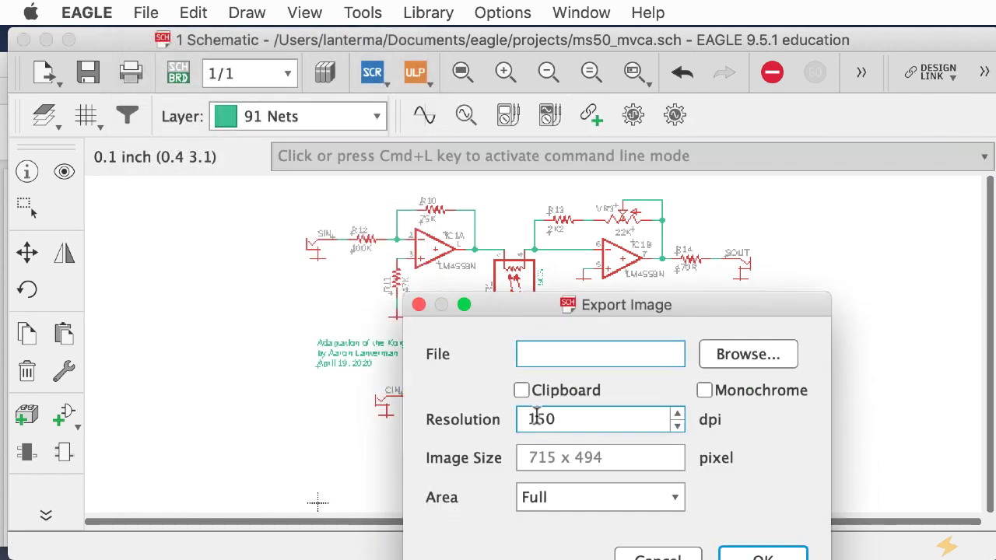
pyautogui.moveTo(598, 305); pyautogui.dragTo(576, 202)
pyautogui.doubleClick(551, 318)
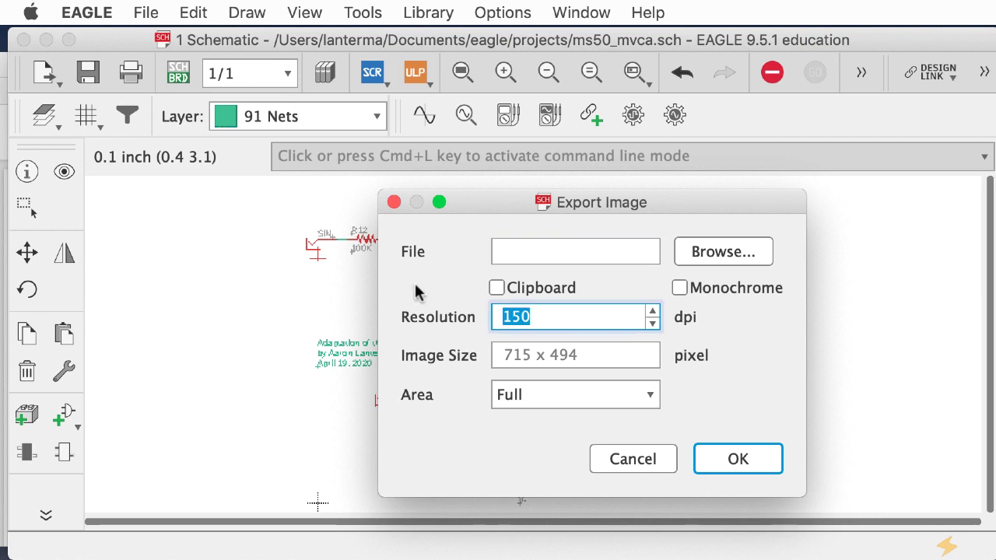
pyautogui.write('200')
# Name the image file ms50_mvca_schem and export the full schematic area
pyautogui.click(533, 253)
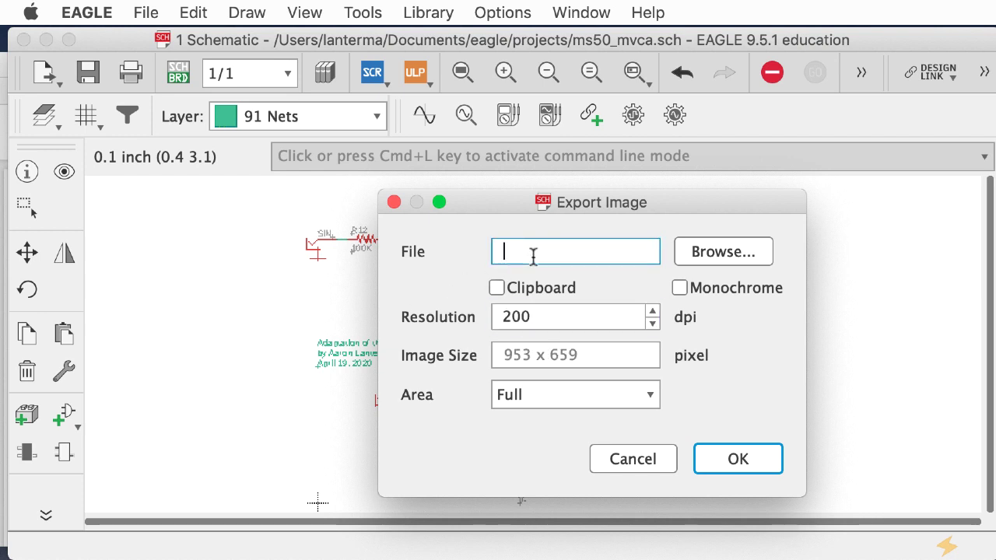
pyautogui.write('ms50_mvca_')
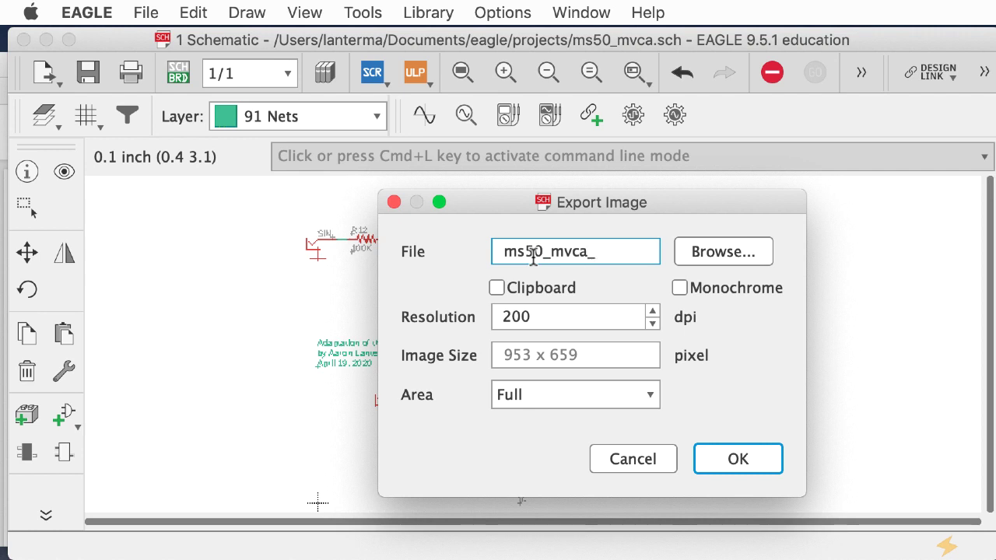
pyautogui.write('chem')
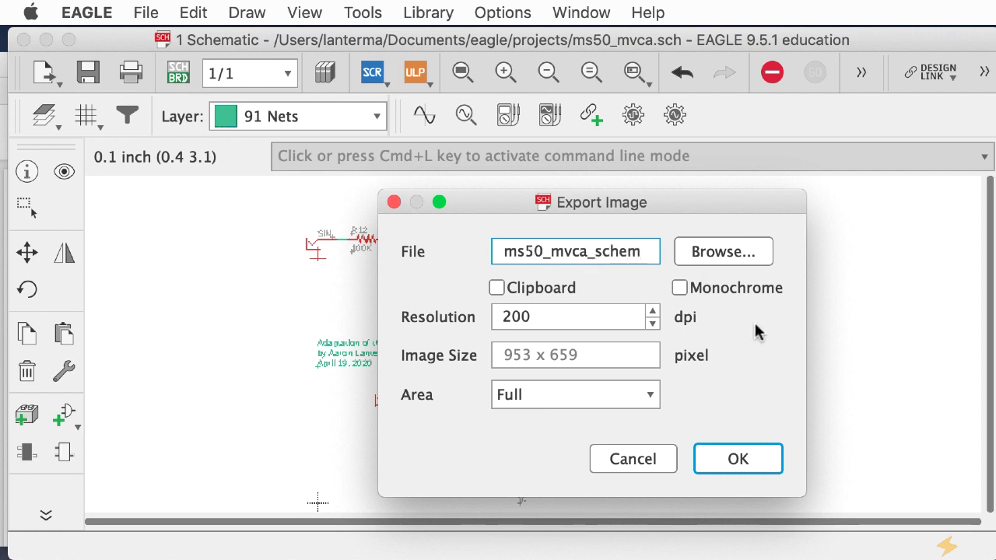
pyautogui.click(606, 395)
pyautogui.click(746, 456)
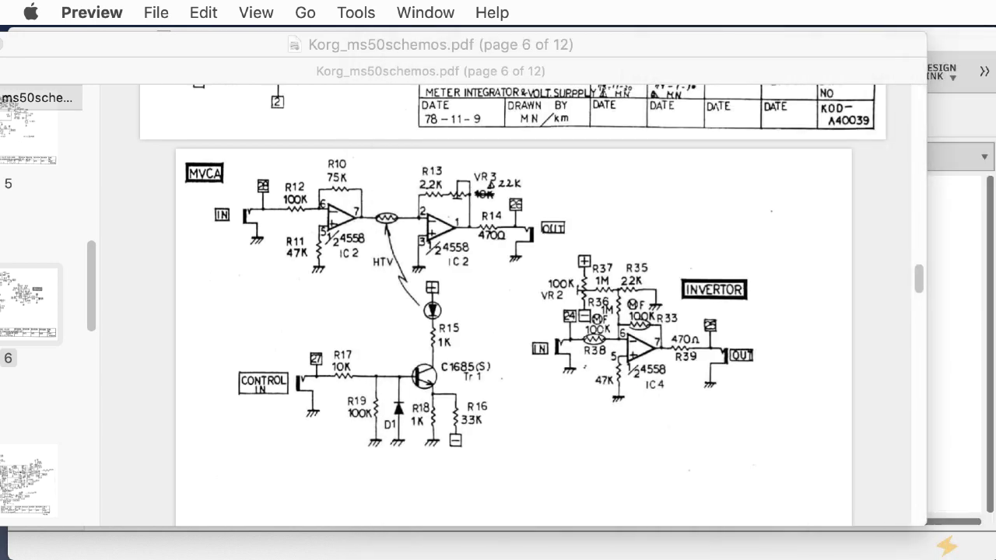
# Switch to Preview and resize the ms50_mvca_schem.png window to examine the whole exported schematic
pyautogui.moveTo(874, 53); pyautogui.dragTo(313, 46)
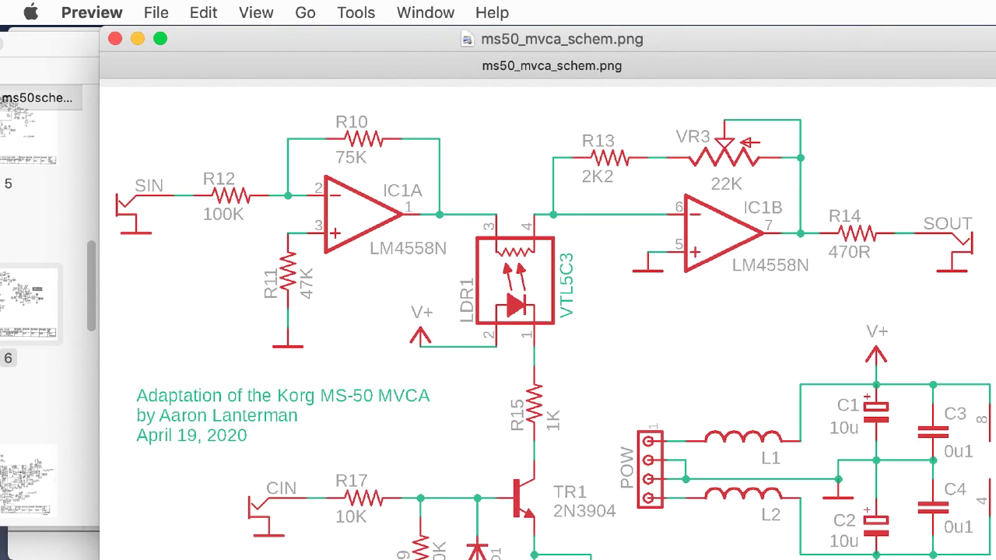
pyautogui.moveTo(987, 557); pyautogui.dragTo(869, 539)
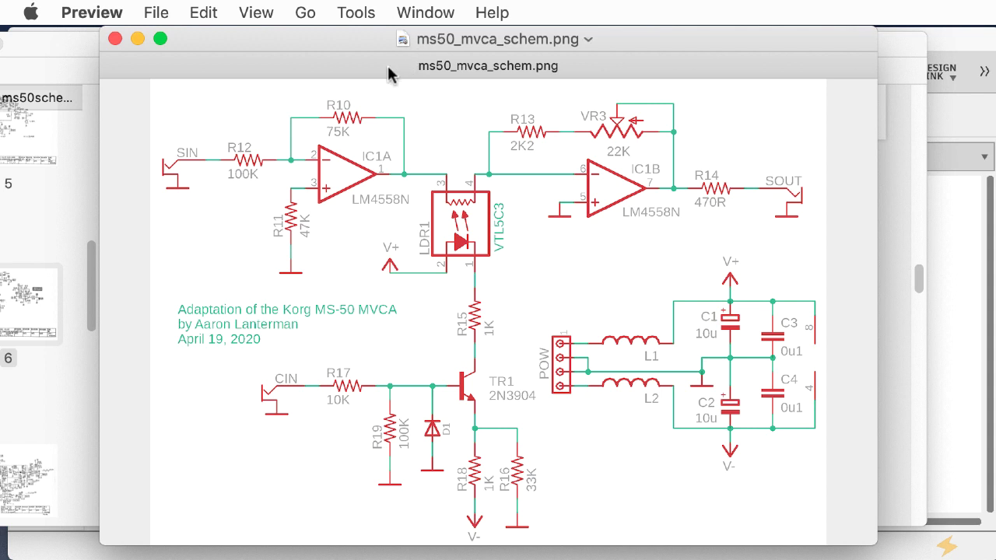
# Close the open documents in Preview, return to EAGLE and dismiss the image export dialog without exporting again
pyautogui.click(115, 38)
pyautogui.moveTo(406, 77); pyautogui.dragTo(472, 56)
pyautogui.press('super+w')
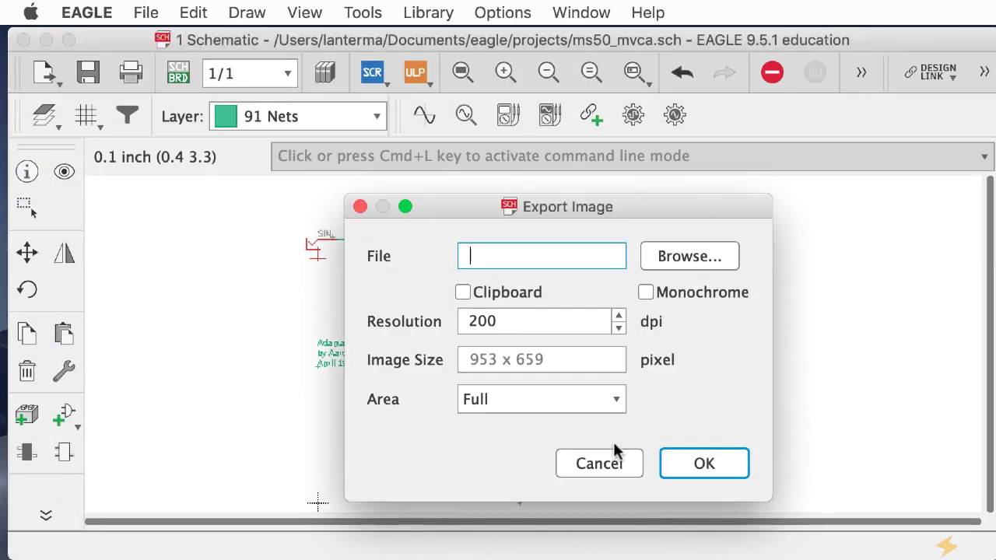
pyautogui.click(609, 469)
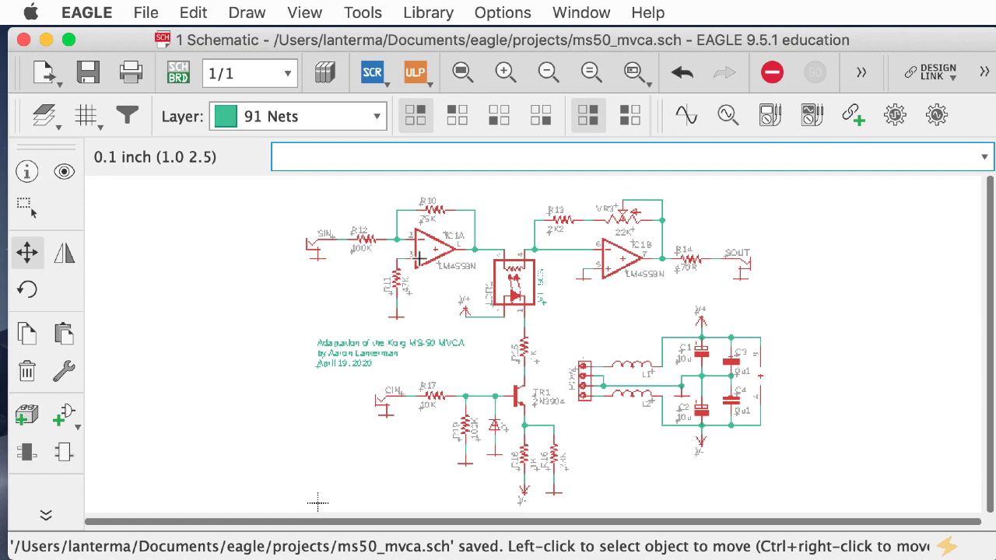